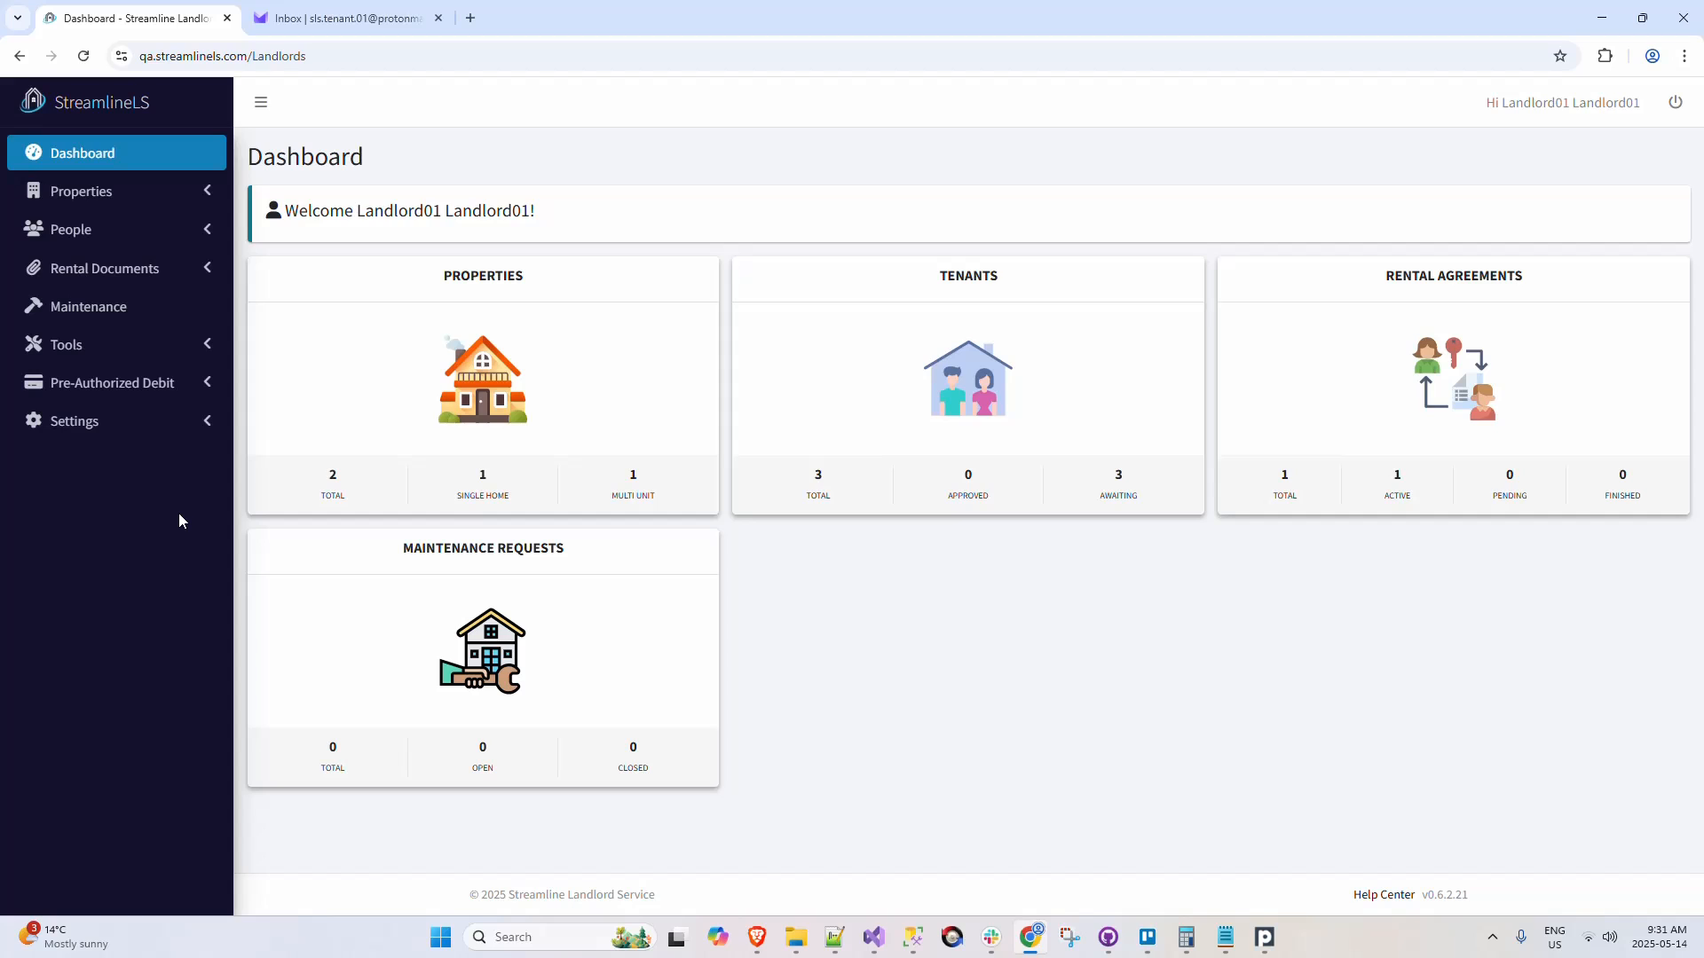
Step: Browse the managed properties, the tenants and the rental agreements to see where rent status indicators appear
click(517, 418)
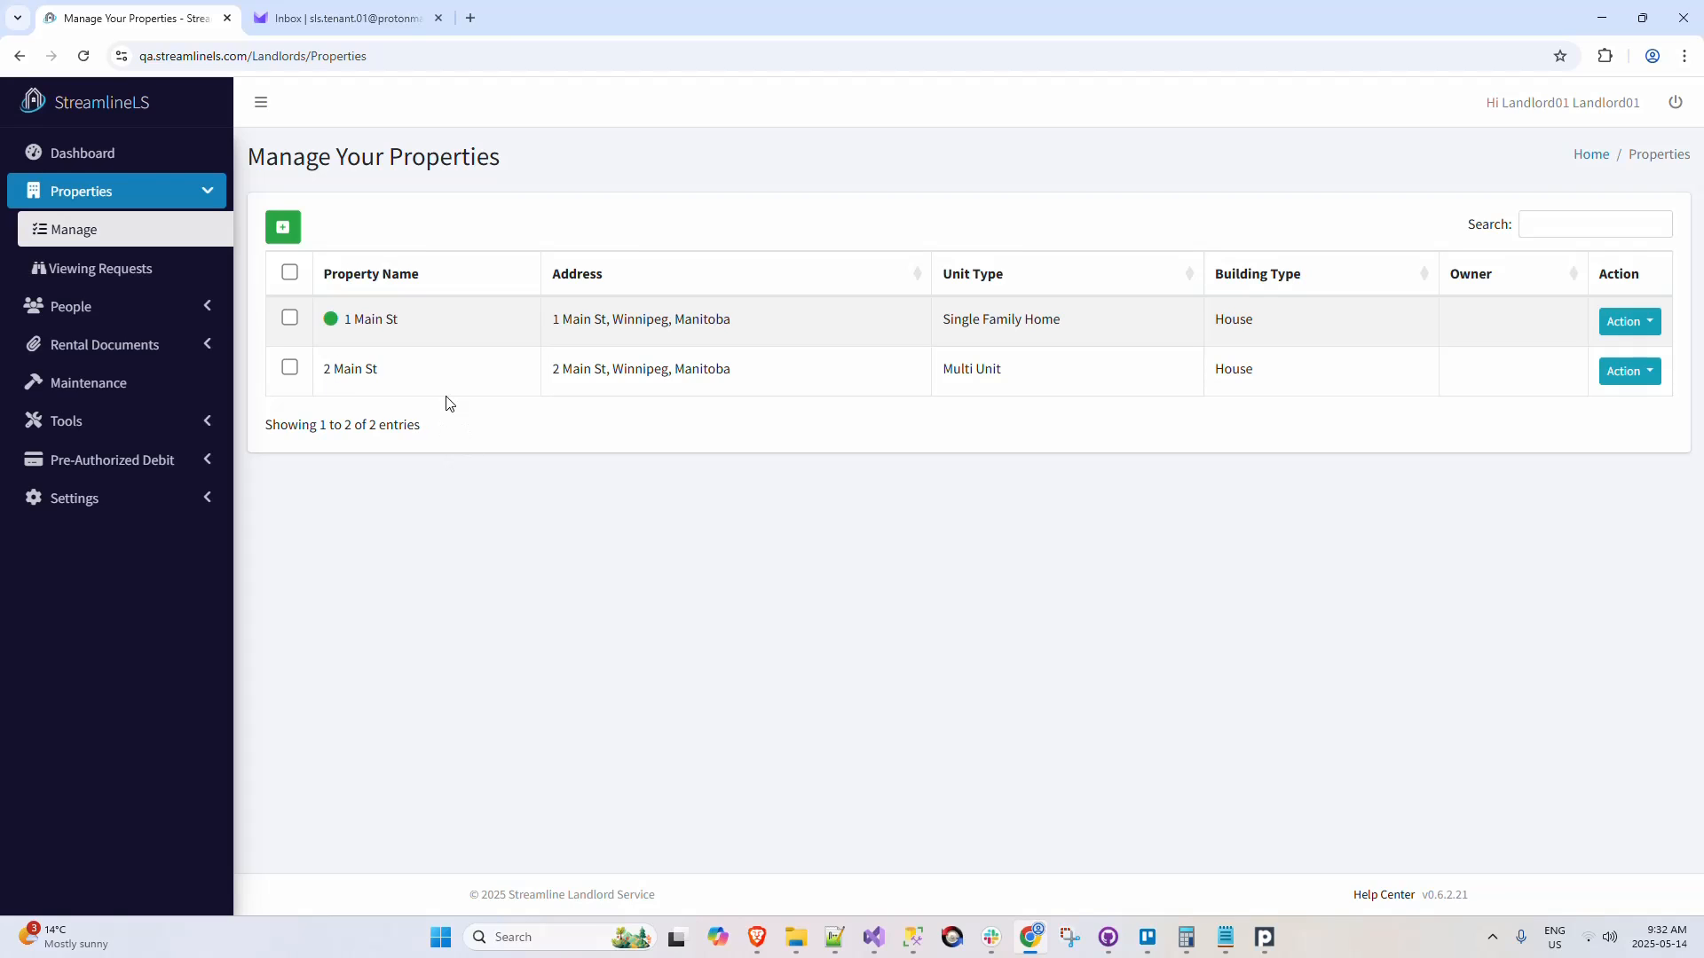
click(213, 312)
click(184, 394)
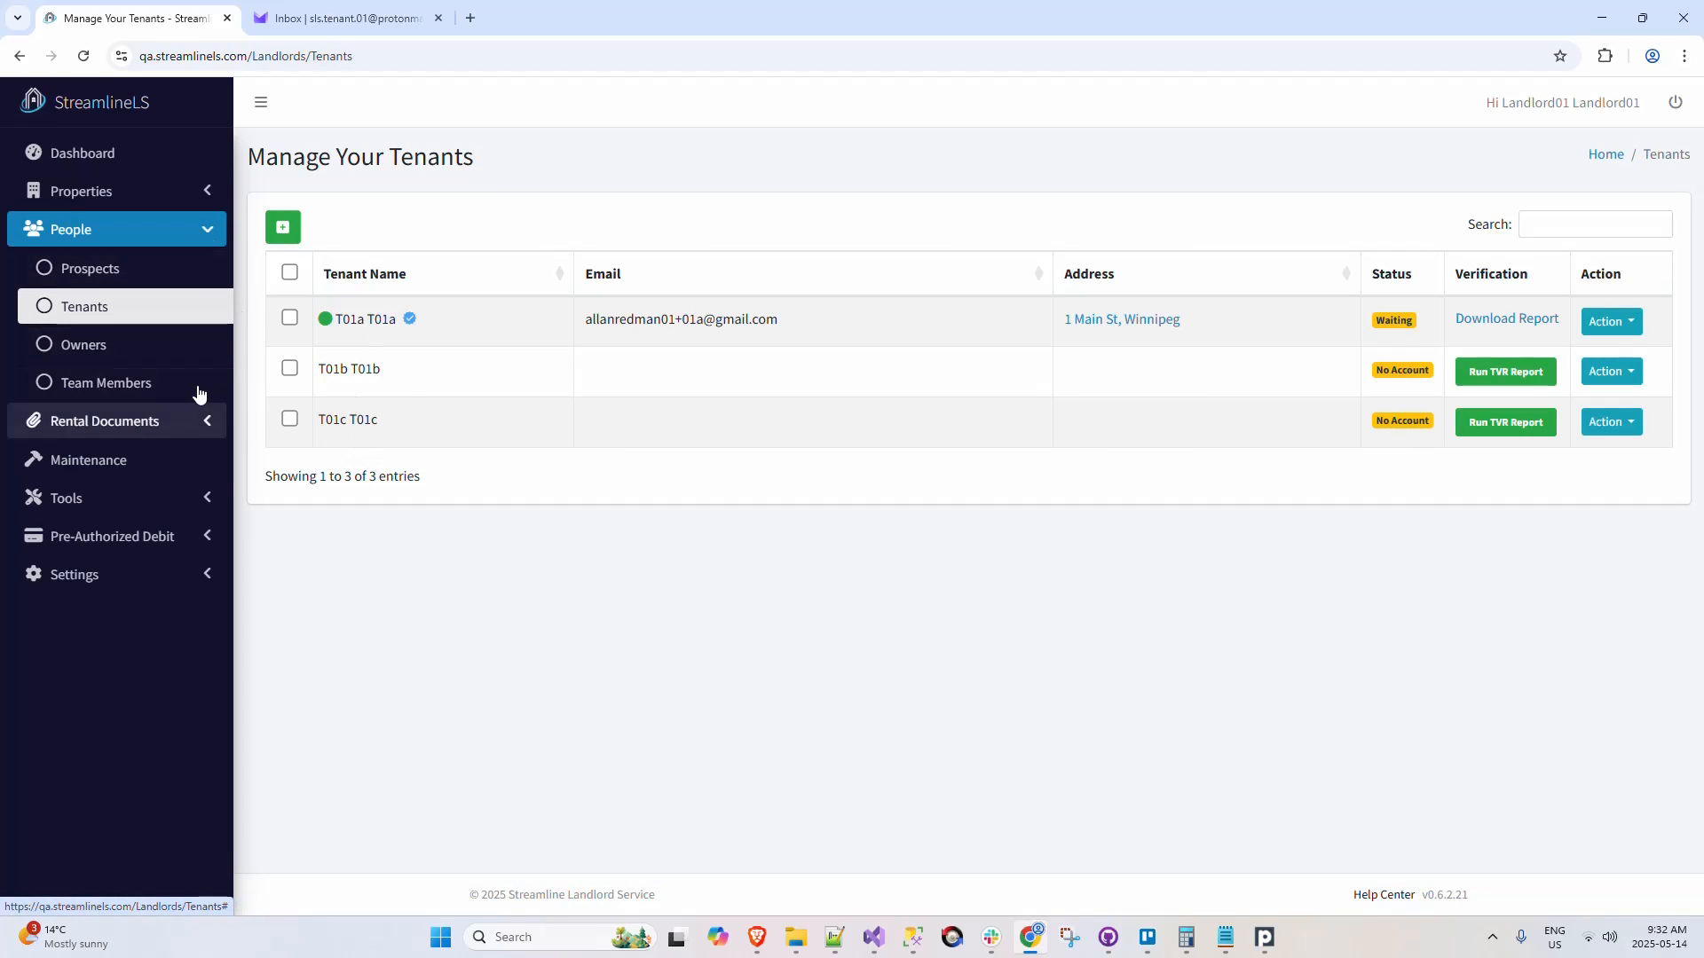
click(190, 424)
click(190, 453)
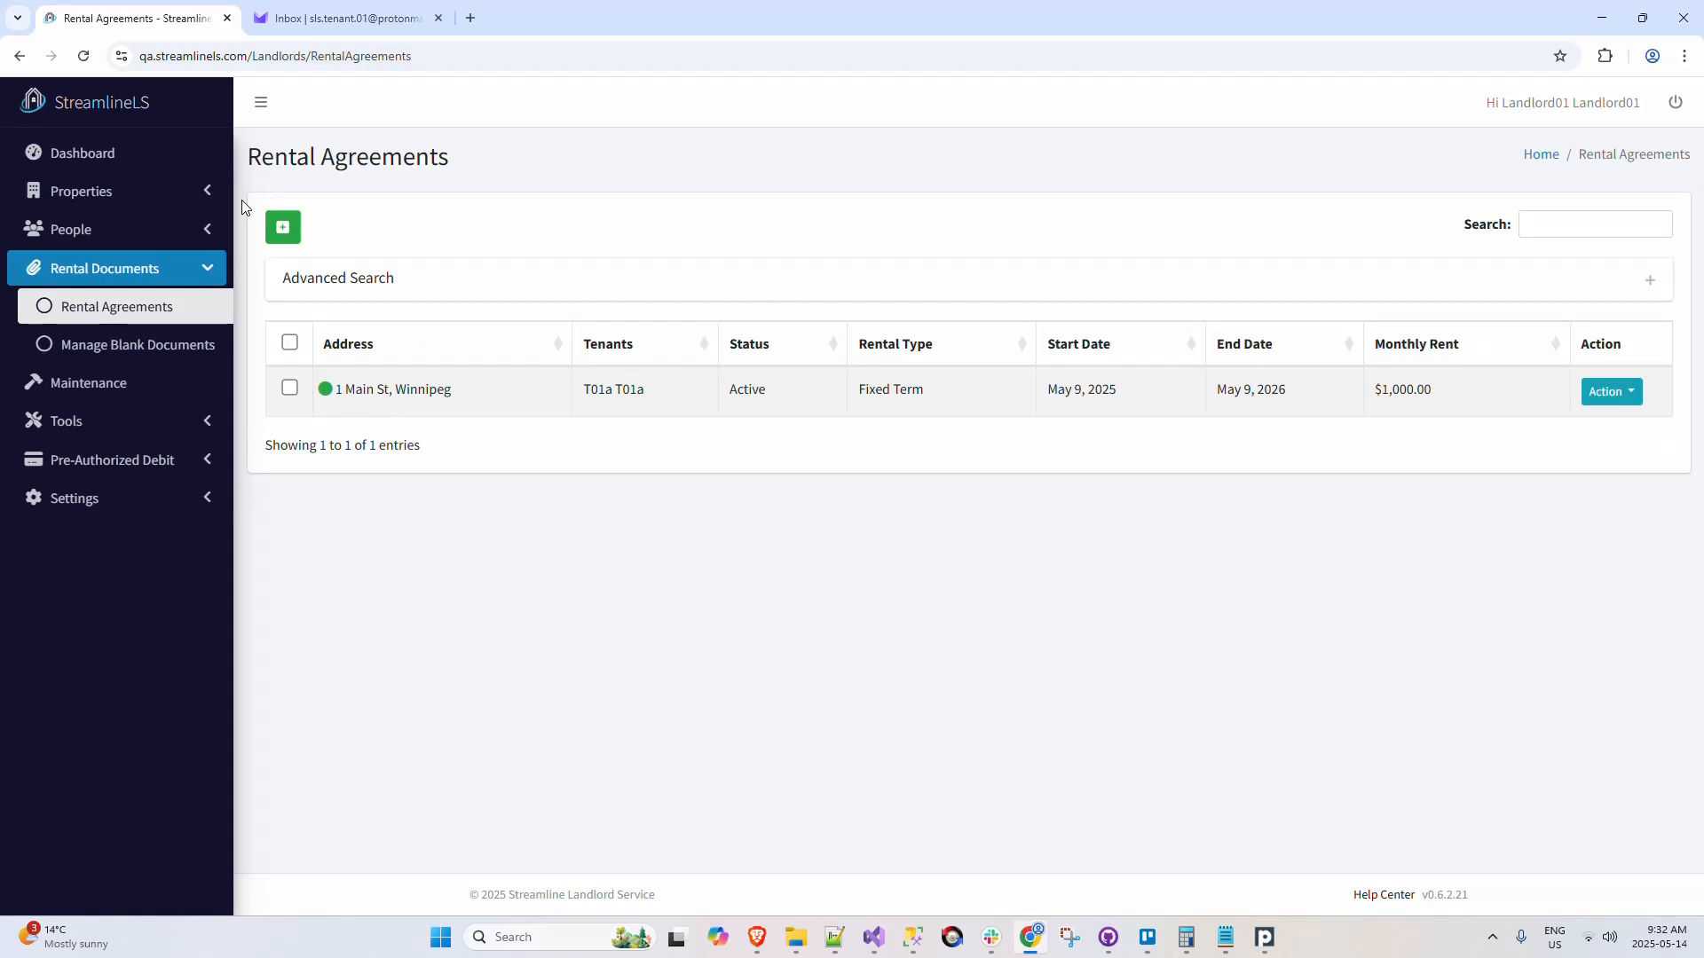
click(212, 468)
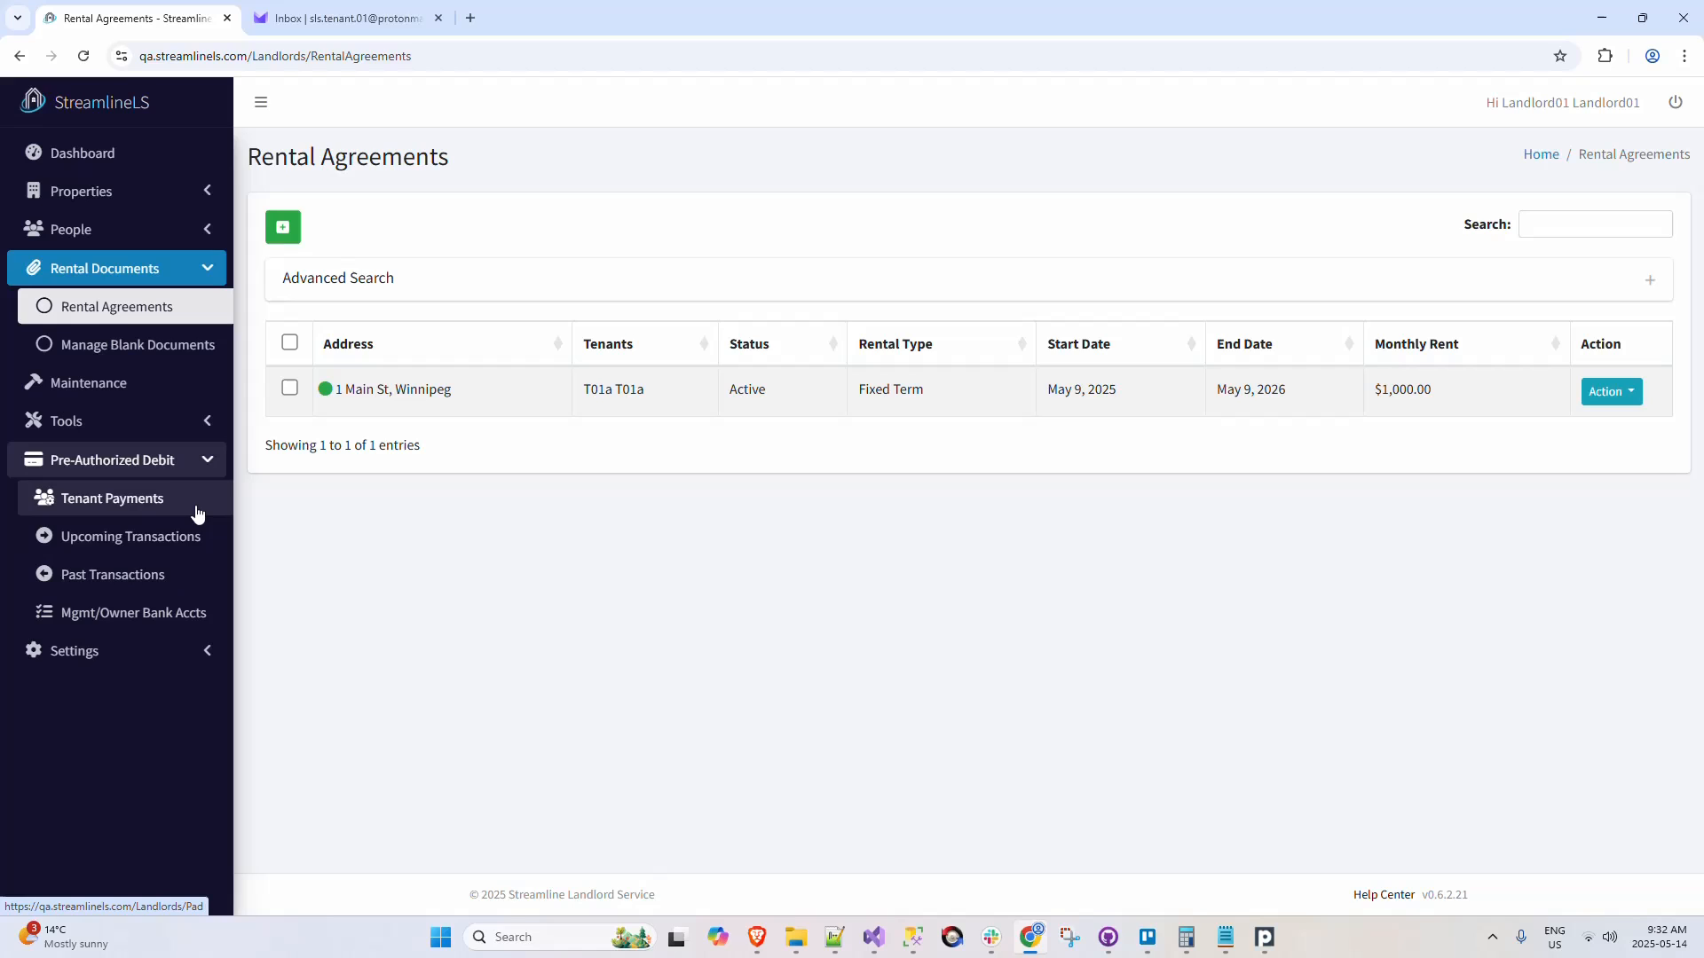
click(208, 459)
click(208, 268)
click(208, 191)
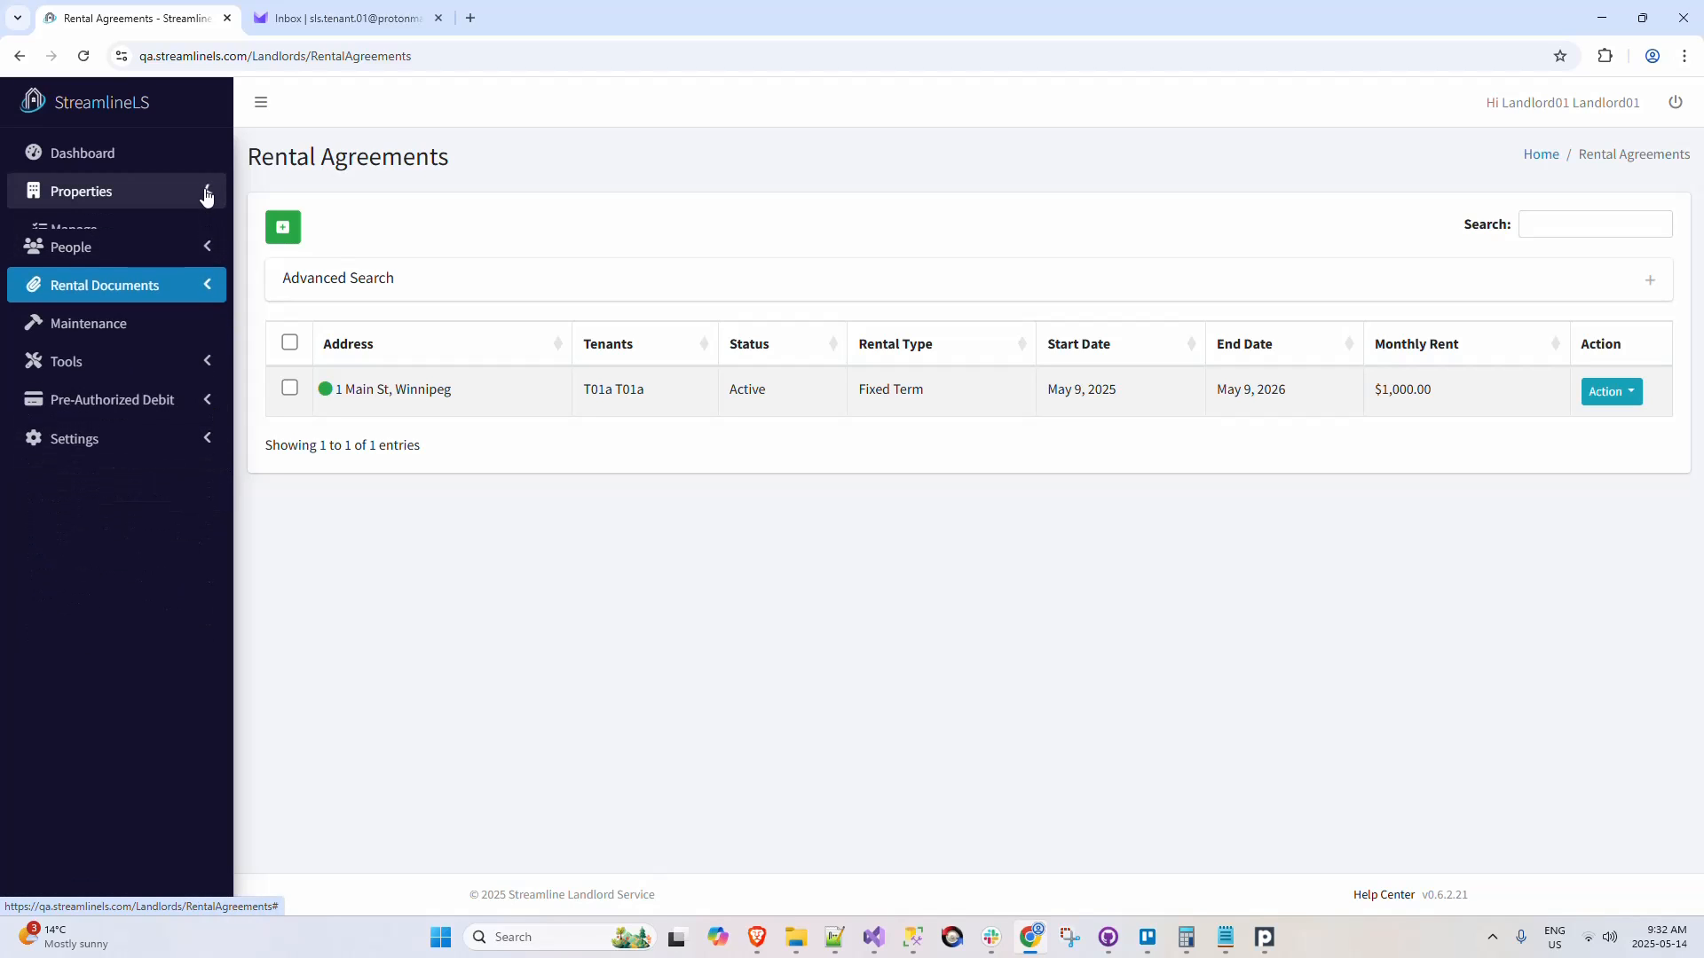
Step: Examine the rent status indicator for 1 Main St in the property, tenant and rental agreement lists
click(182, 229)
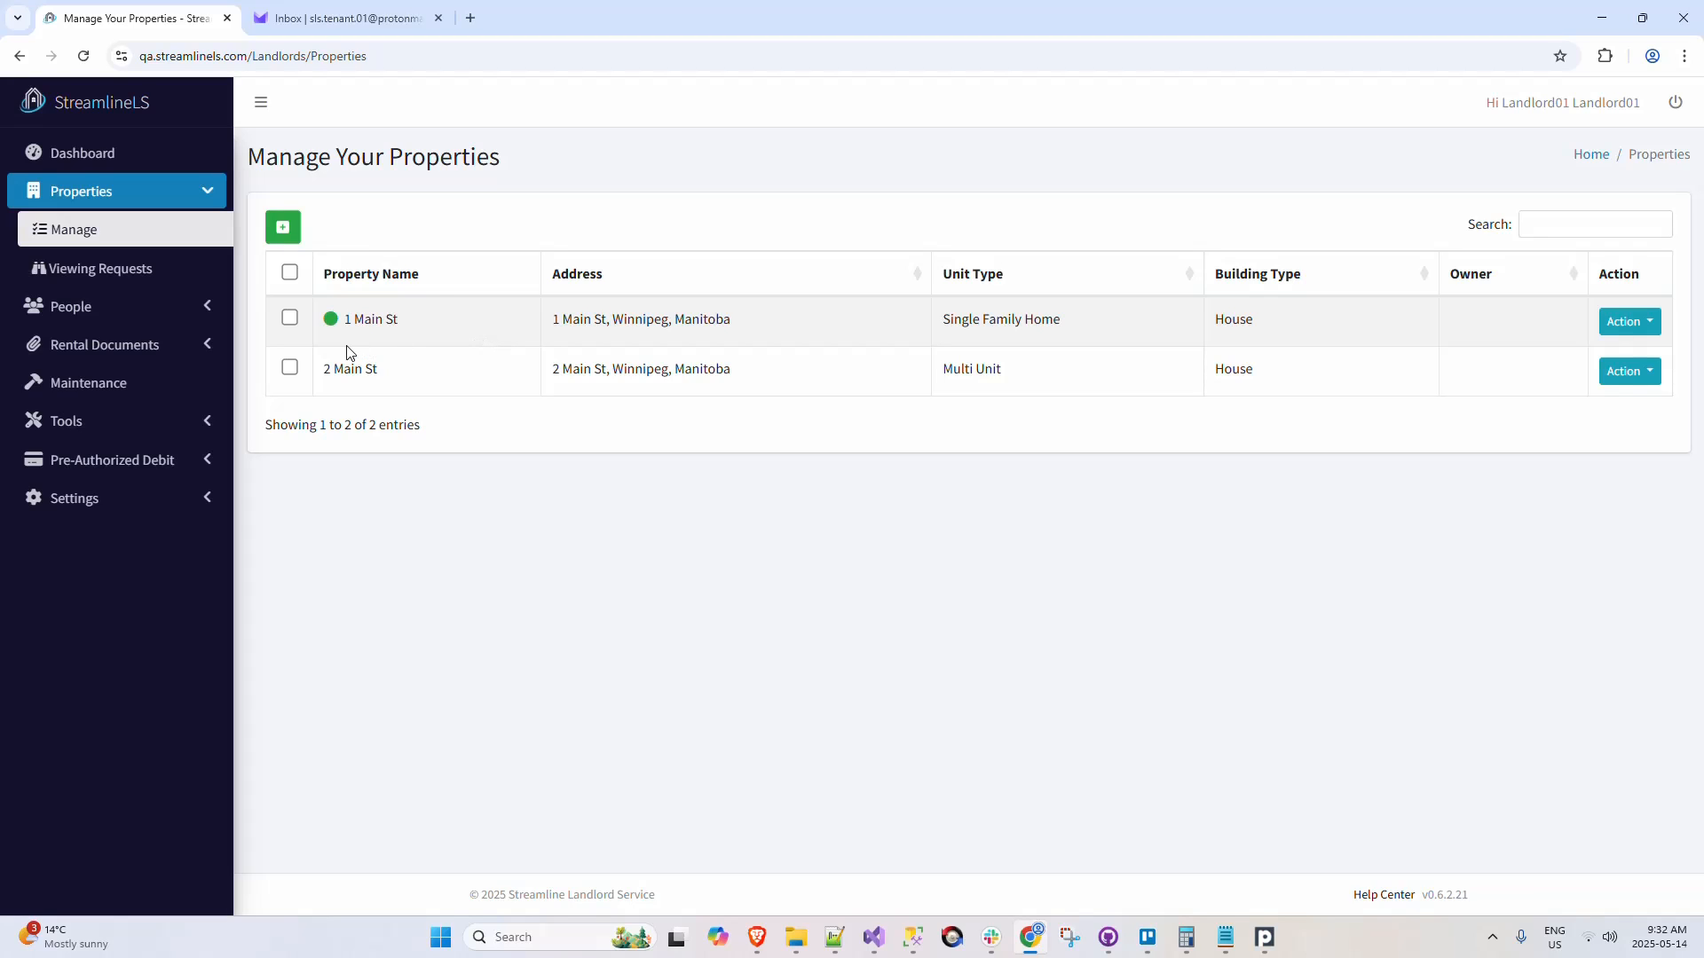
mouse_move(336, 325)
click(199, 319)
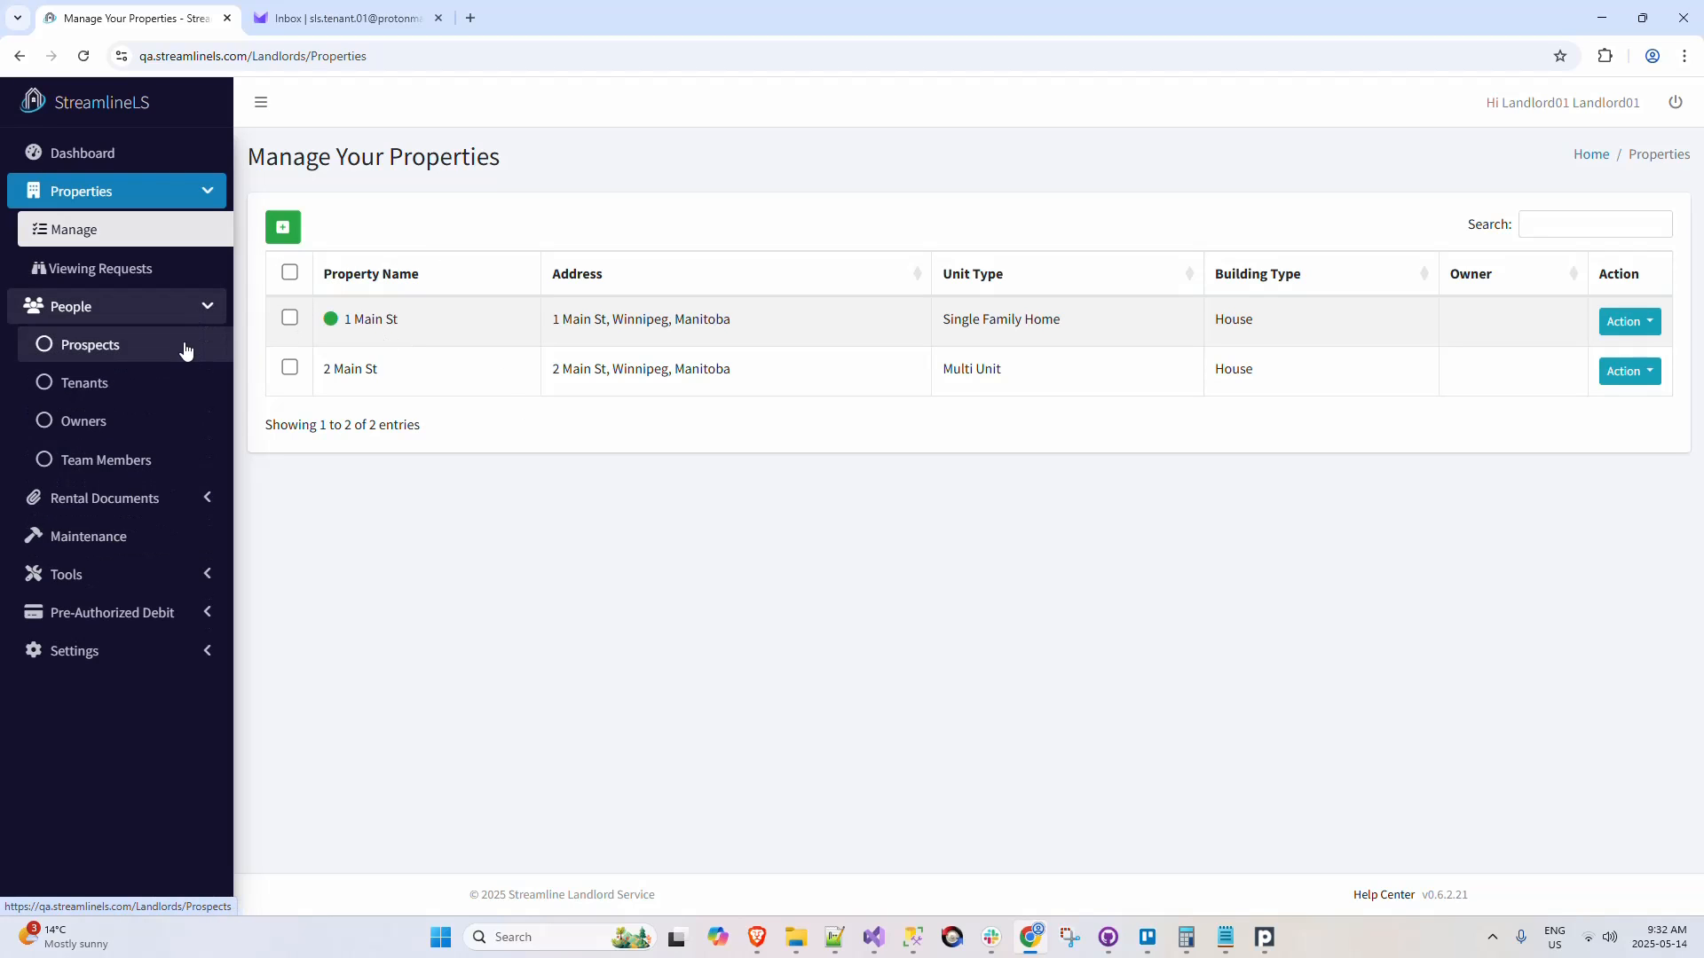
click(169, 394)
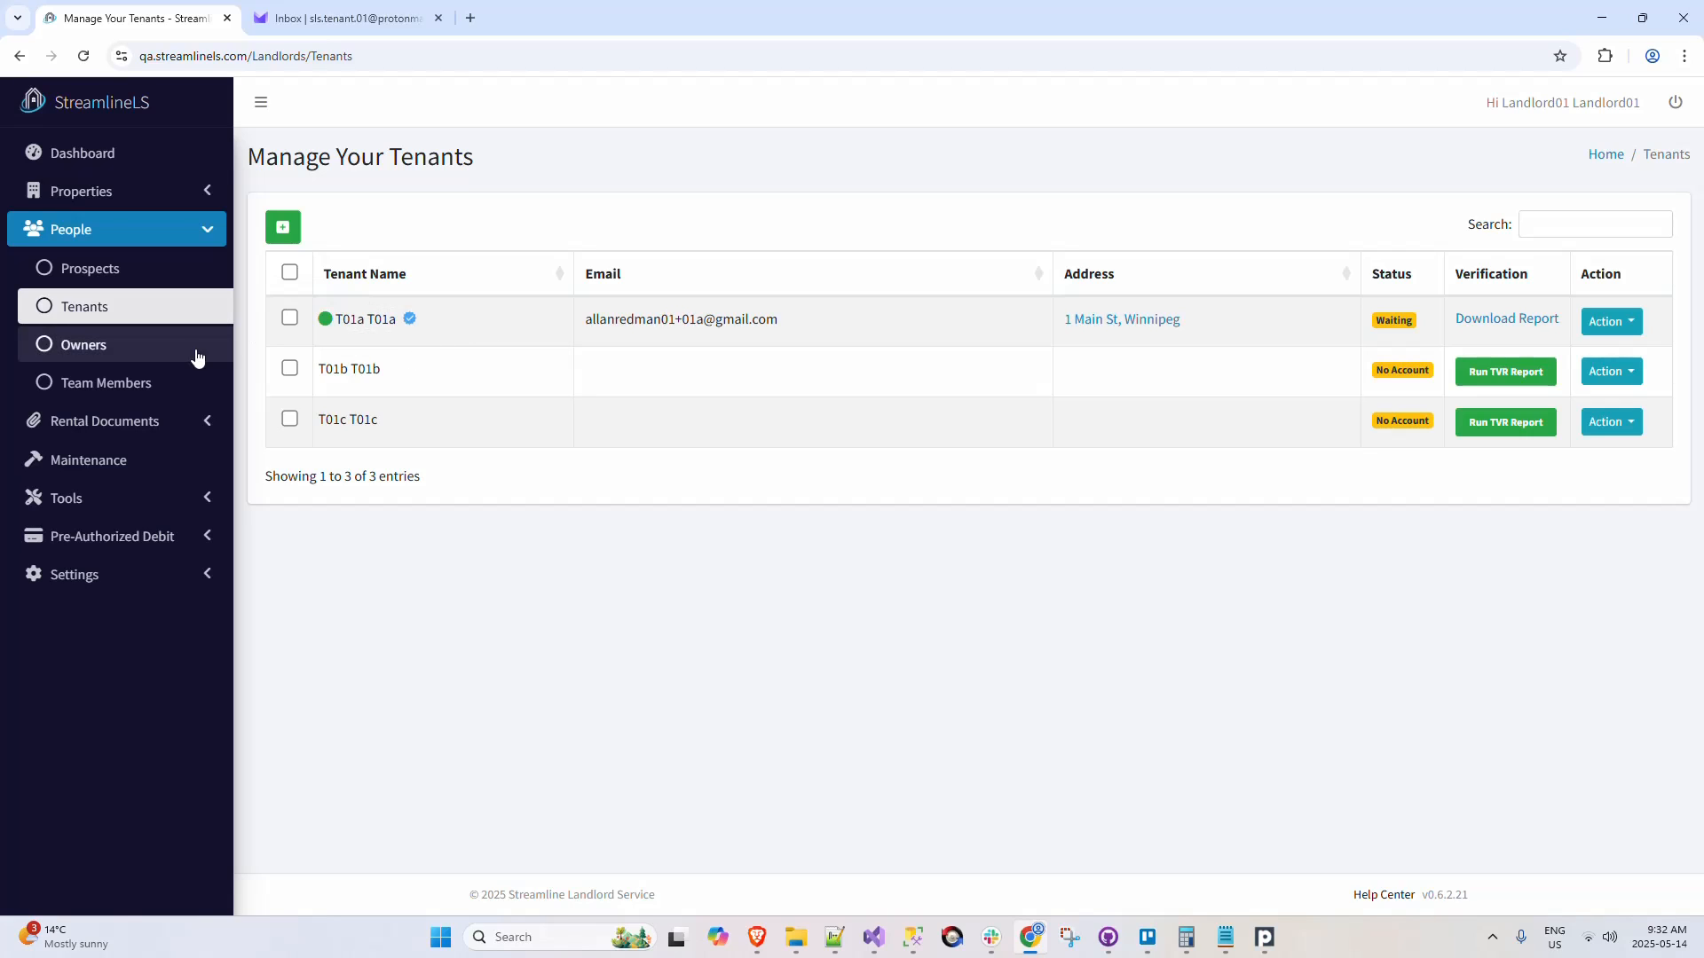
click(177, 424)
click(171, 462)
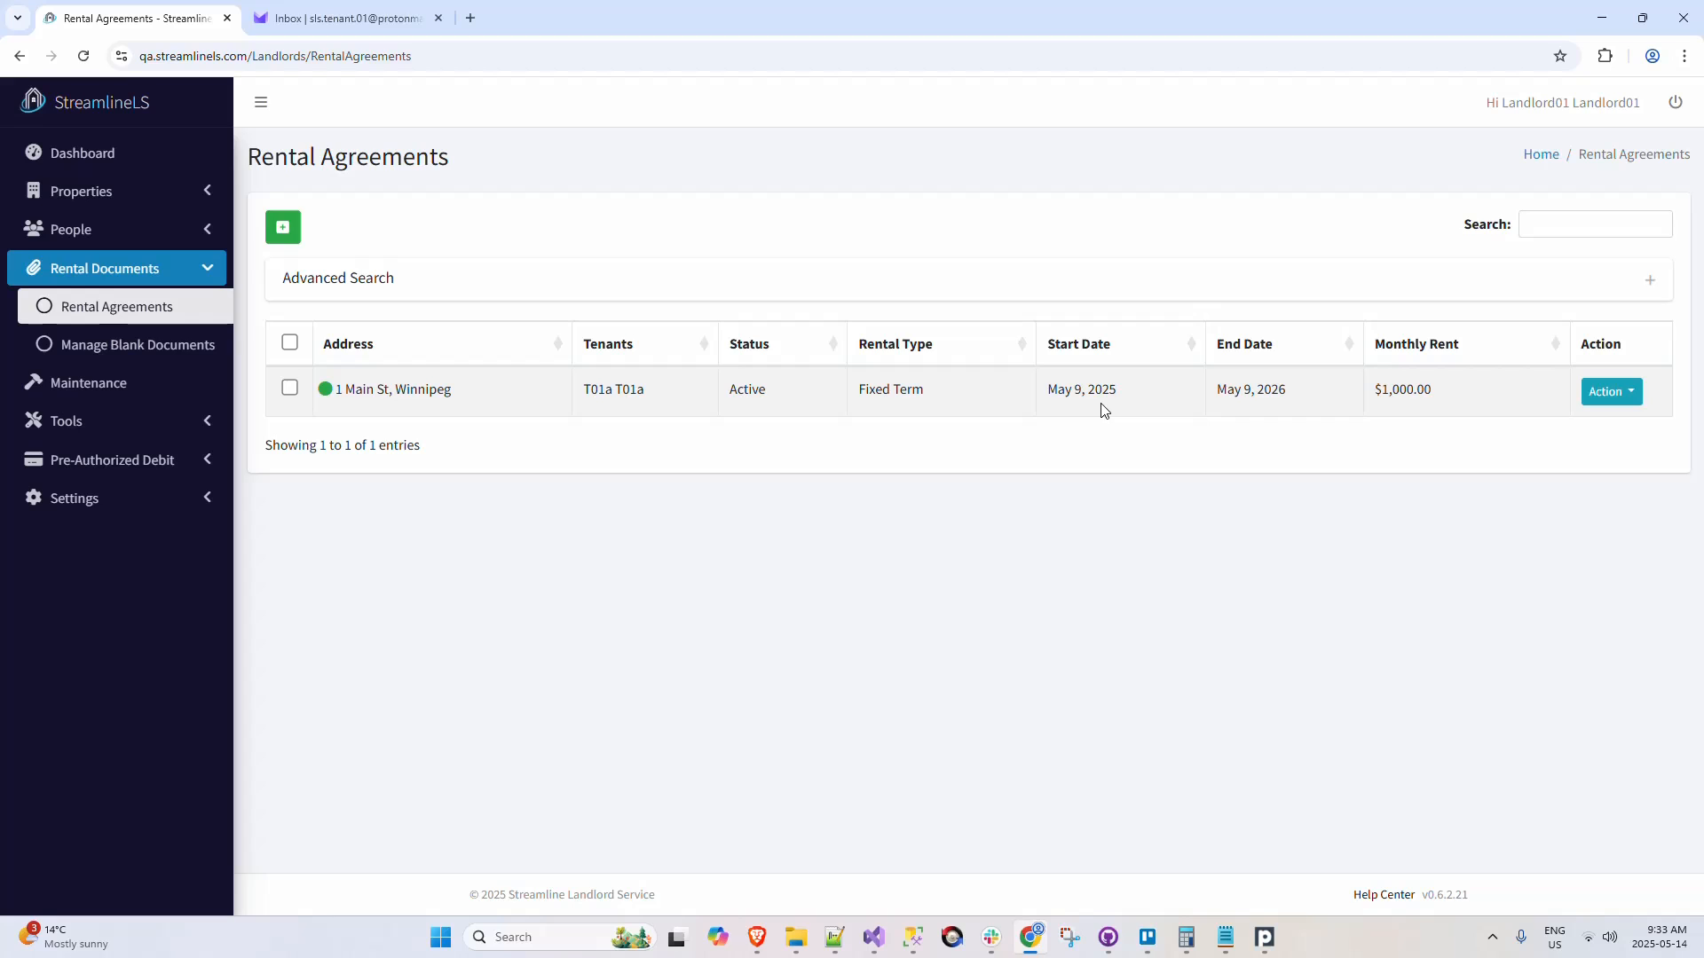
Step: View the monthly rent payment set up for the 1 Main St tenant, and recheck the property's rent indicator
click(176, 463)
click(172, 498)
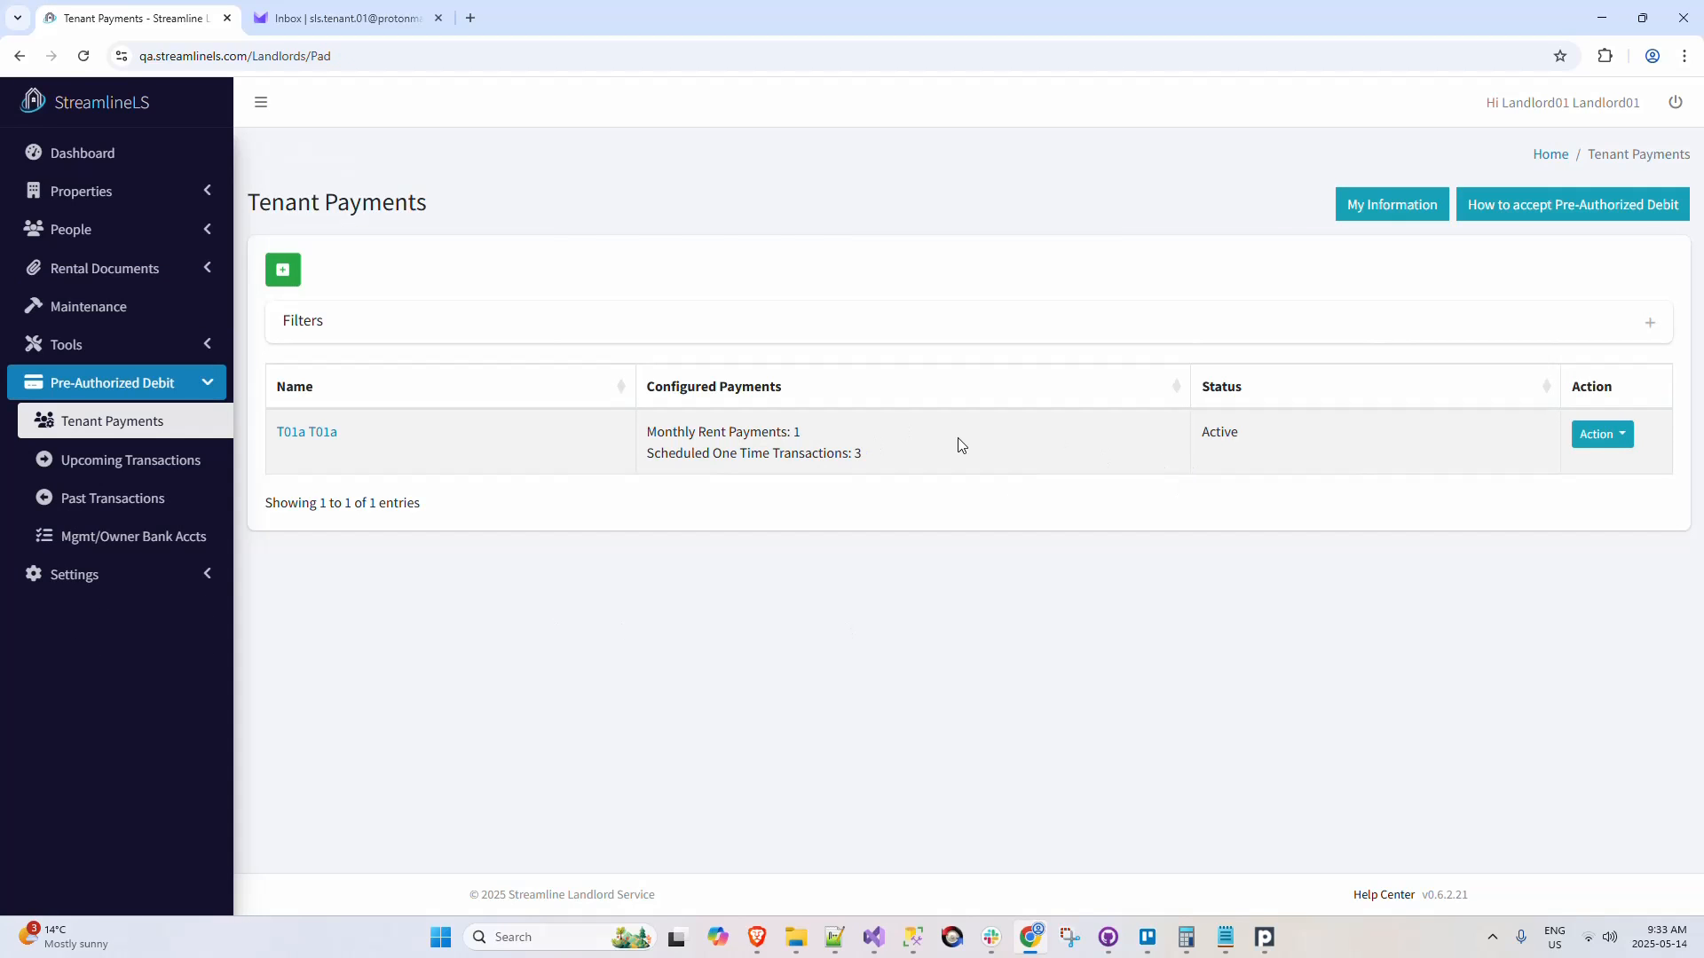
click(1598, 435)
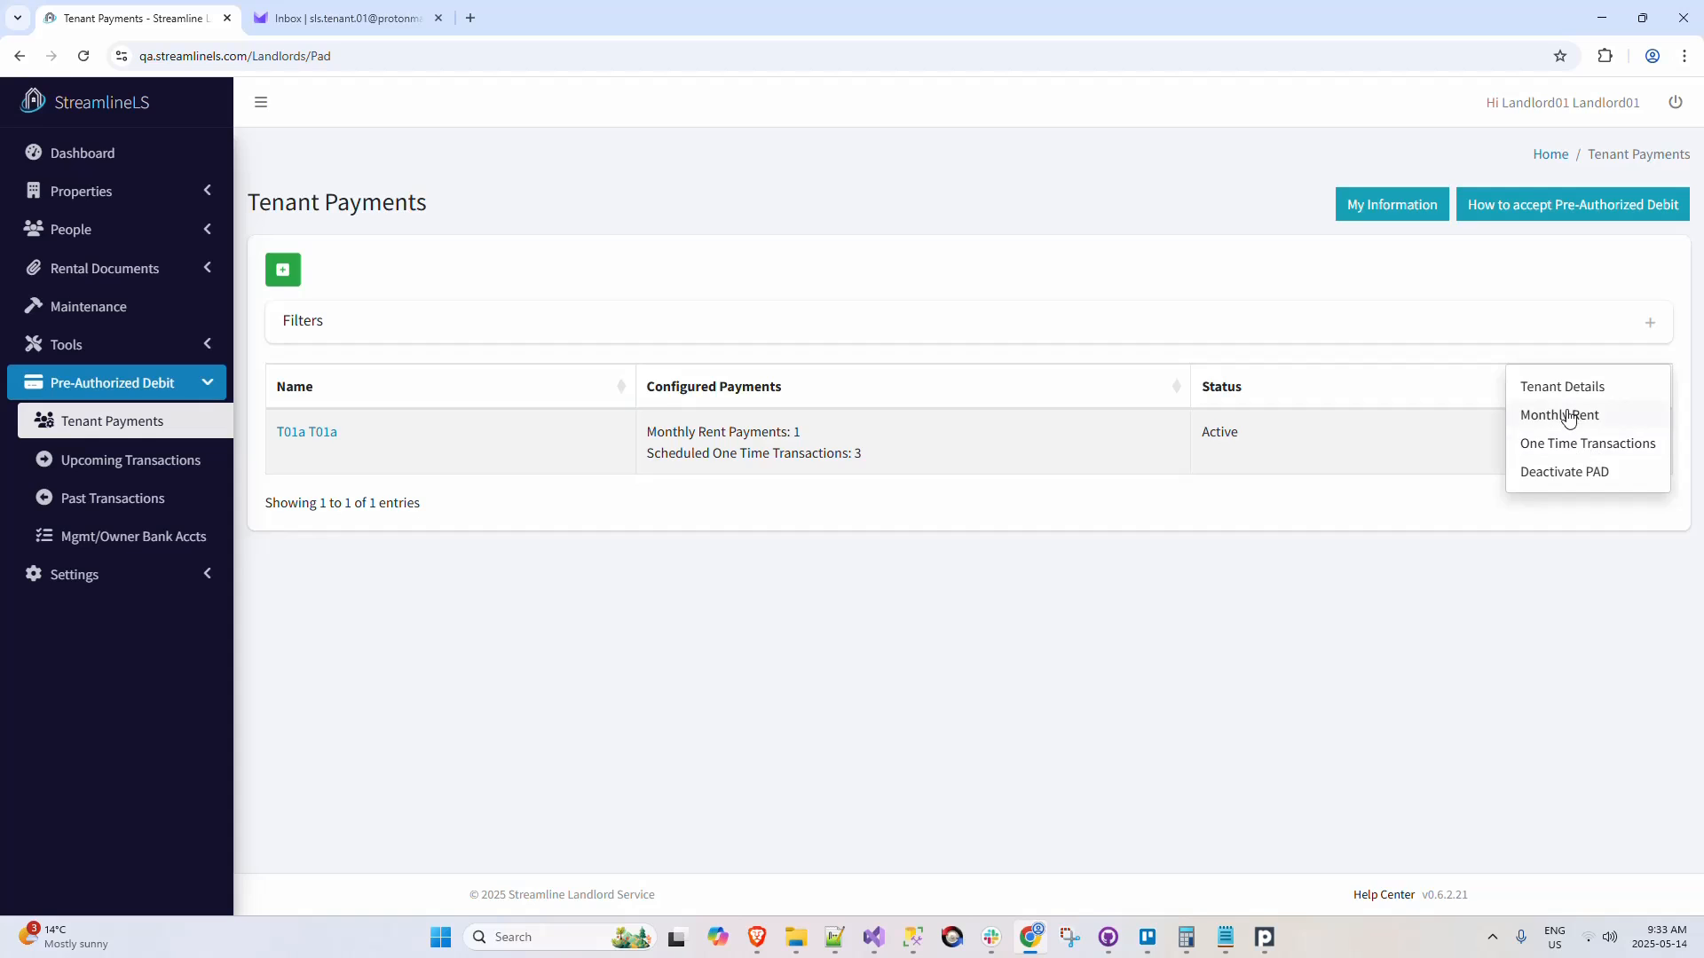
click(1568, 416)
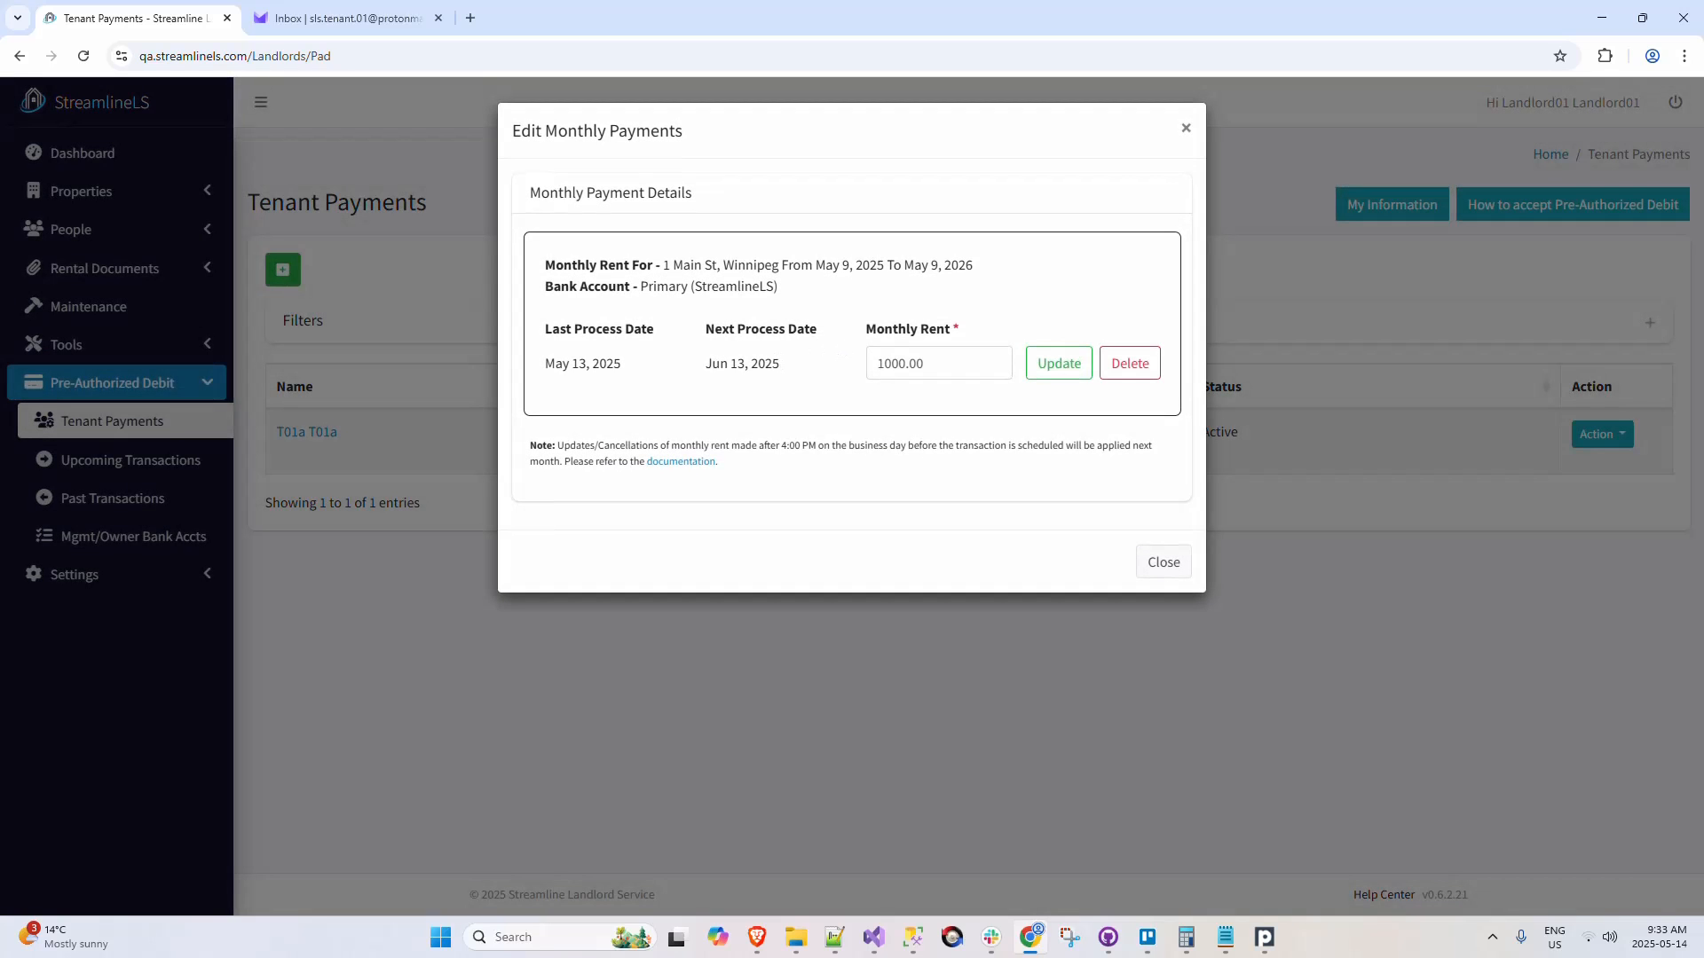
click(1187, 129)
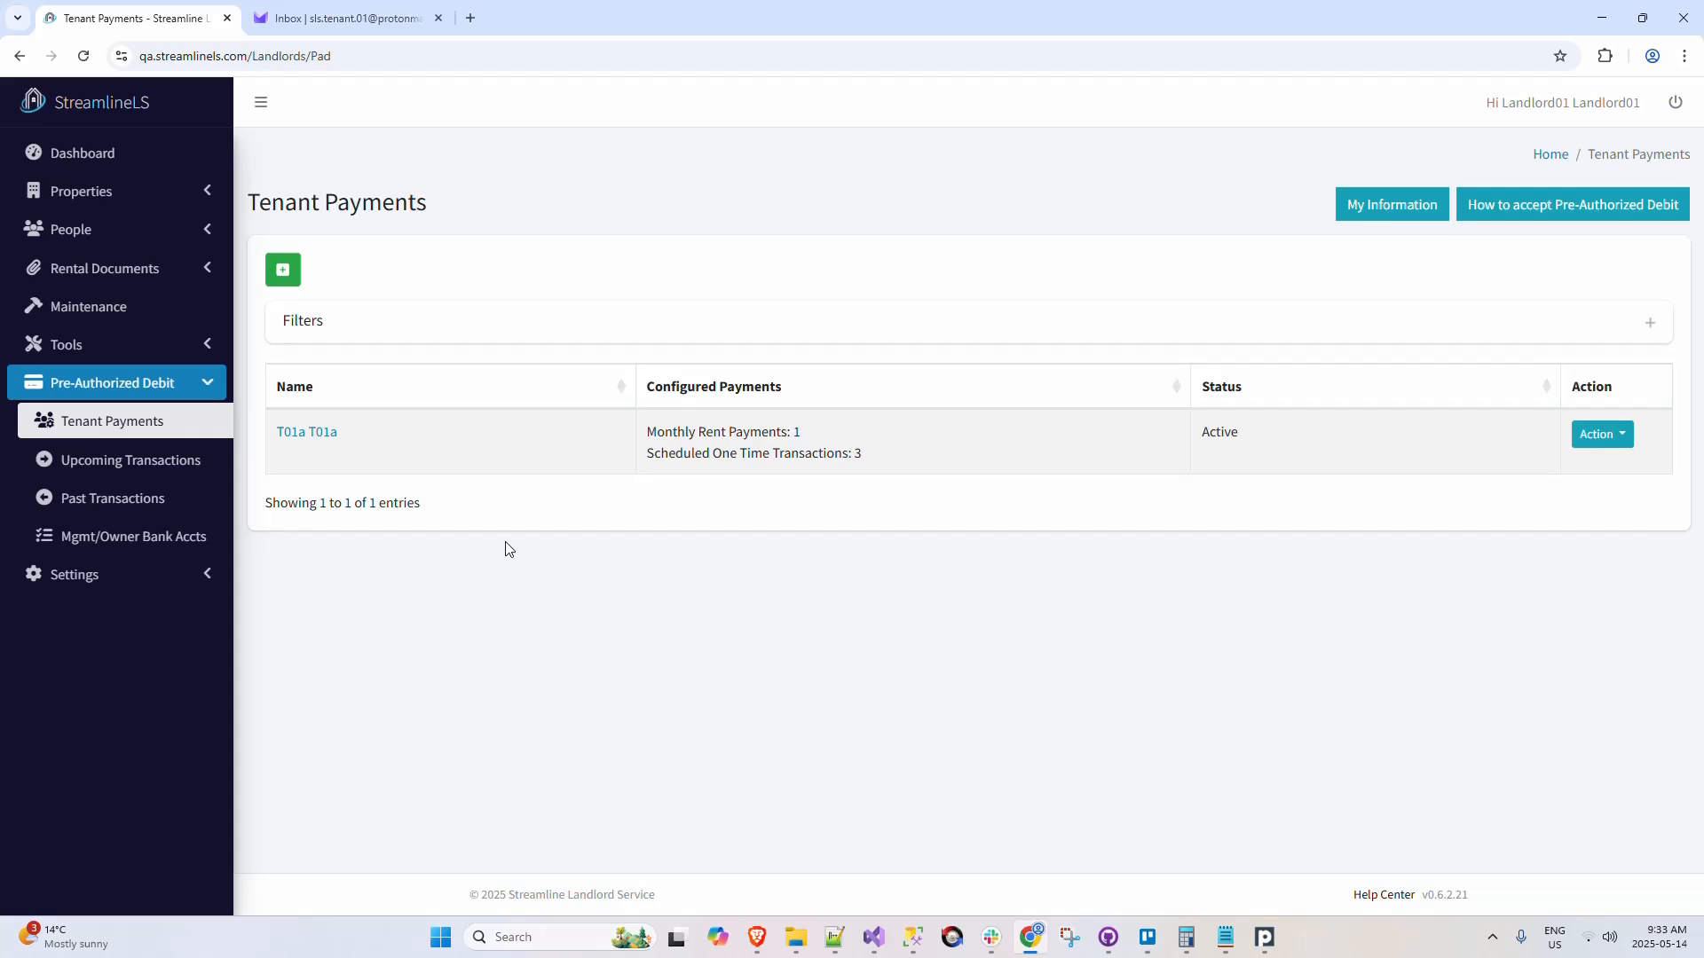
click(192, 193)
click(178, 235)
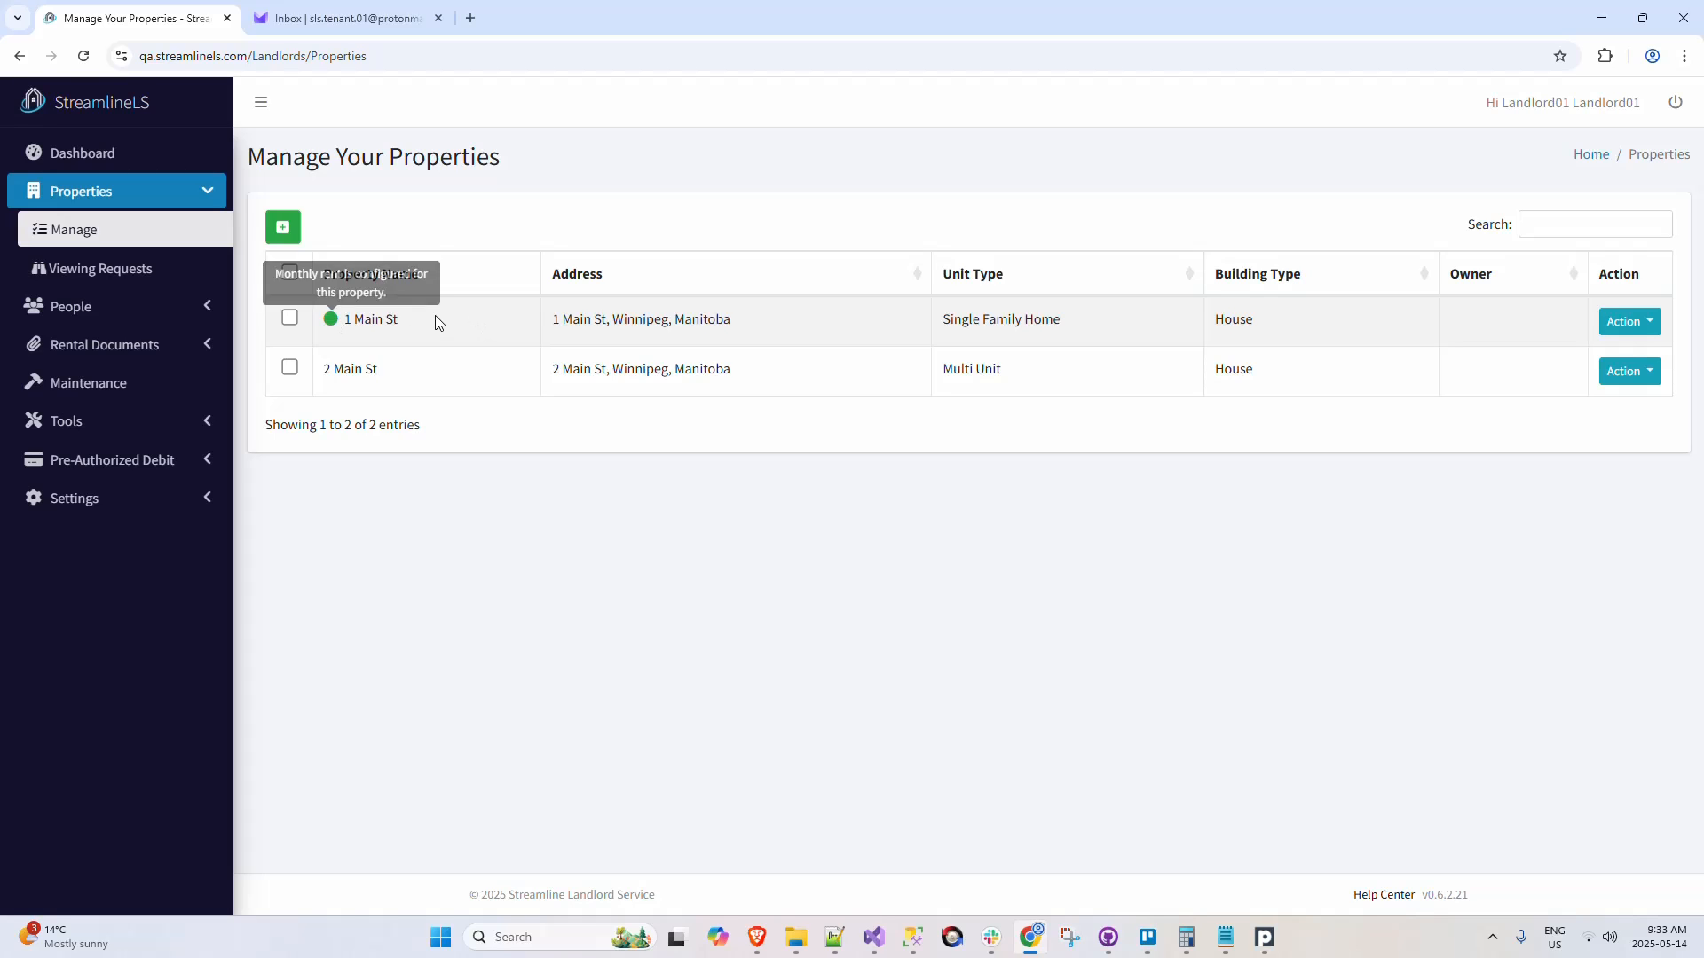
Step: Delete the 1 Main St tenant's monthly rent payment from the pre-authorized debit tenant payments and close the payment details
click(199, 460)
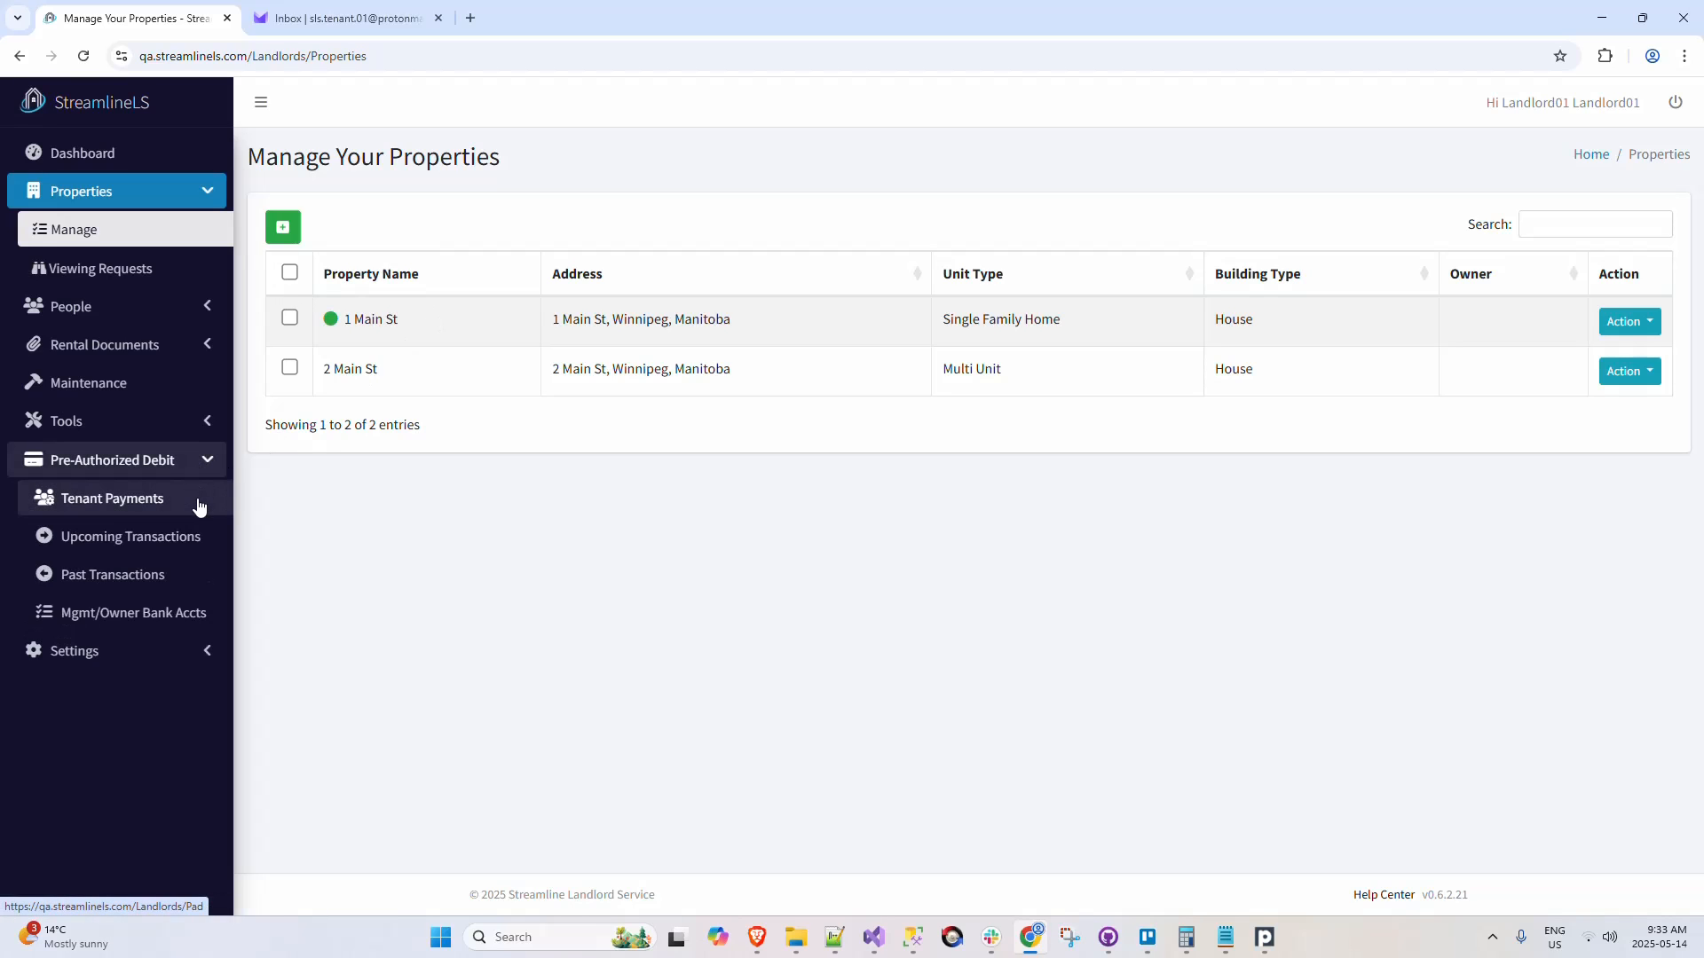
click(197, 509)
click(1628, 435)
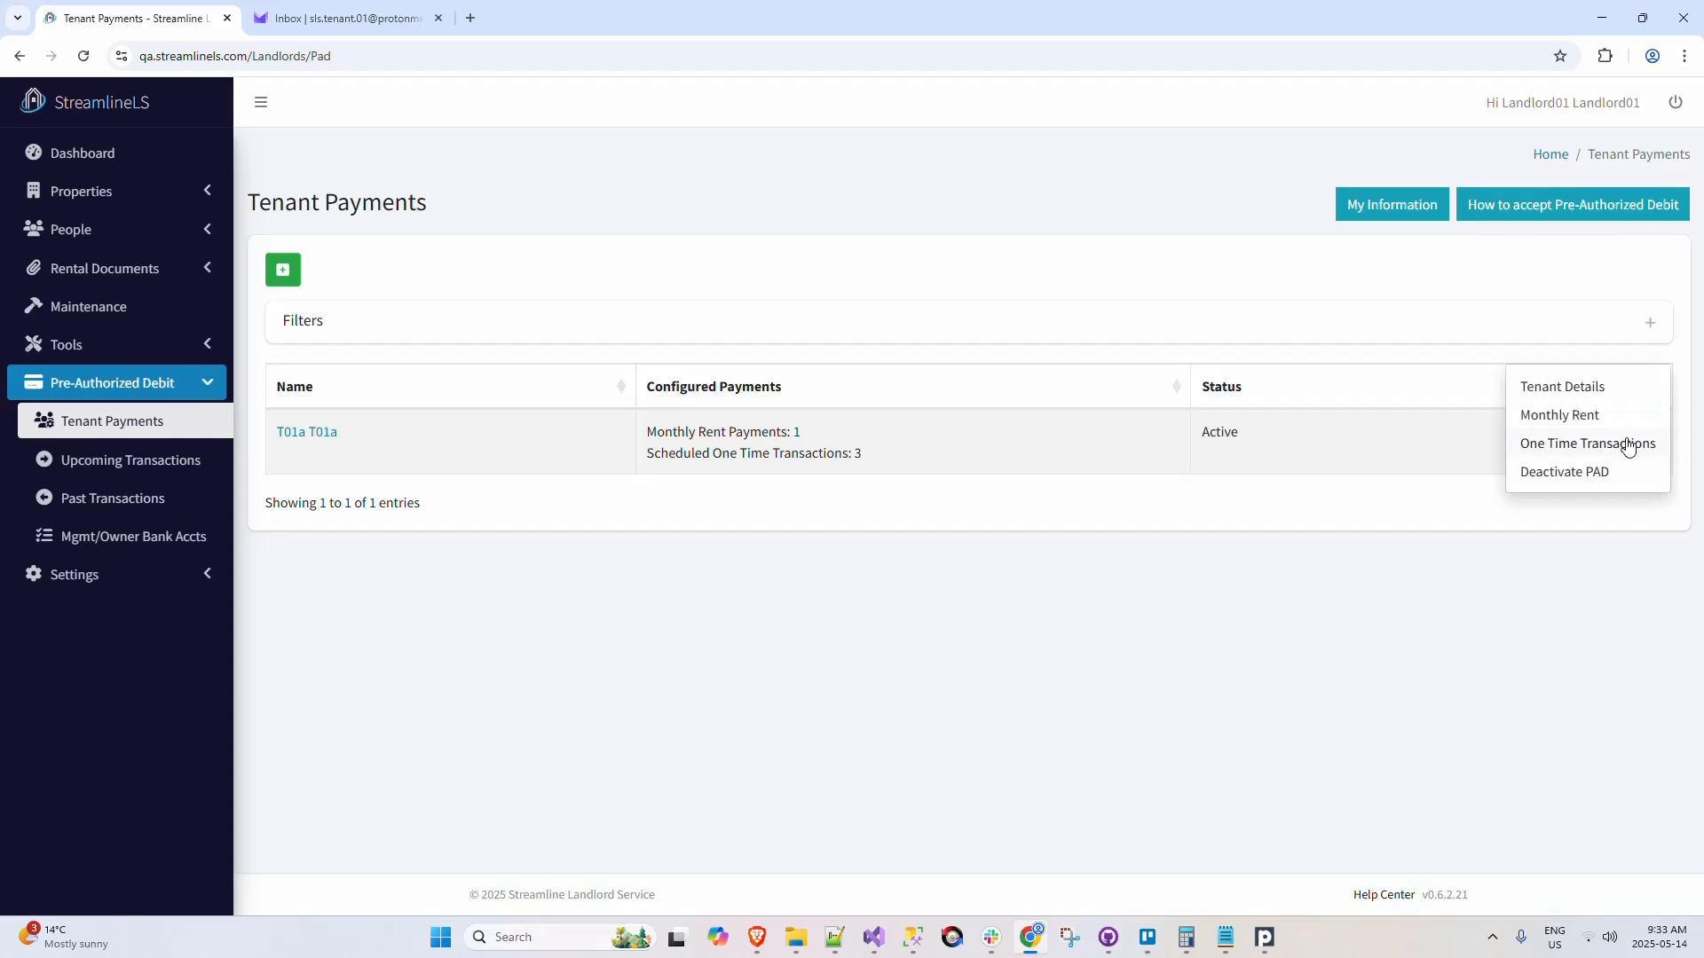
click(1559, 414)
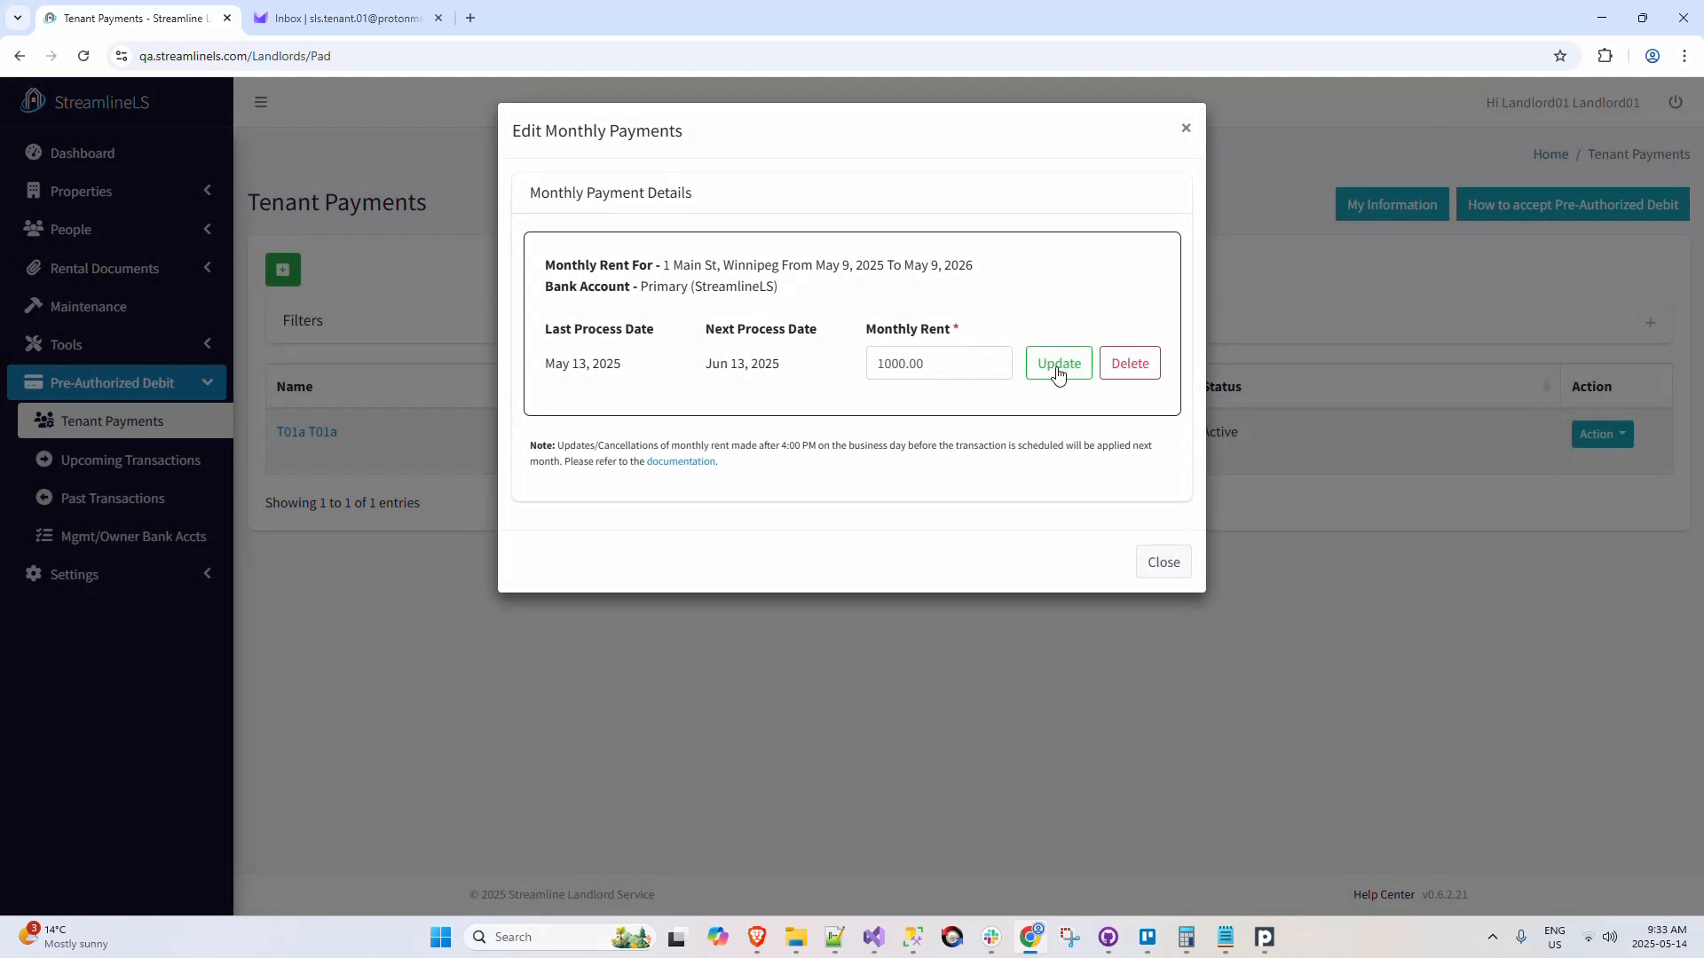
click(1154, 371)
click(882, 605)
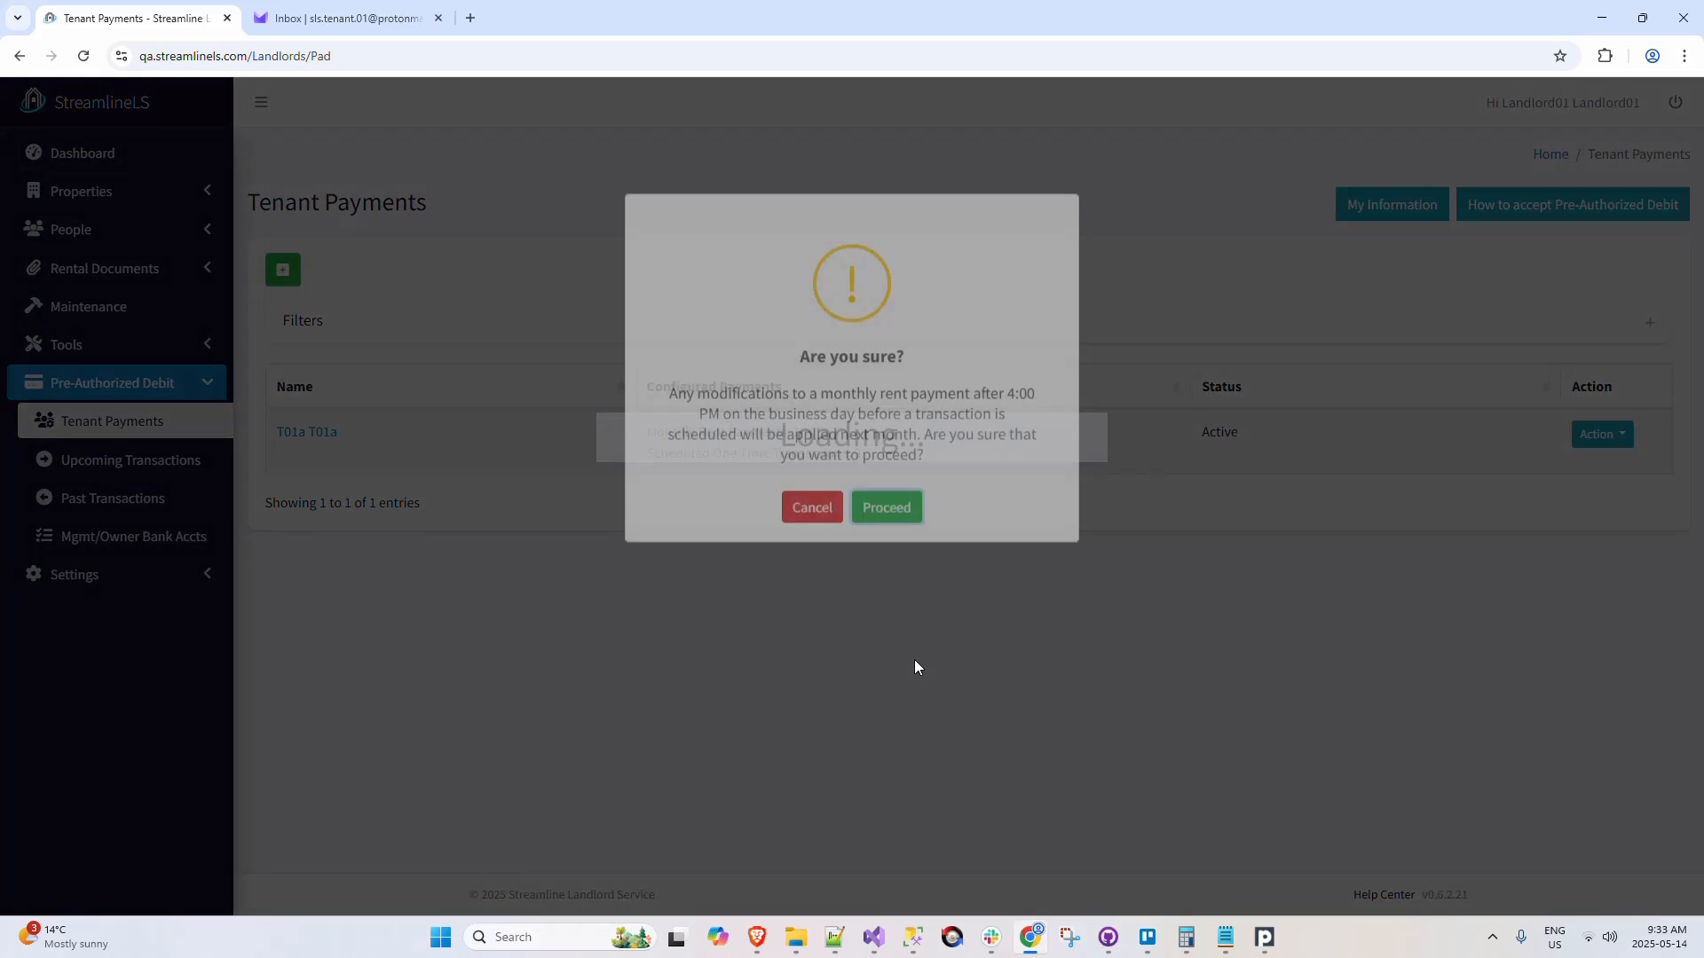
click(891, 647)
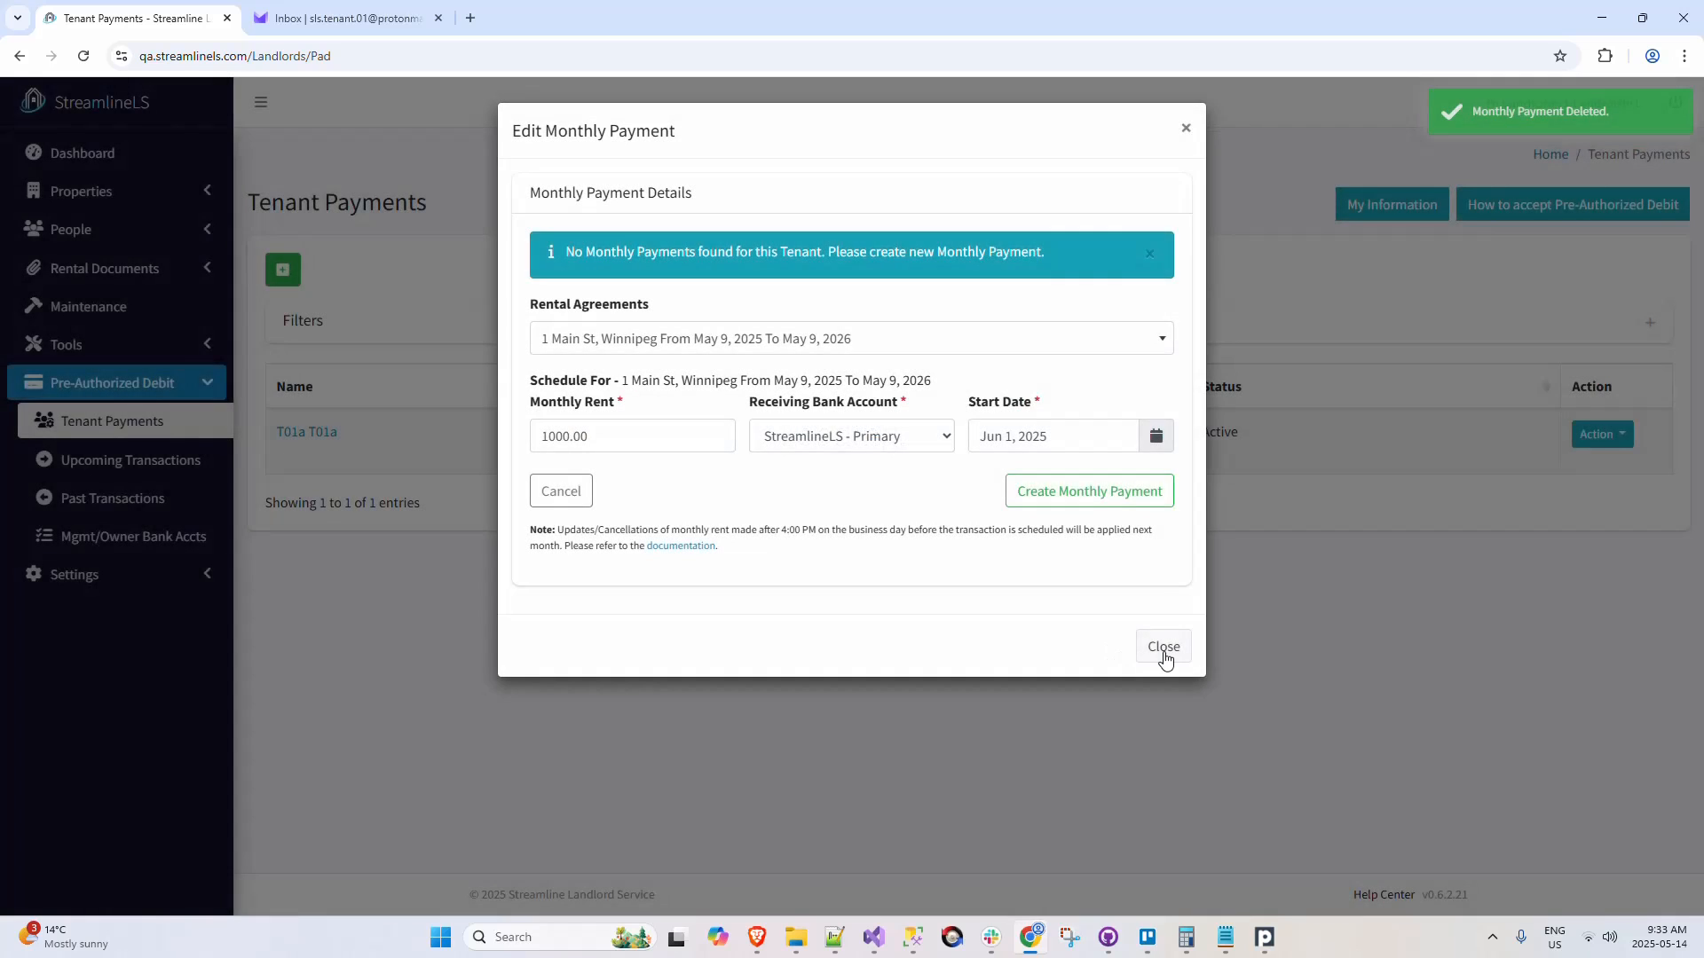
click(1164, 647)
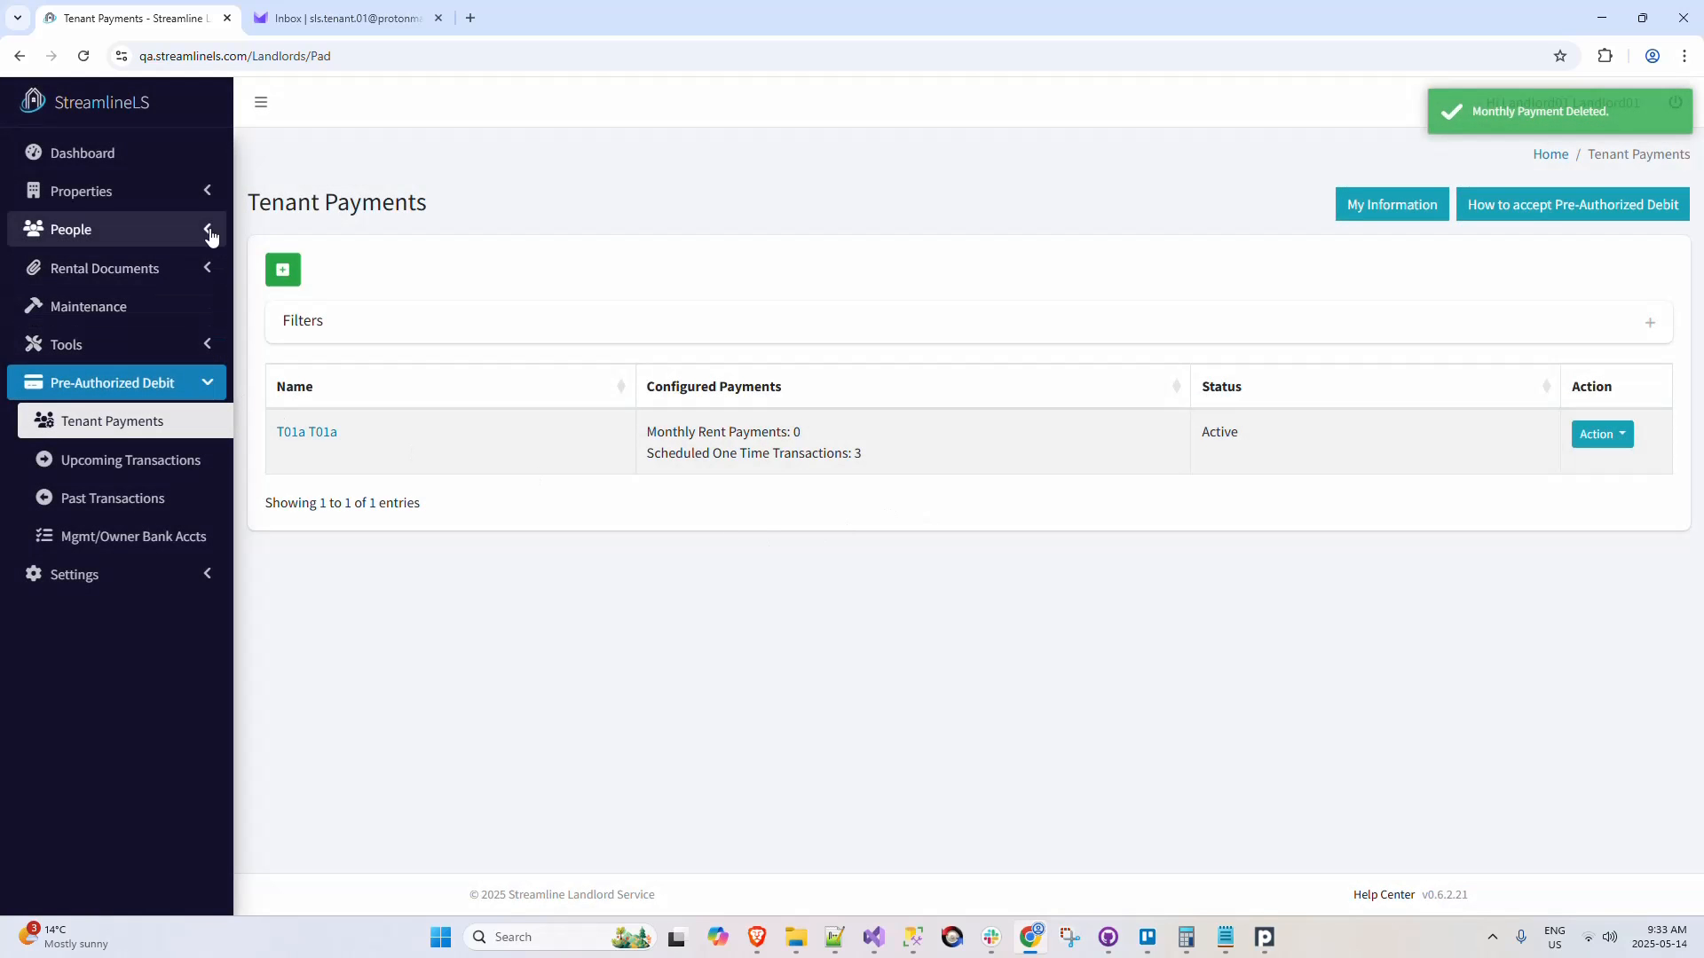
Step: Compare the rent status indicators of 1 Main St and 2 Main St in the managed properties list
click(196, 197)
click(189, 232)
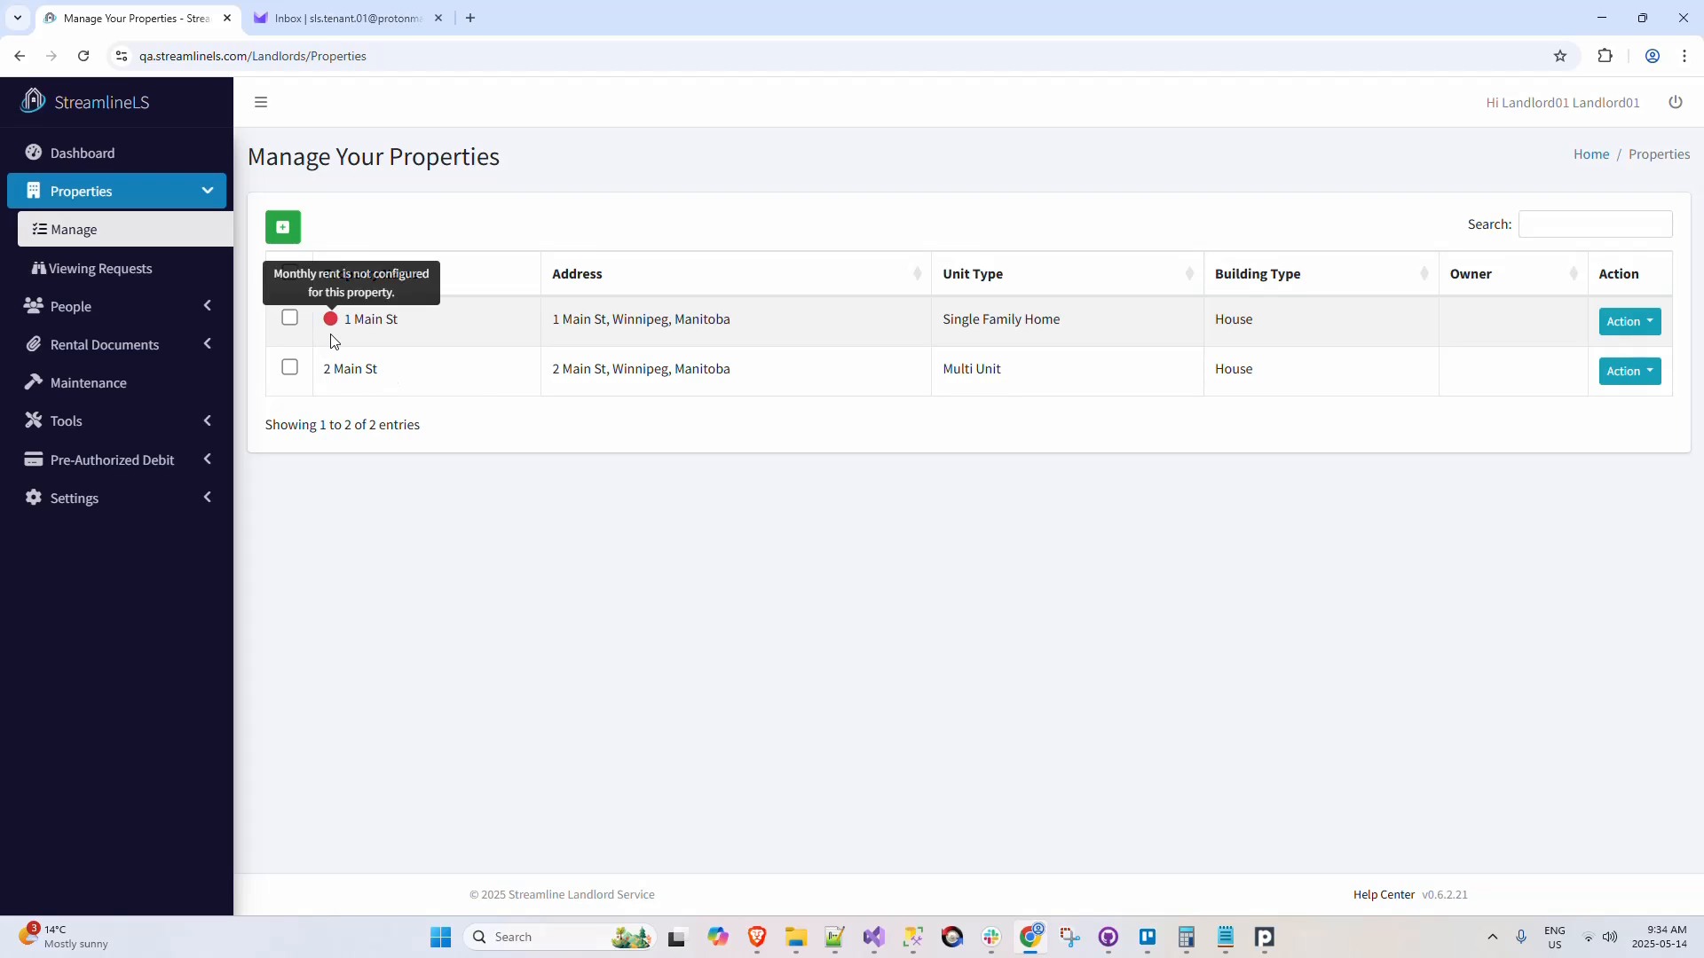
drag(324, 371, 423, 369)
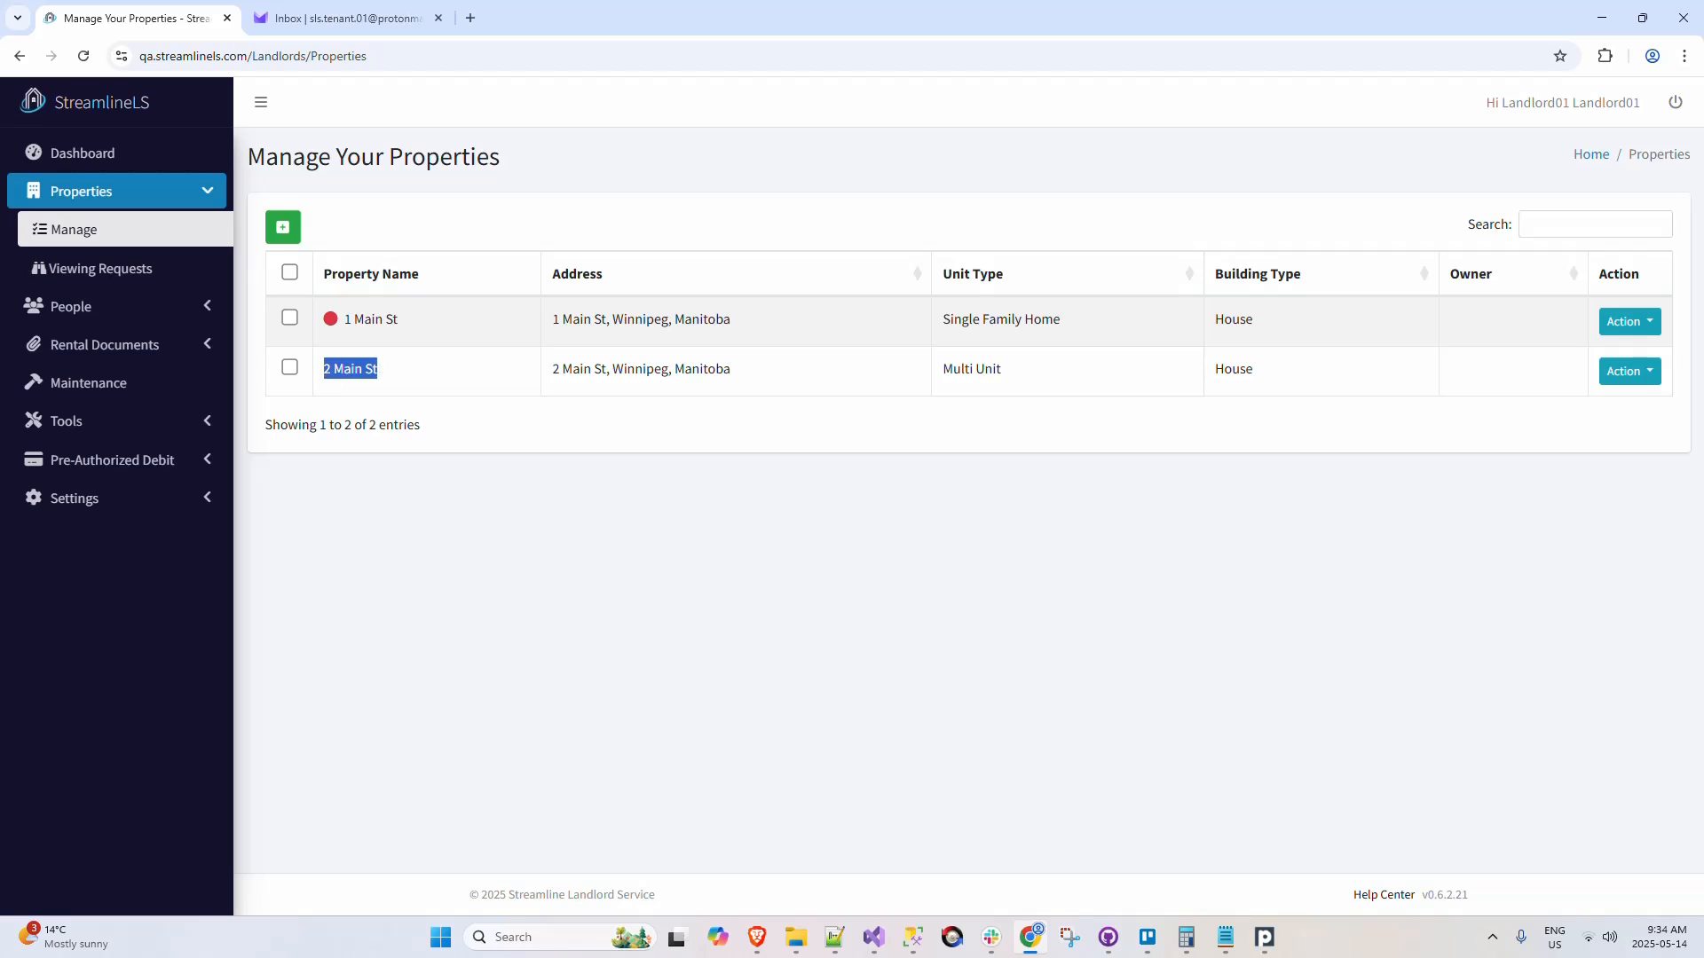
click(425, 368)
Step: Start a new rental agreement, assigning the second listed tenant and setting the monthly rent to 1000
click(193, 344)
click(190, 377)
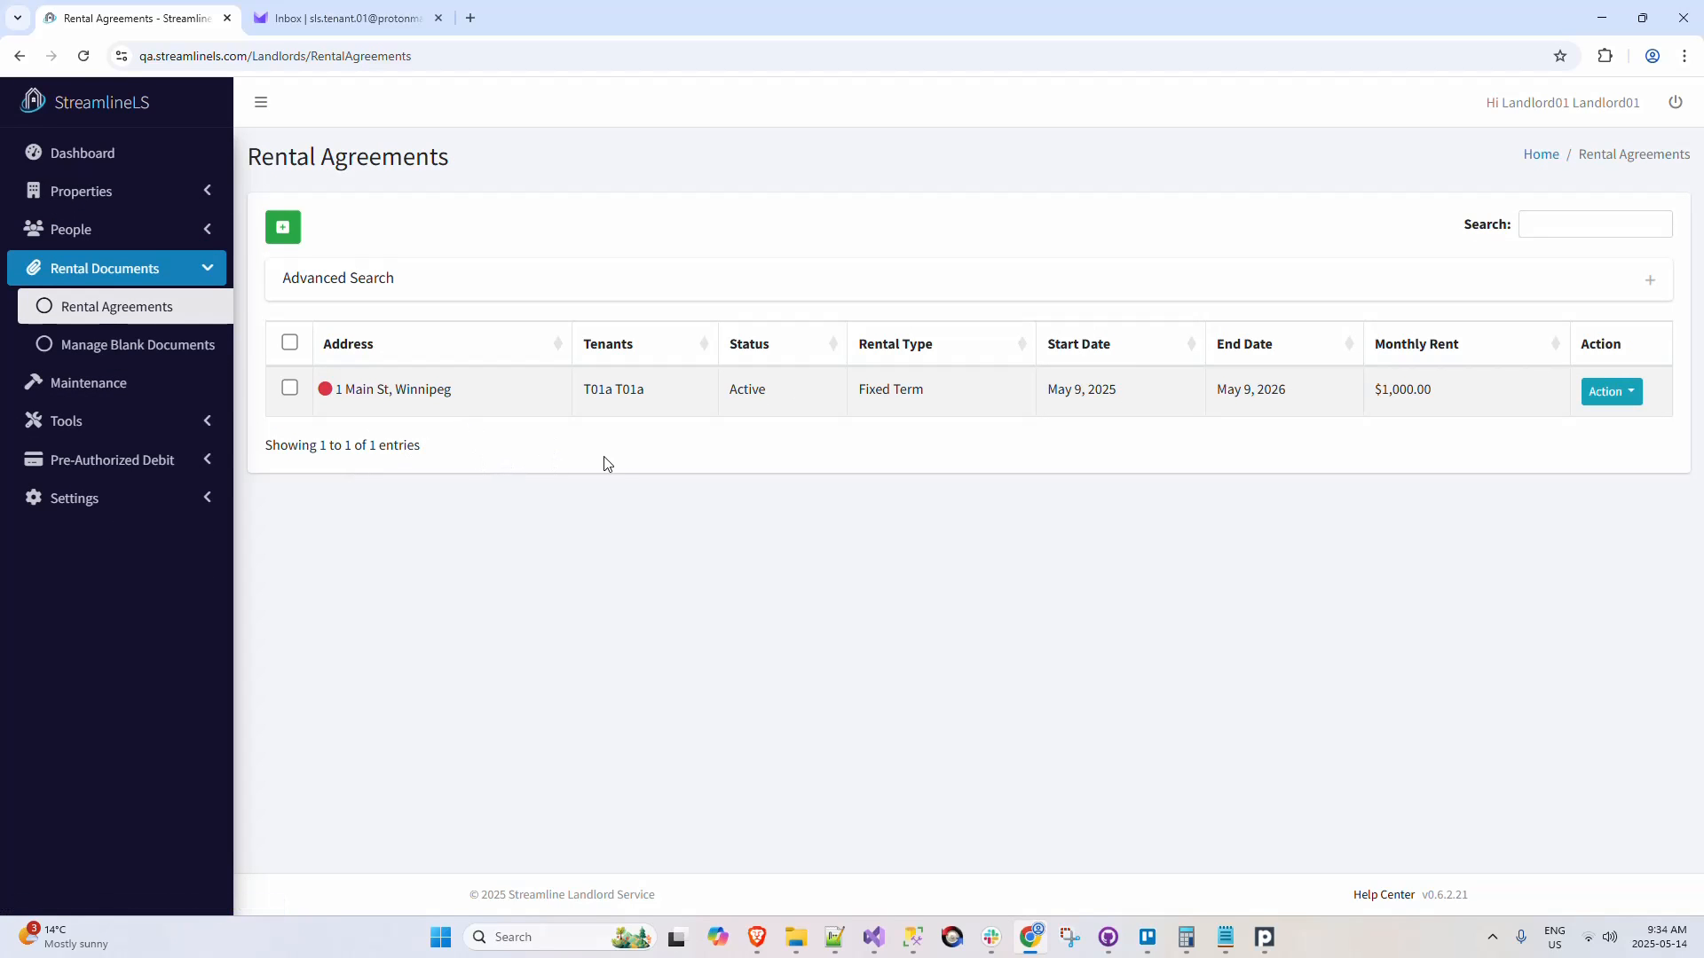
click(283, 227)
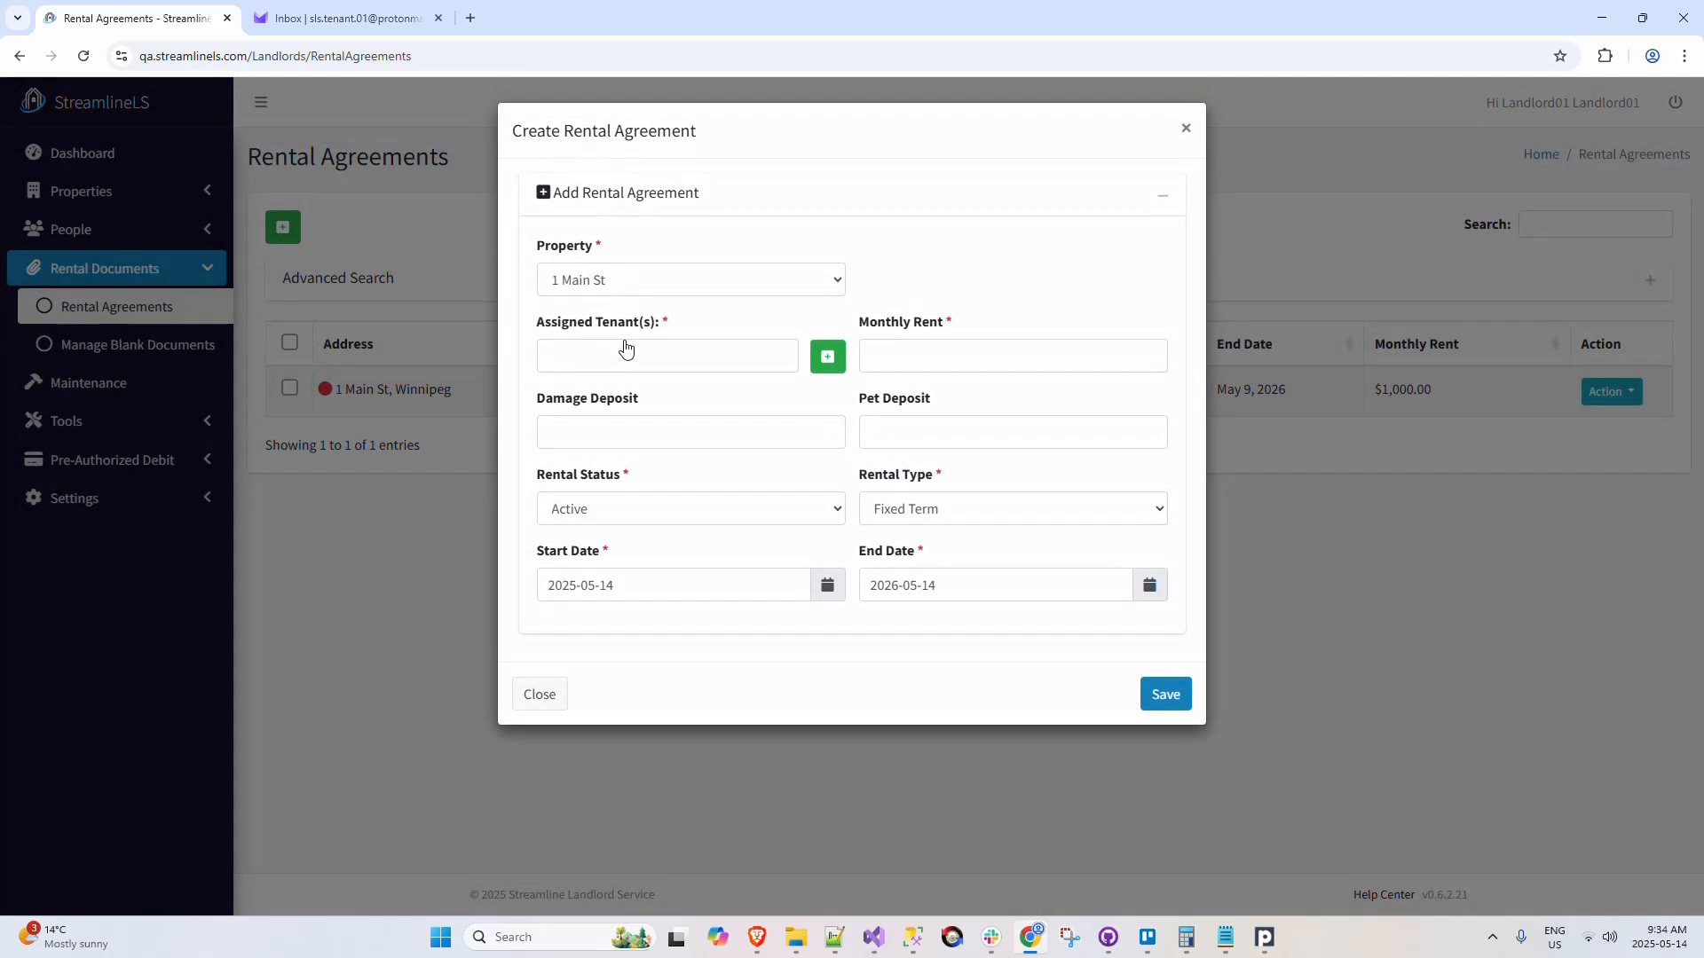
click(624, 348)
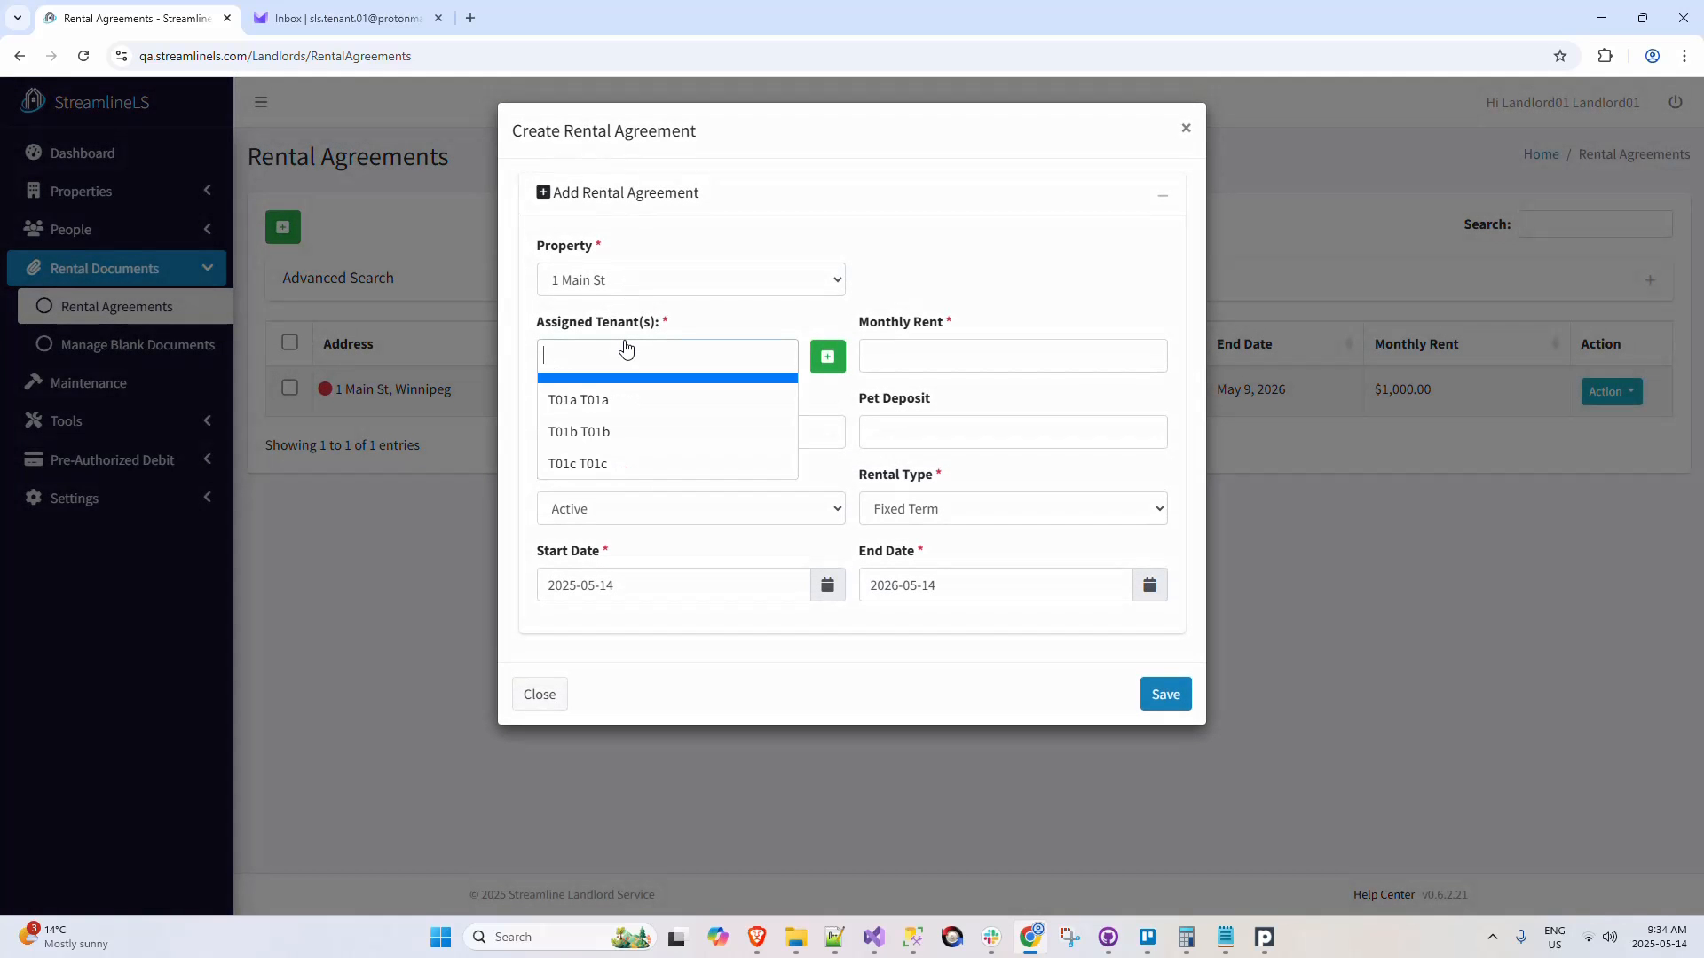
click(641, 434)
click(939, 359)
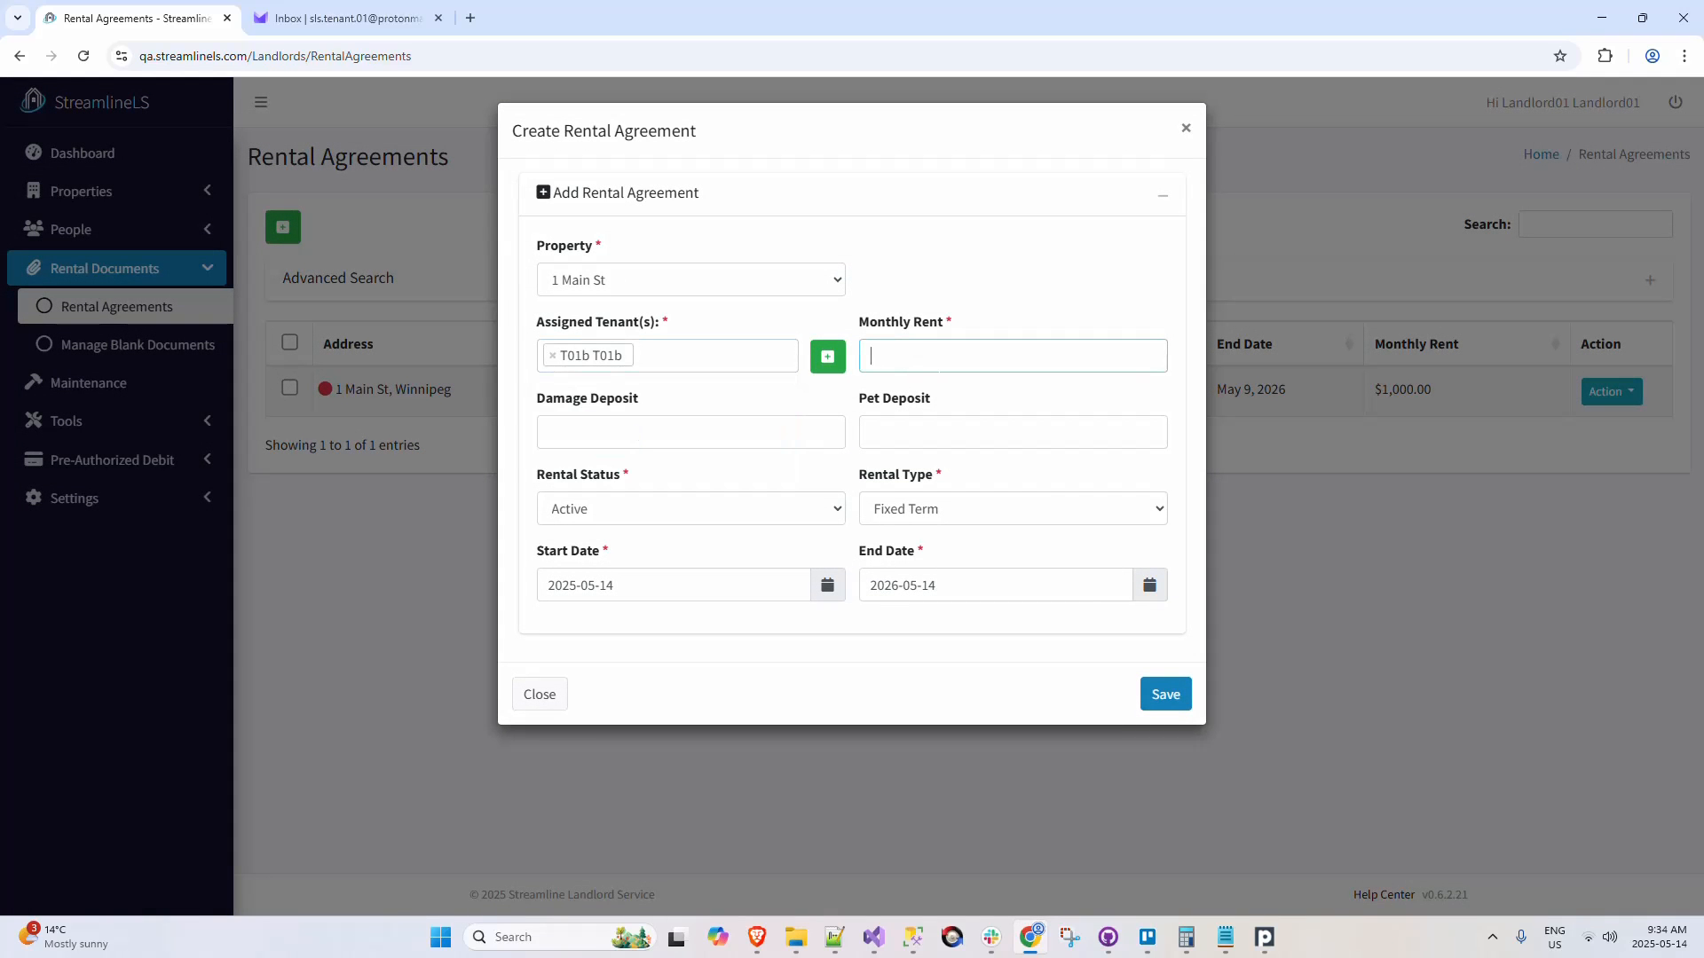
text(1000)
Step: Set the rental agreement's property to 2 Main St with unit 101, and save the agreement
click(669, 279)
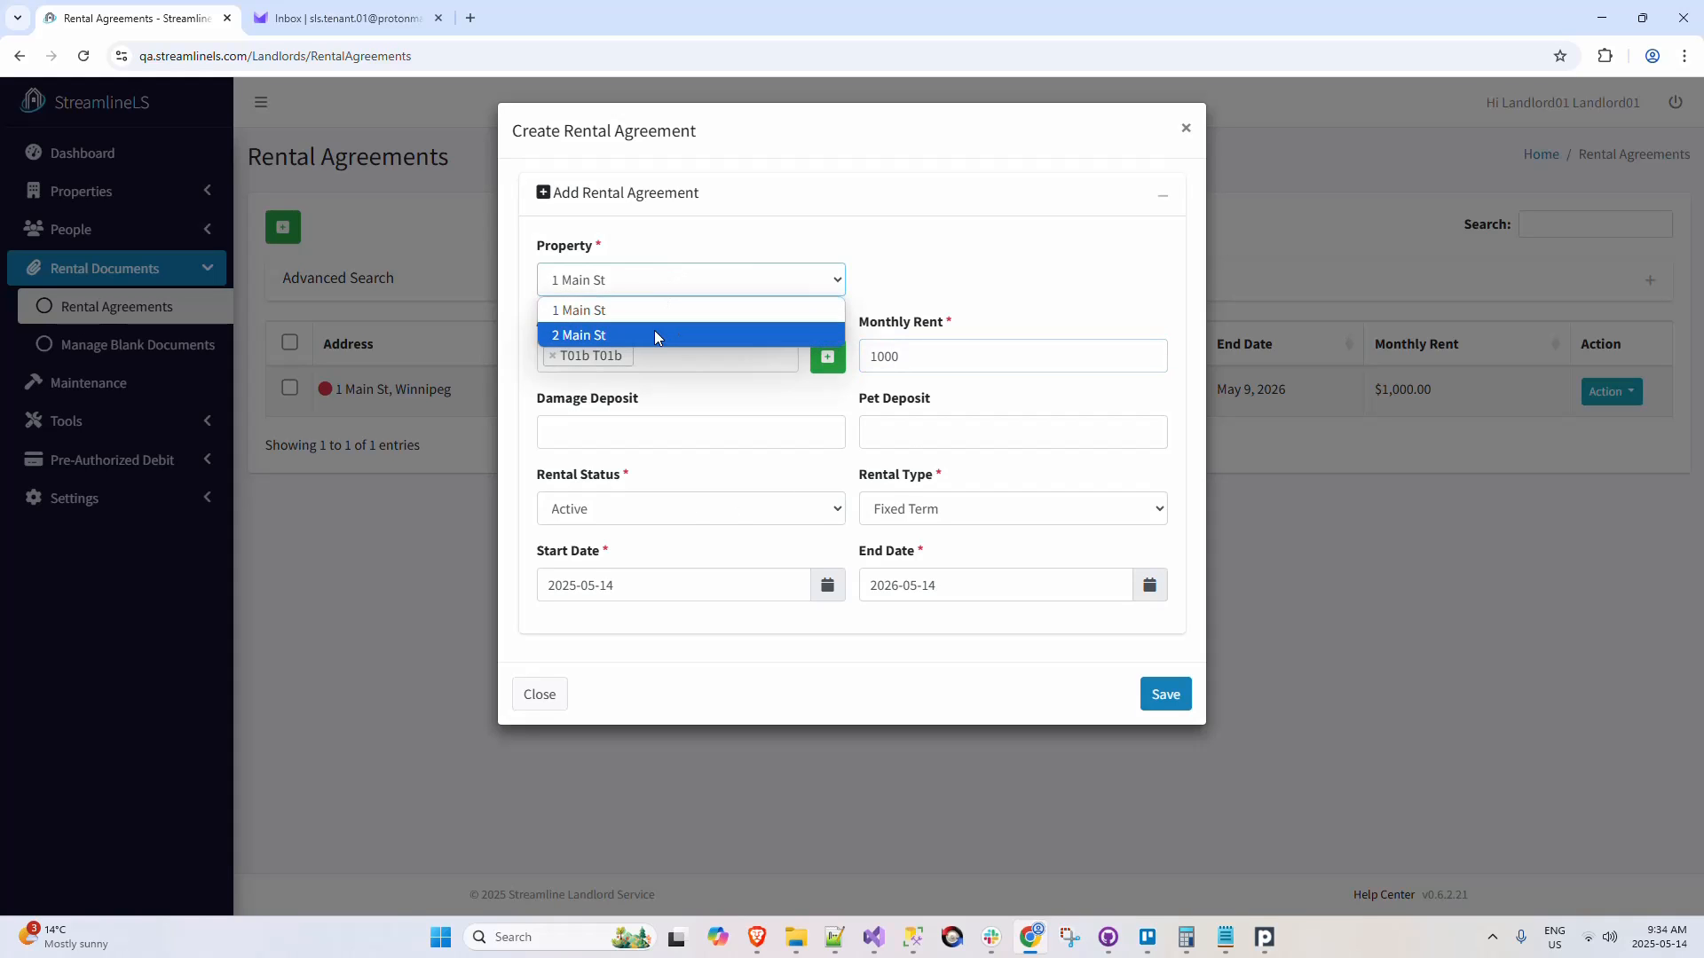
click(653, 331)
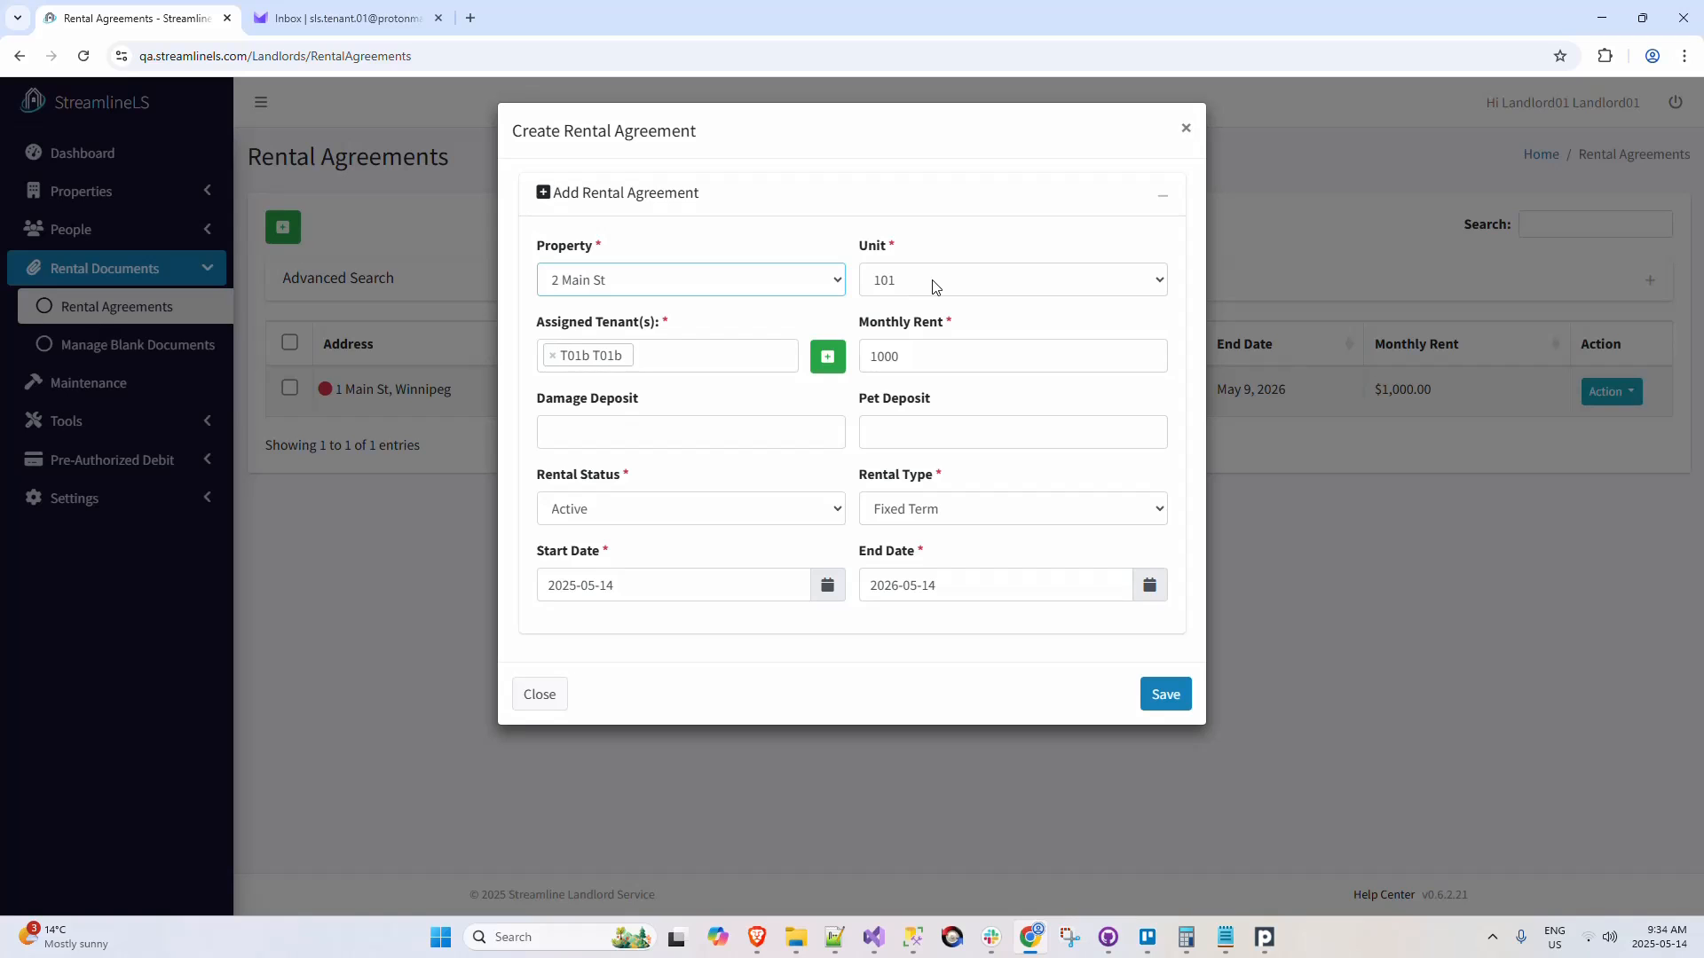
click(934, 281)
click(934, 281)
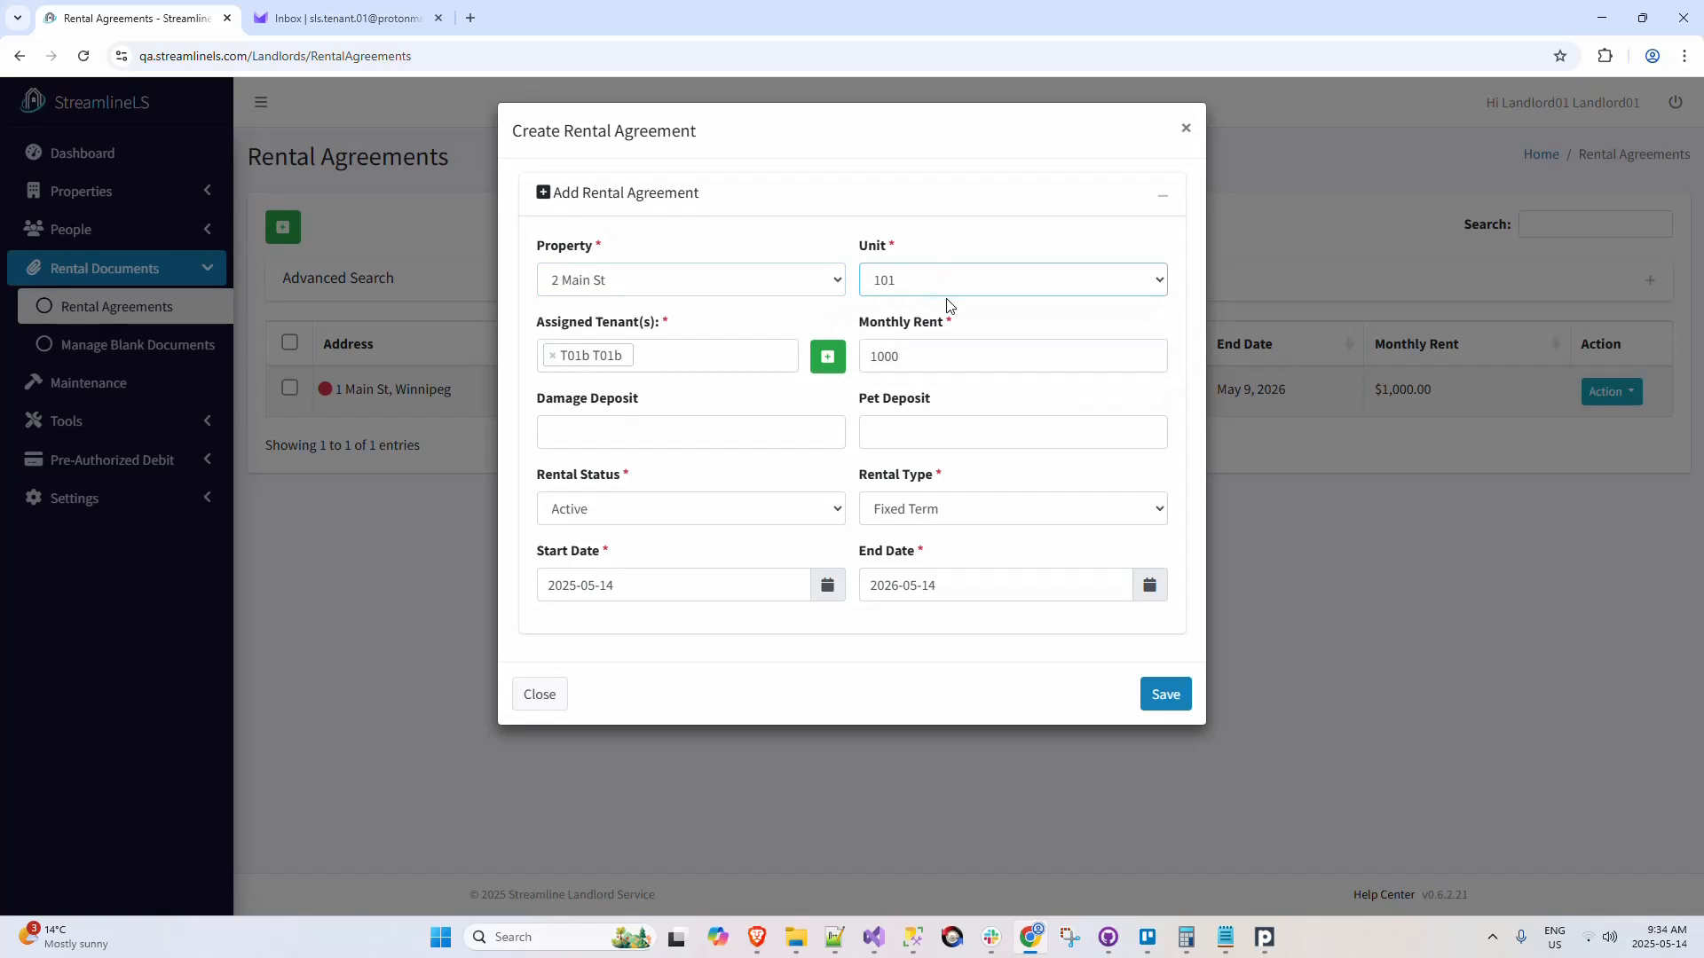
click(1164, 694)
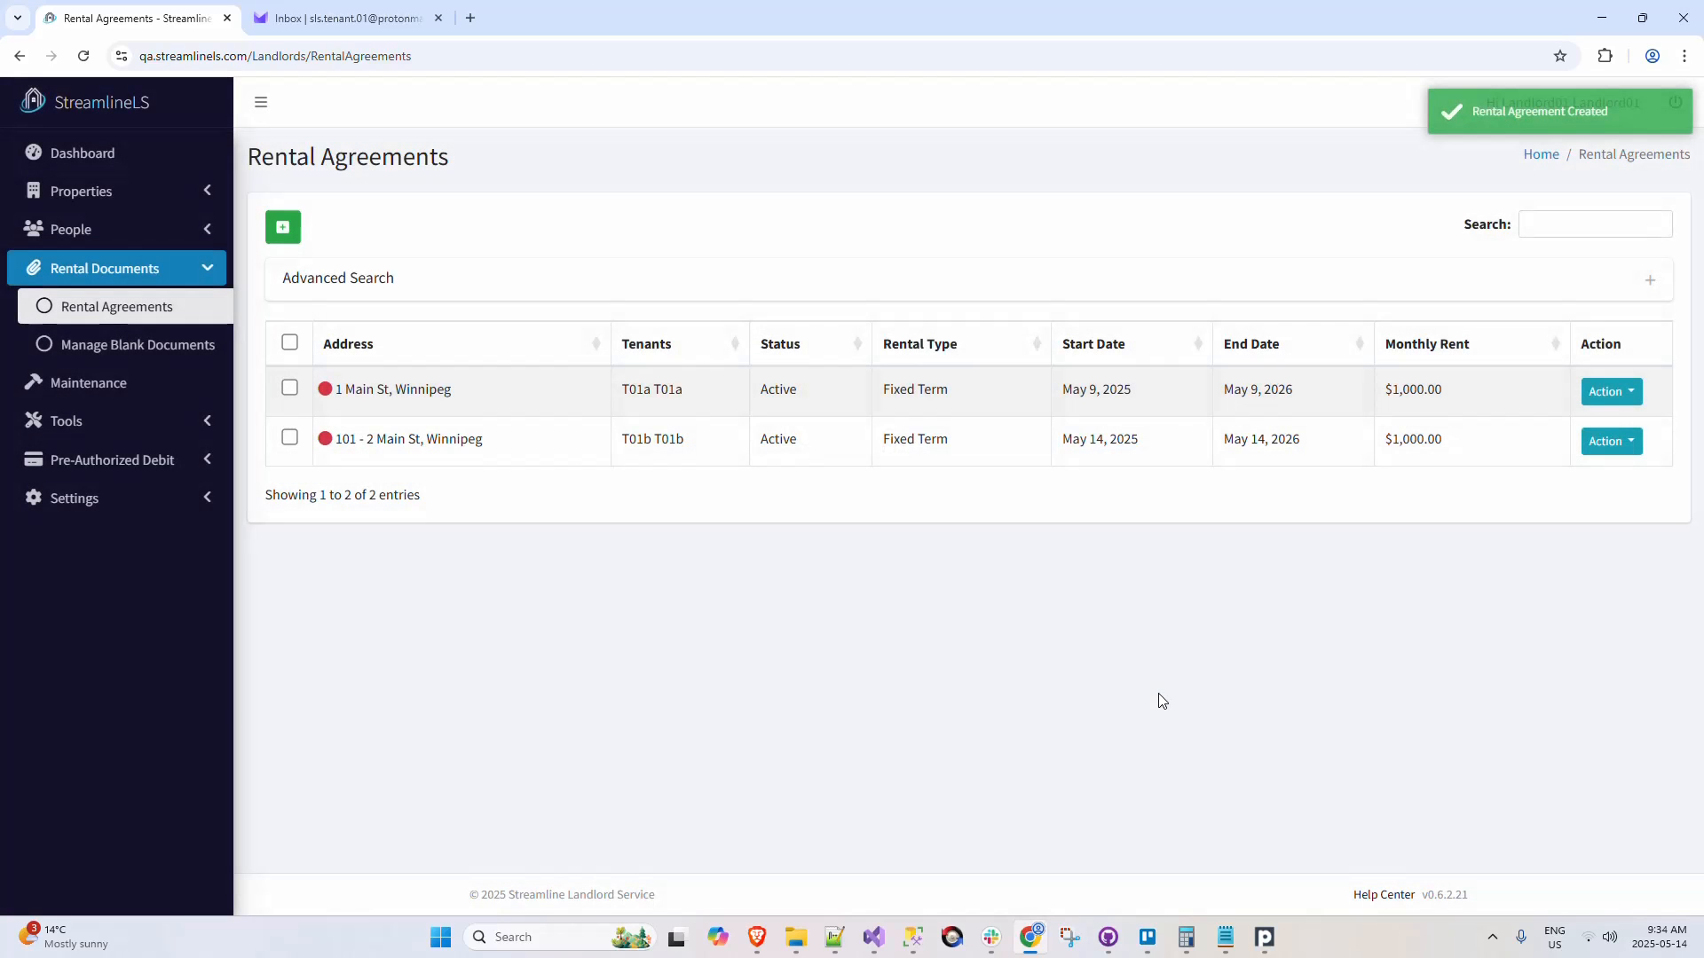
Step: Check the rent status indicator for 2 Main St in the managed properties list
click(178, 193)
click(182, 233)
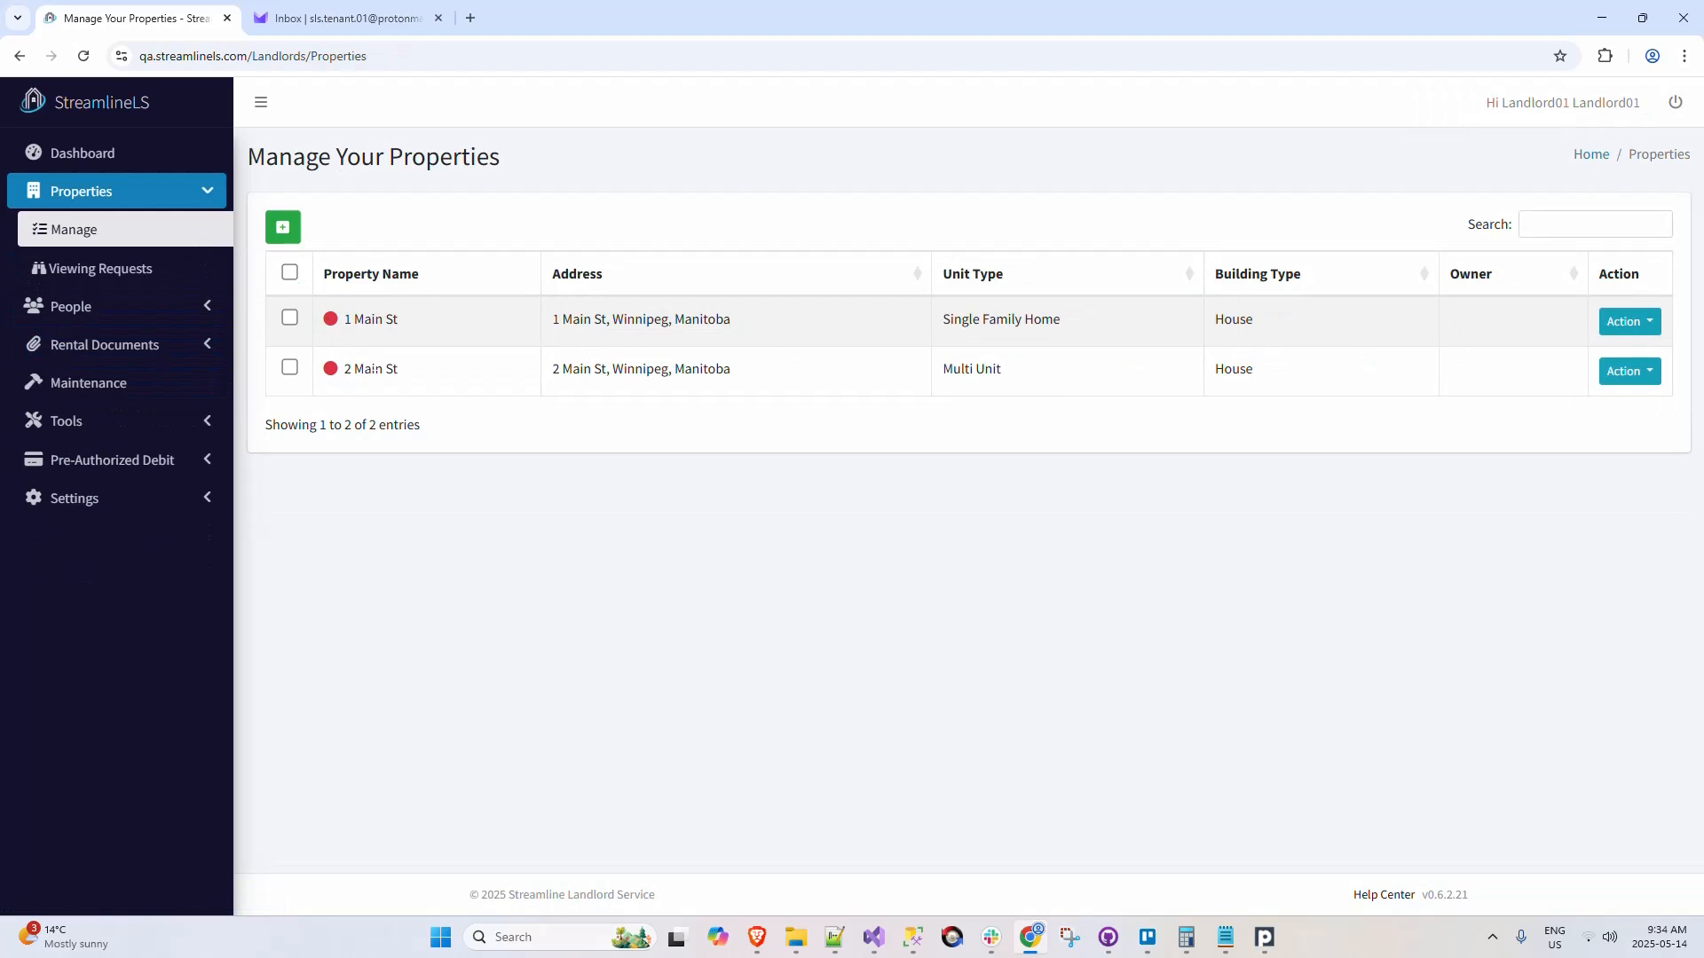
mouse_move(333, 373)
Step: Start a pre-authorized debit setup for the tenant assigned to 2 Main St and bring up the bank account fields
click(174, 463)
click(178, 504)
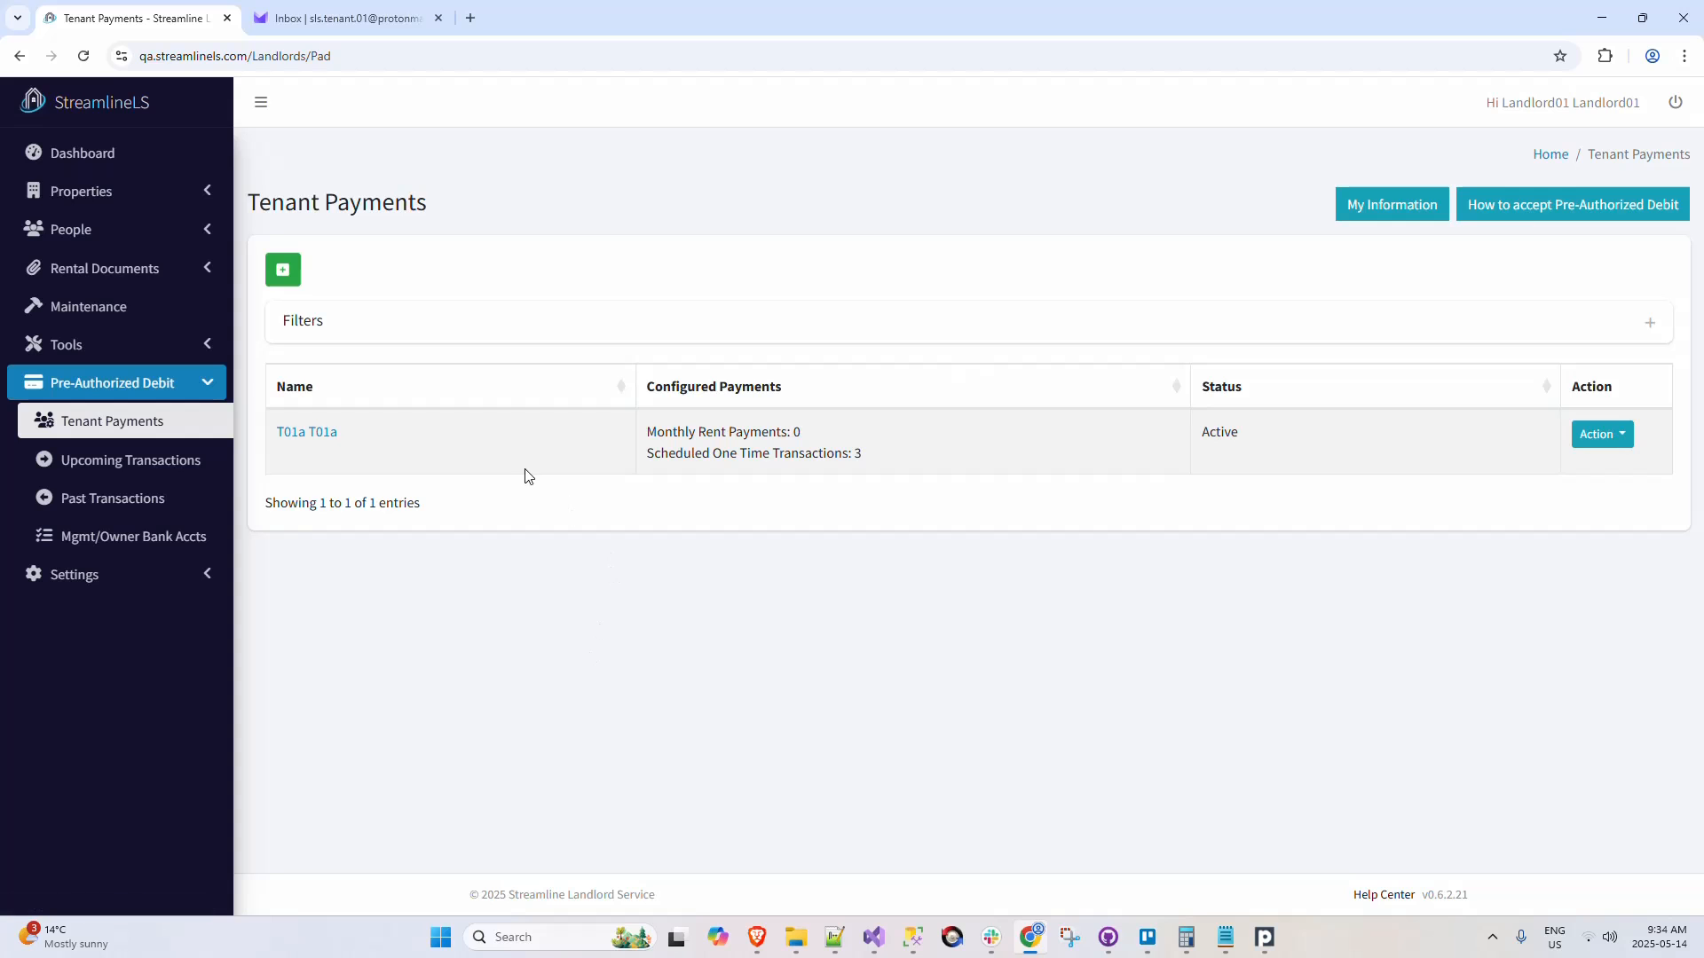
click(283, 268)
click(593, 277)
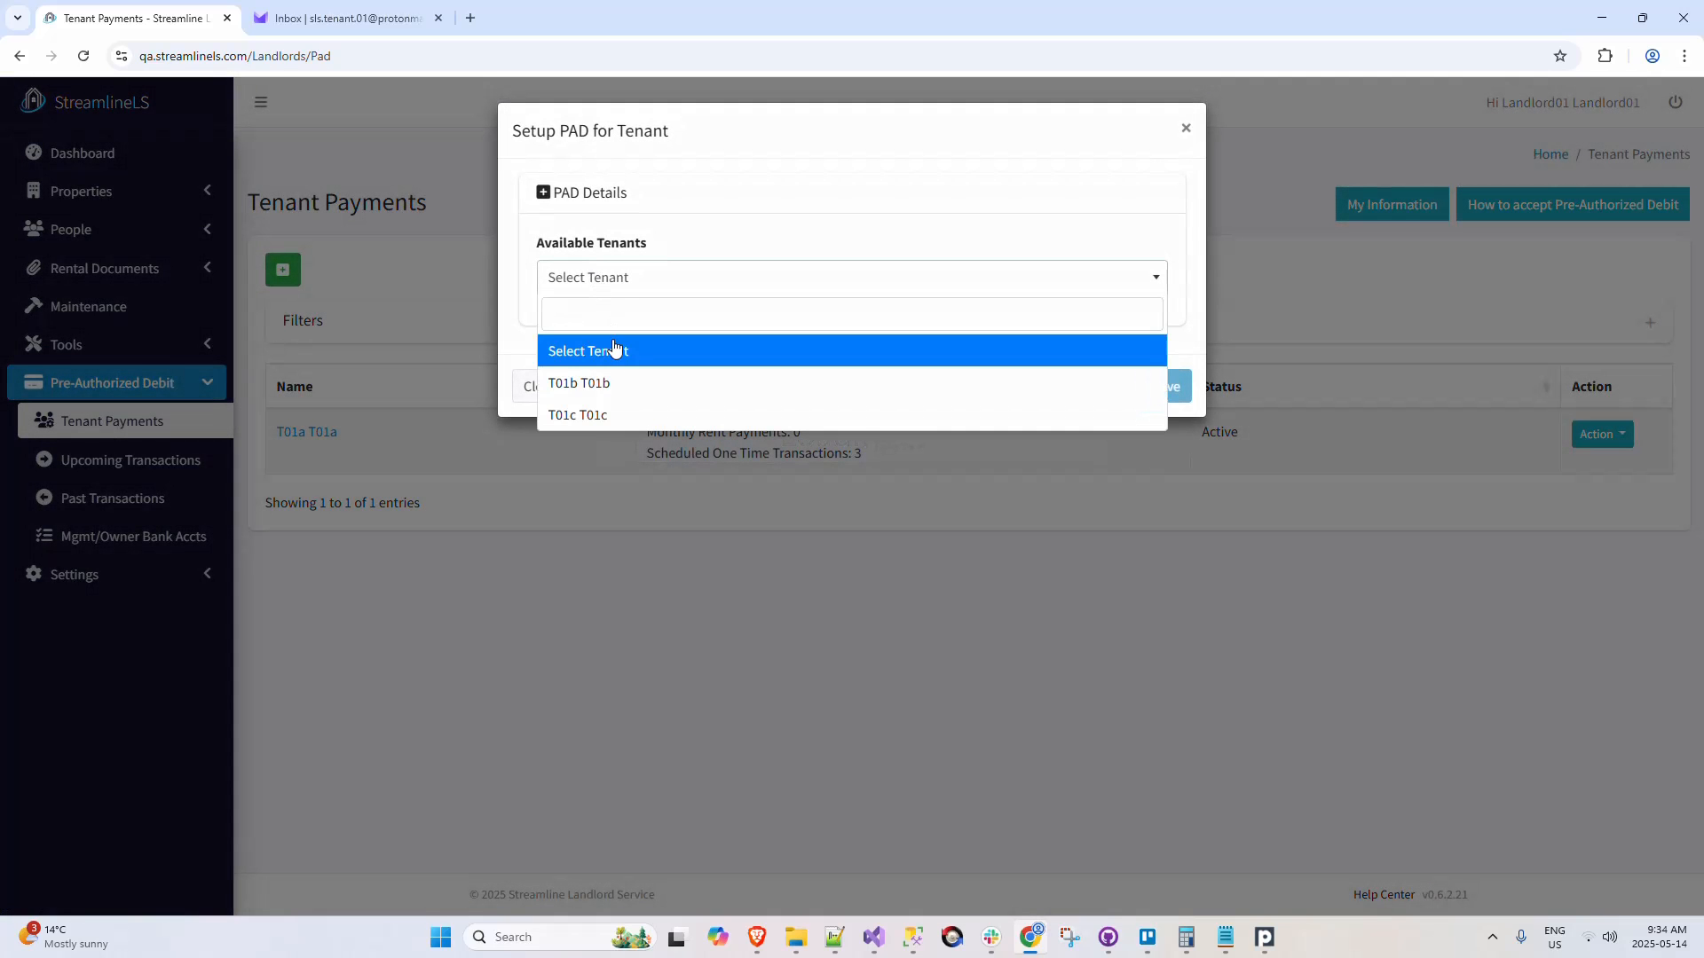
click(610, 382)
click(586, 567)
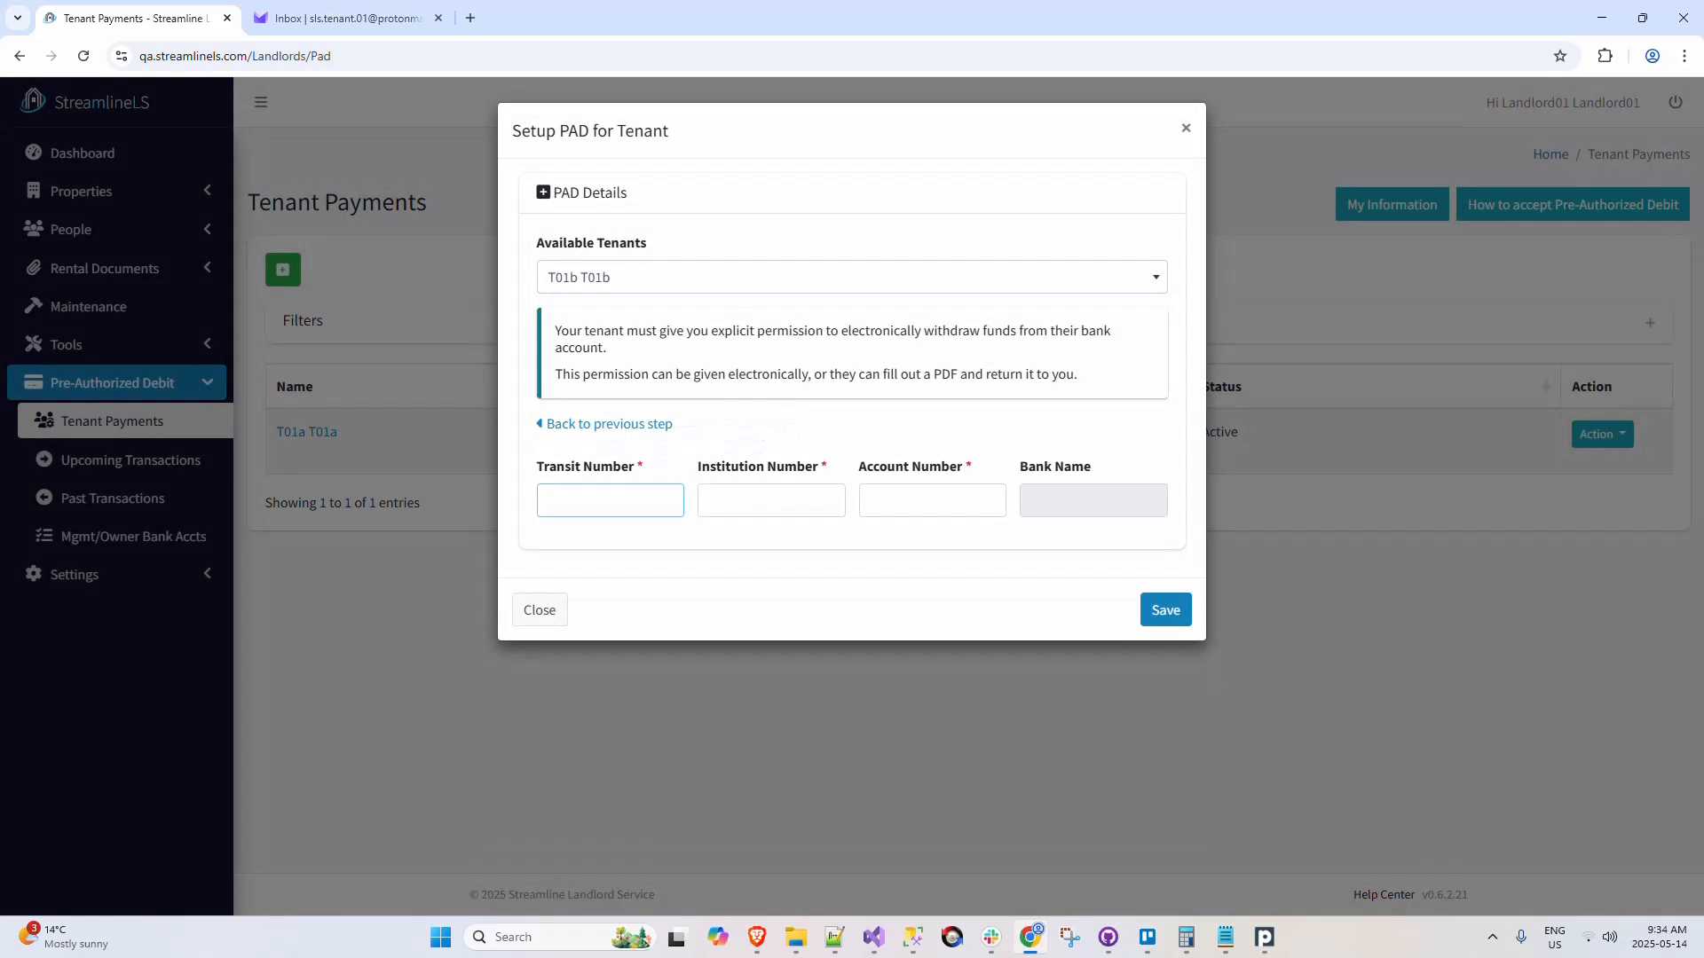
Step: Enter the tenant's bank transit number, institution number 003 and account number, and save the pre-authorized debit setup
text(12345)
key(Tab)
text(003)
key(Tab)
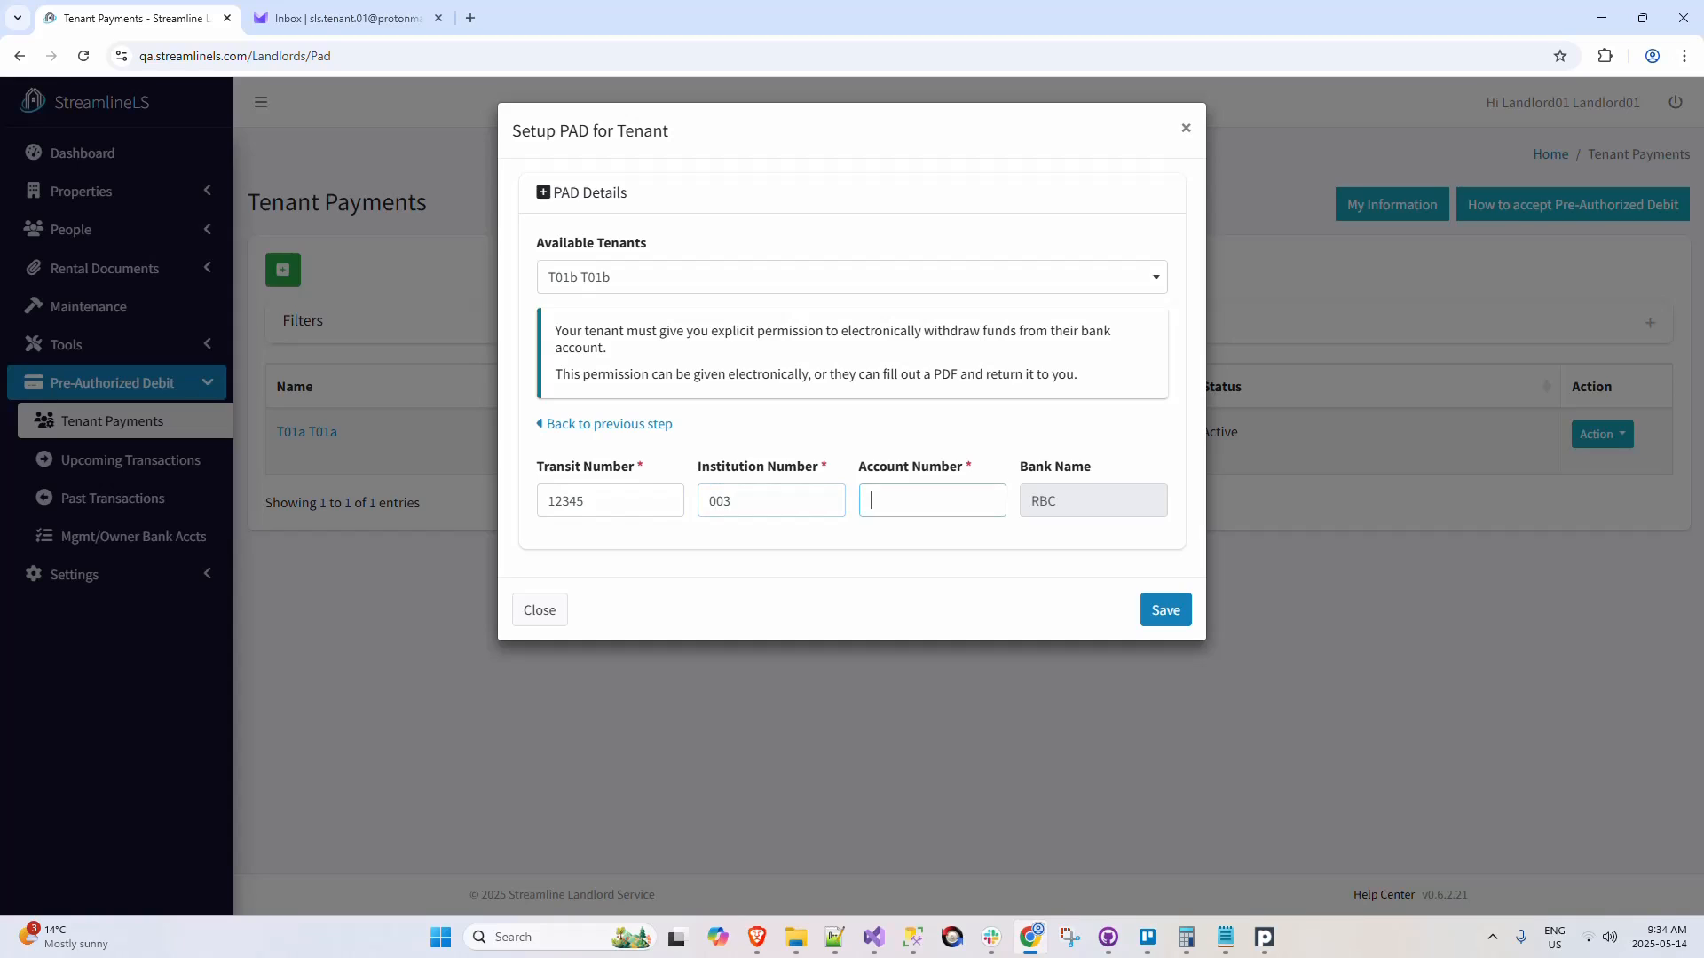
text(12345)
click(1166, 611)
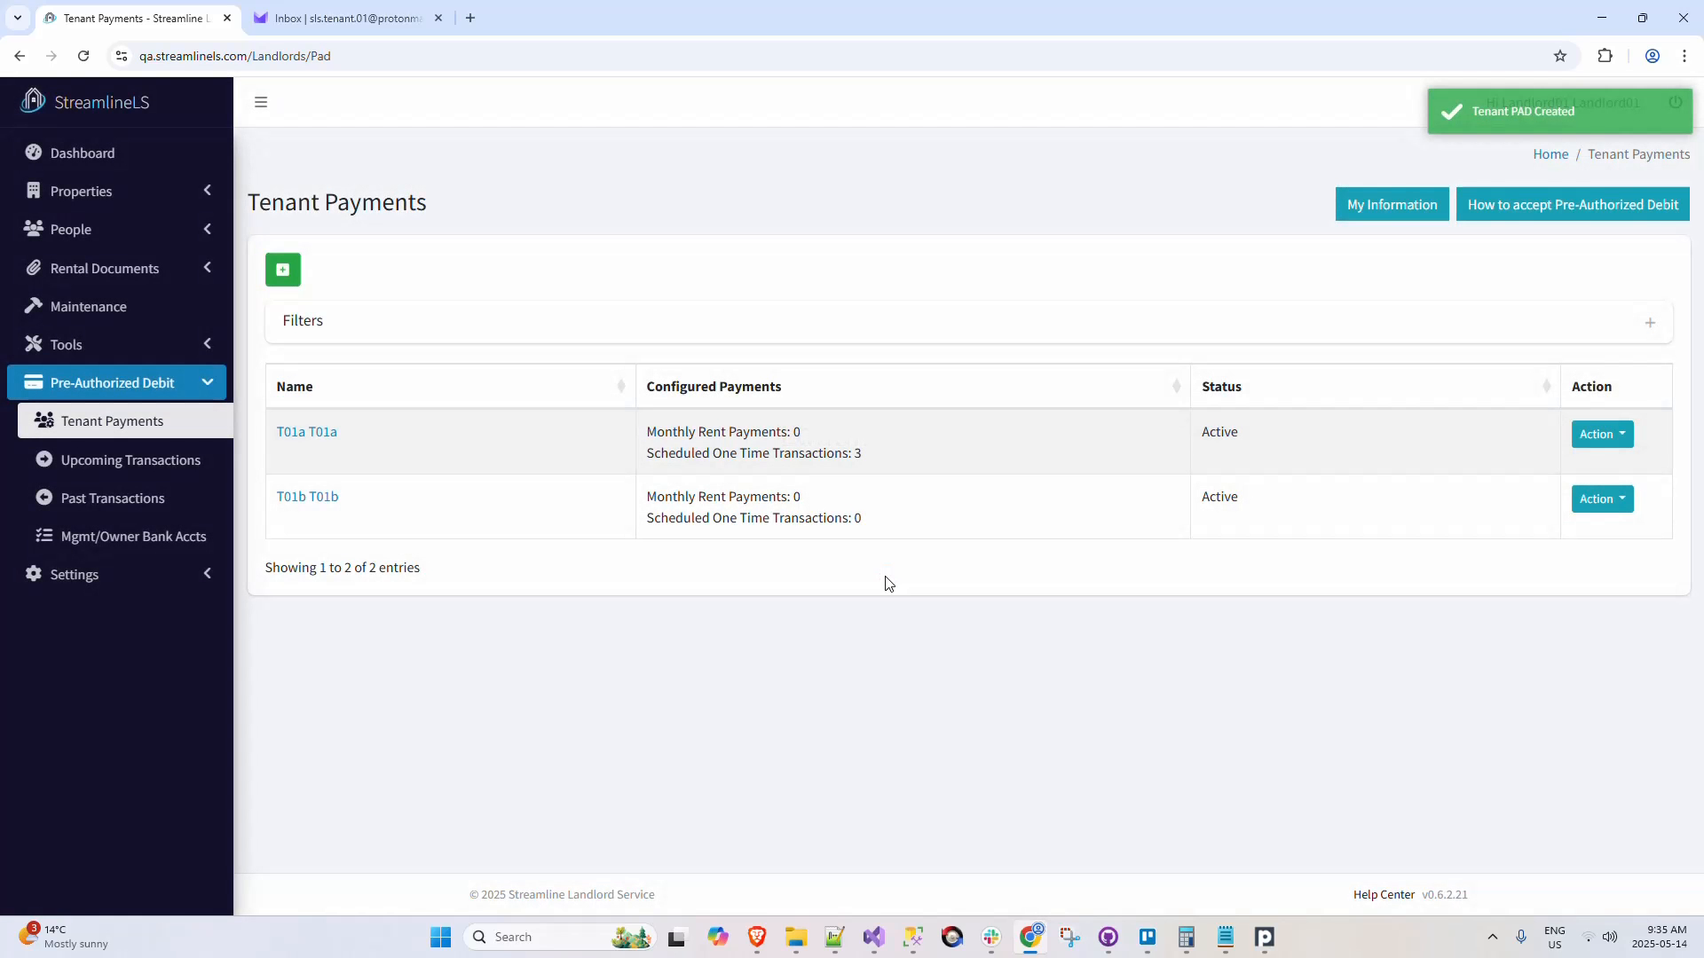
Step: Create the monthly rent payment for the tenant of 101 - 2 Main St with the prefilled rent of 1000.00, and close the monthly payments dialog
click(1596, 502)
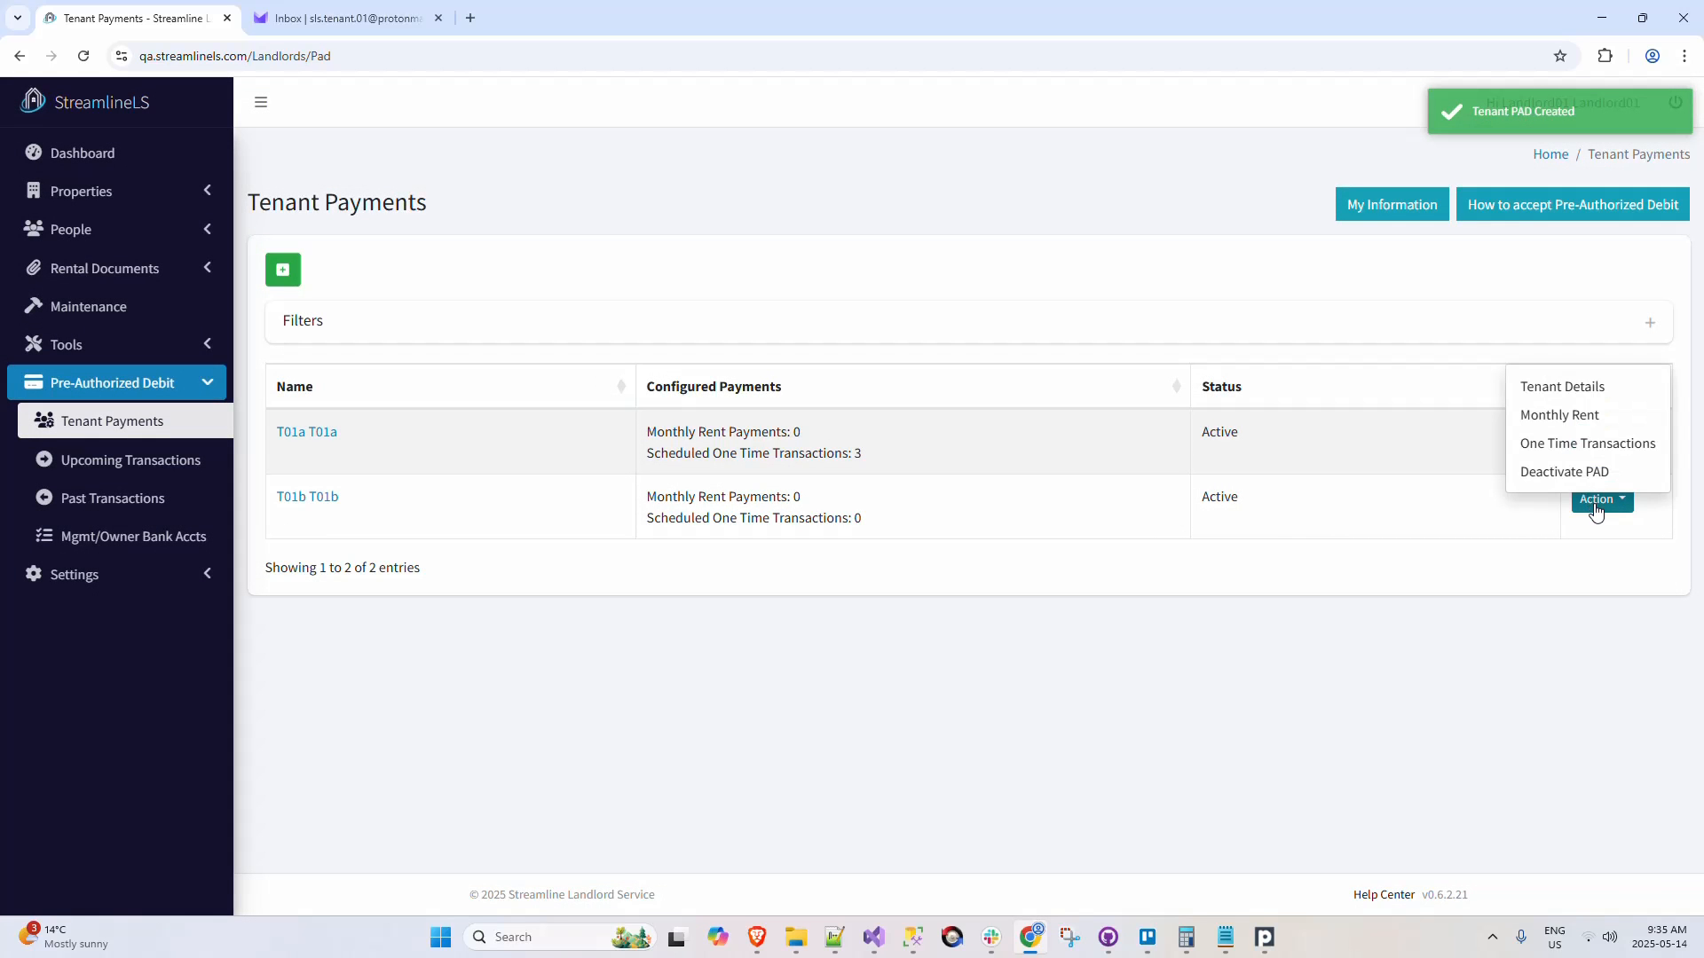
click(1586, 417)
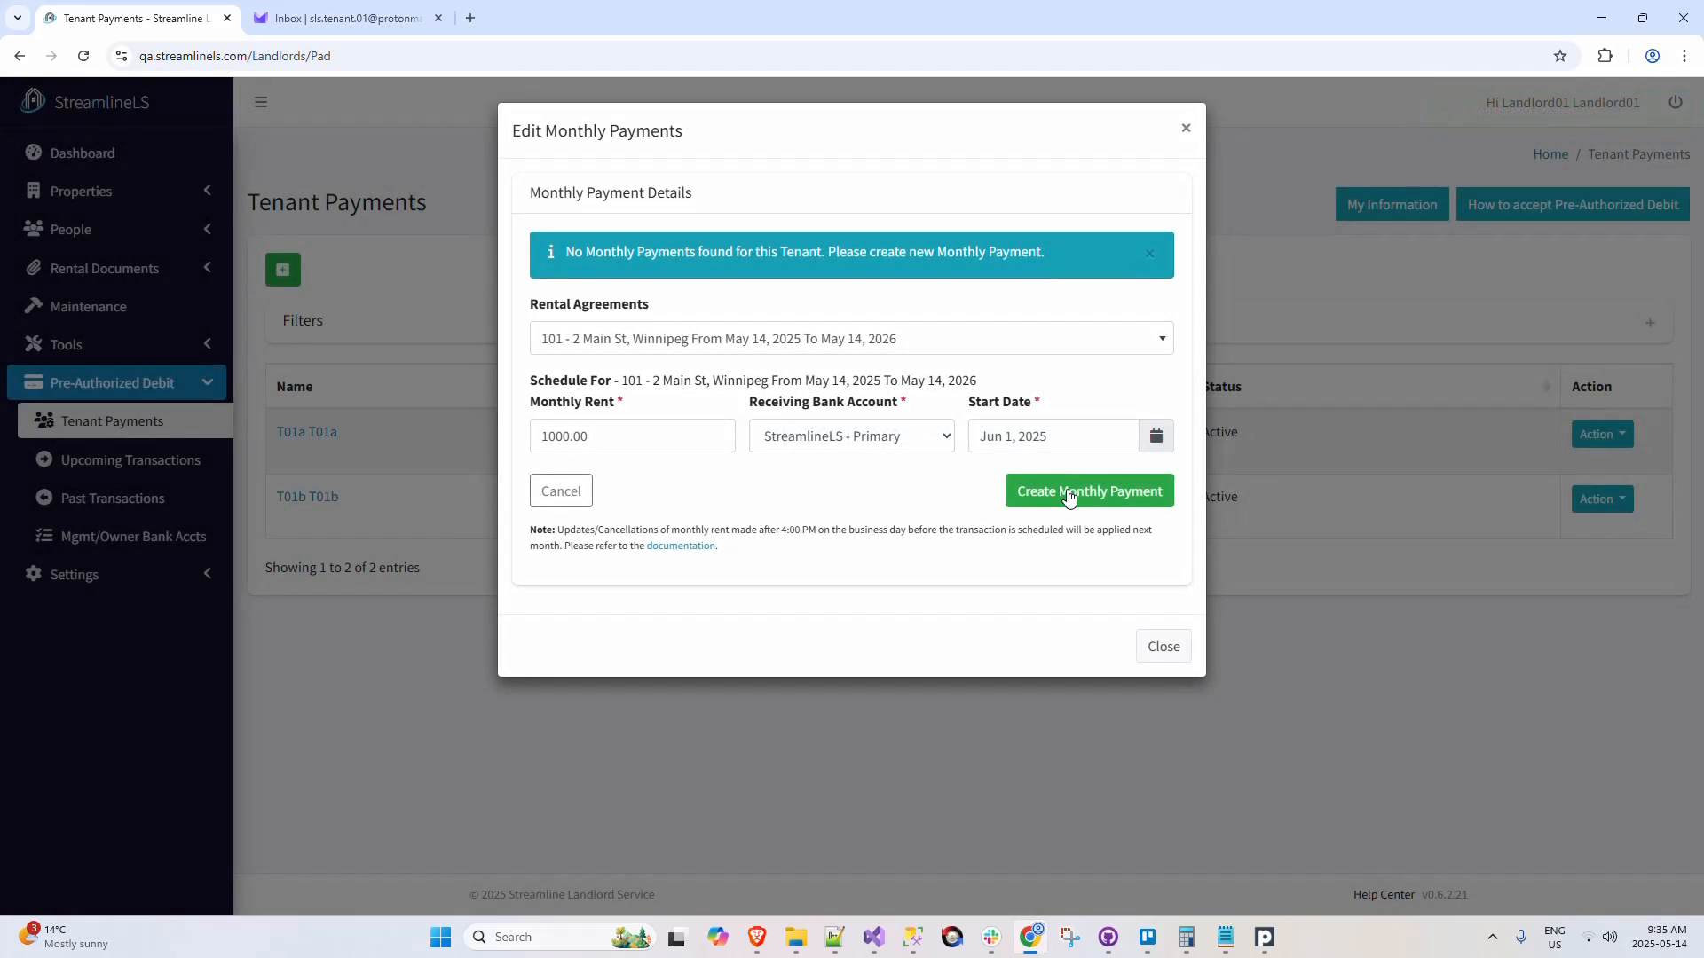
click(1068, 494)
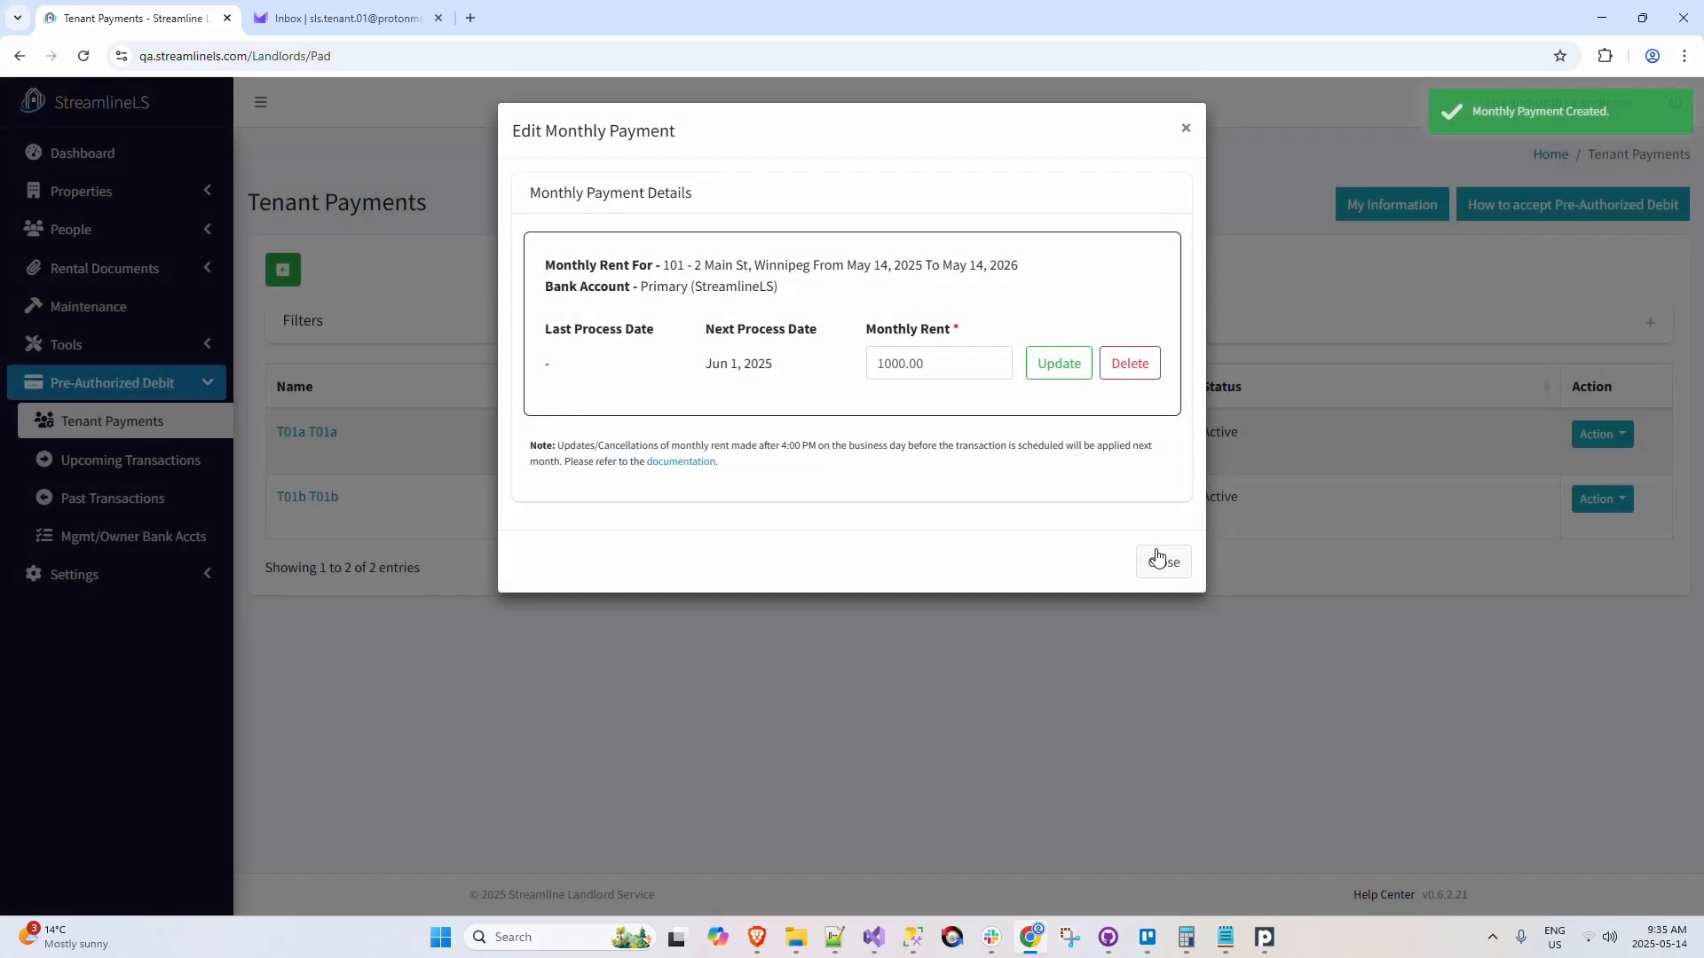
click(1164, 561)
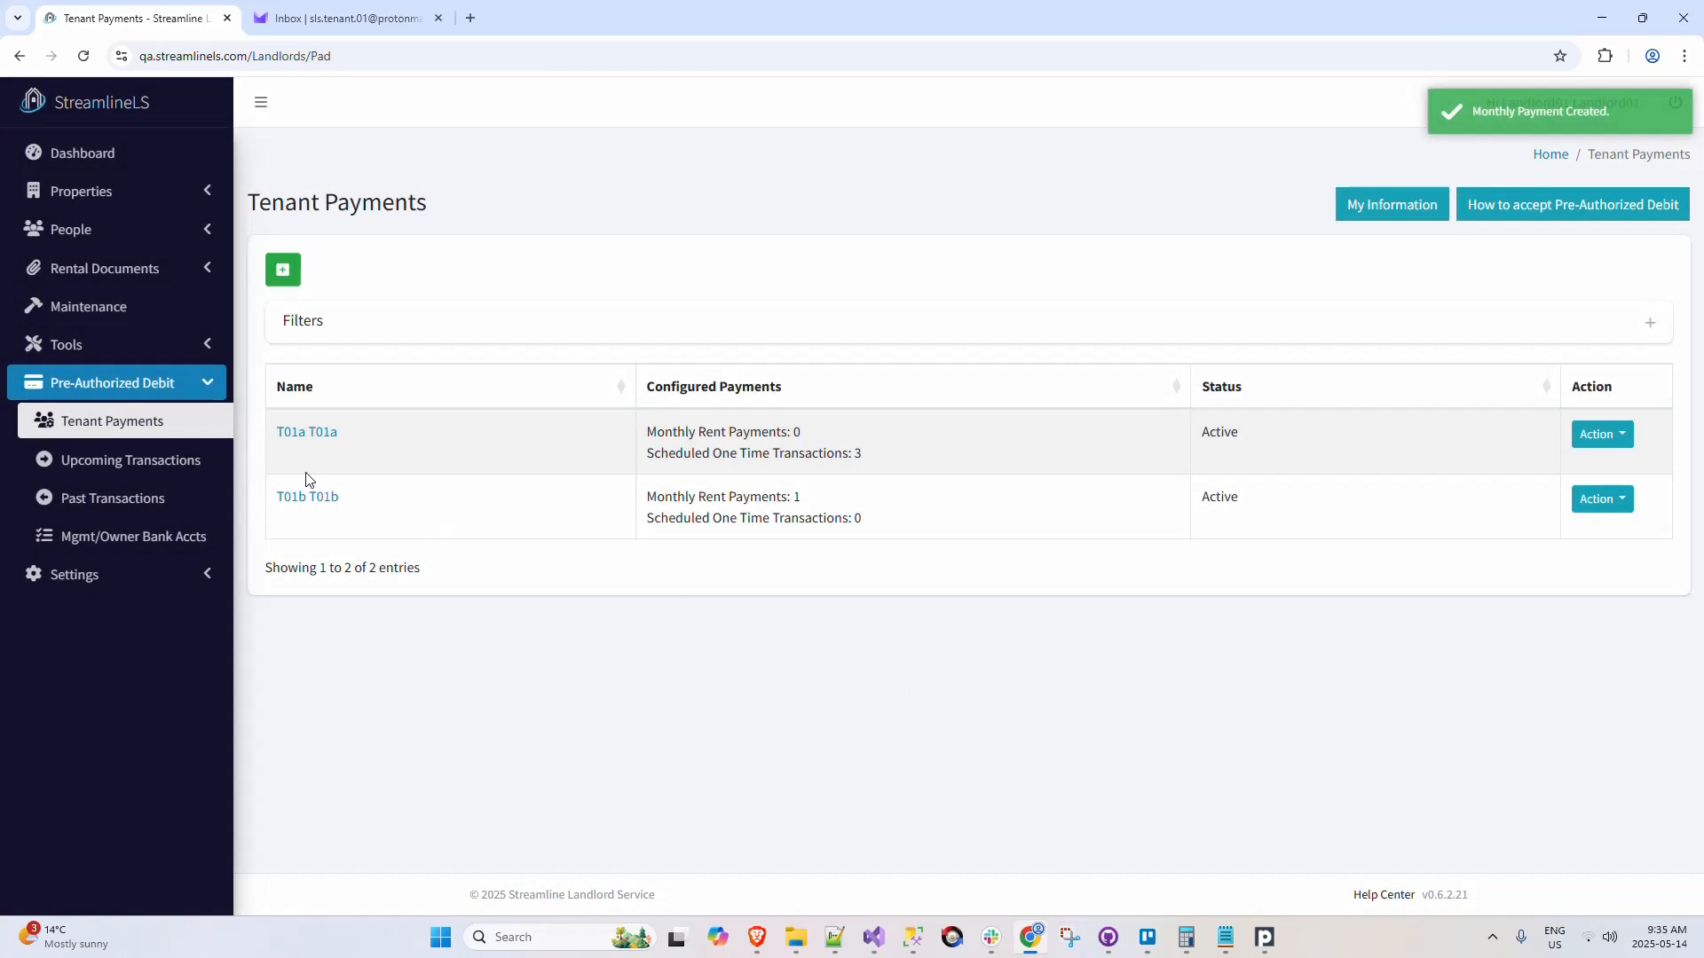
Step: Check the rent status indicator for 2 Main St in the managed properties list after creating the monthly payment
click(181, 192)
click(171, 231)
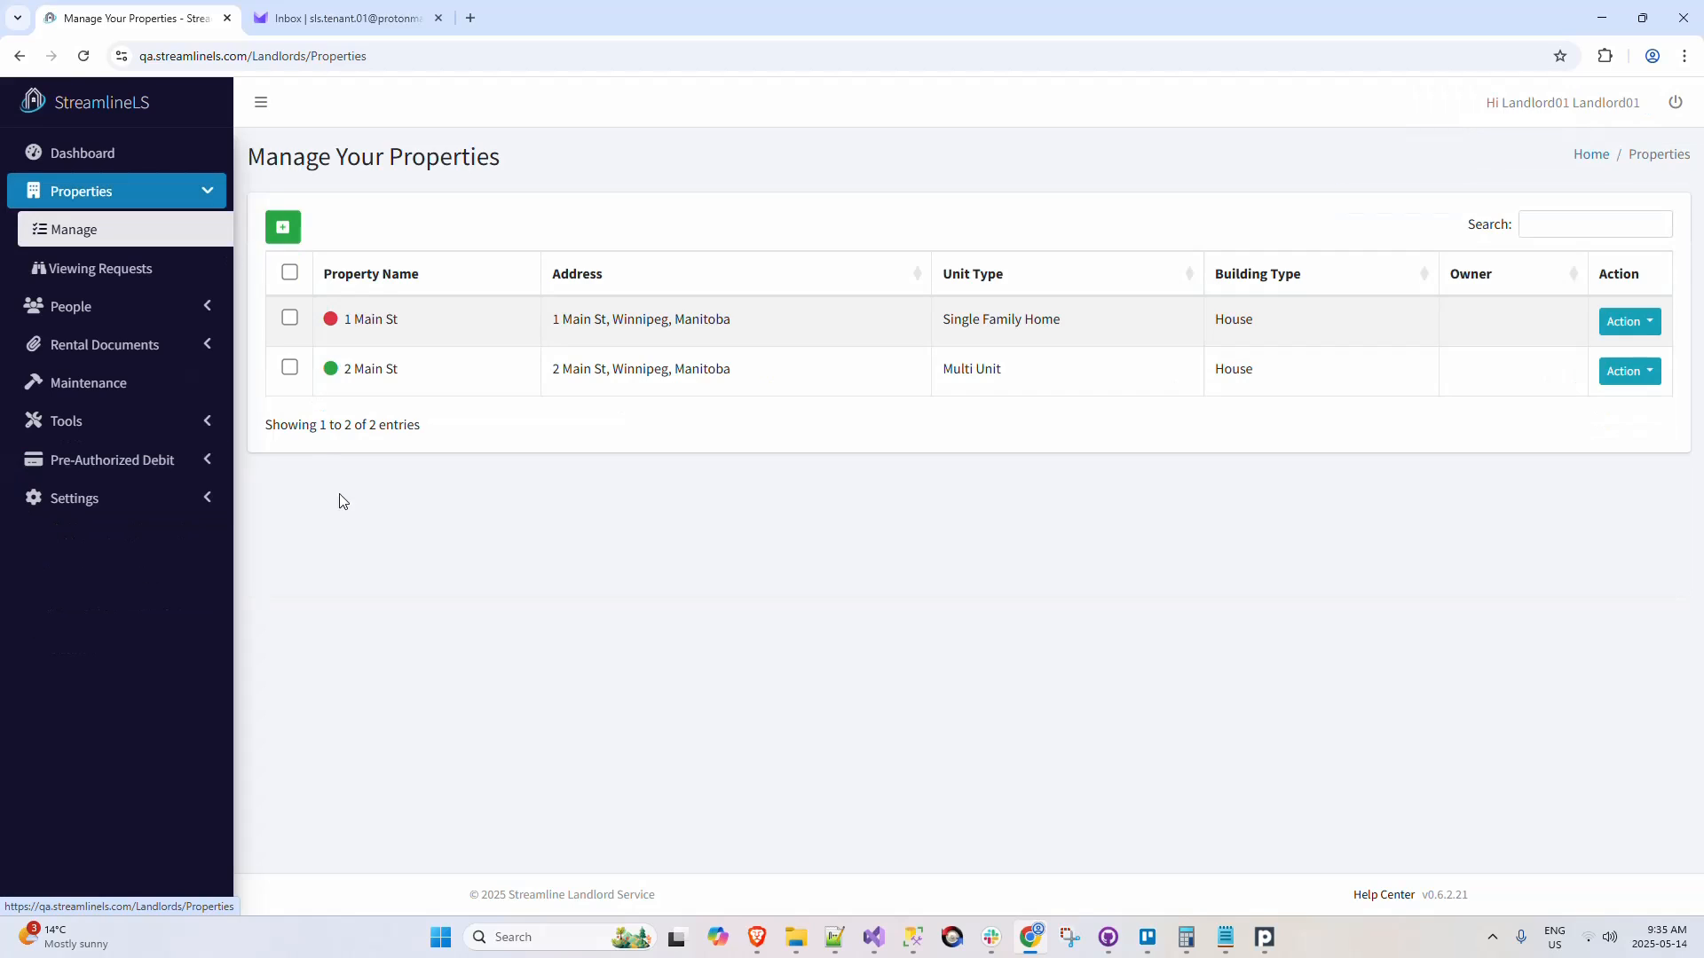
mouse_move(333, 375)
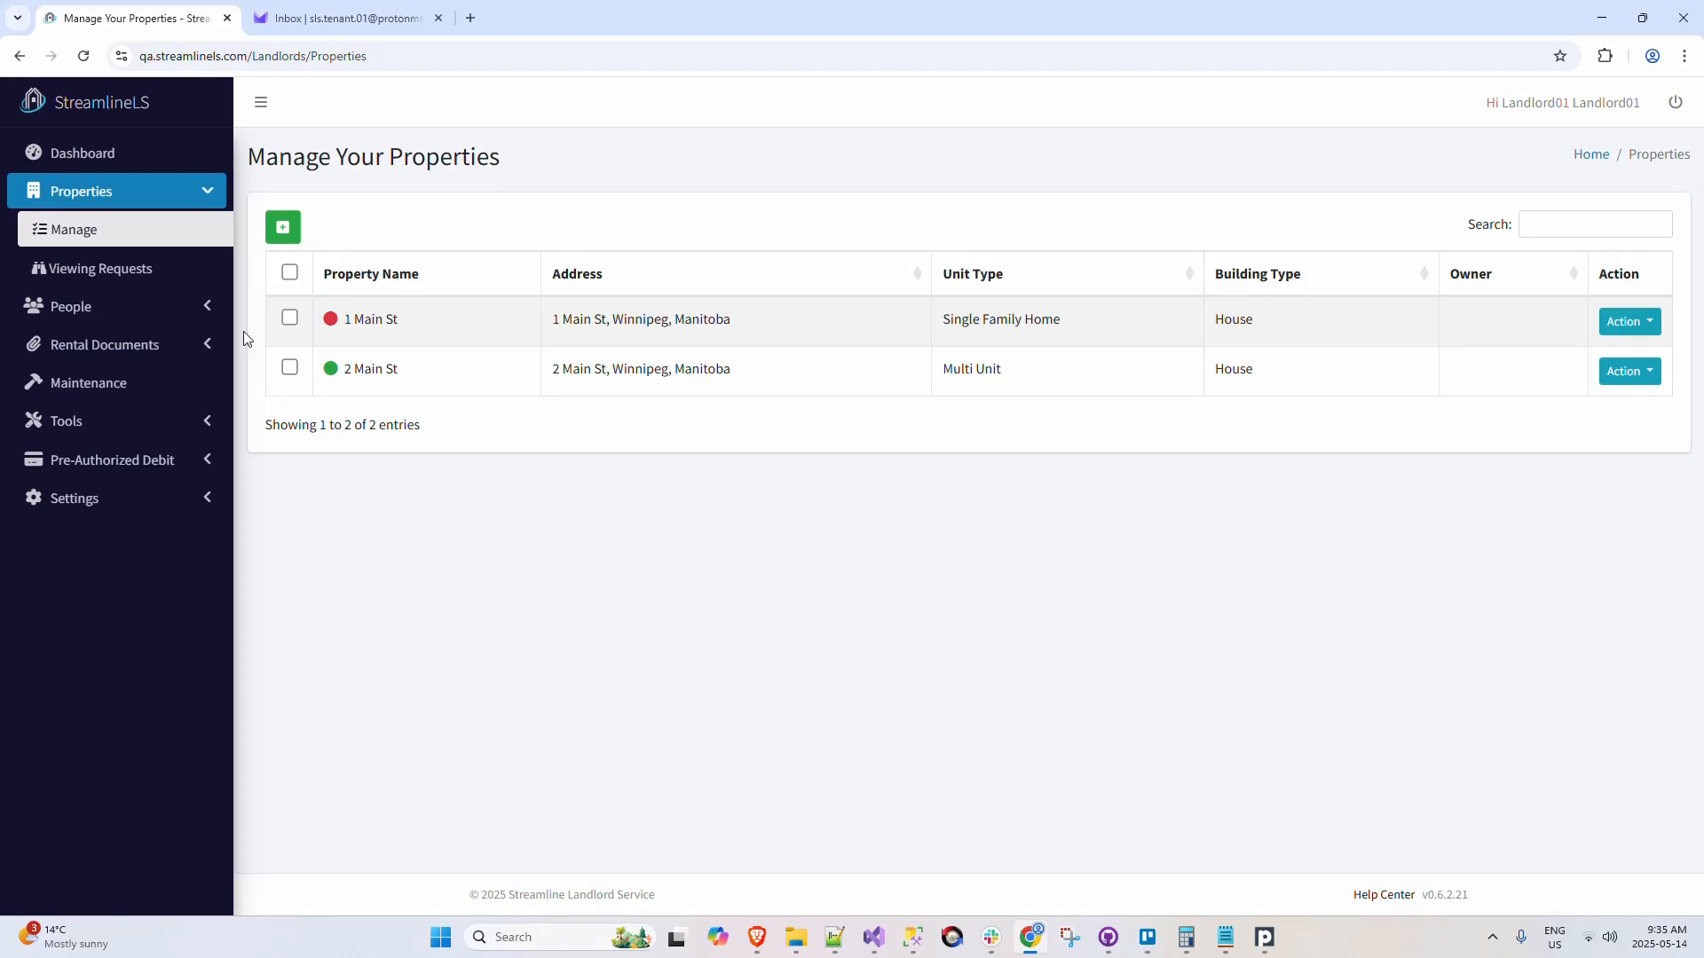
Step: Start a new rental agreement and set its property to 2 Main St with unit 102
click(191, 345)
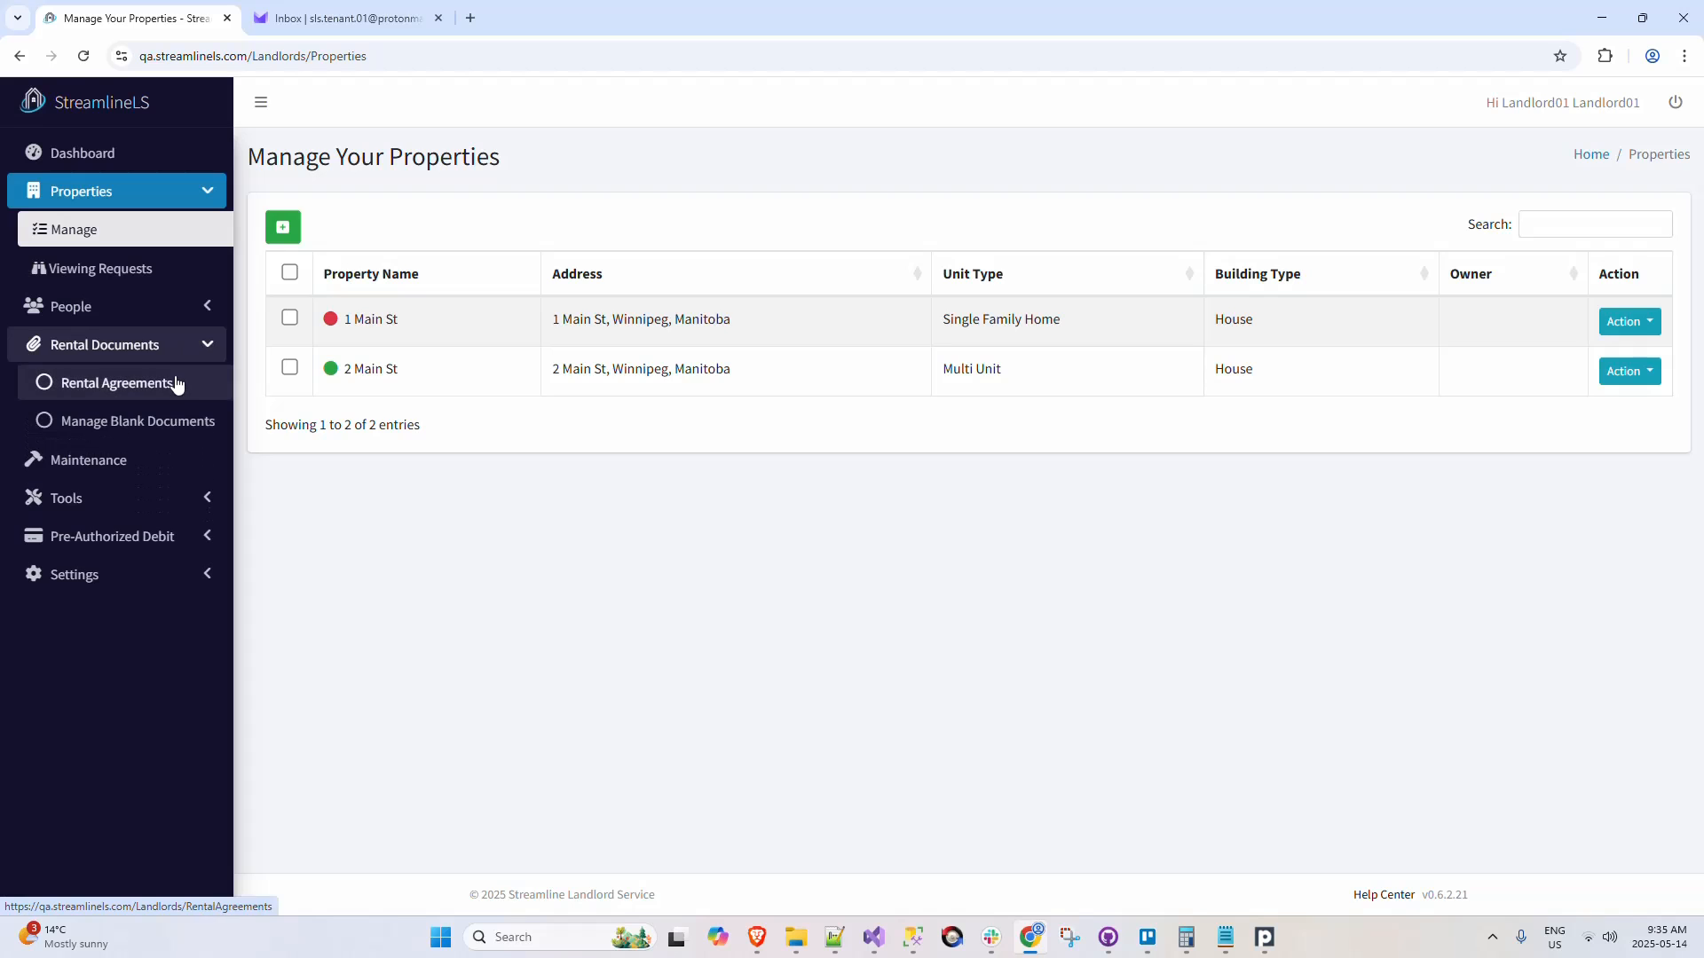
click(177, 384)
click(286, 233)
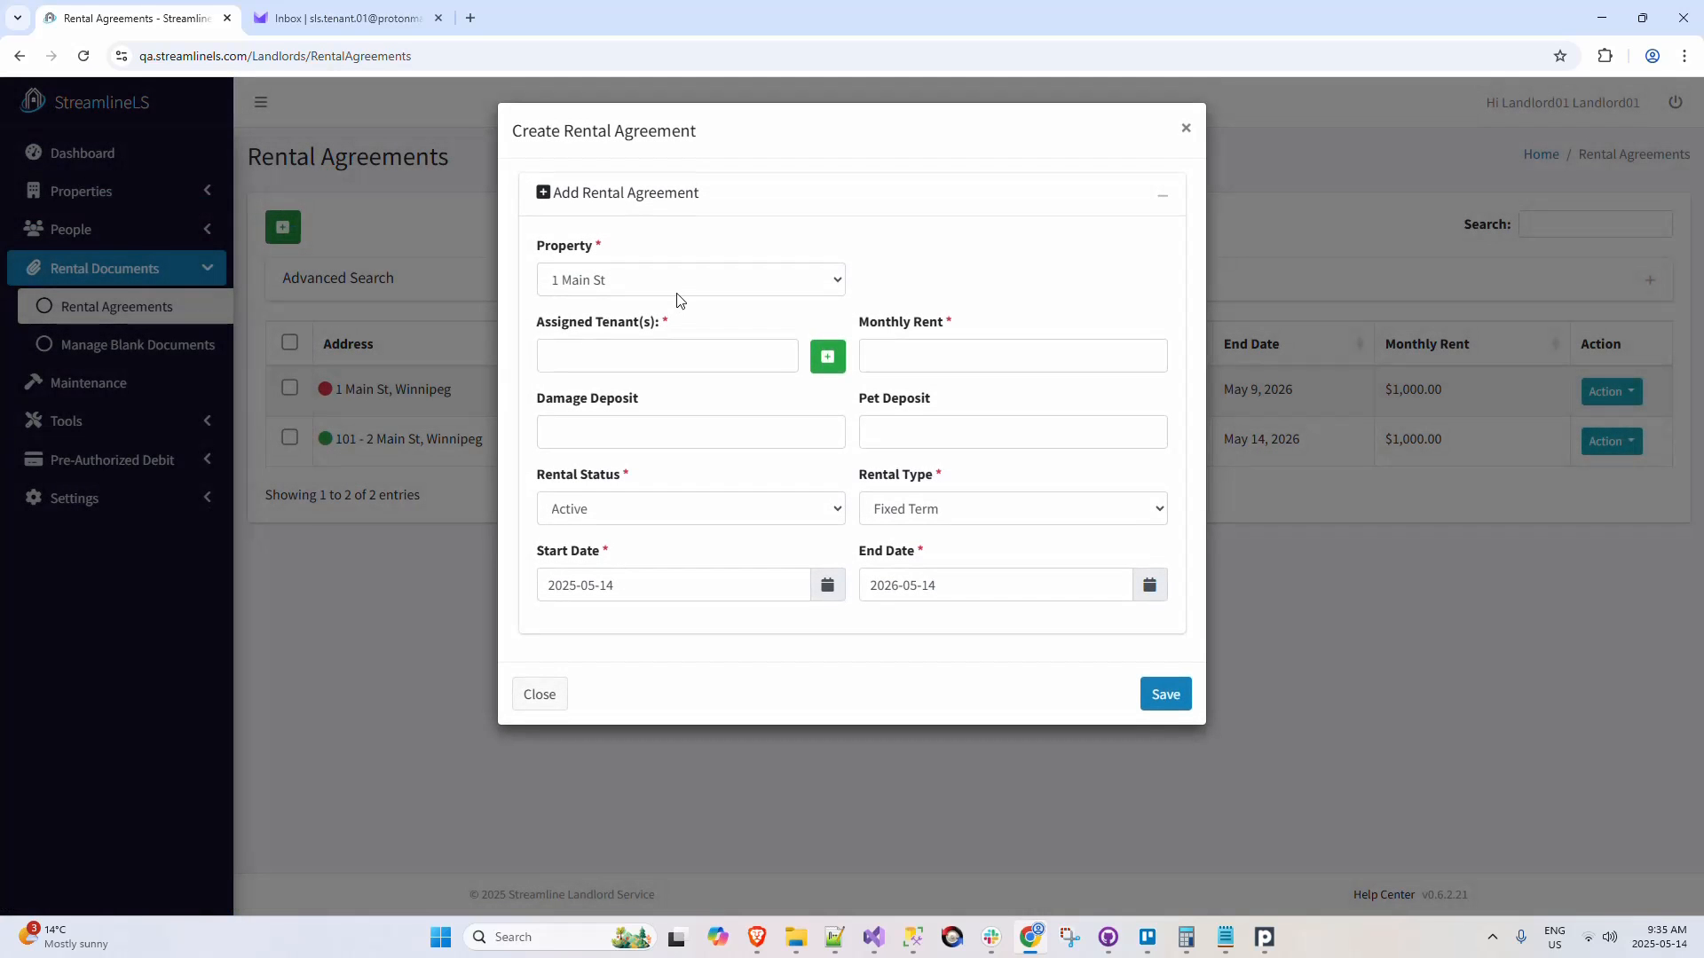
click(677, 291)
click(669, 331)
click(981, 283)
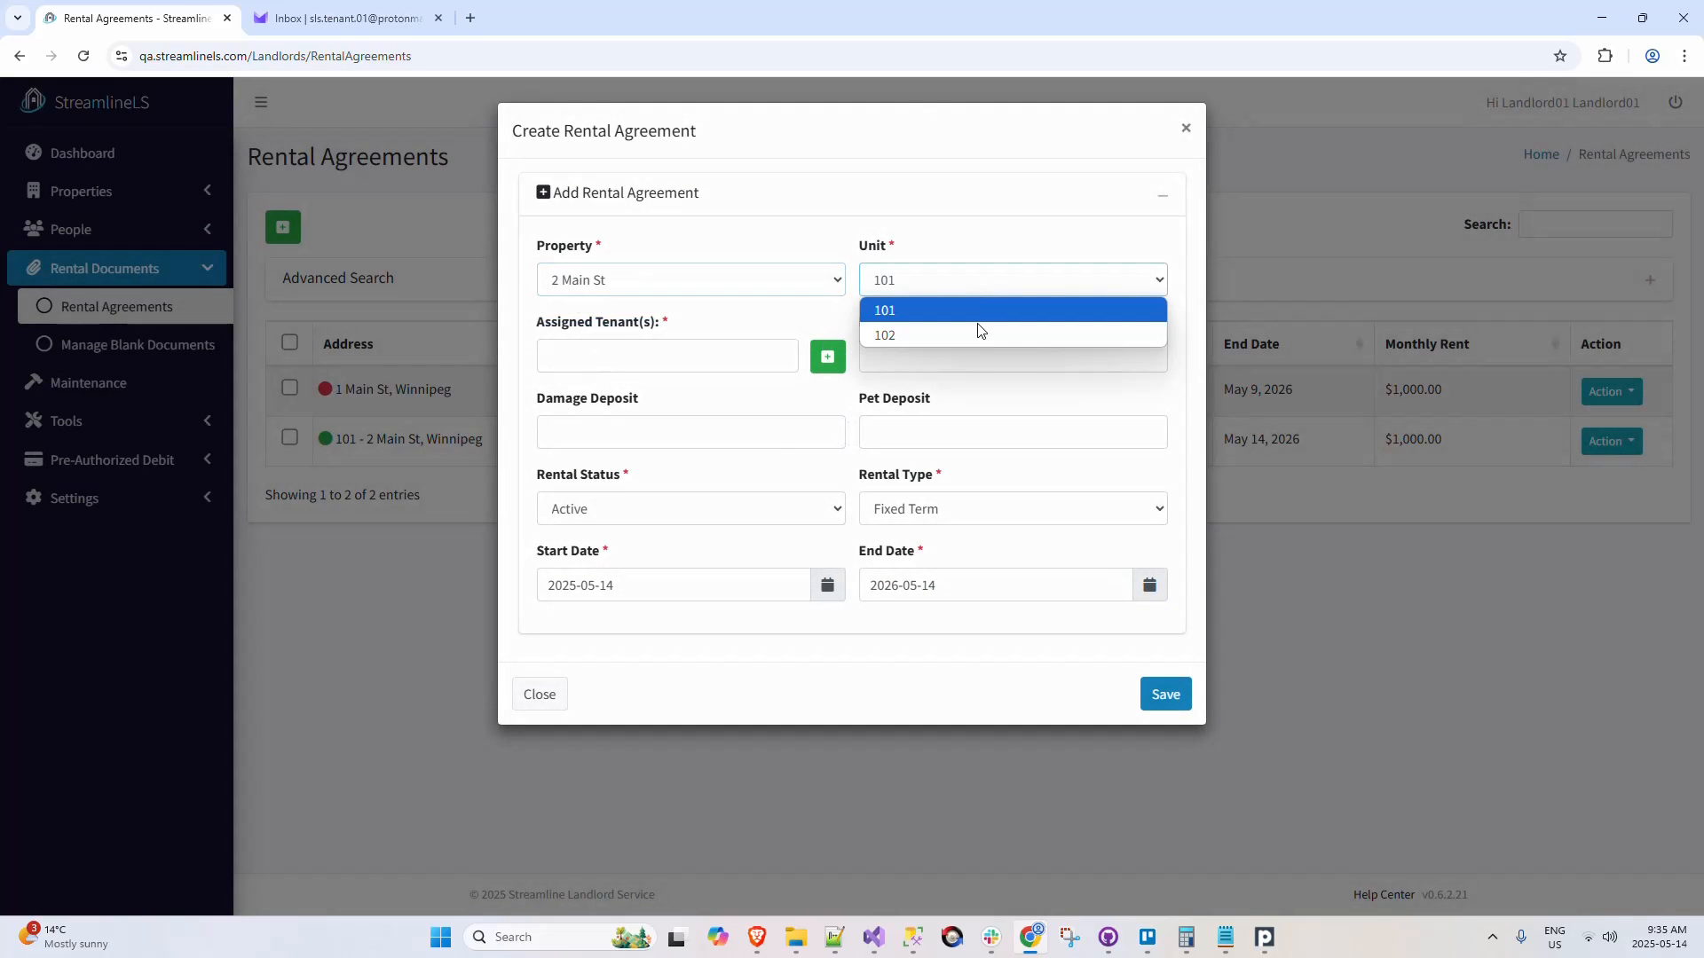
click(980, 334)
Step: Assign the last tenant in the list to the agreement, set the monthly rent to 1000, and save the agreement
click(693, 356)
click(578, 464)
click(1012, 356)
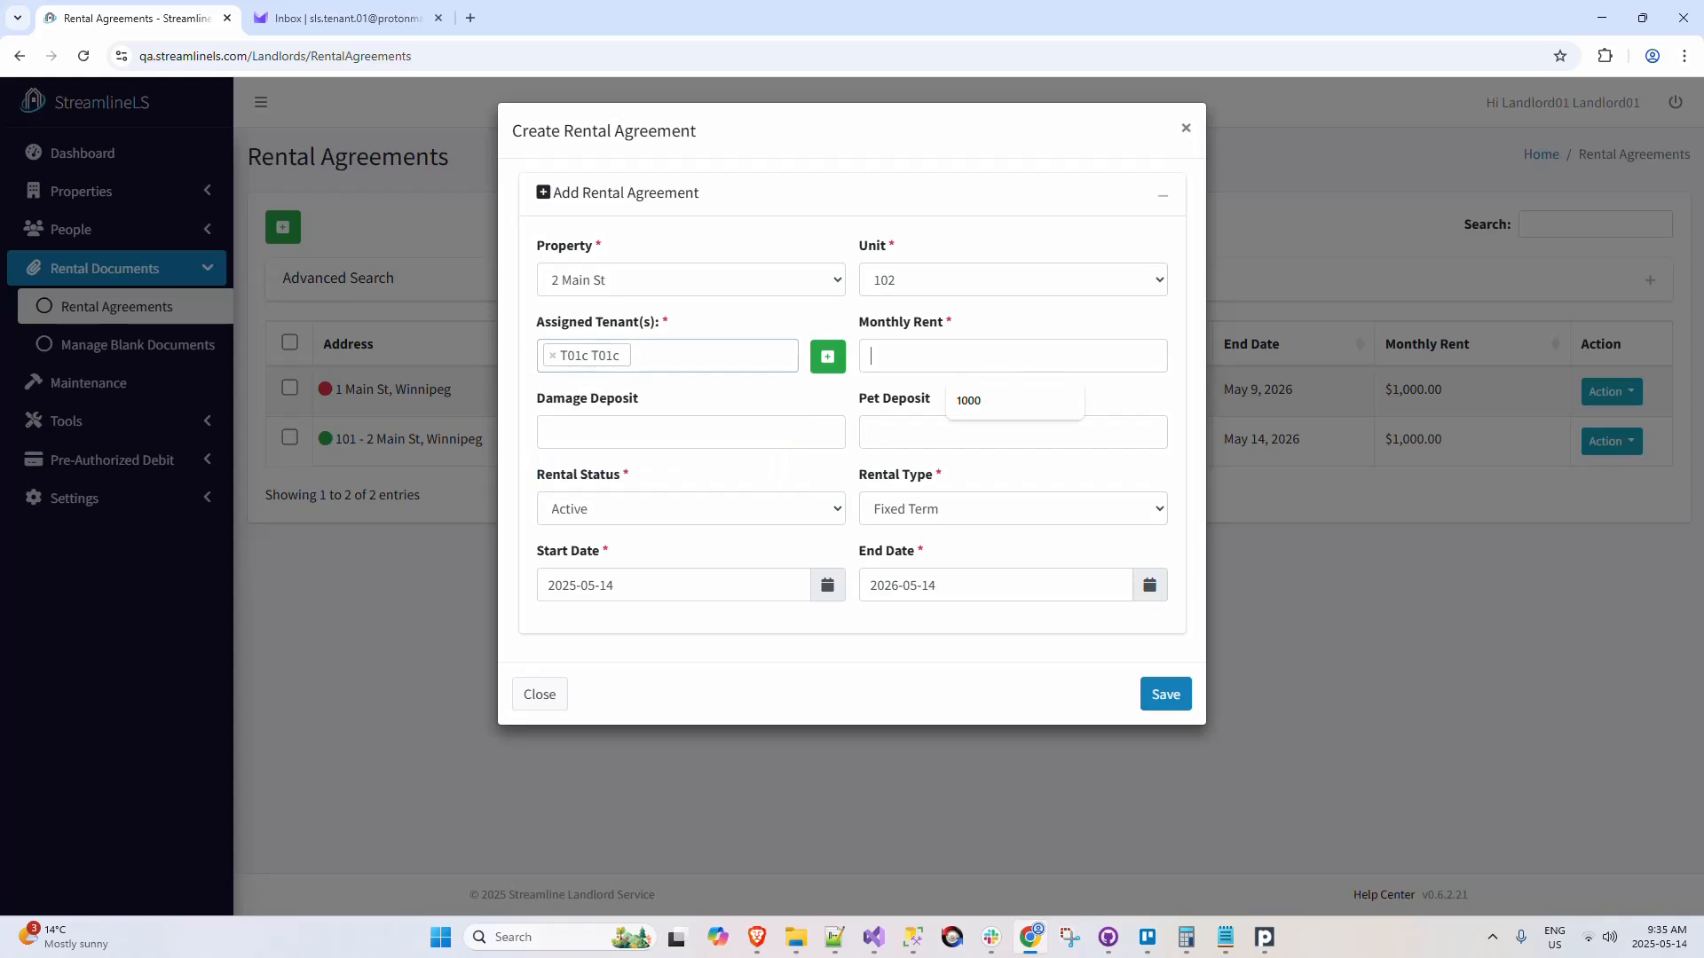
click(1008, 402)
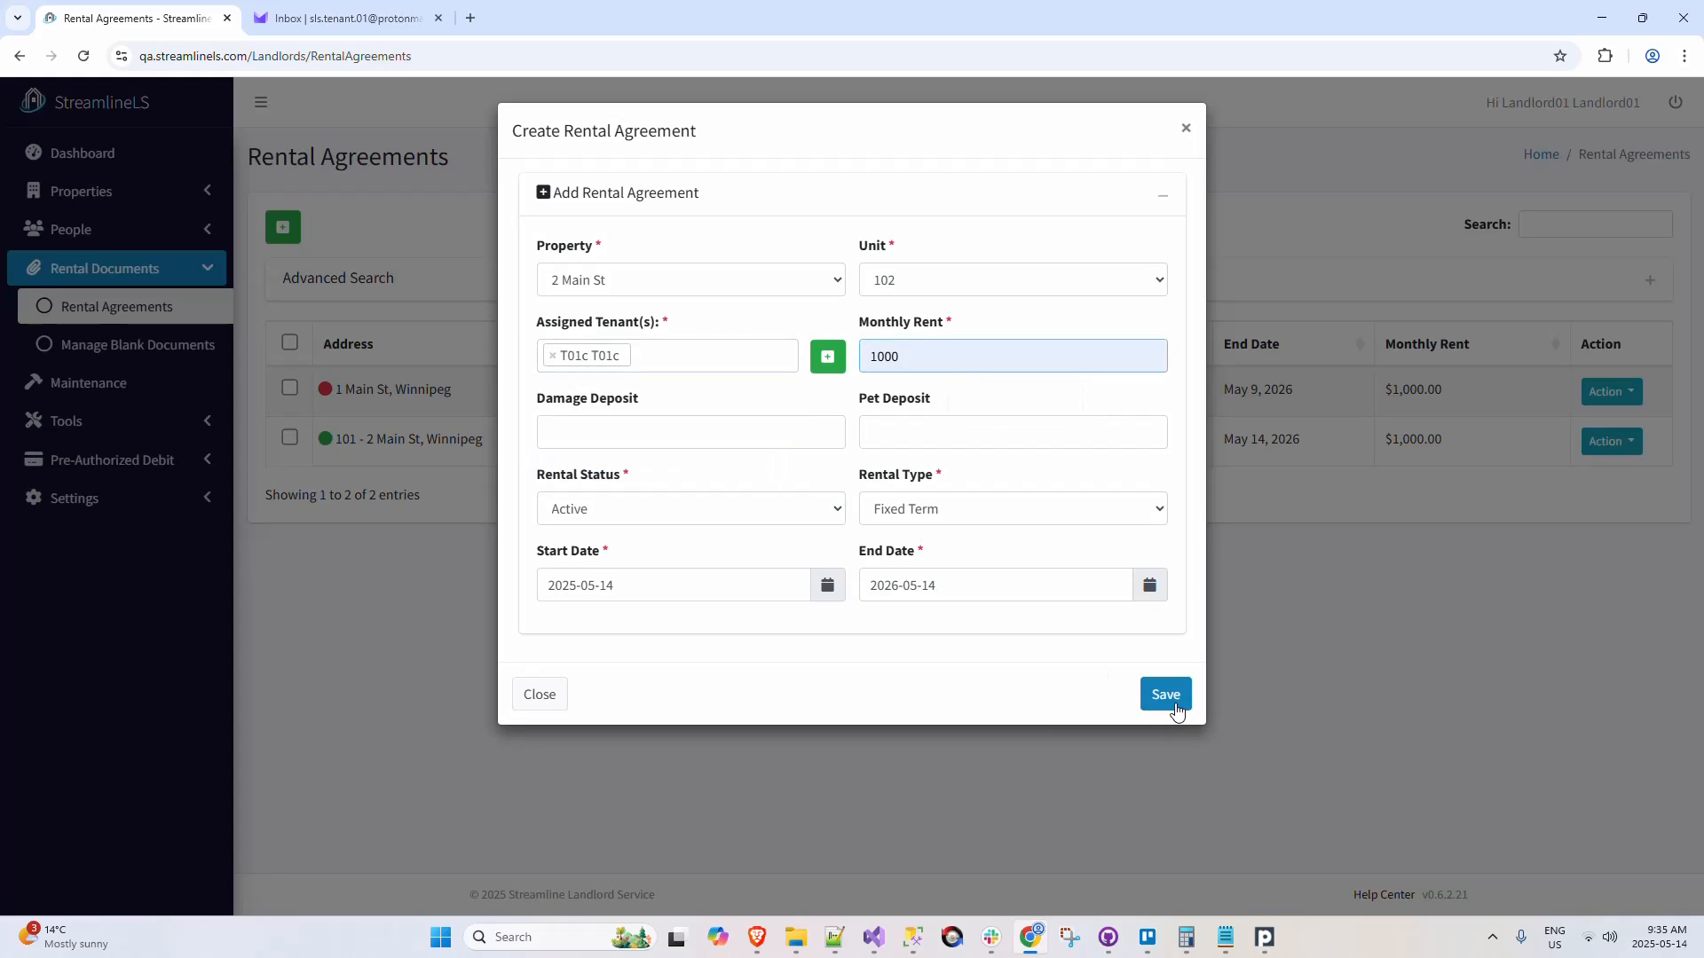
click(1174, 704)
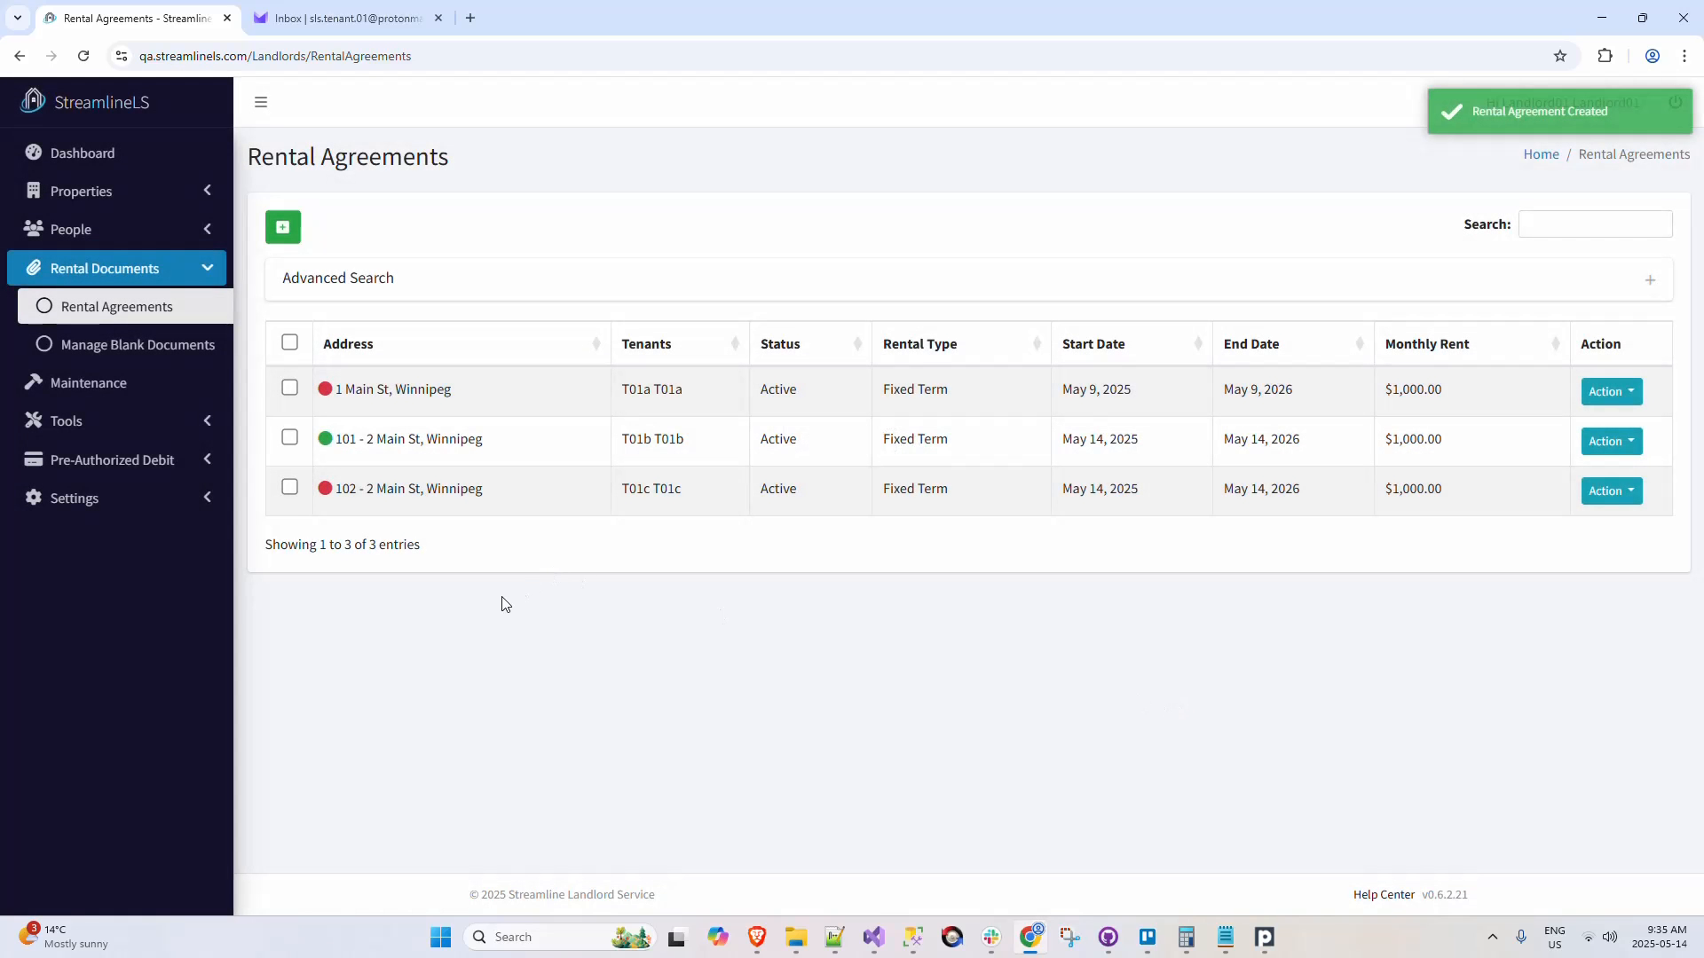
Step: Compare the rent status indicators in the rental agreements list, the properties list and the units of 2 Main St
mouse_move(326, 440)
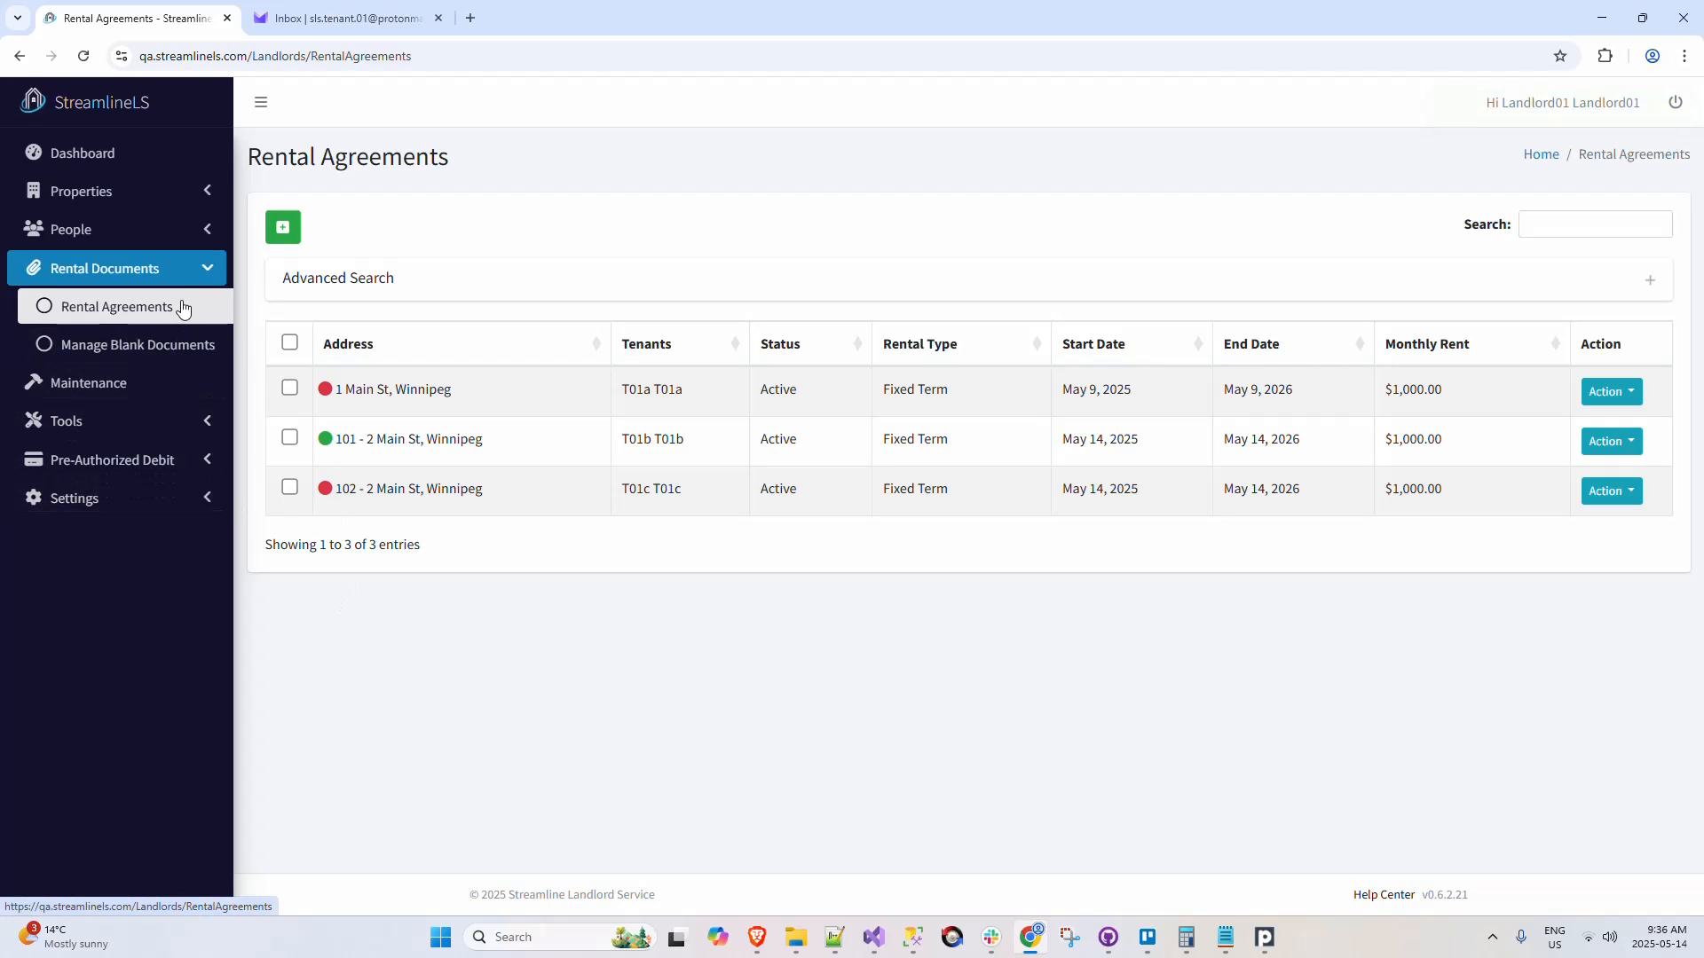
click(172, 189)
click(164, 226)
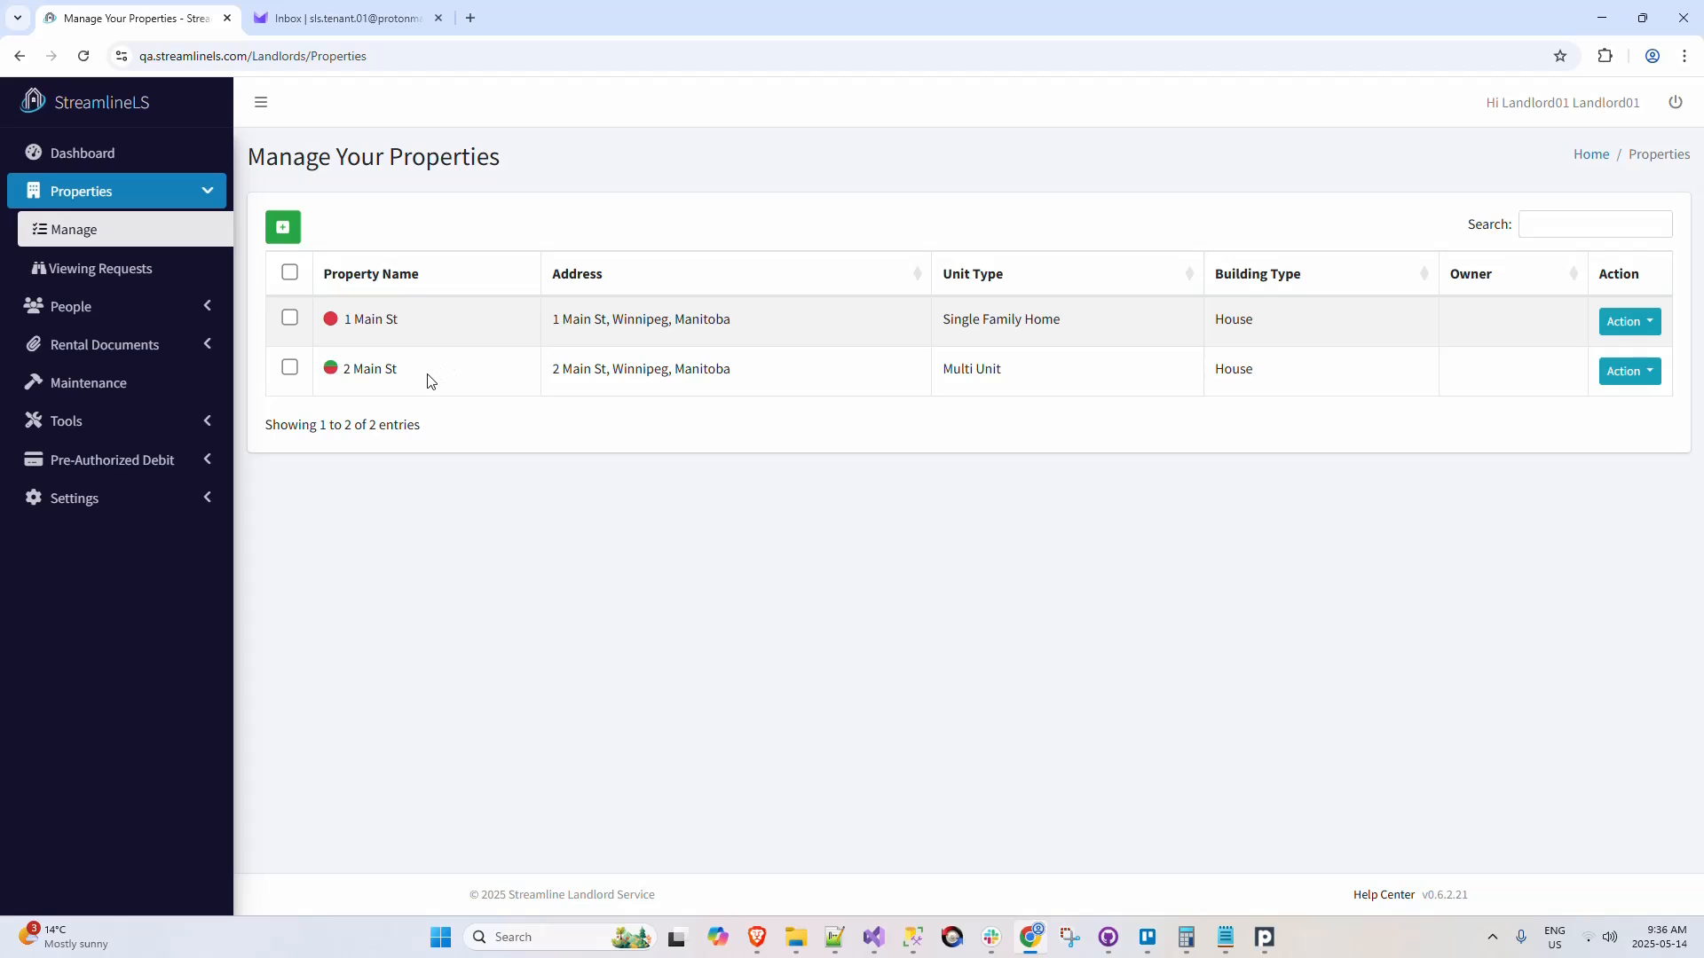
click(1626, 374)
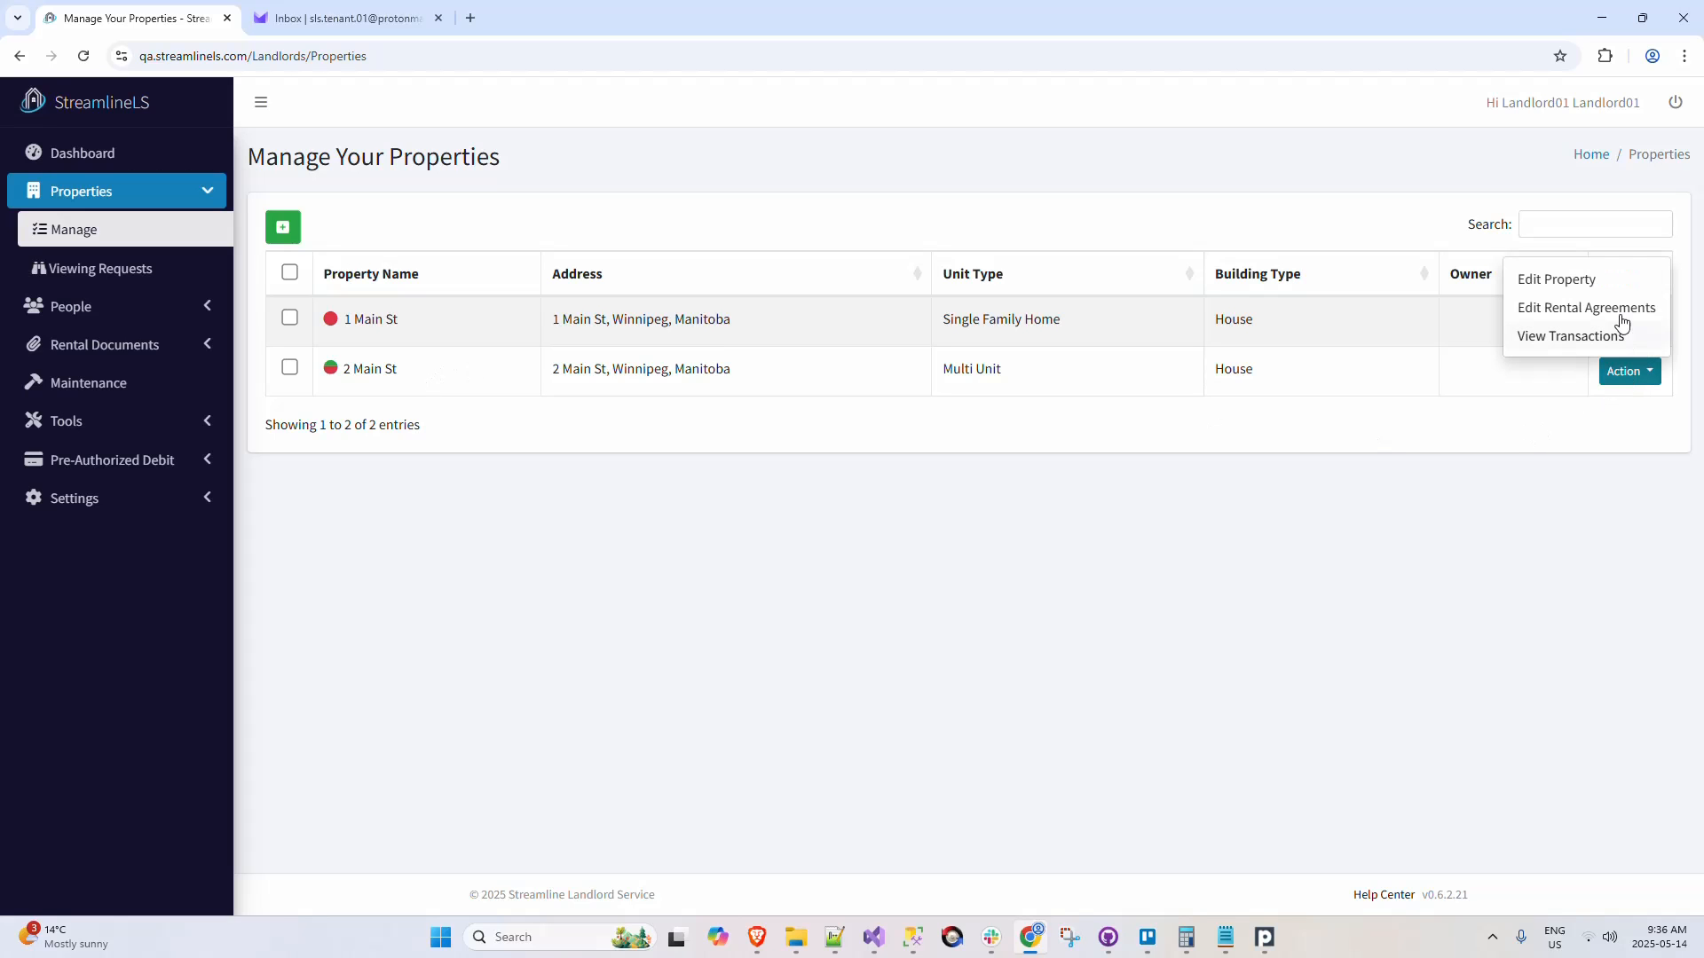
click(1612, 290)
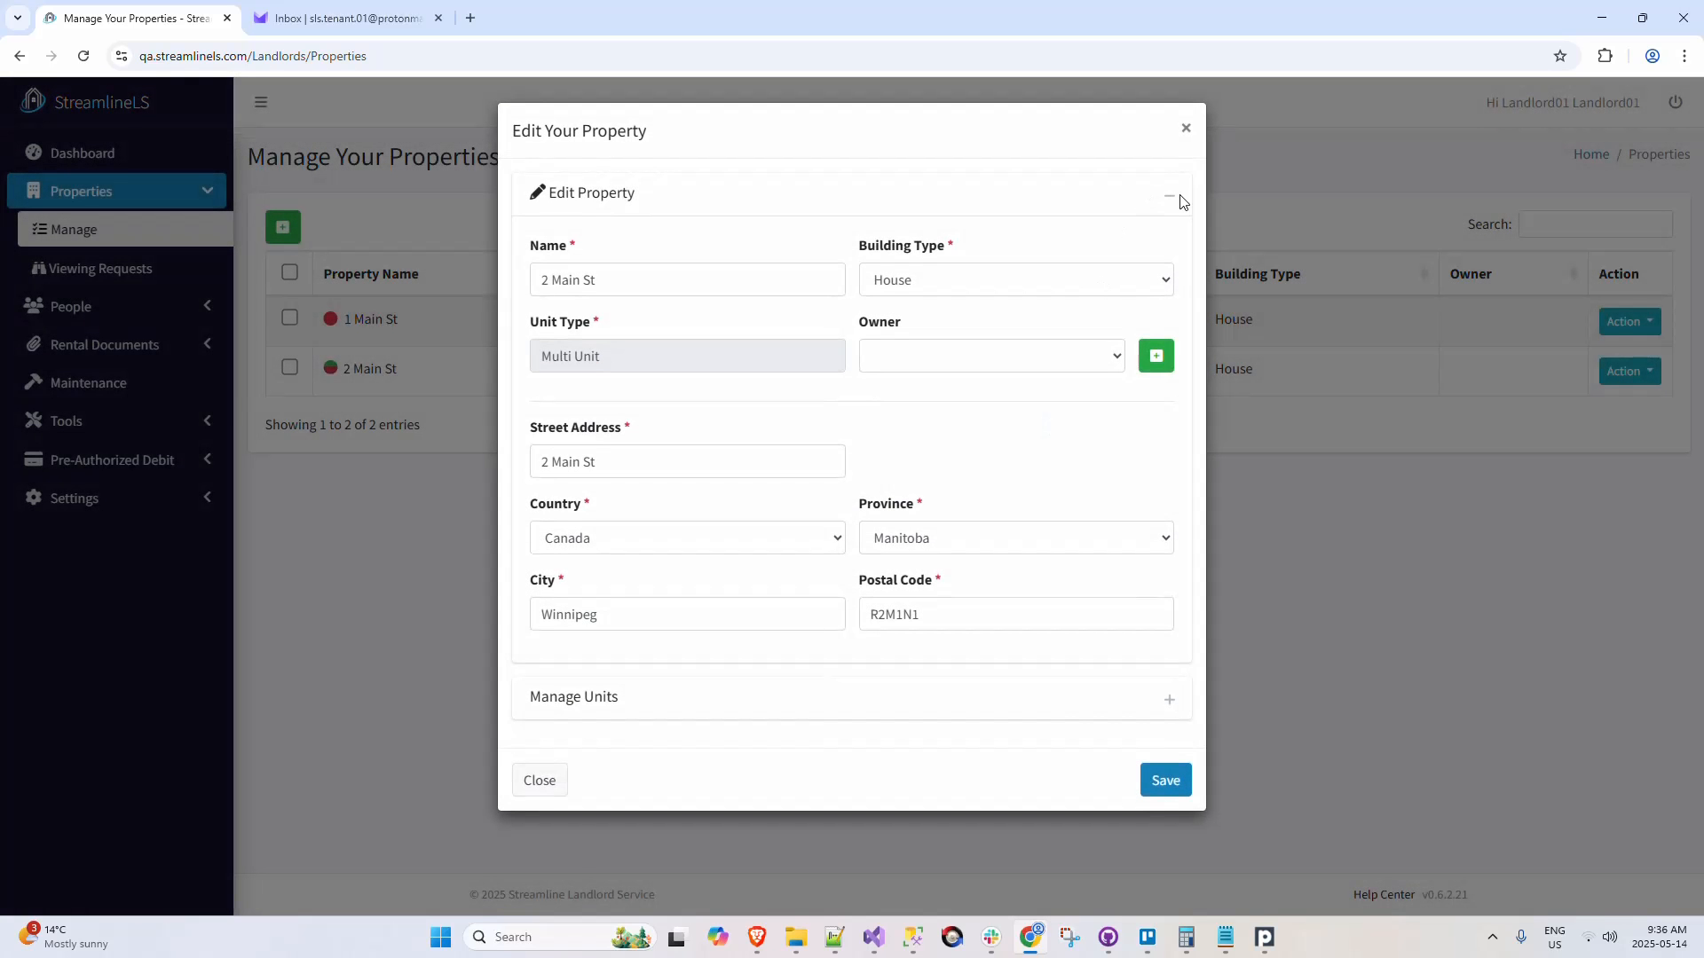
click(1172, 196)
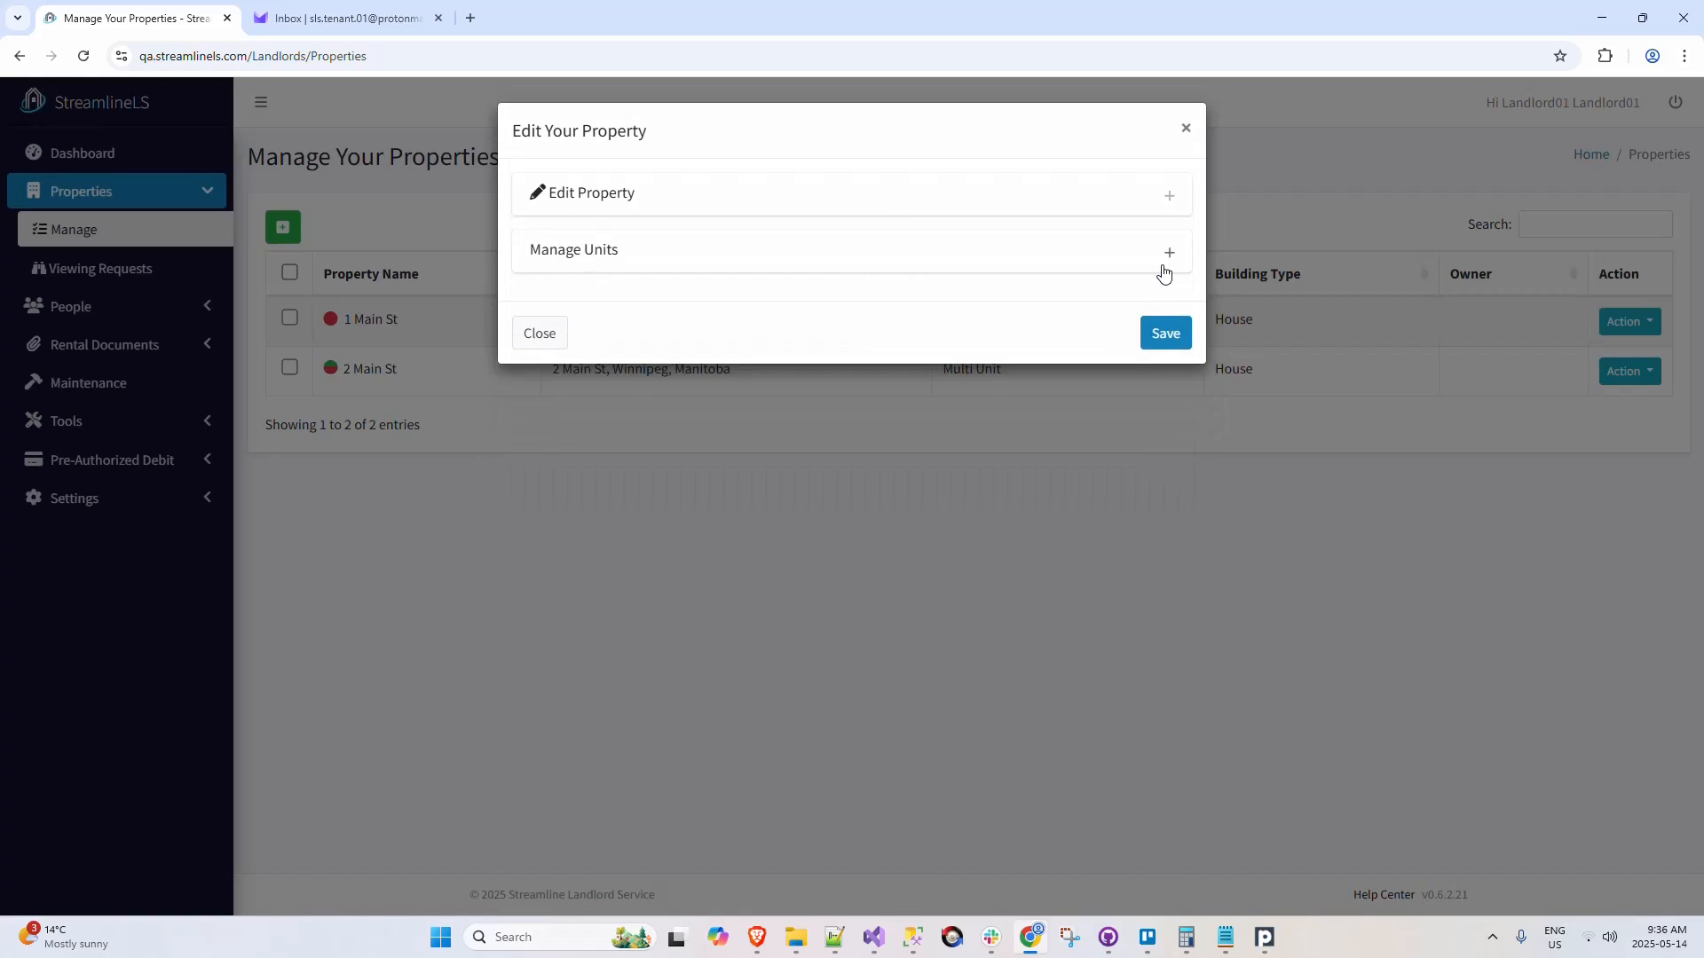
click(1168, 259)
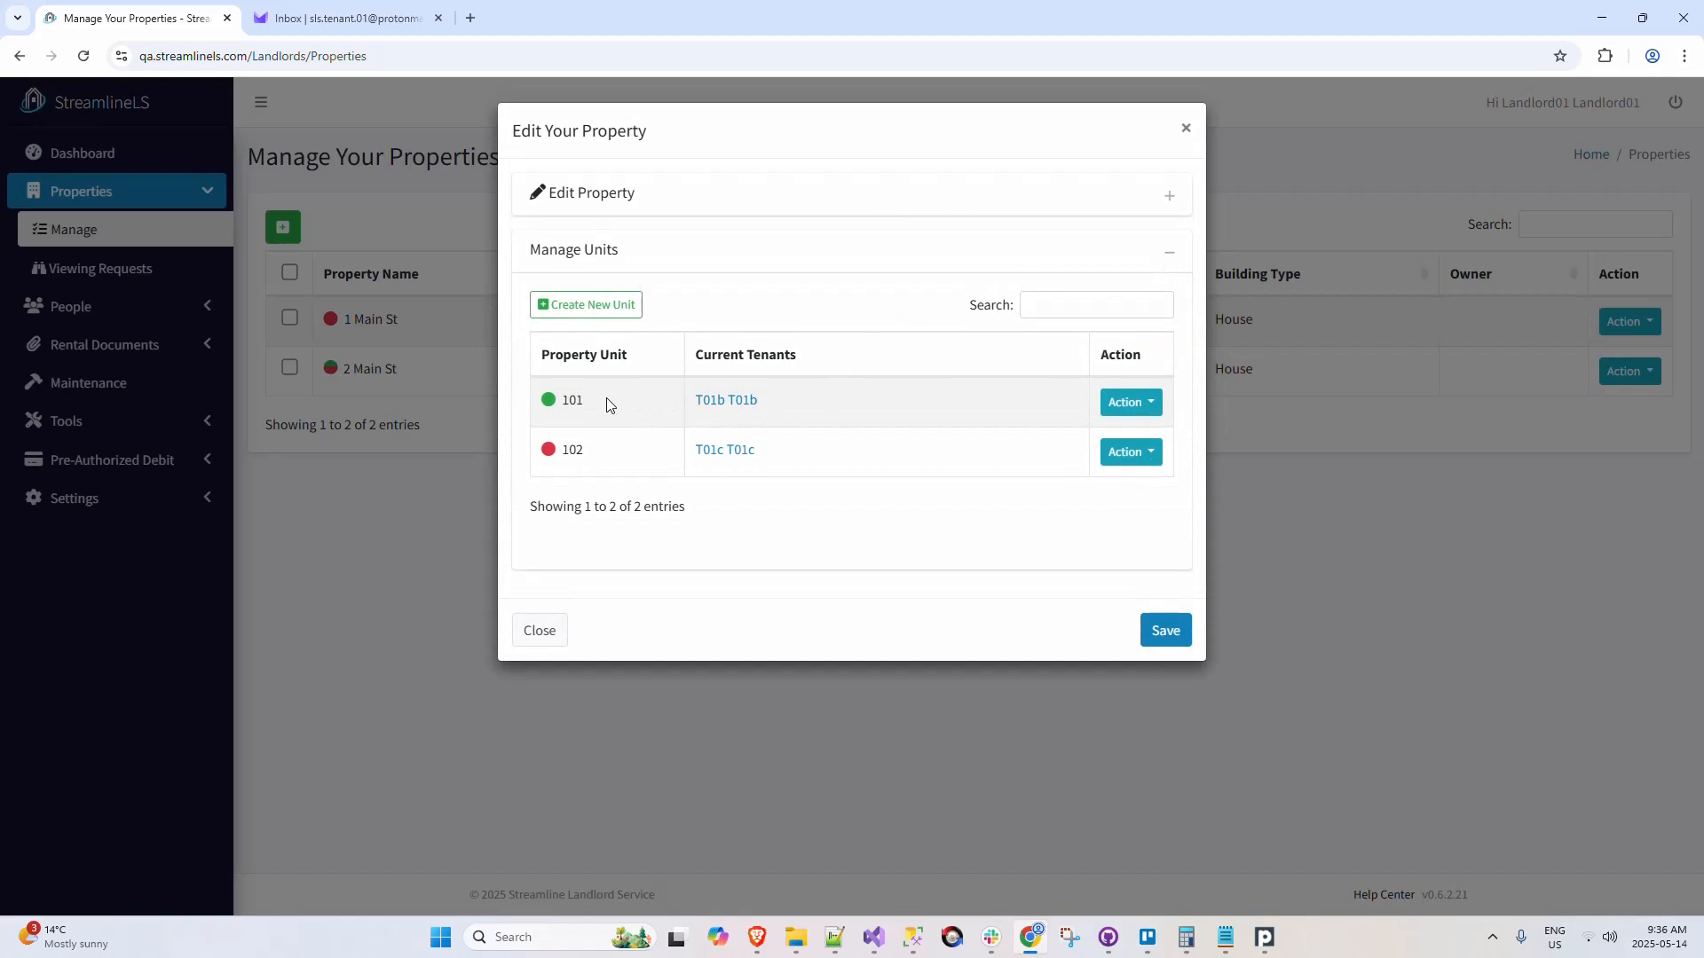
mouse_move(550, 450)
click(1186, 129)
Step: Check the rent status indicators in the tenants list and in the rental agreements list
click(189, 317)
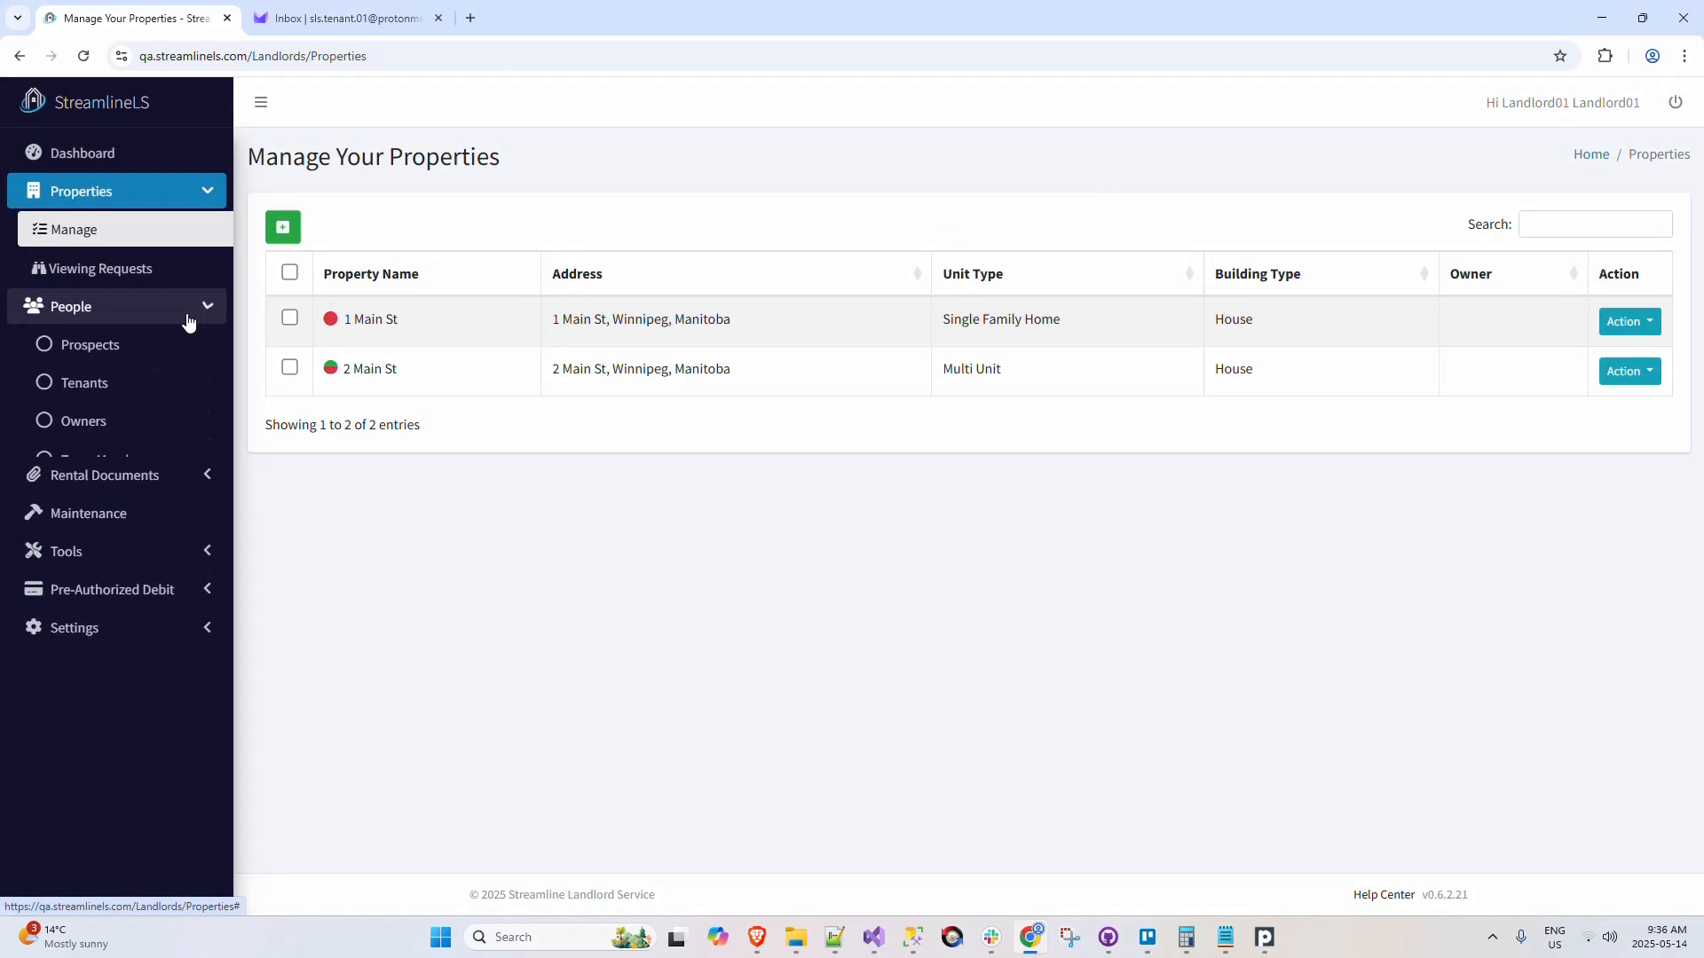
click(168, 380)
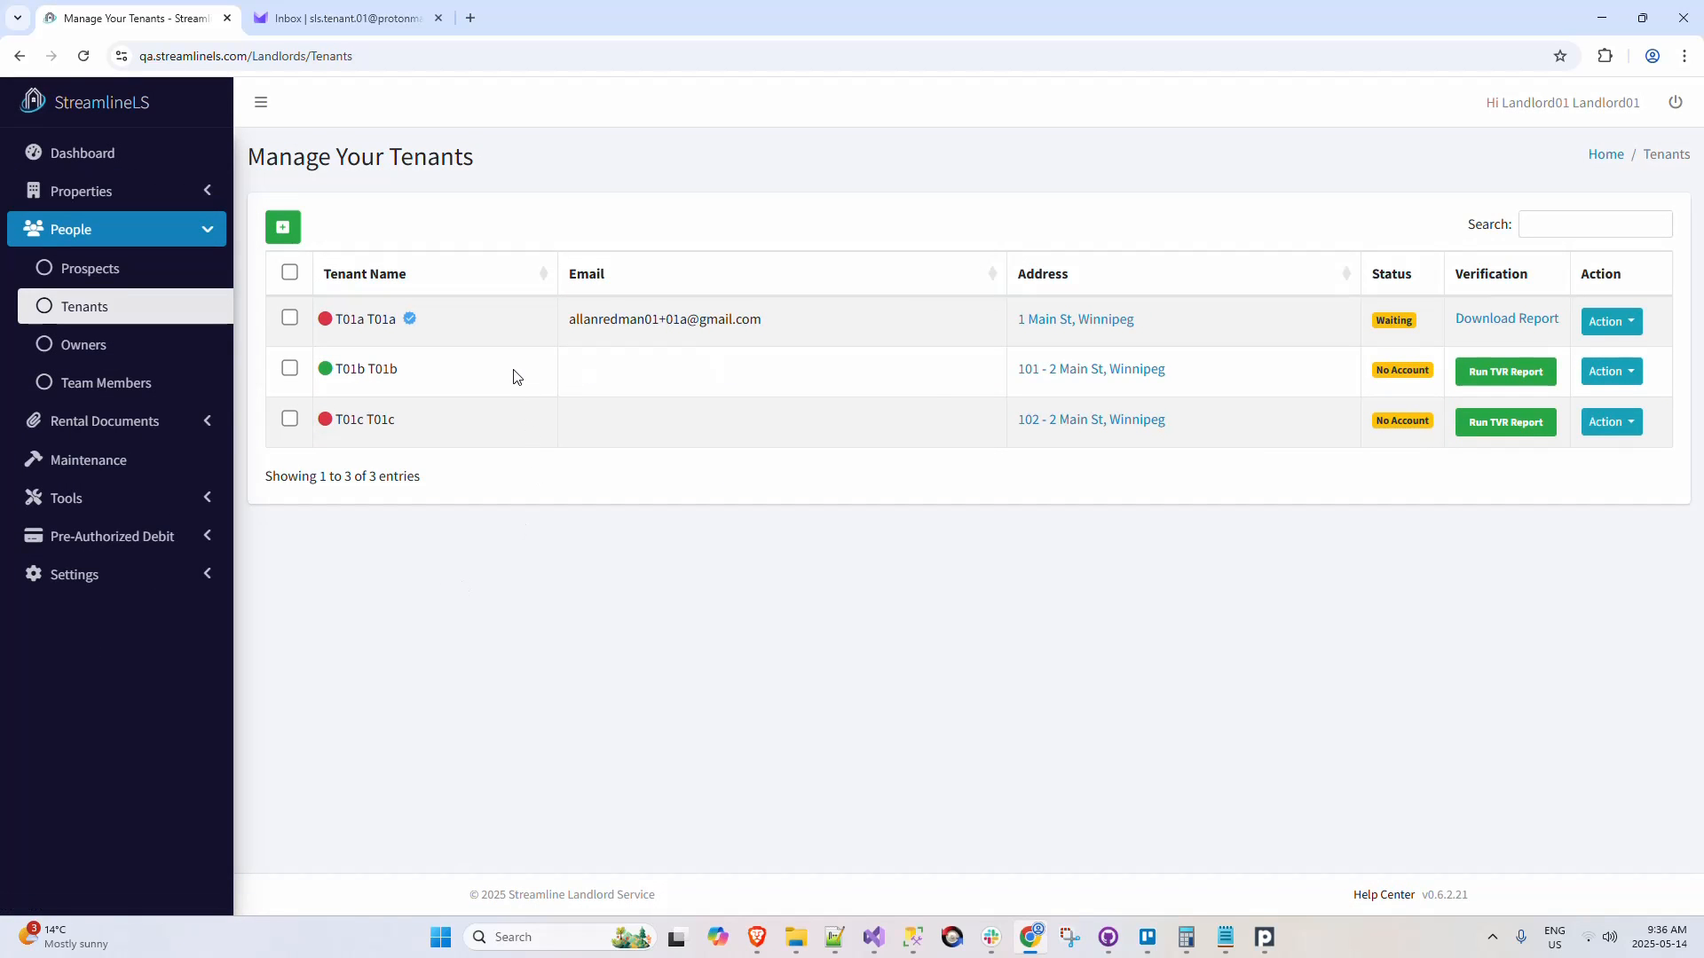
click(204, 423)
click(194, 459)
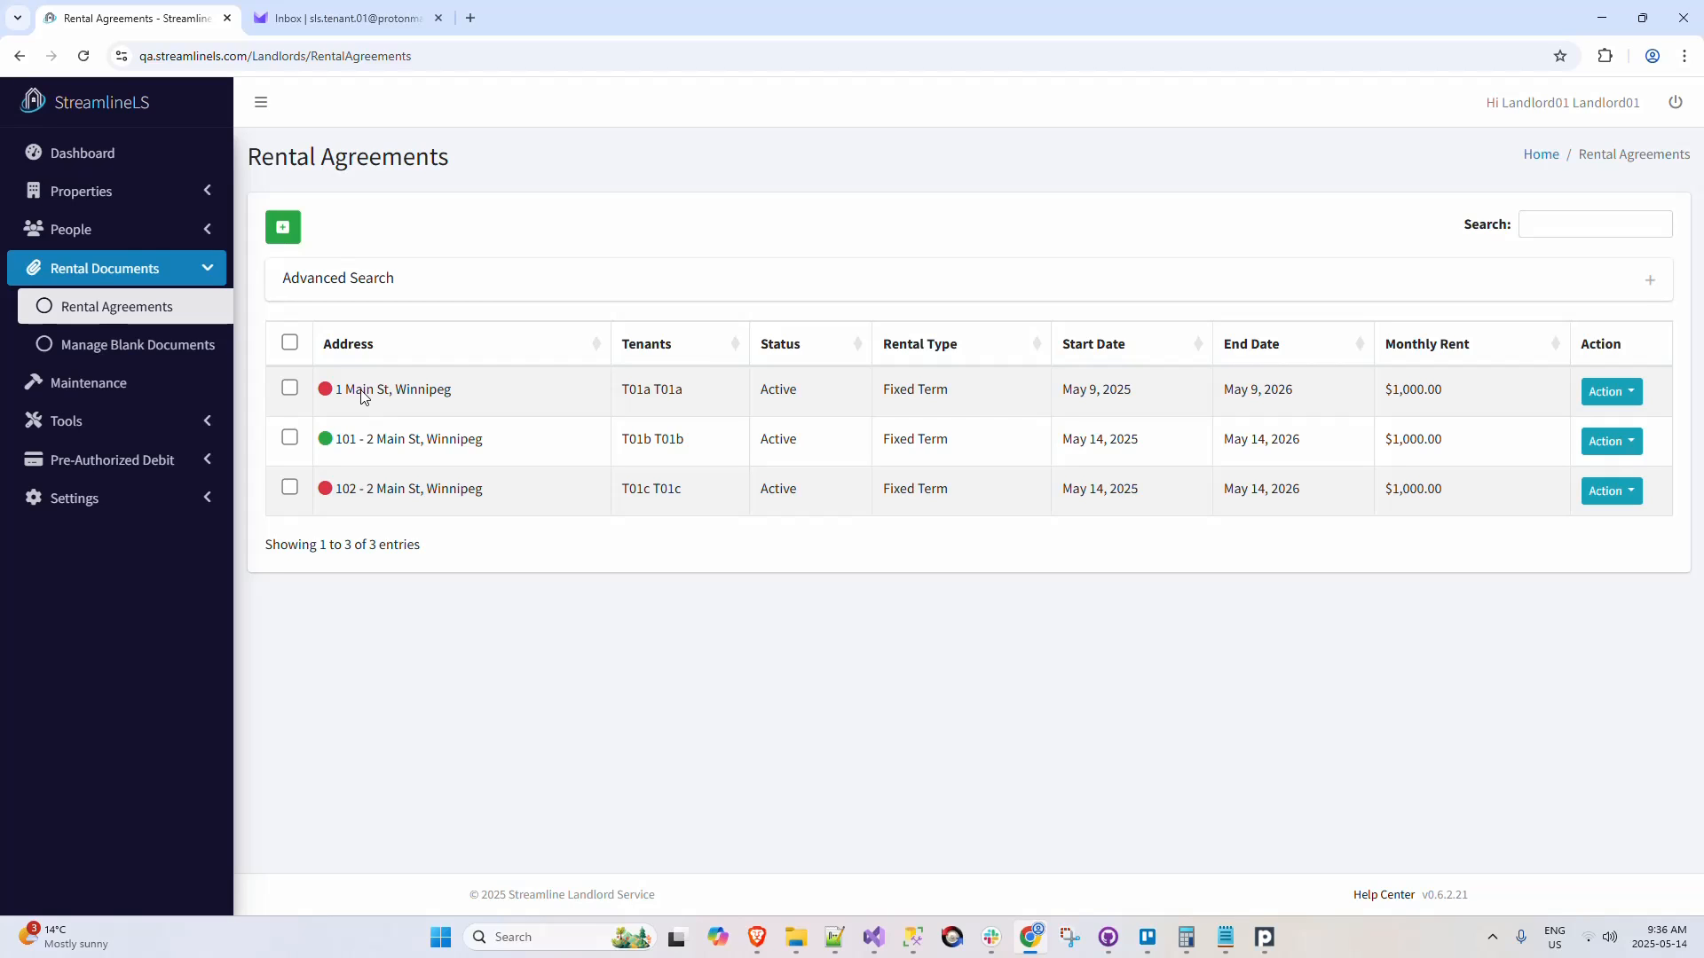
Step: Start a new property from the managed properties list, entering 3 Main St as both its name and first address line
click(154, 193)
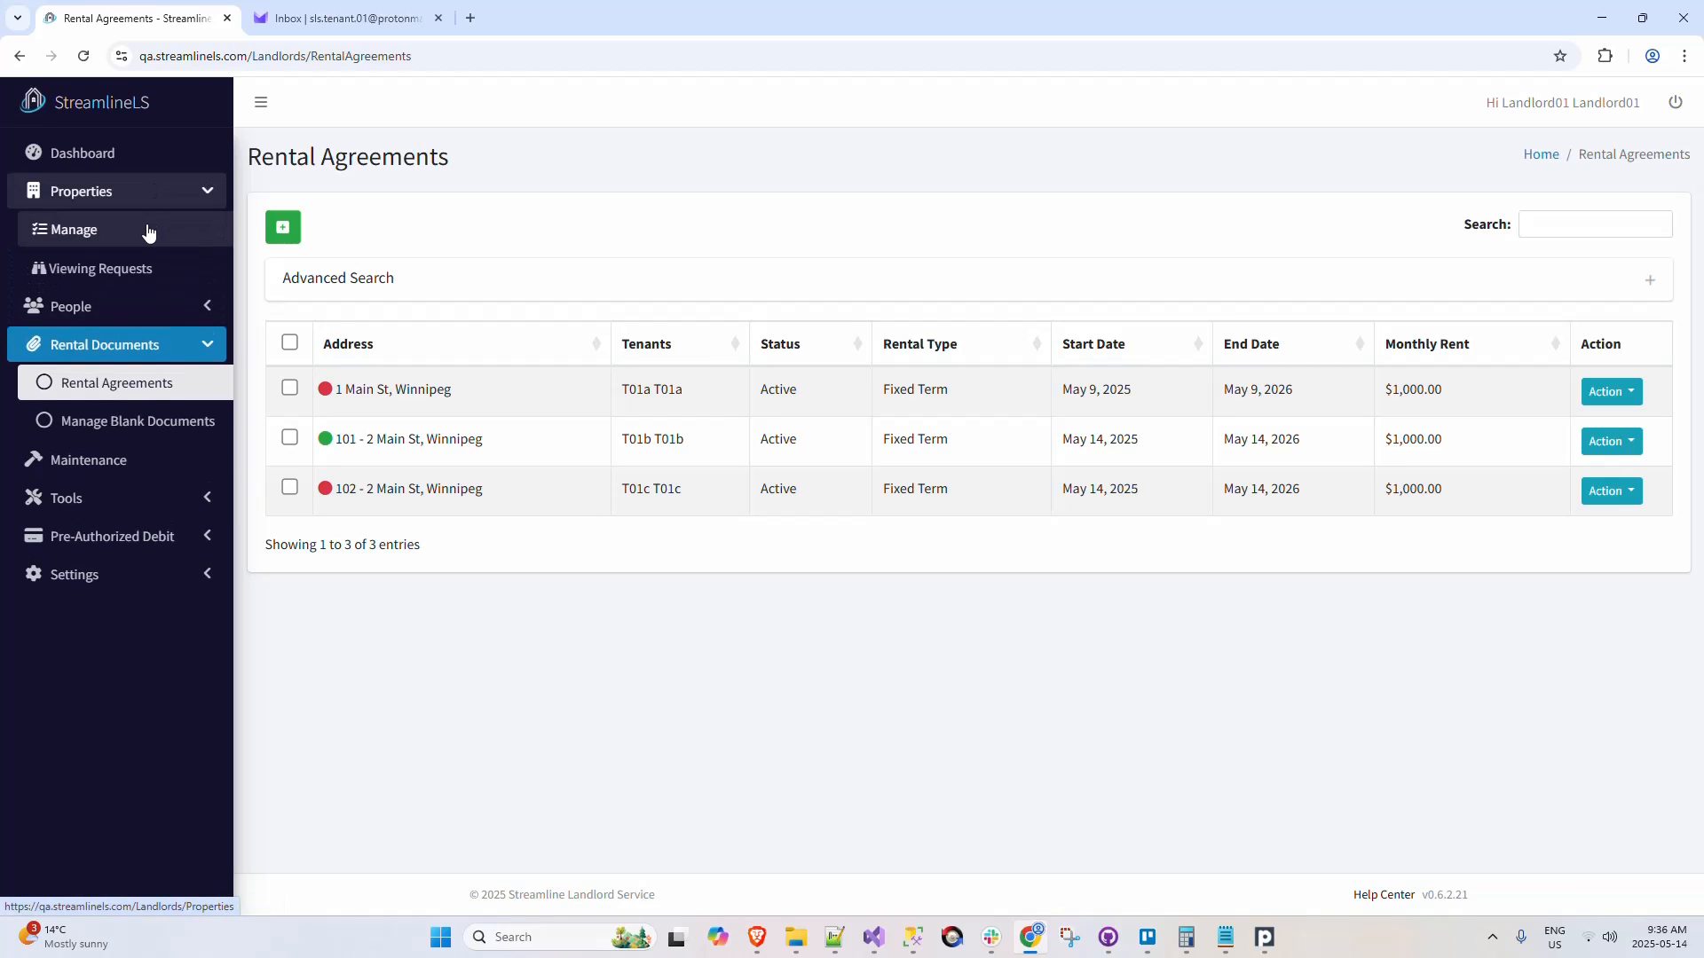
click(148, 229)
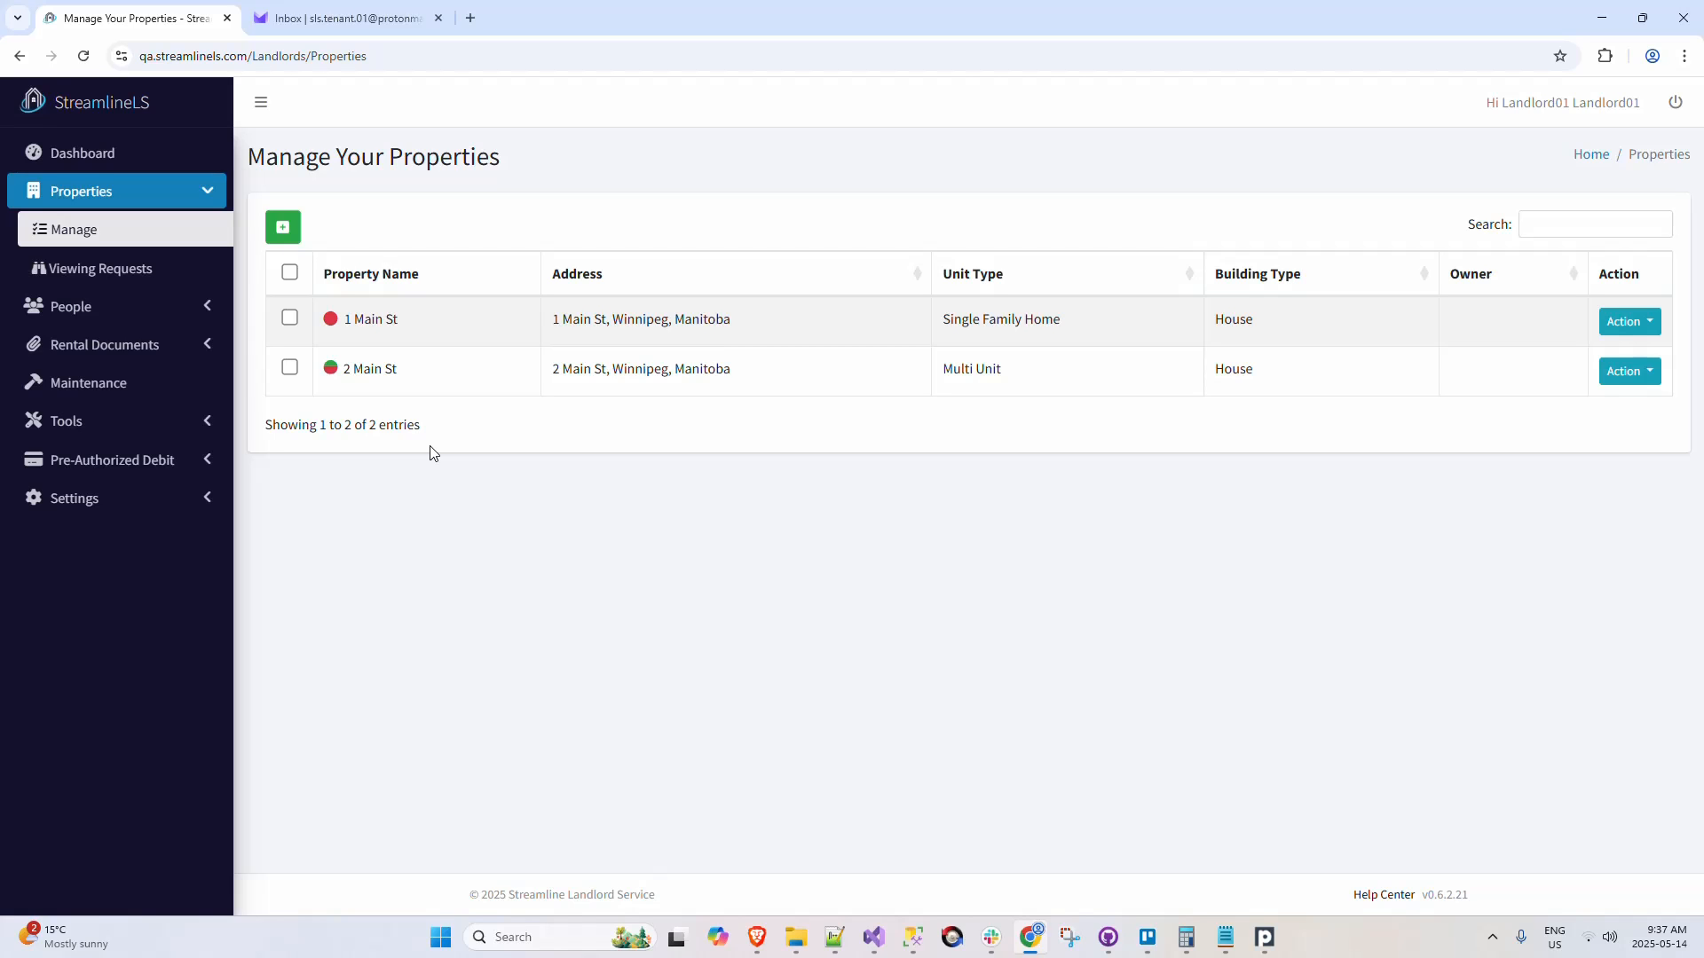
click(283, 227)
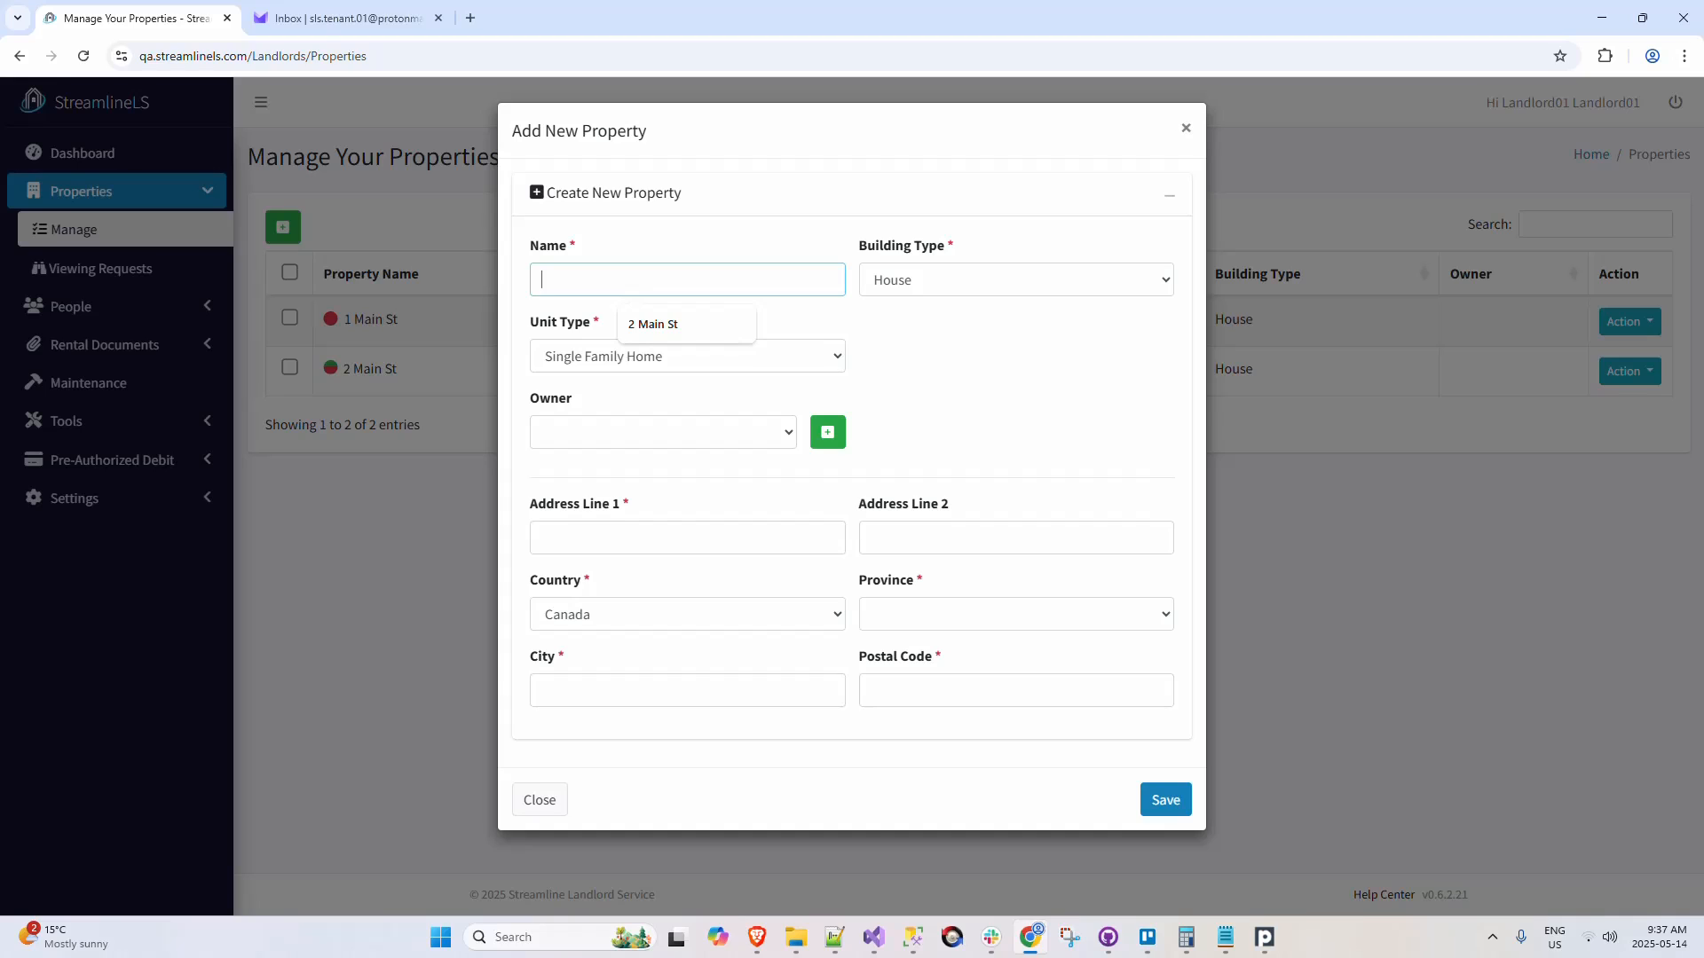
text(3 Main St)
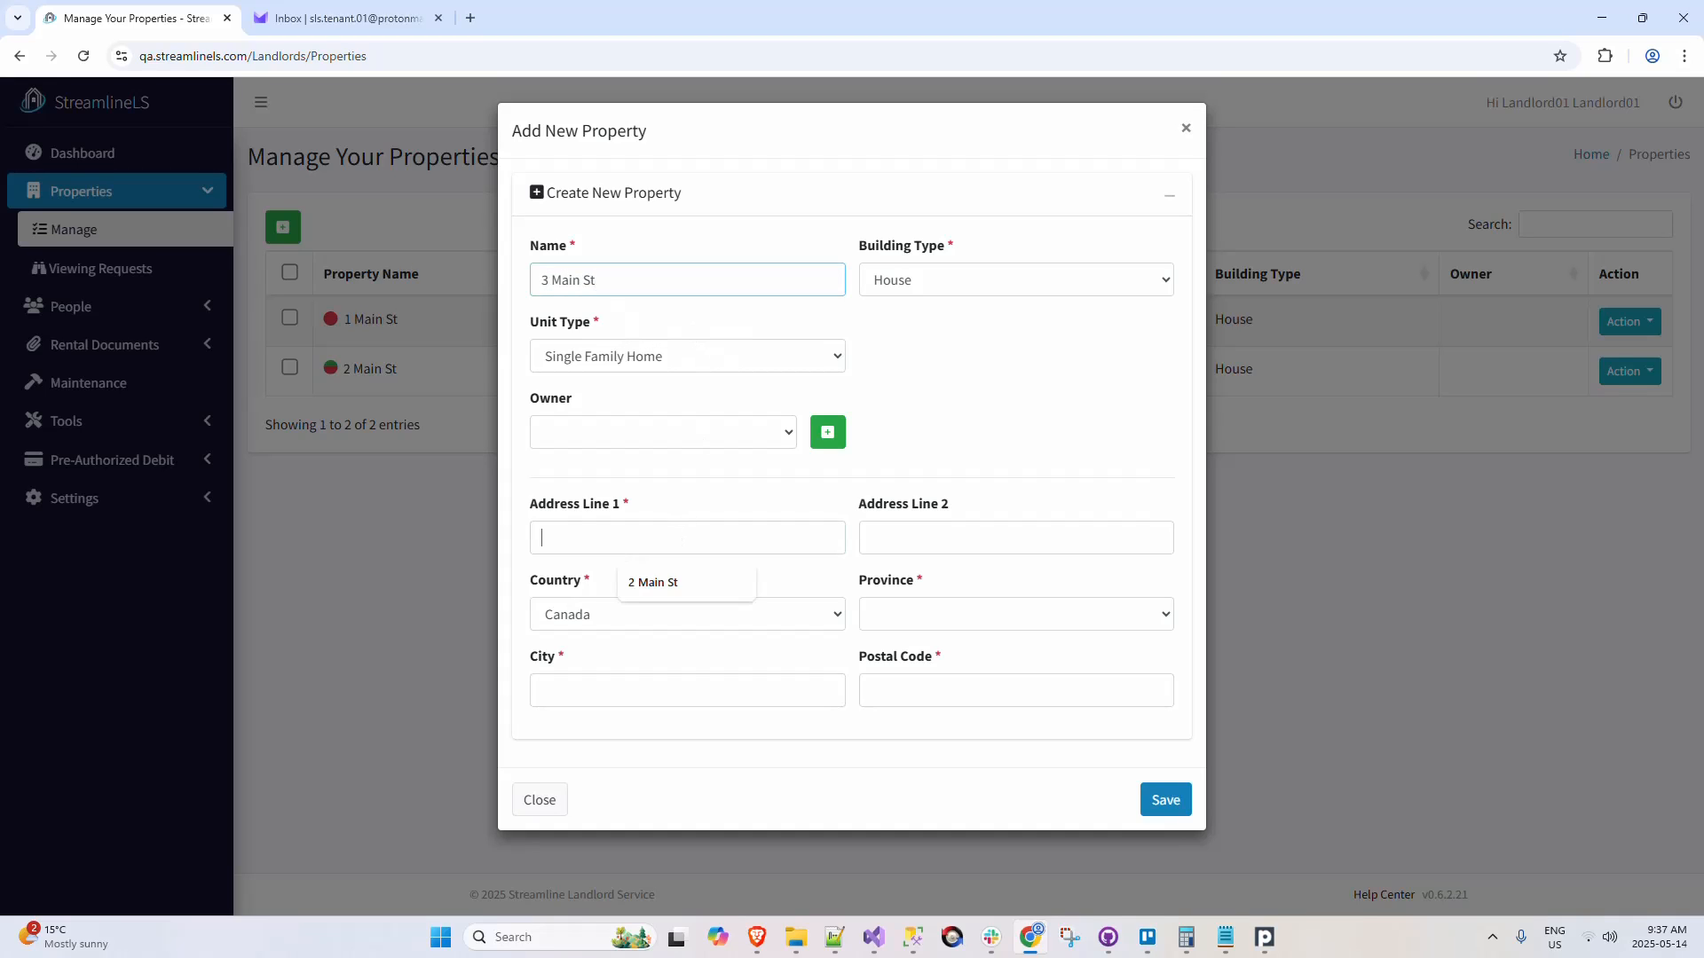
click(688, 538)
text(3 Main St)
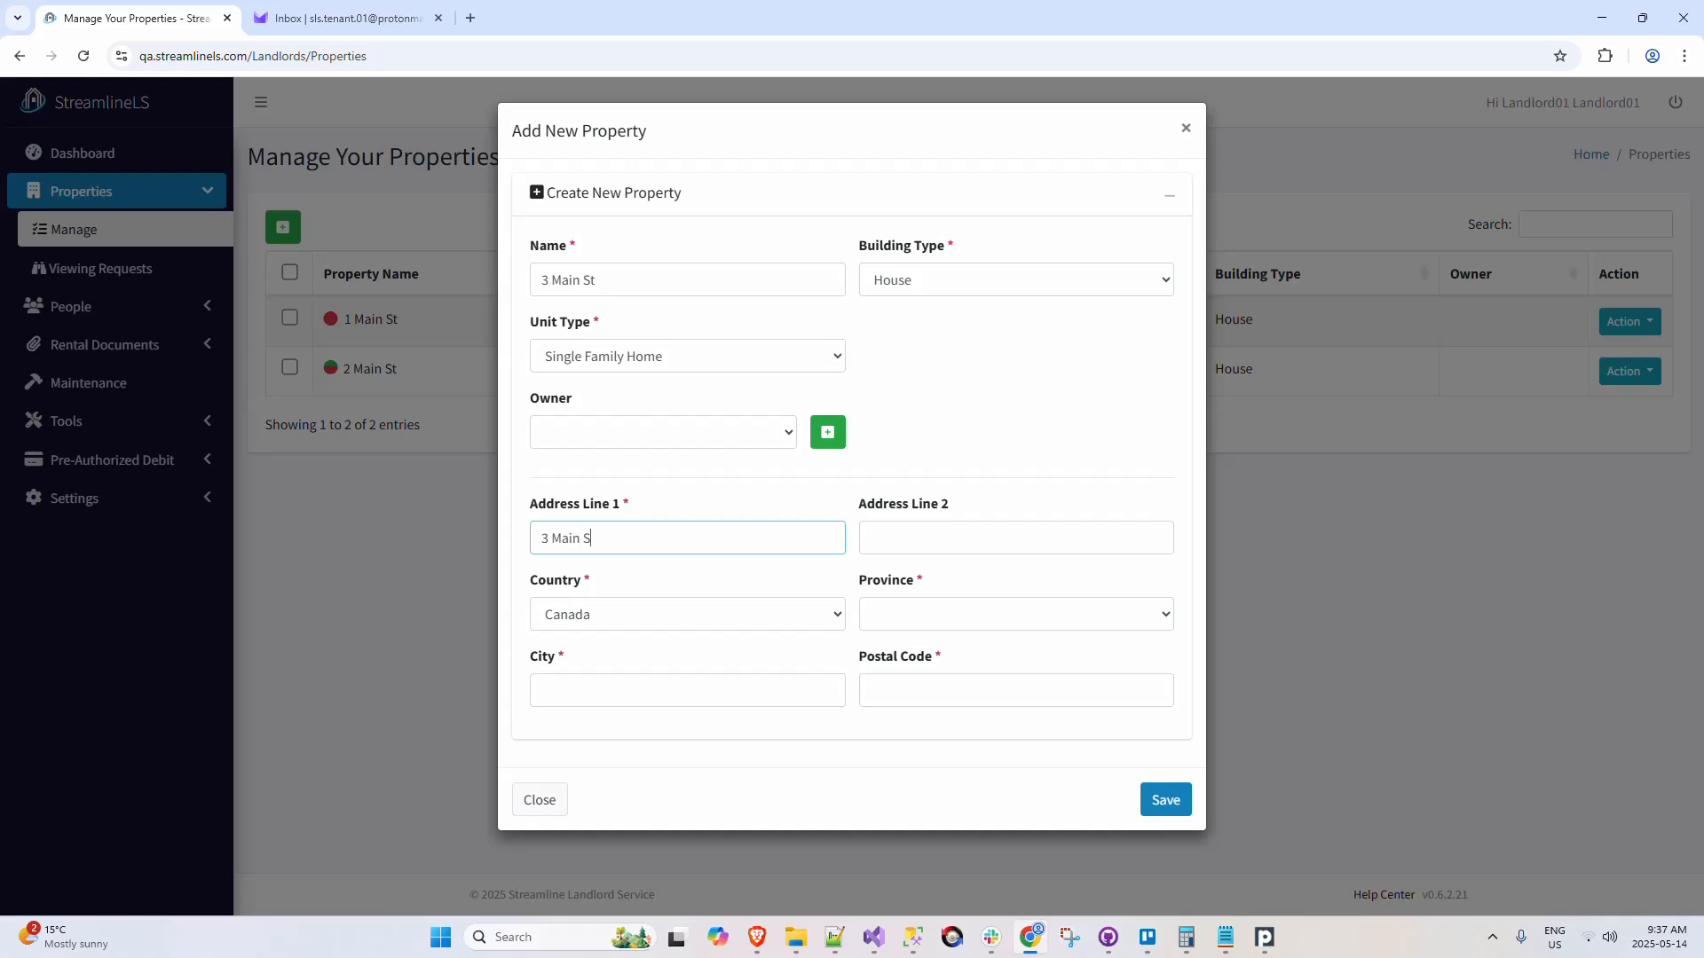
Step: Set the province to Manitoba and the city to Winnipeg, enter the postal code, save the property, and decline saving the address in the browser
key(Tab)
key(Tab)
key(Tab)
key(m)
key(Tab)
text(Winnipeg)
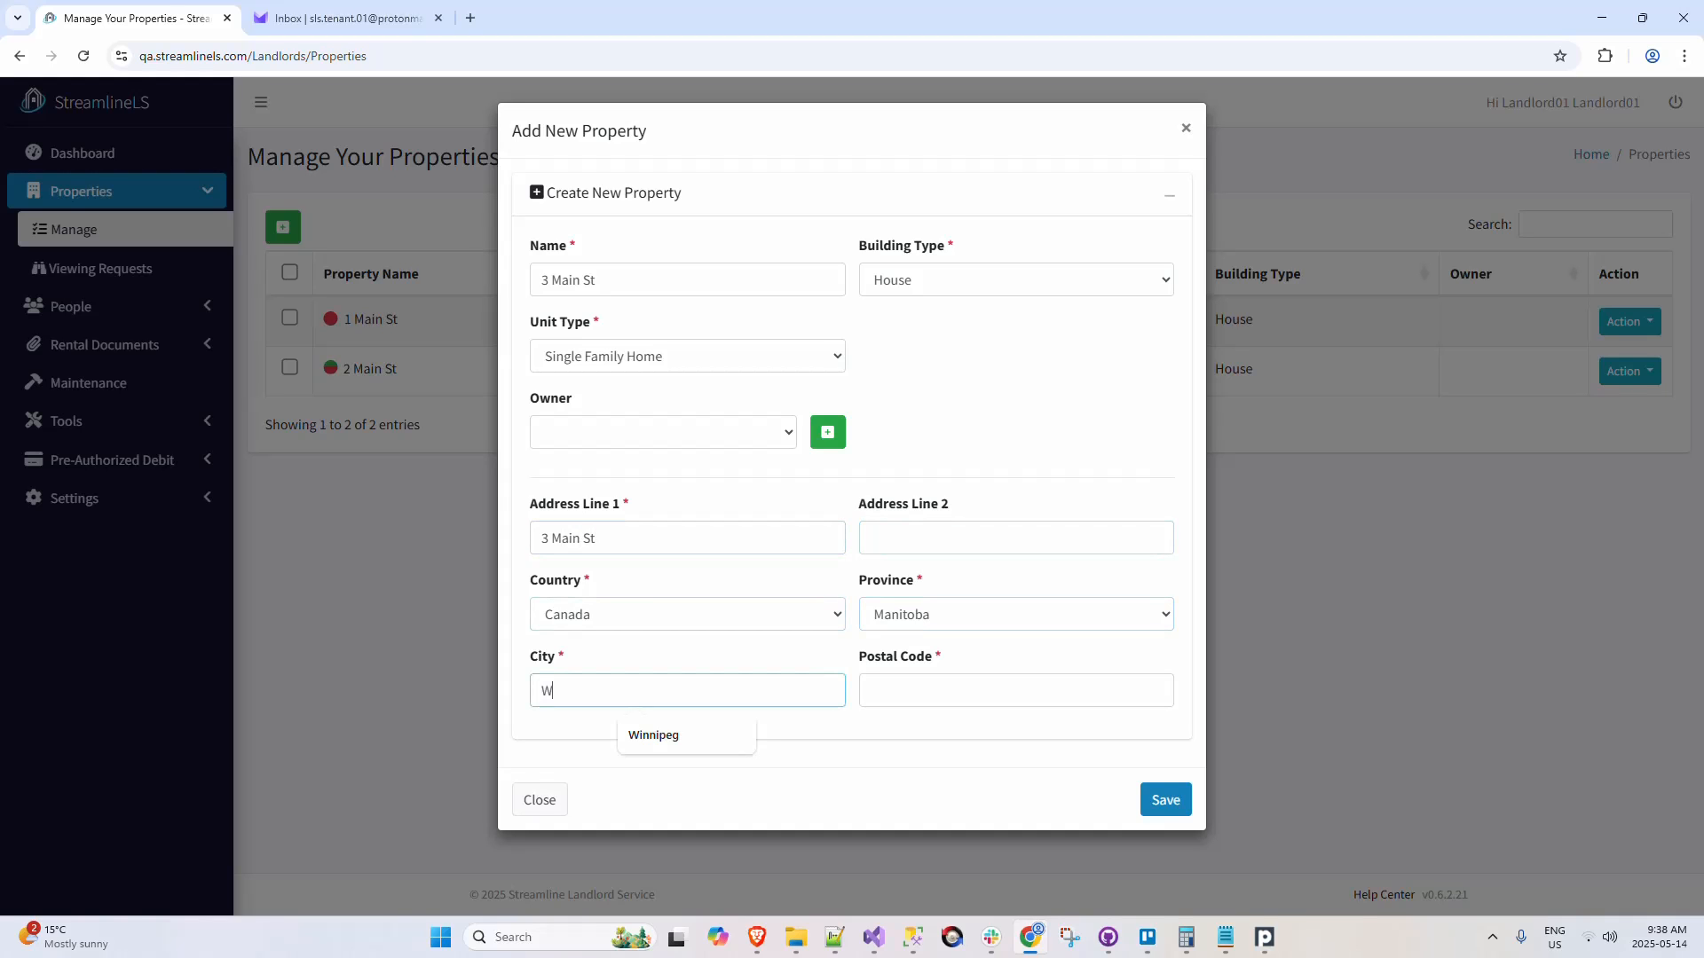
key(Tab)
text(R2M1N1)
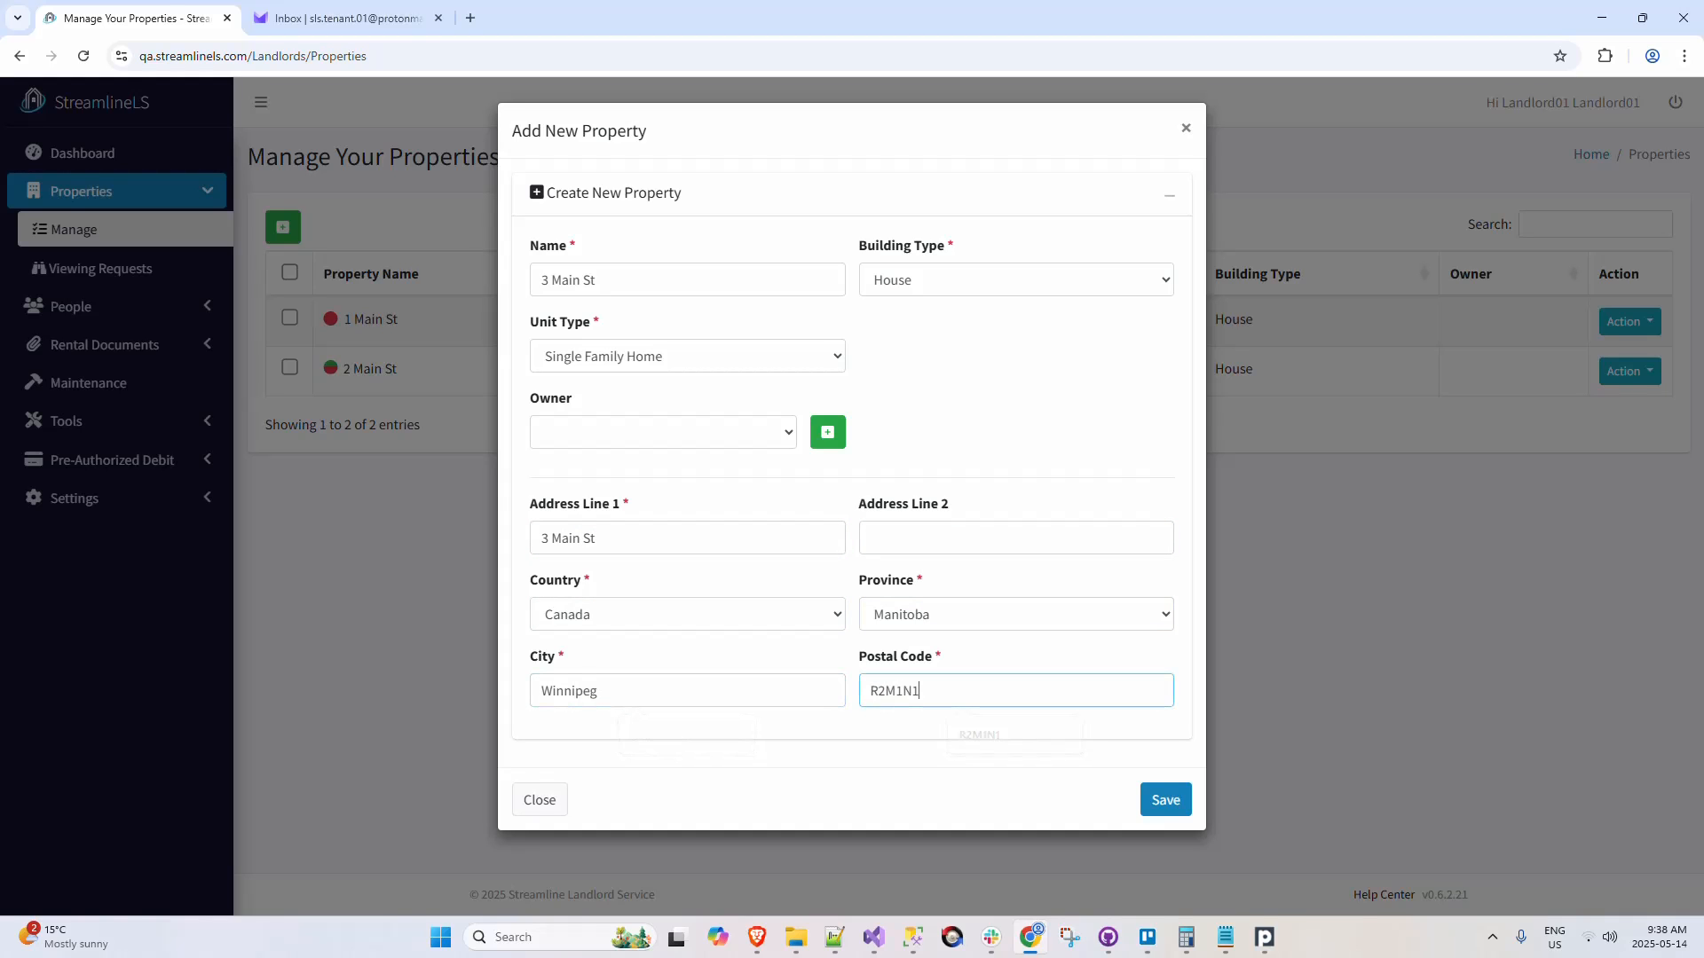
click(1158, 806)
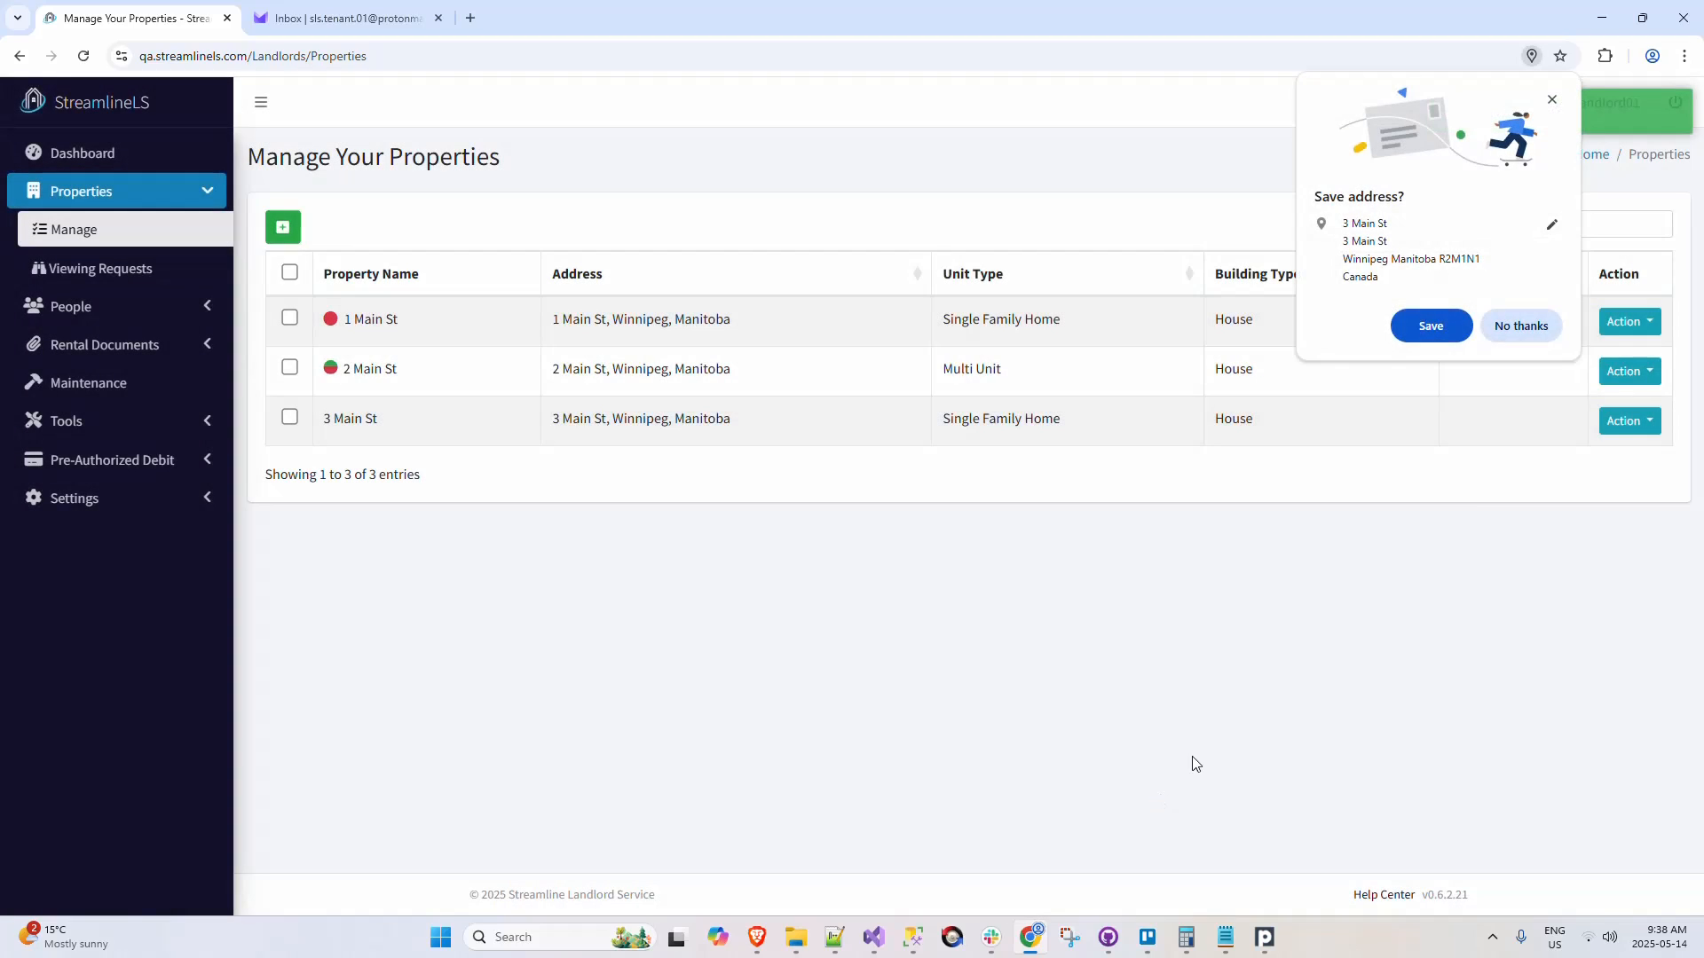
click(1528, 330)
Step: Start a rental agreement for 3 Main St and bring up the list of tenants to assign
click(1642, 423)
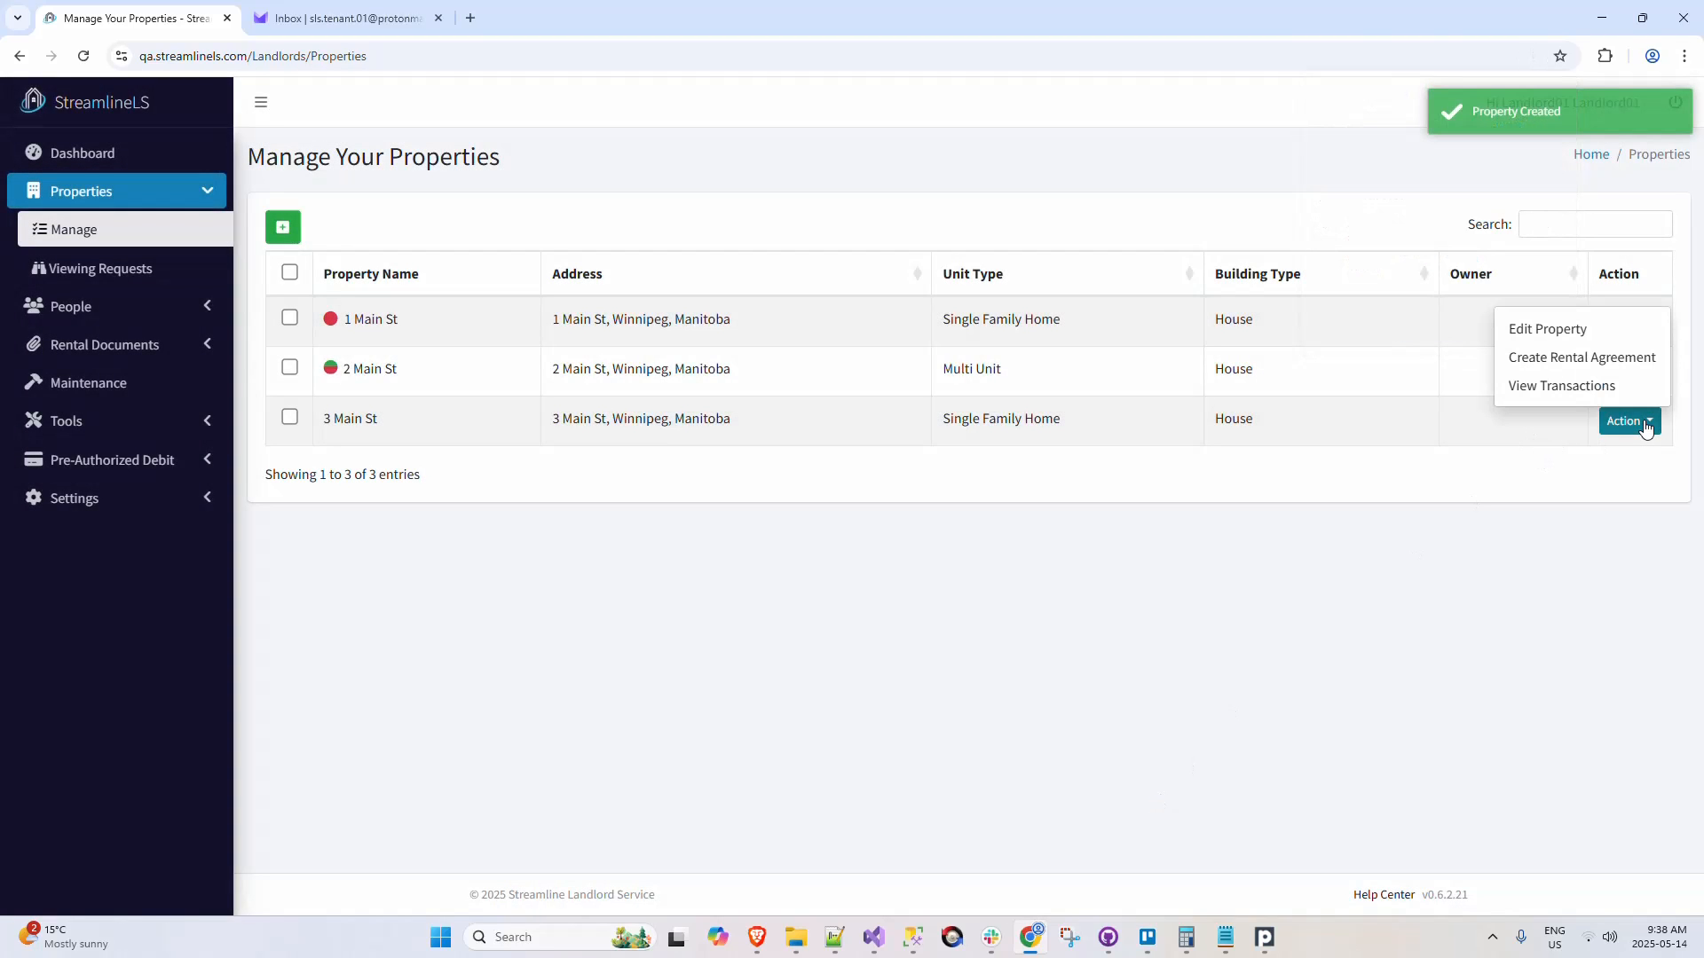
click(1617, 358)
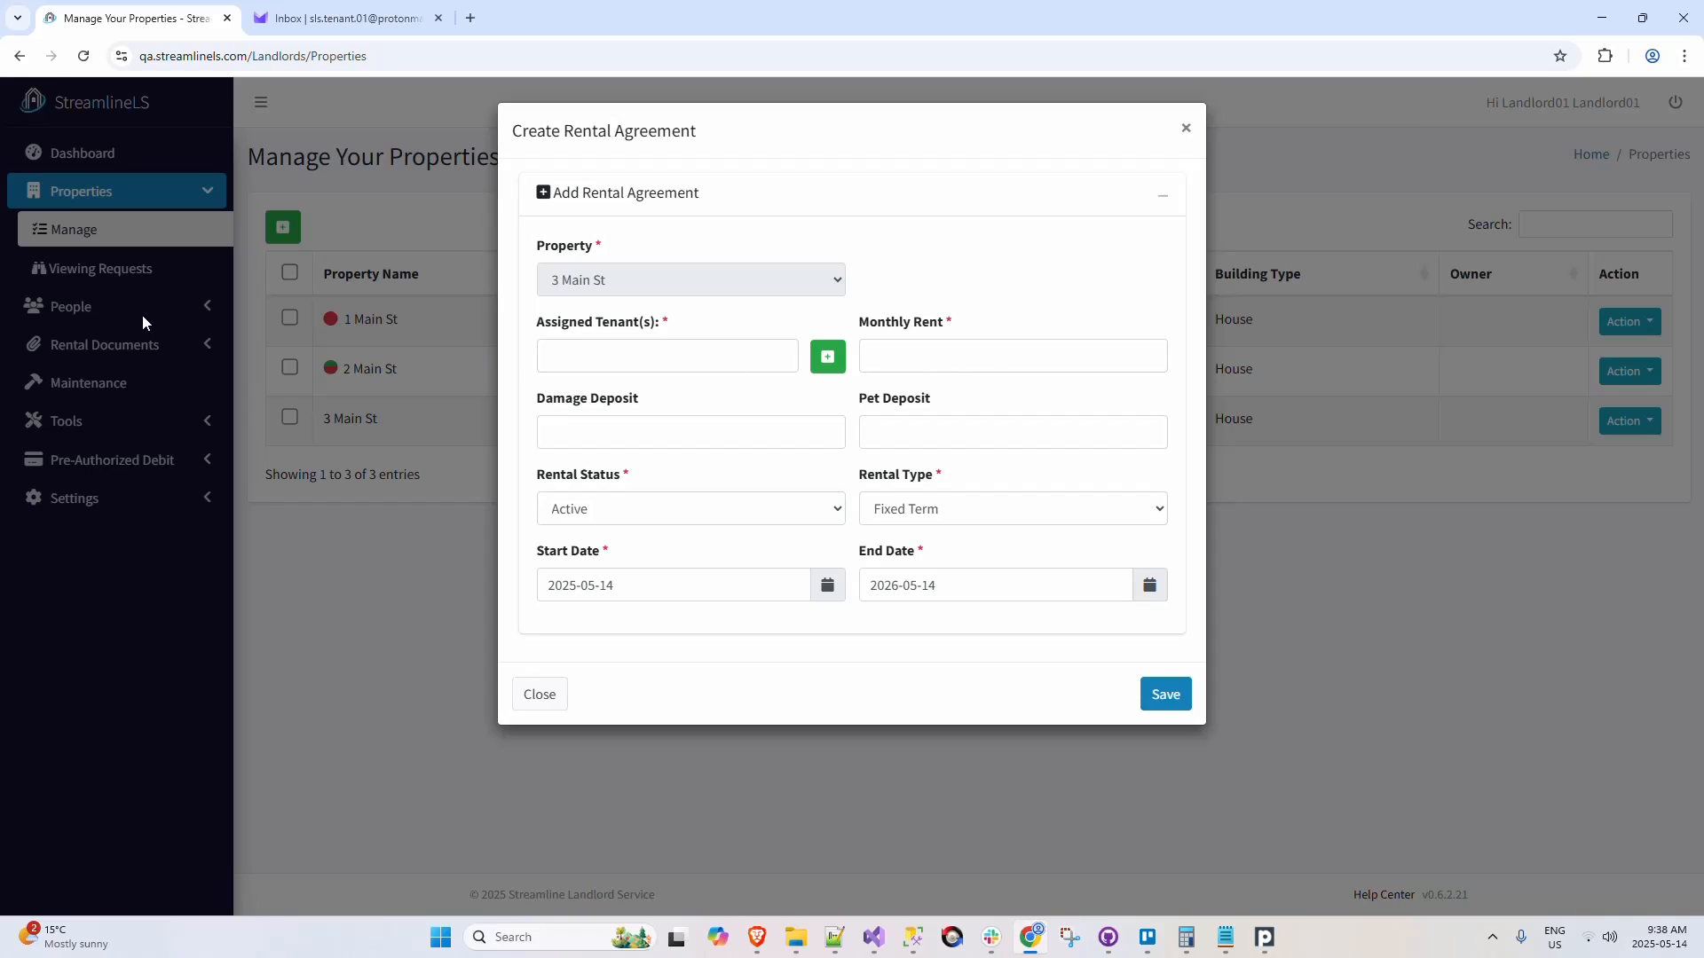
click(714, 360)
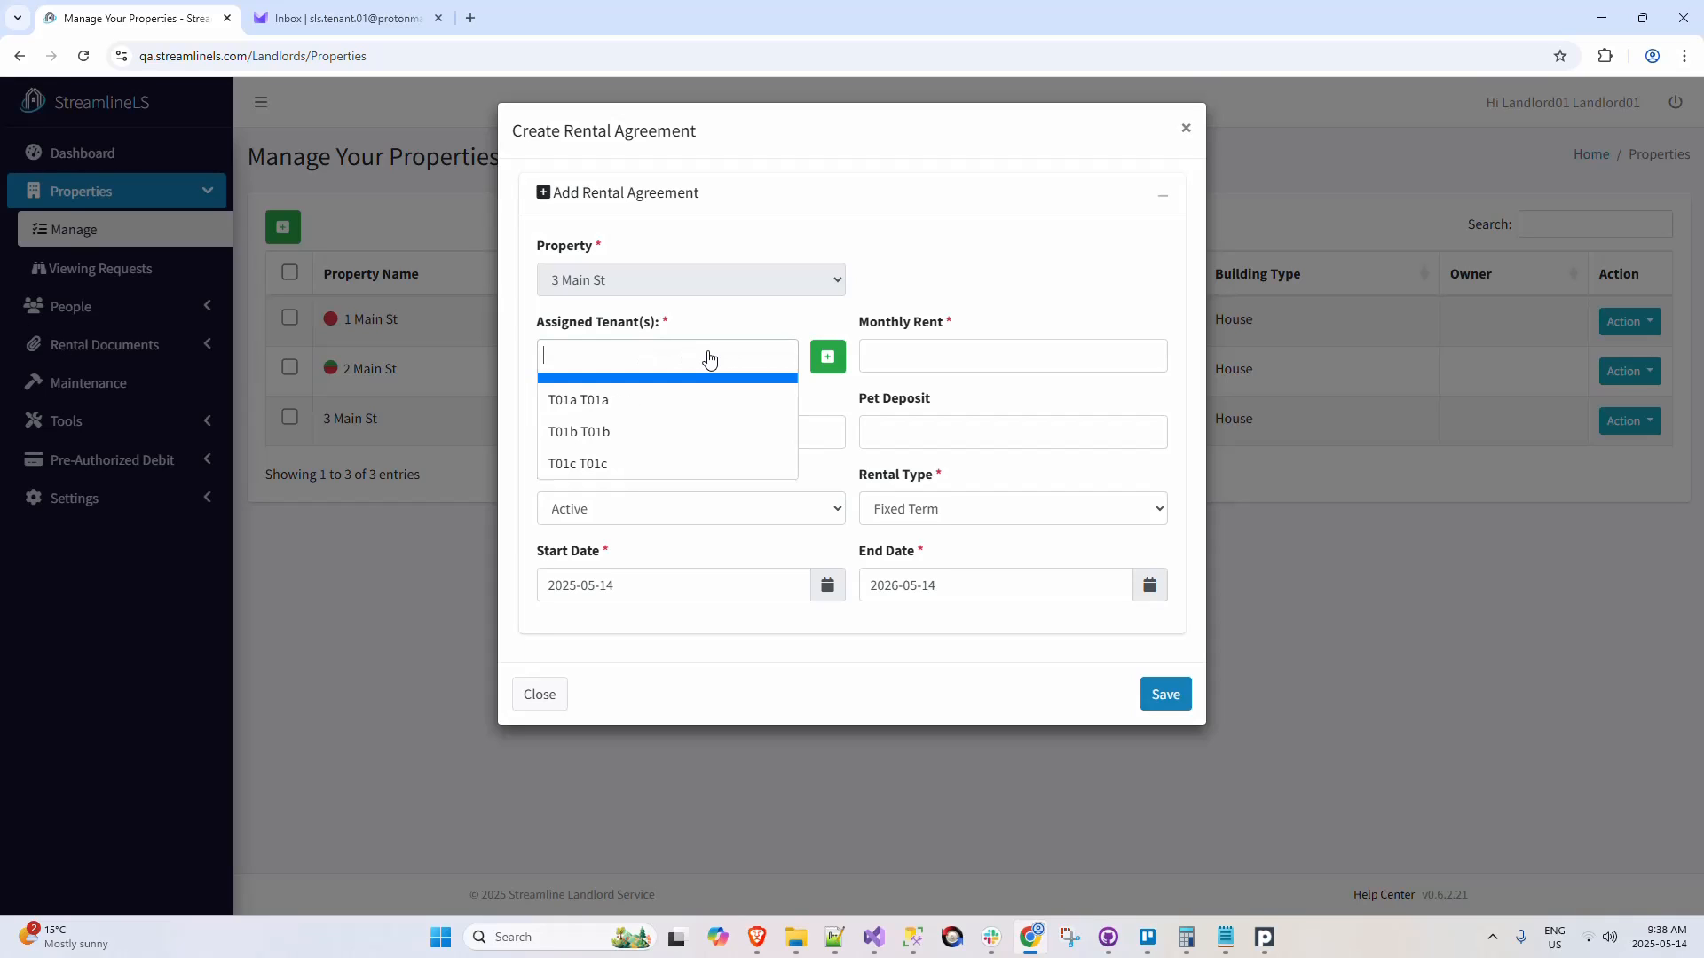
Step: Create a new tenant from the rental agreement form, entering the tenant's first and last name, and save it
click(827, 356)
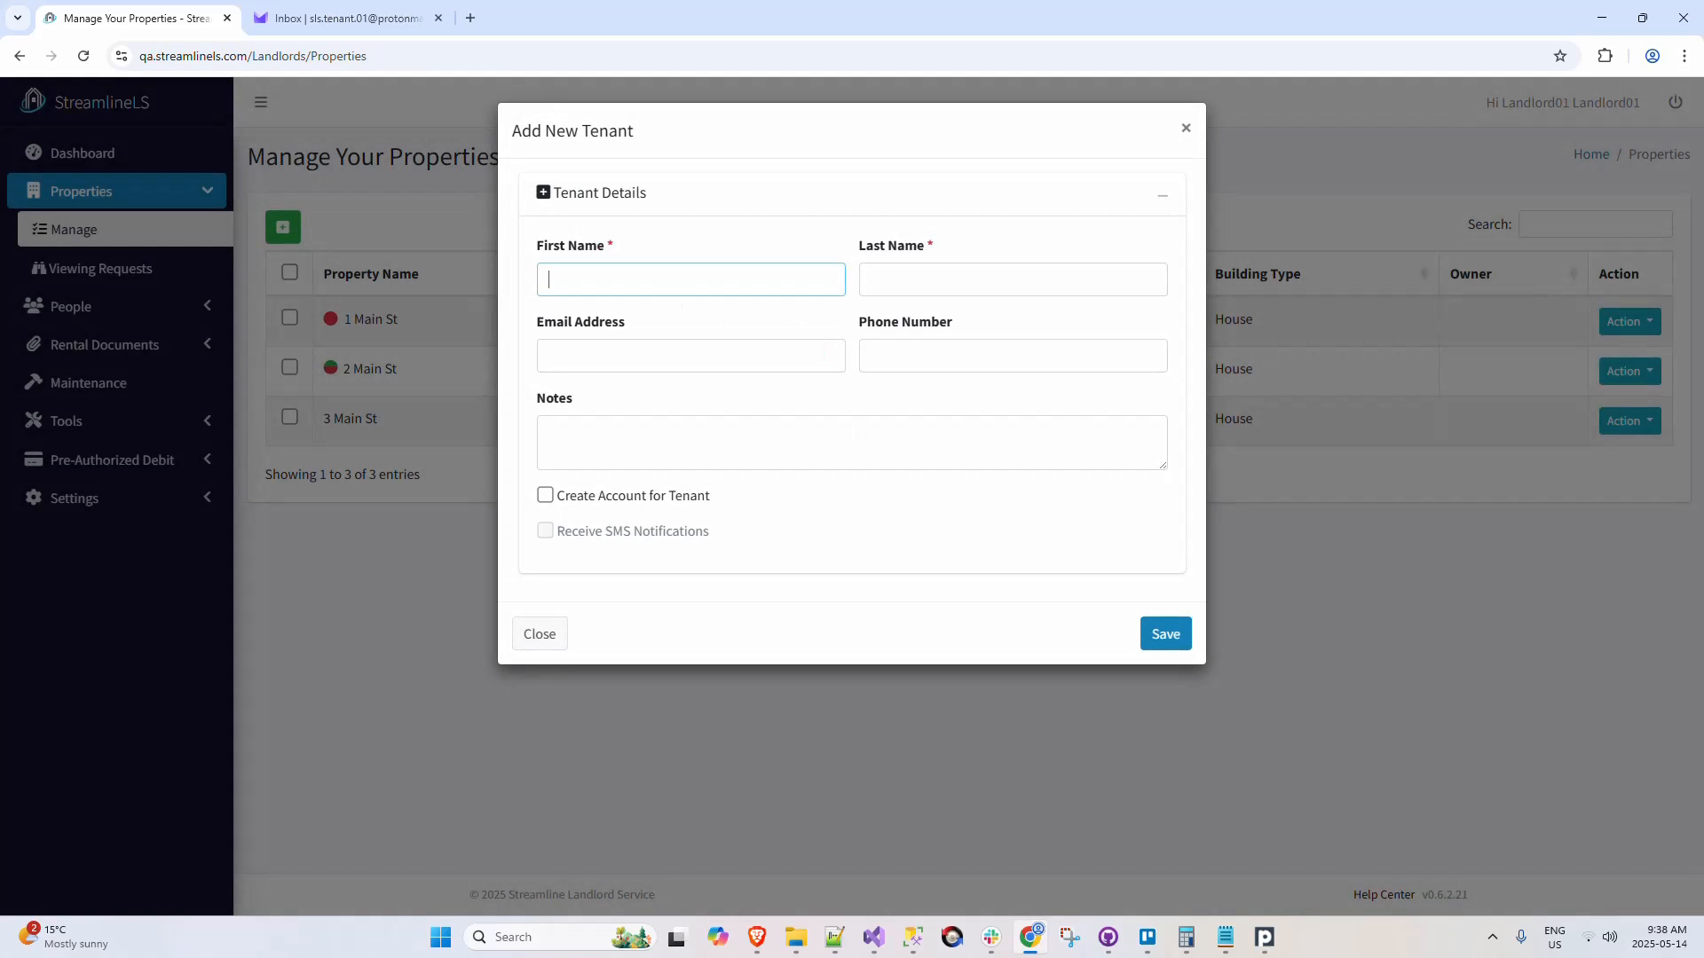
text(T01d)
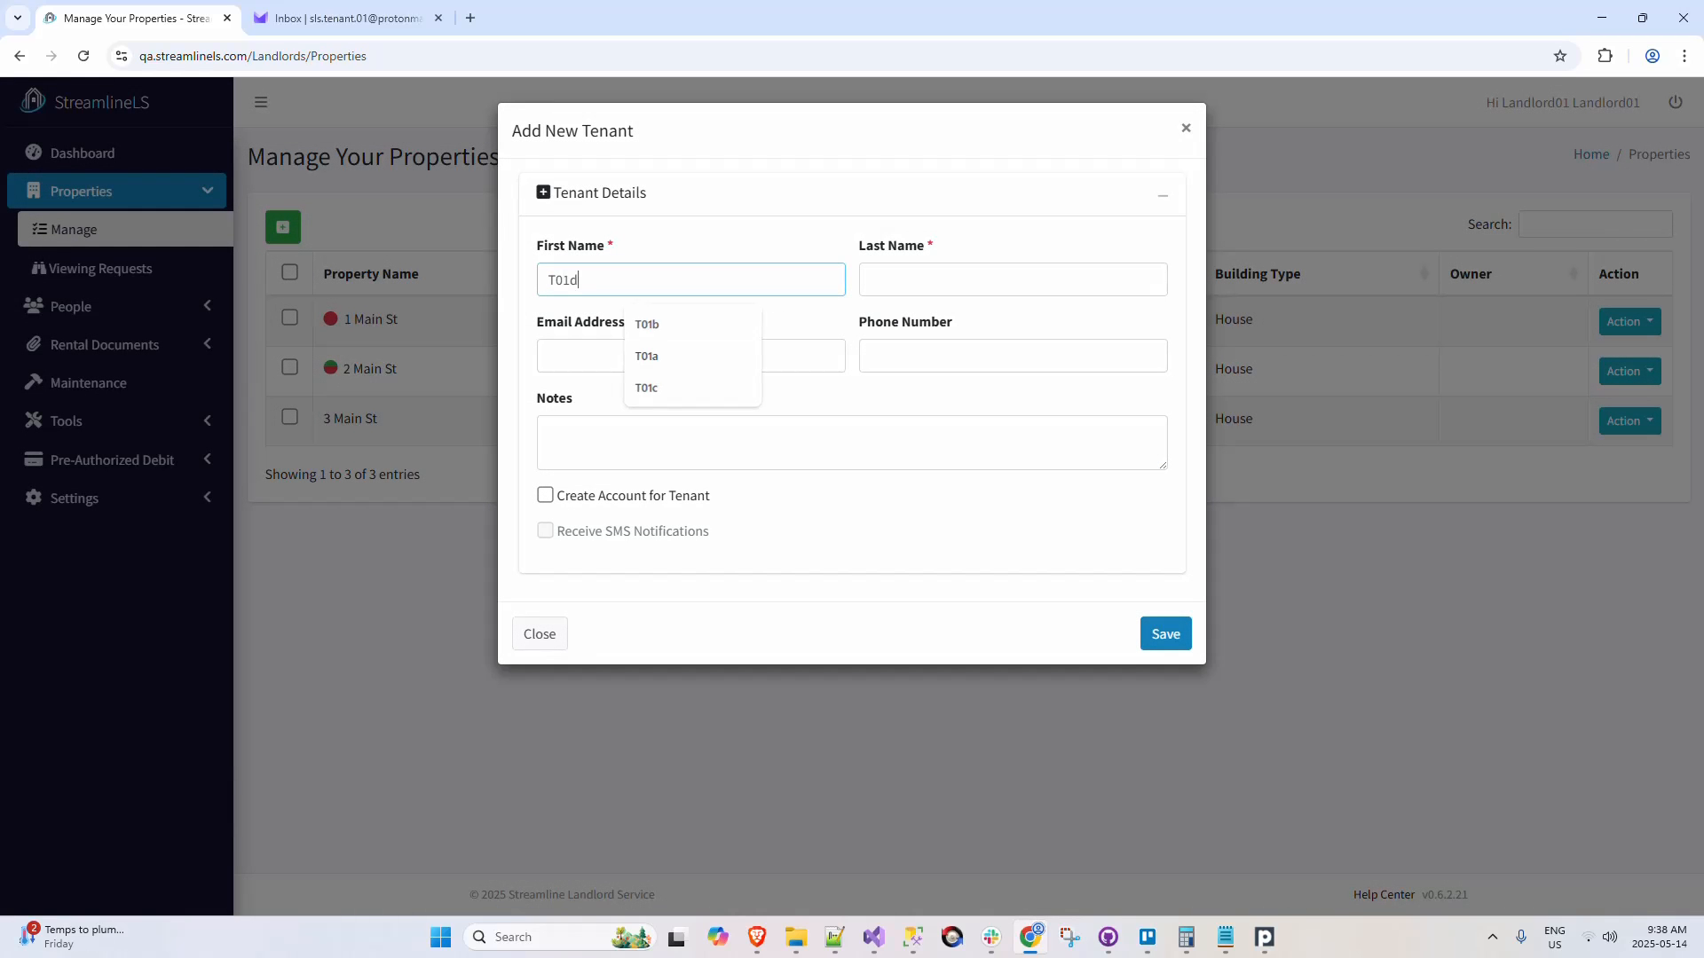
key(Tab)
text(T01d)
key(Tab)
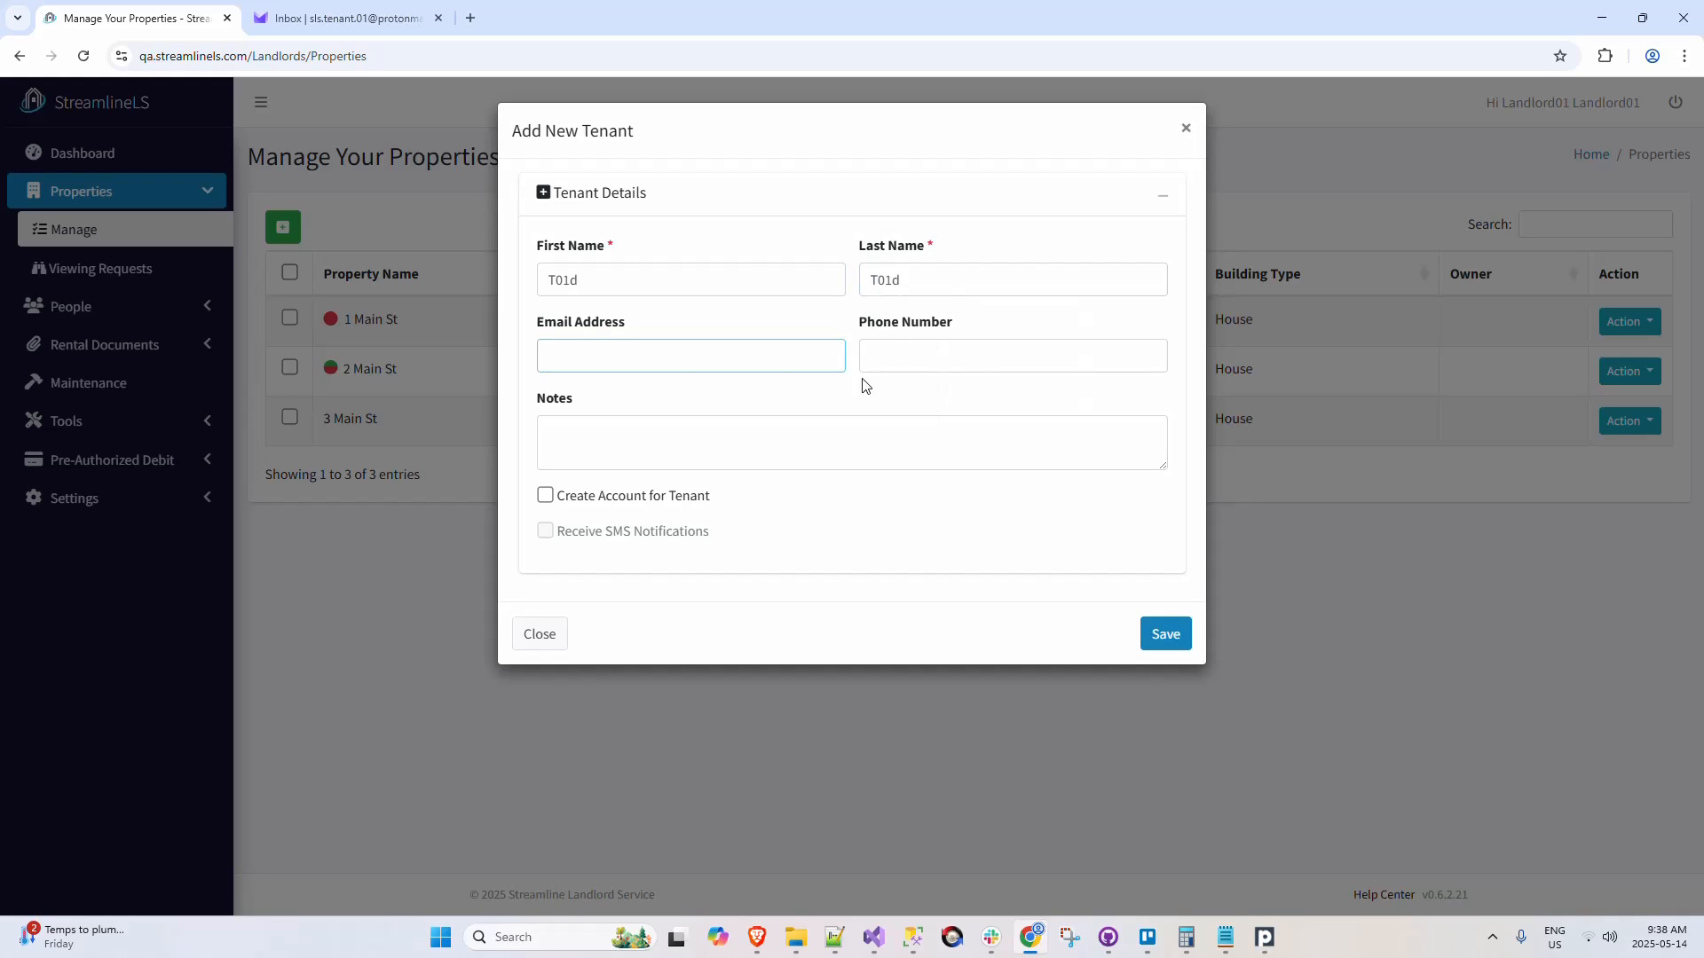
click(1170, 640)
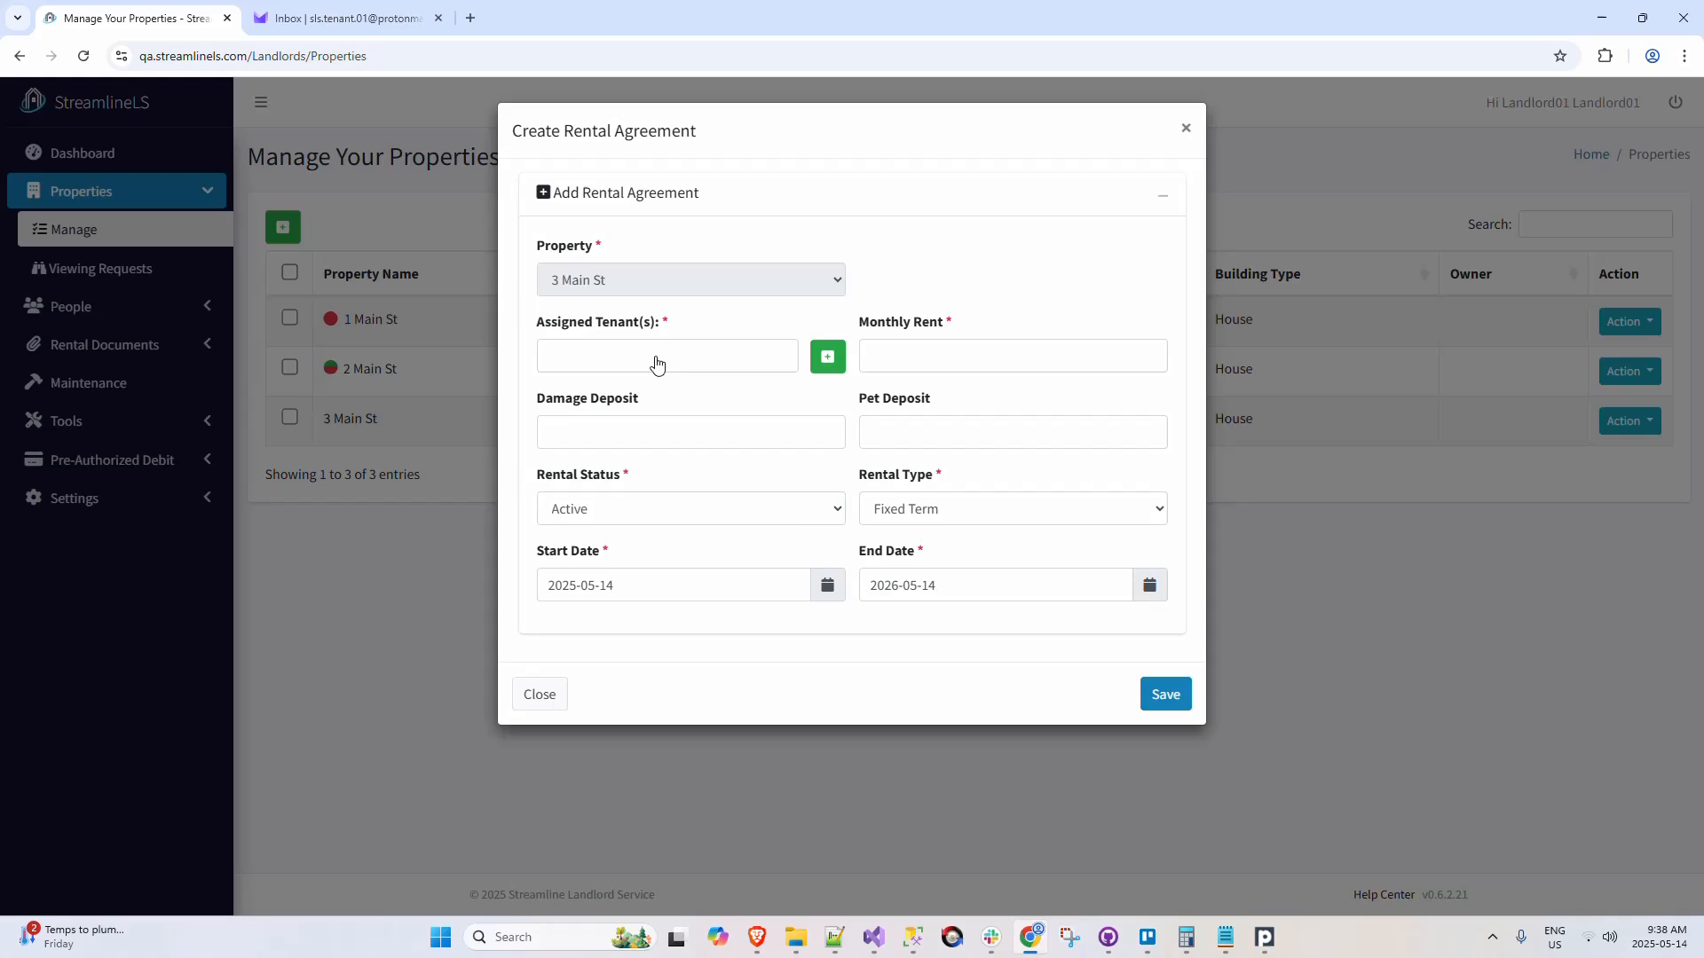
Step: Assign the newly created tenant to the 3 Main St agreement, set the monthly rent to 1000 and save the agreement
click(656, 363)
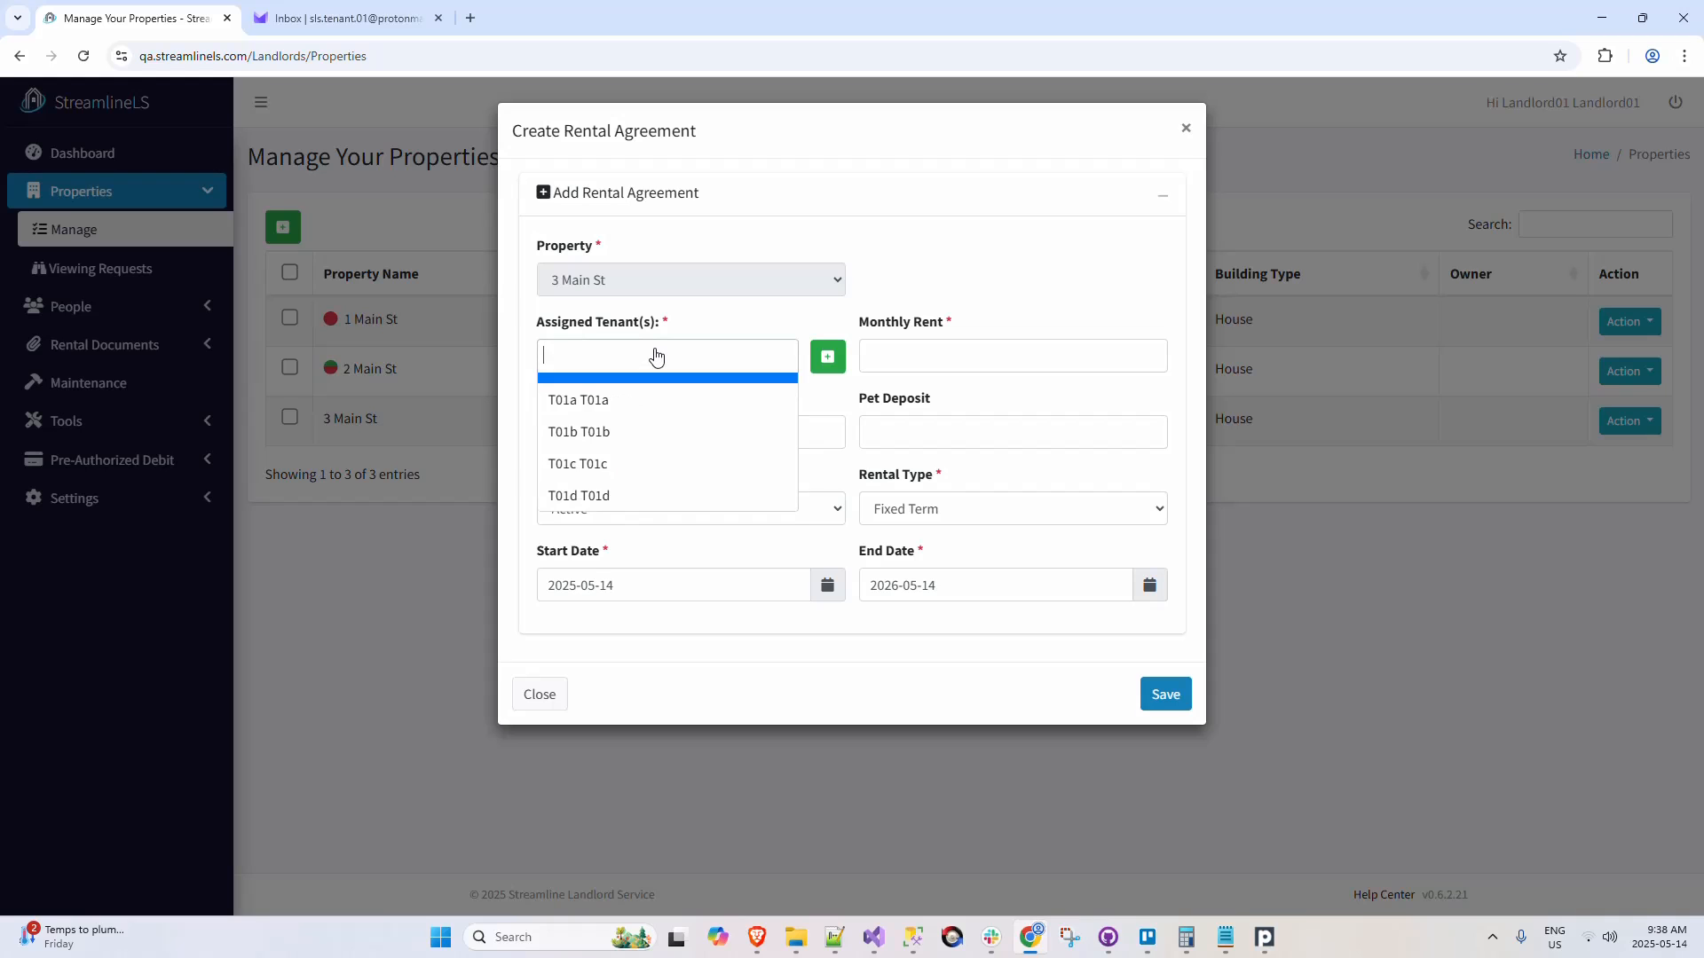
click(640, 497)
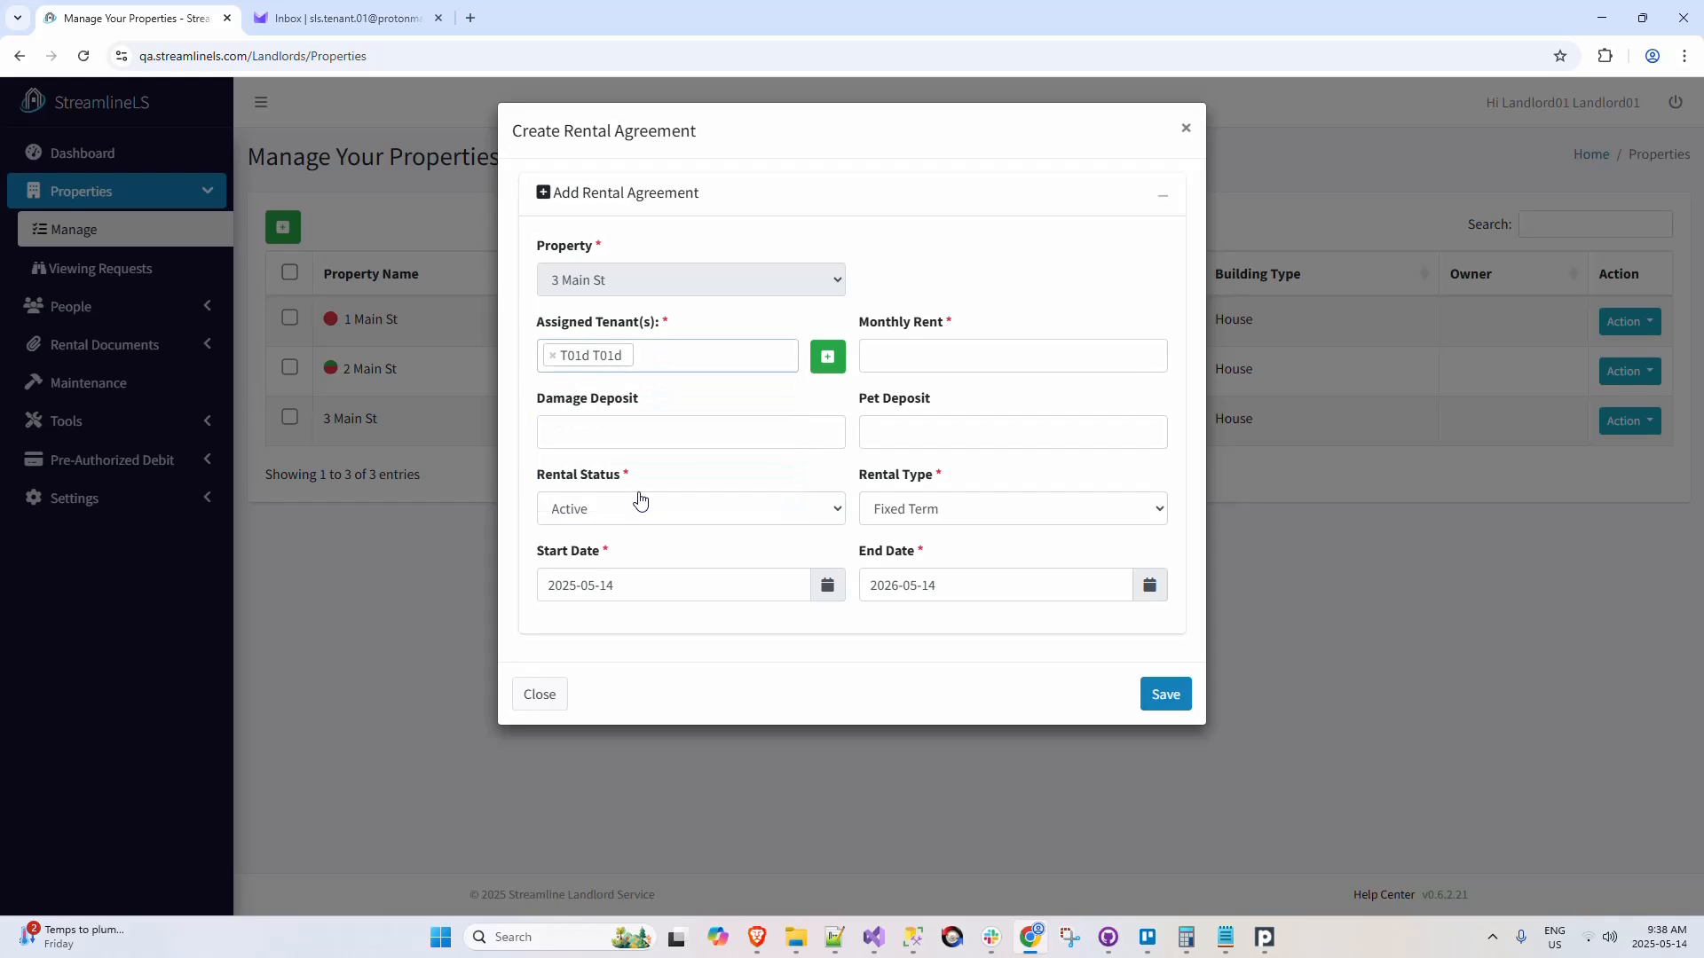
click(928, 356)
click(968, 400)
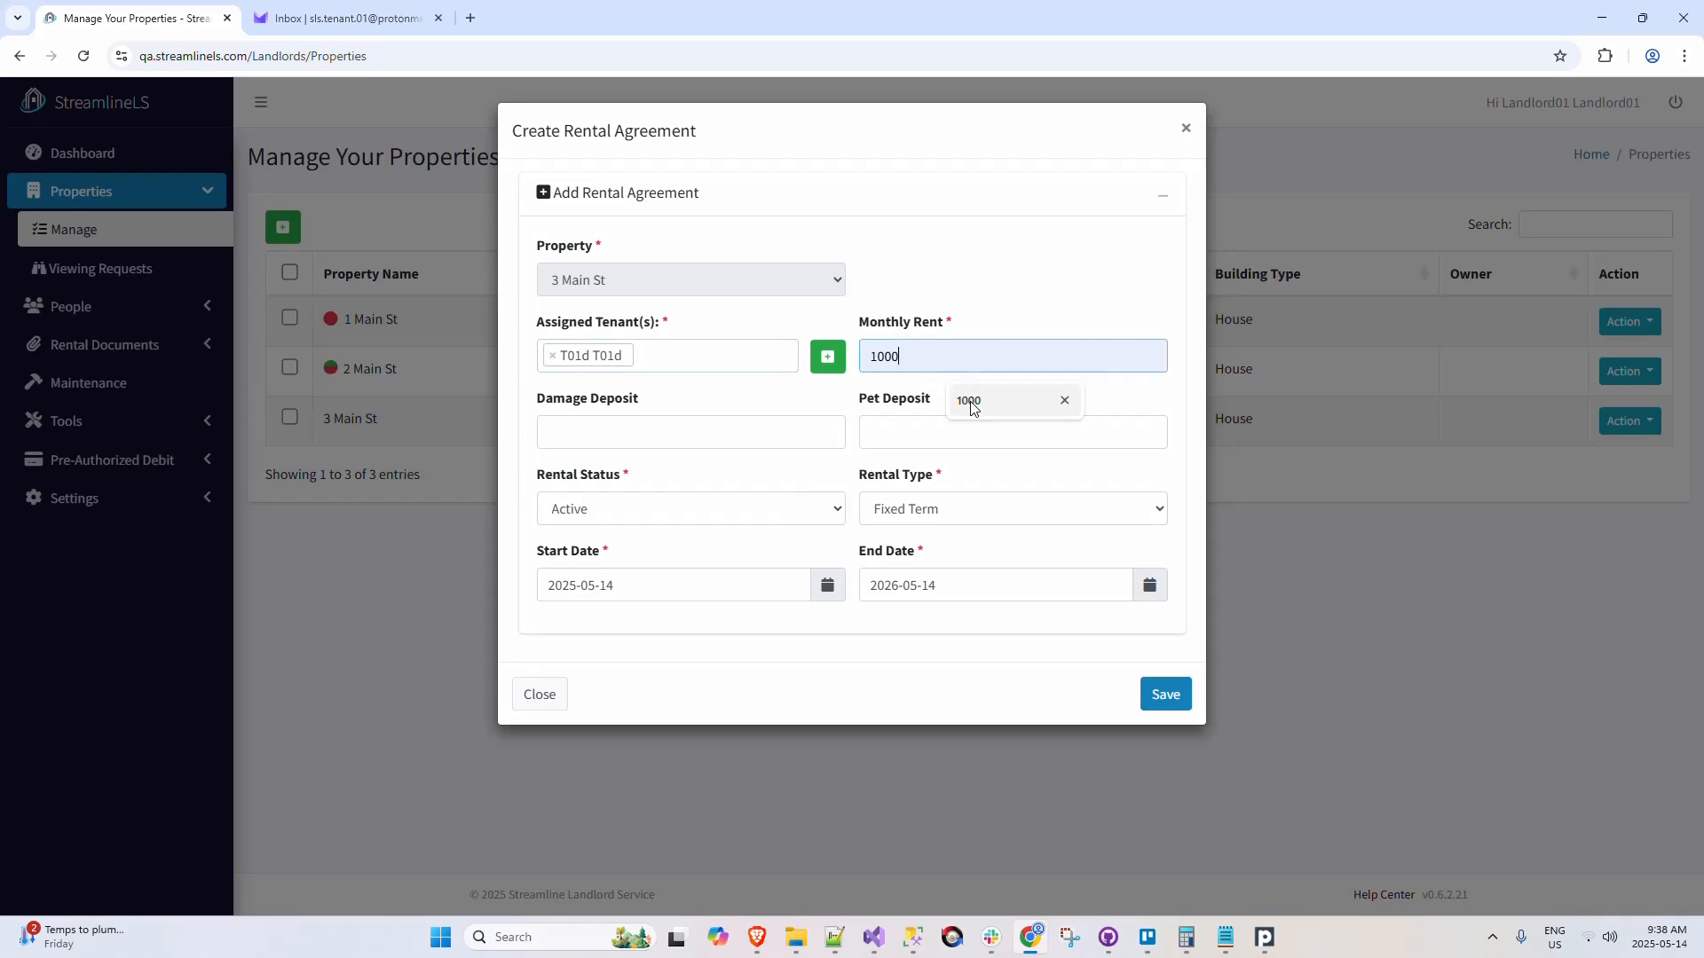
click(1159, 705)
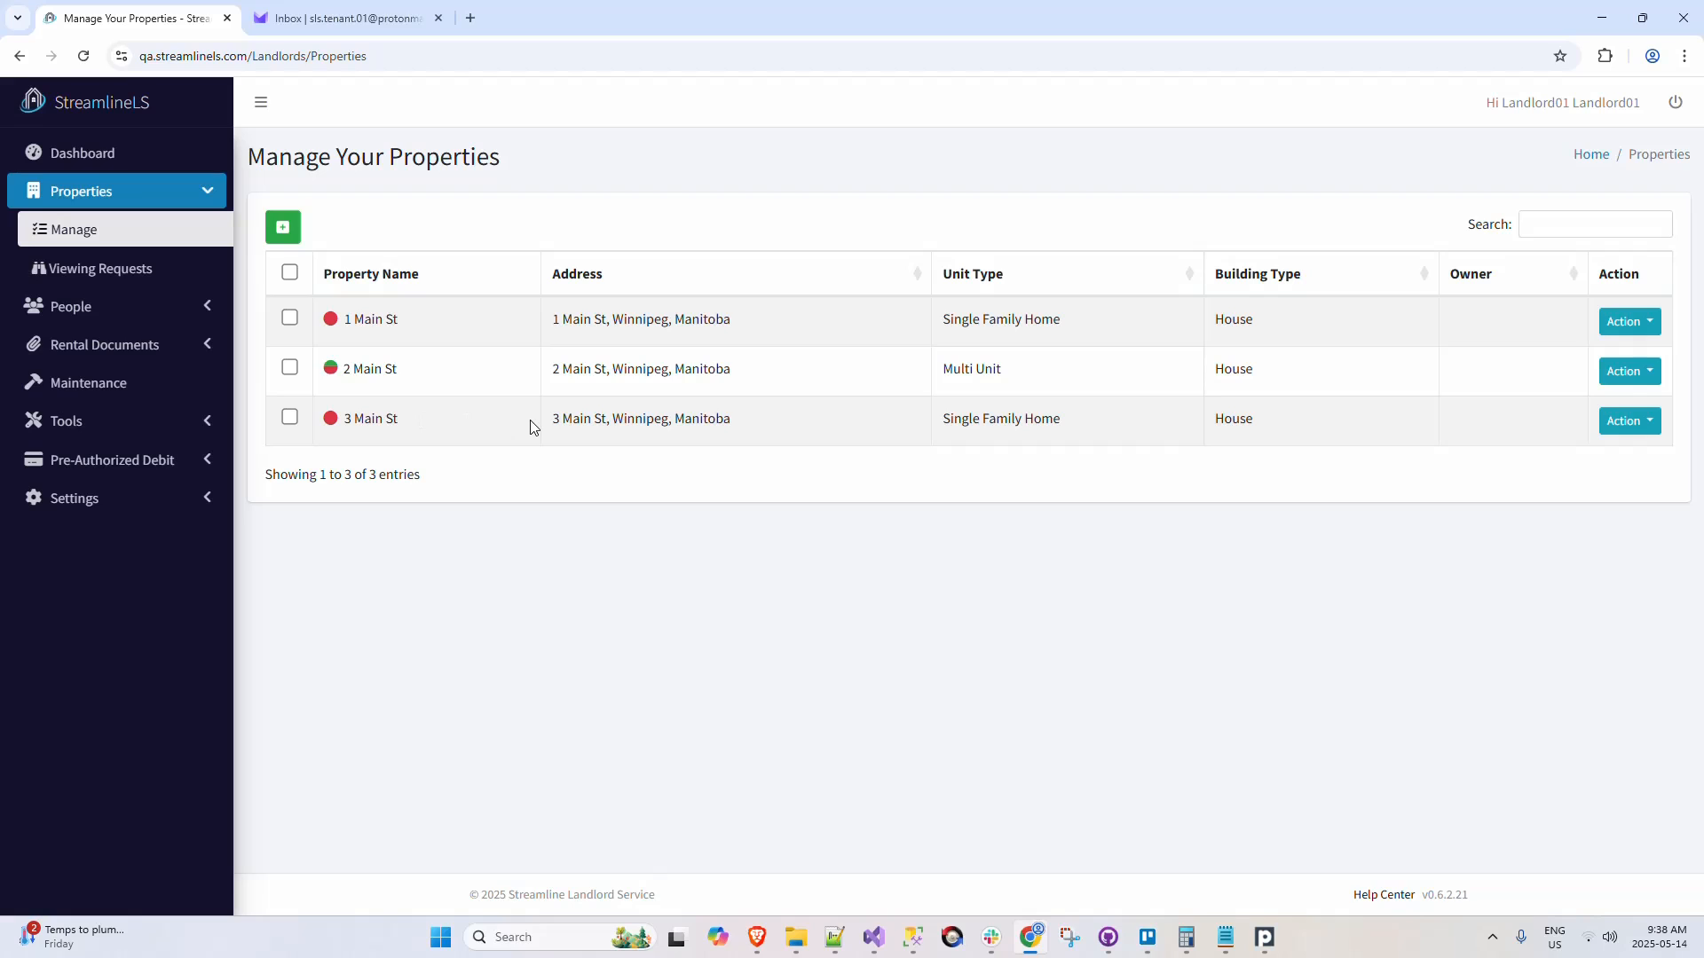
click(191, 316)
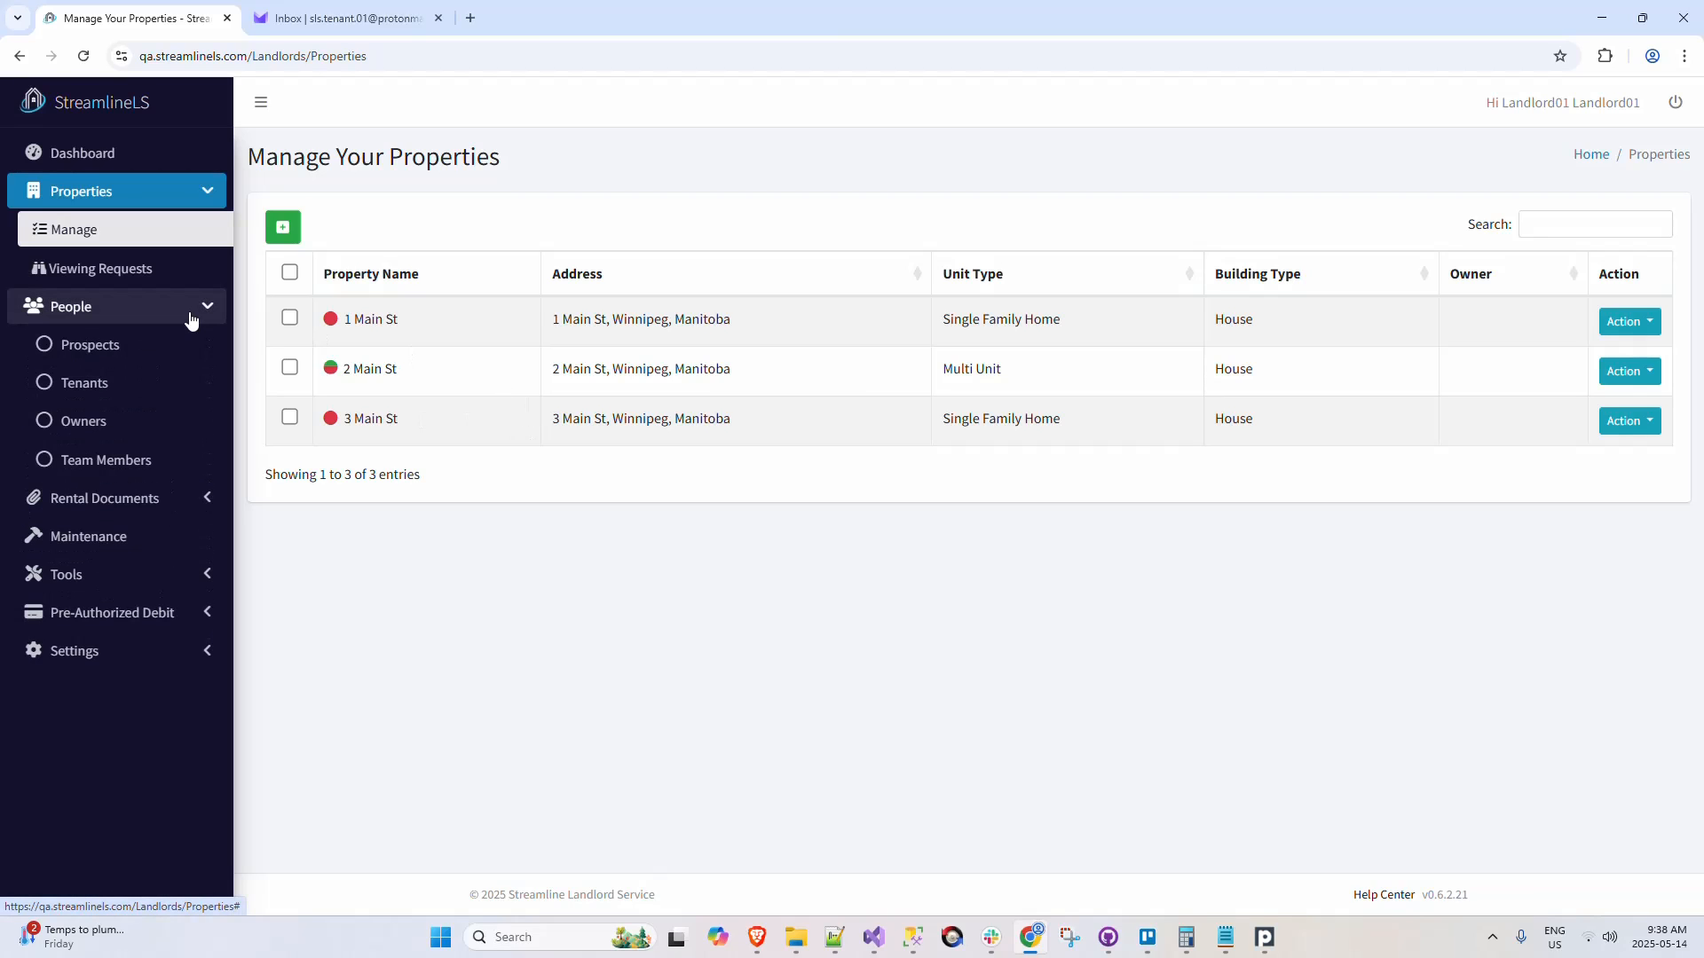
click(191, 318)
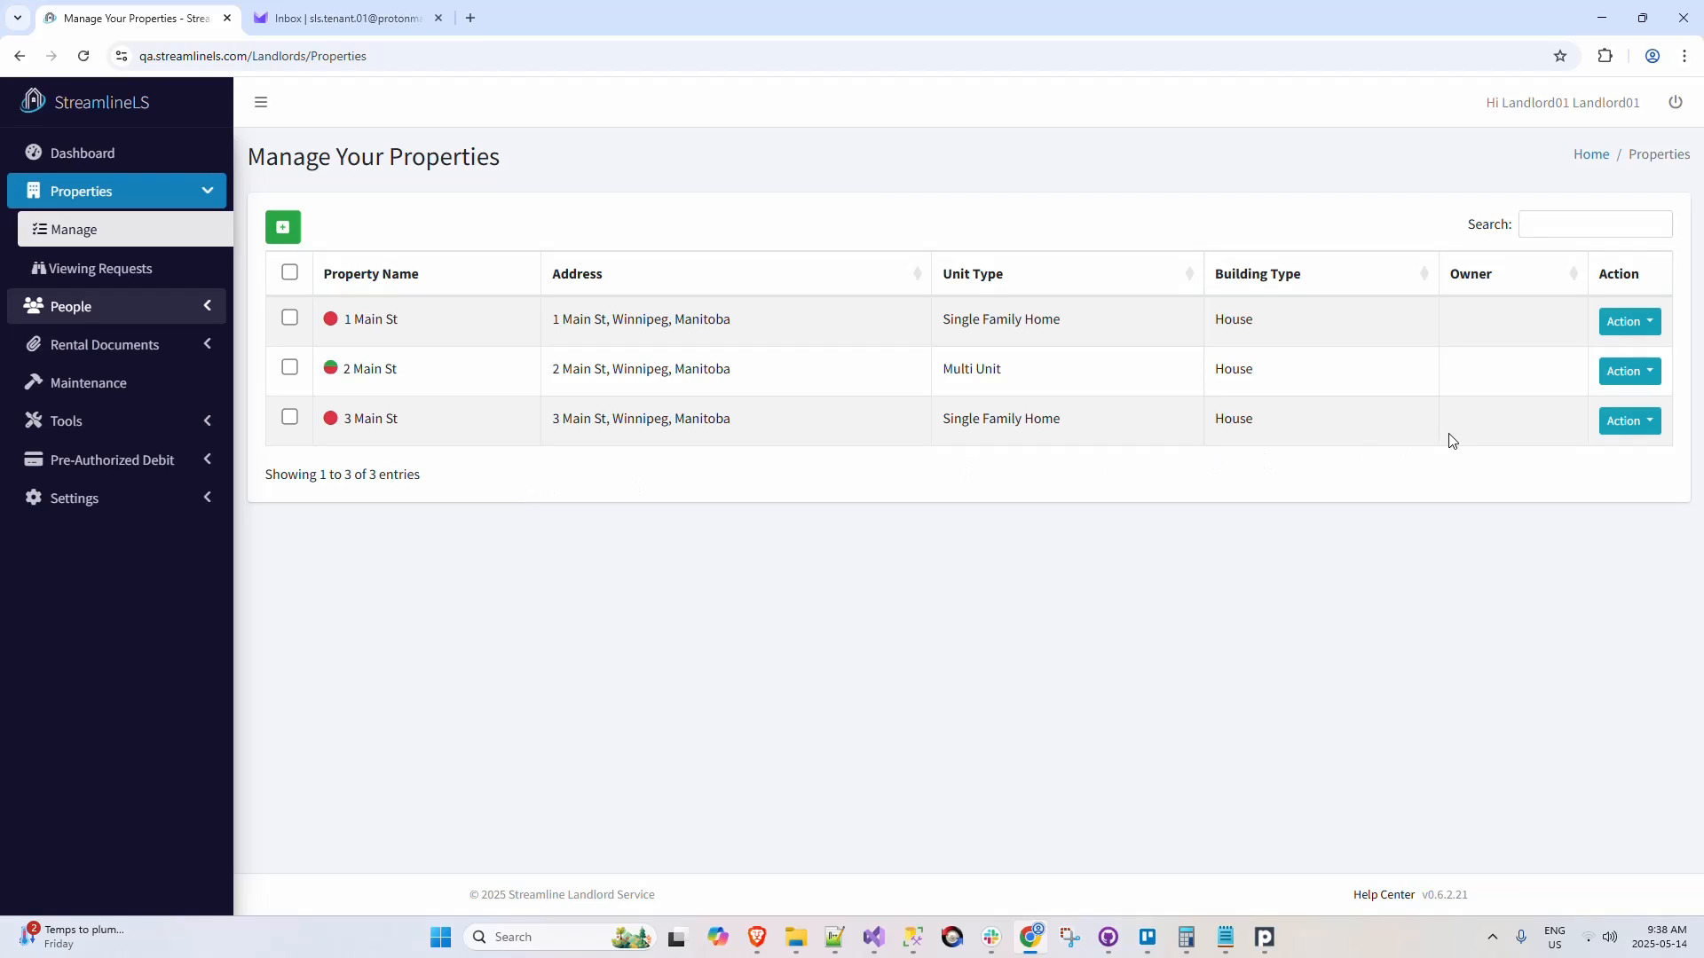
Step: Open the pre-authorized debit setup for the tenant through payment management of 3 Main St's rental agreement
click(1635, 427)
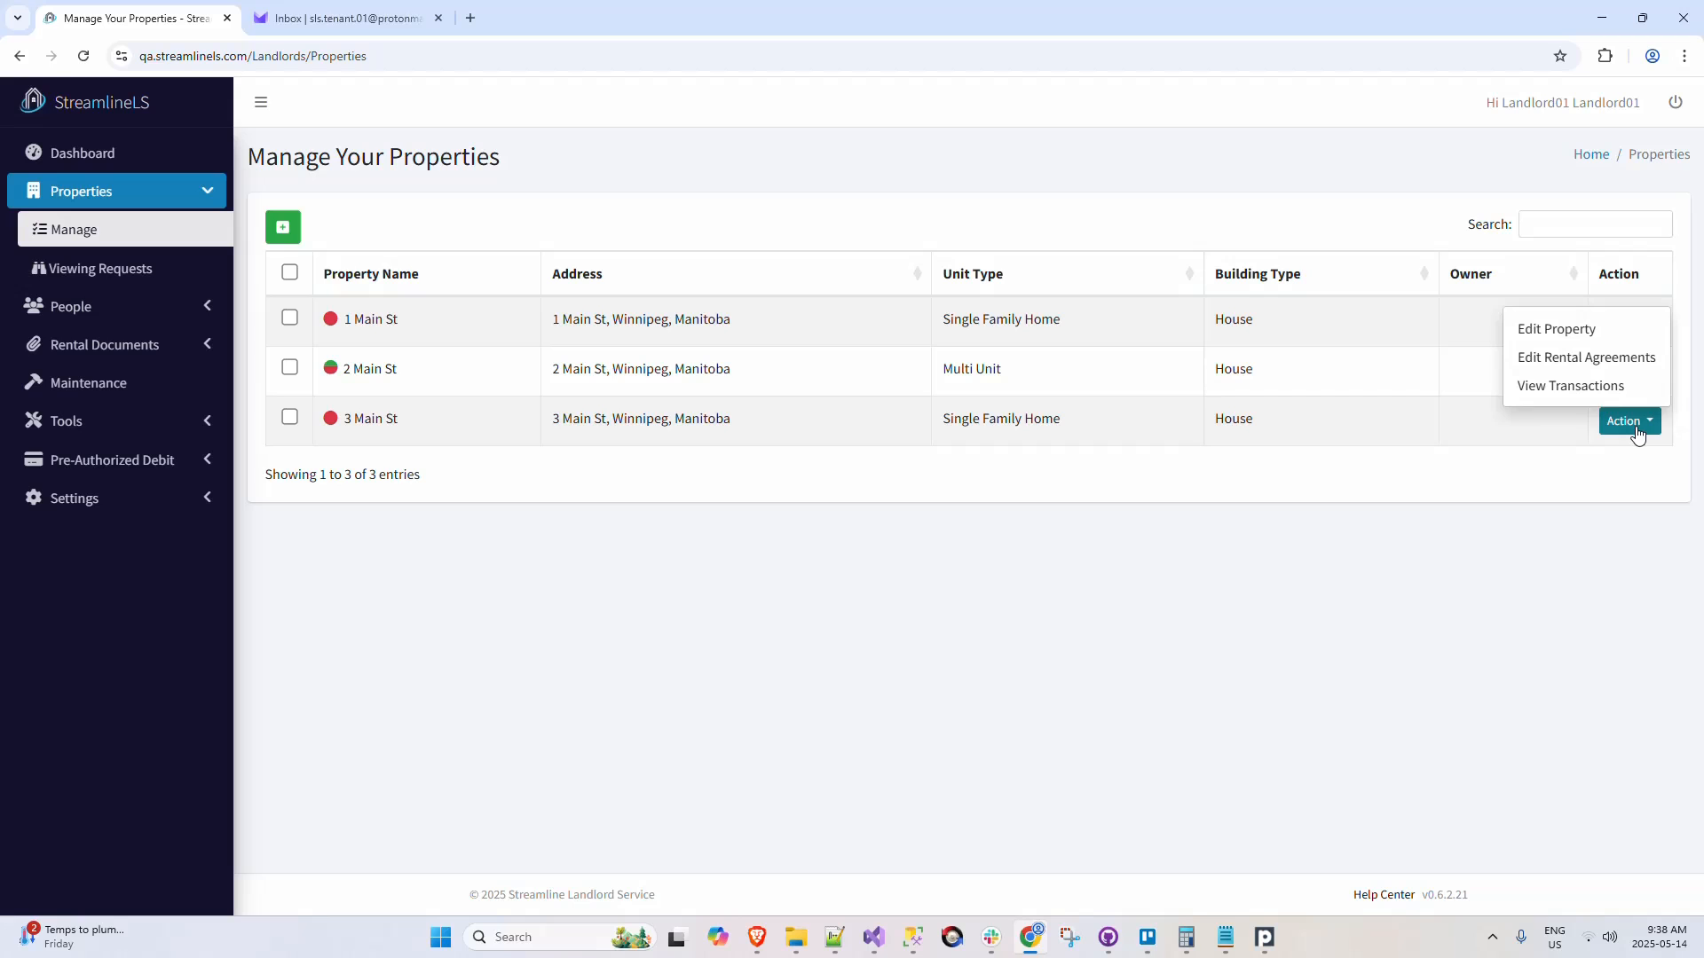
click(1621, 359)
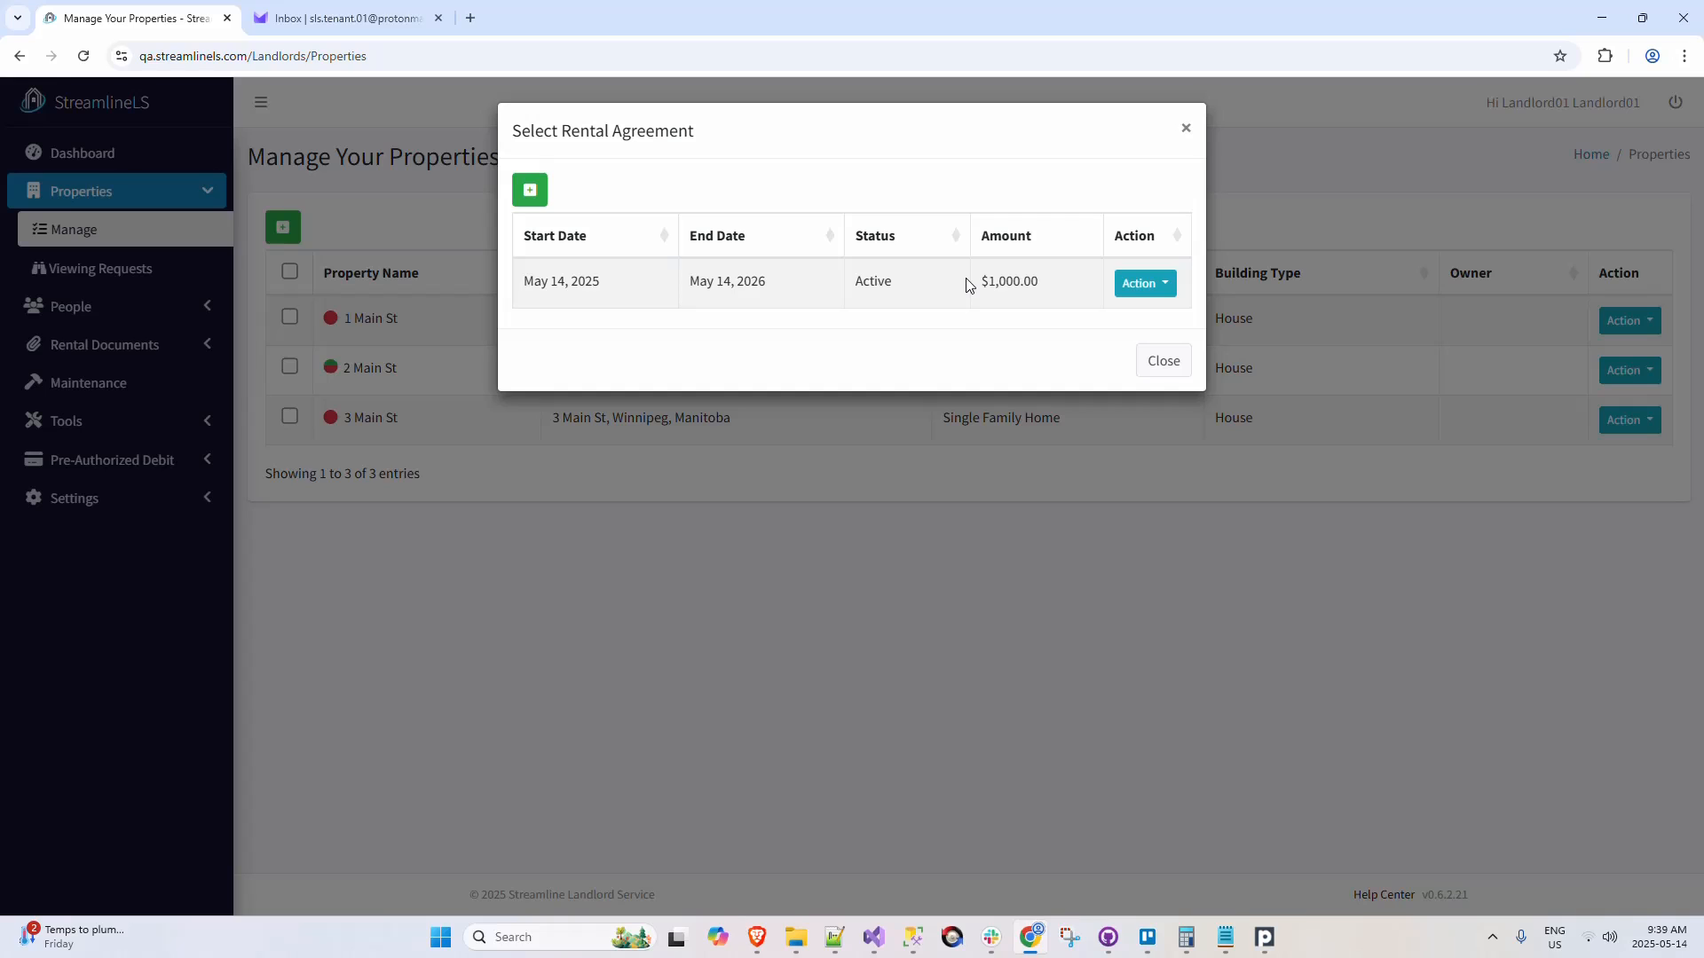
click(1137, 286)
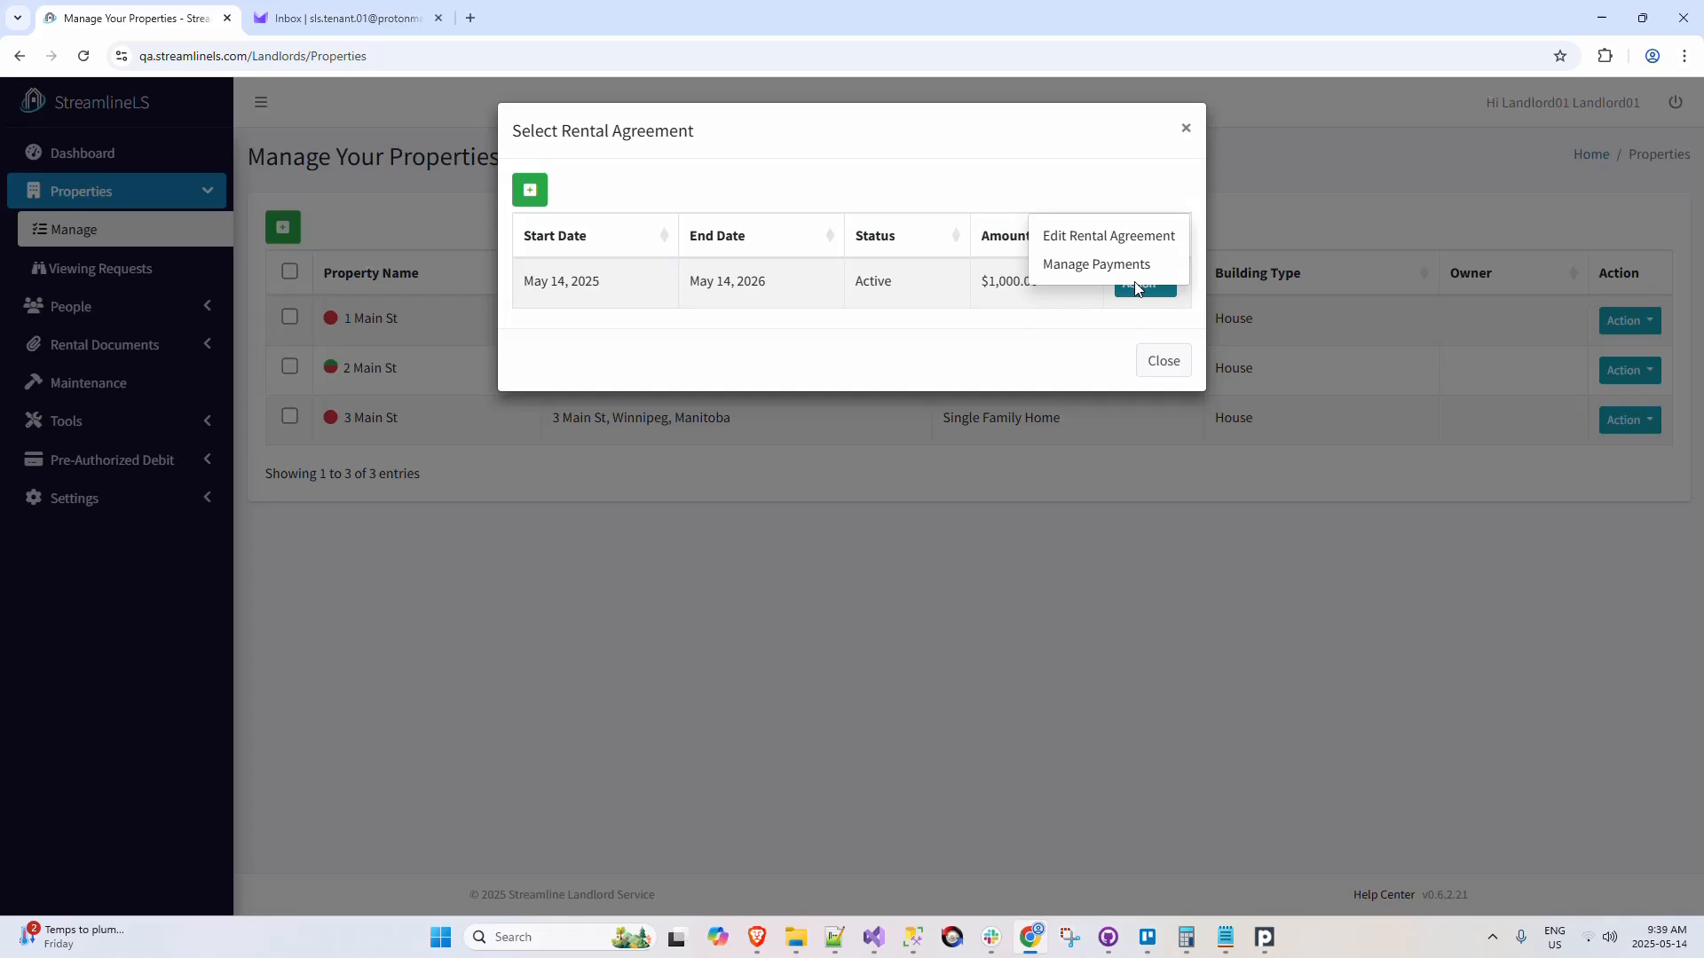
click(1081, 266)
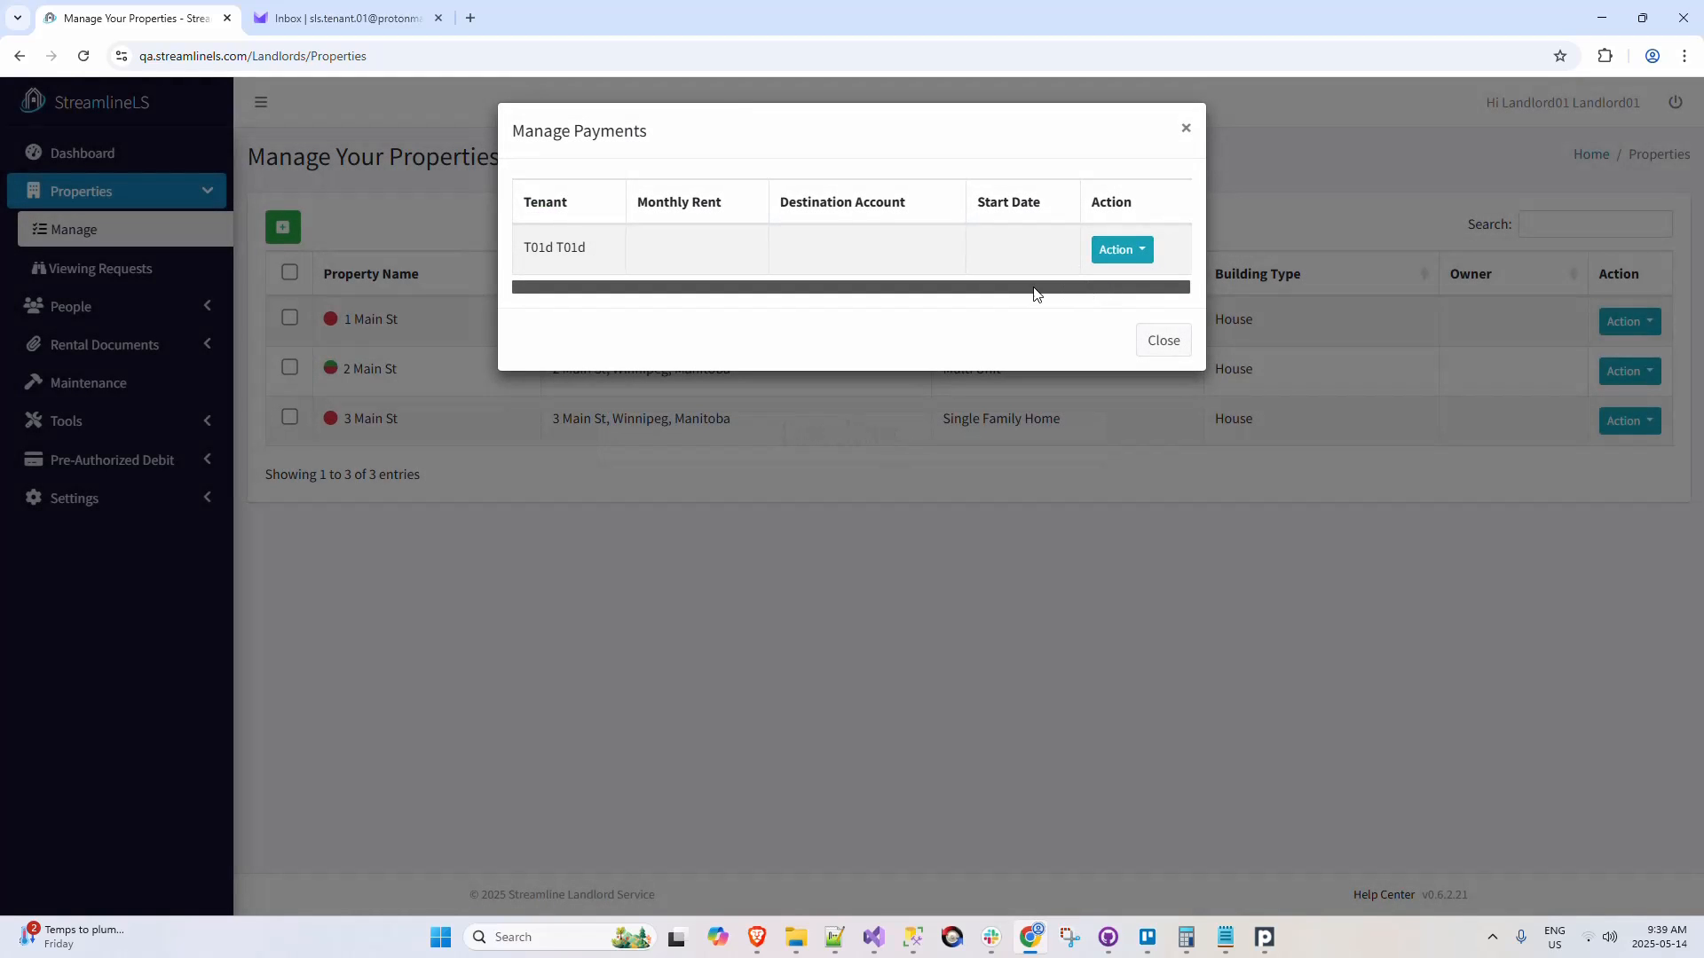
click(1120, 250)
click(1109, 213)
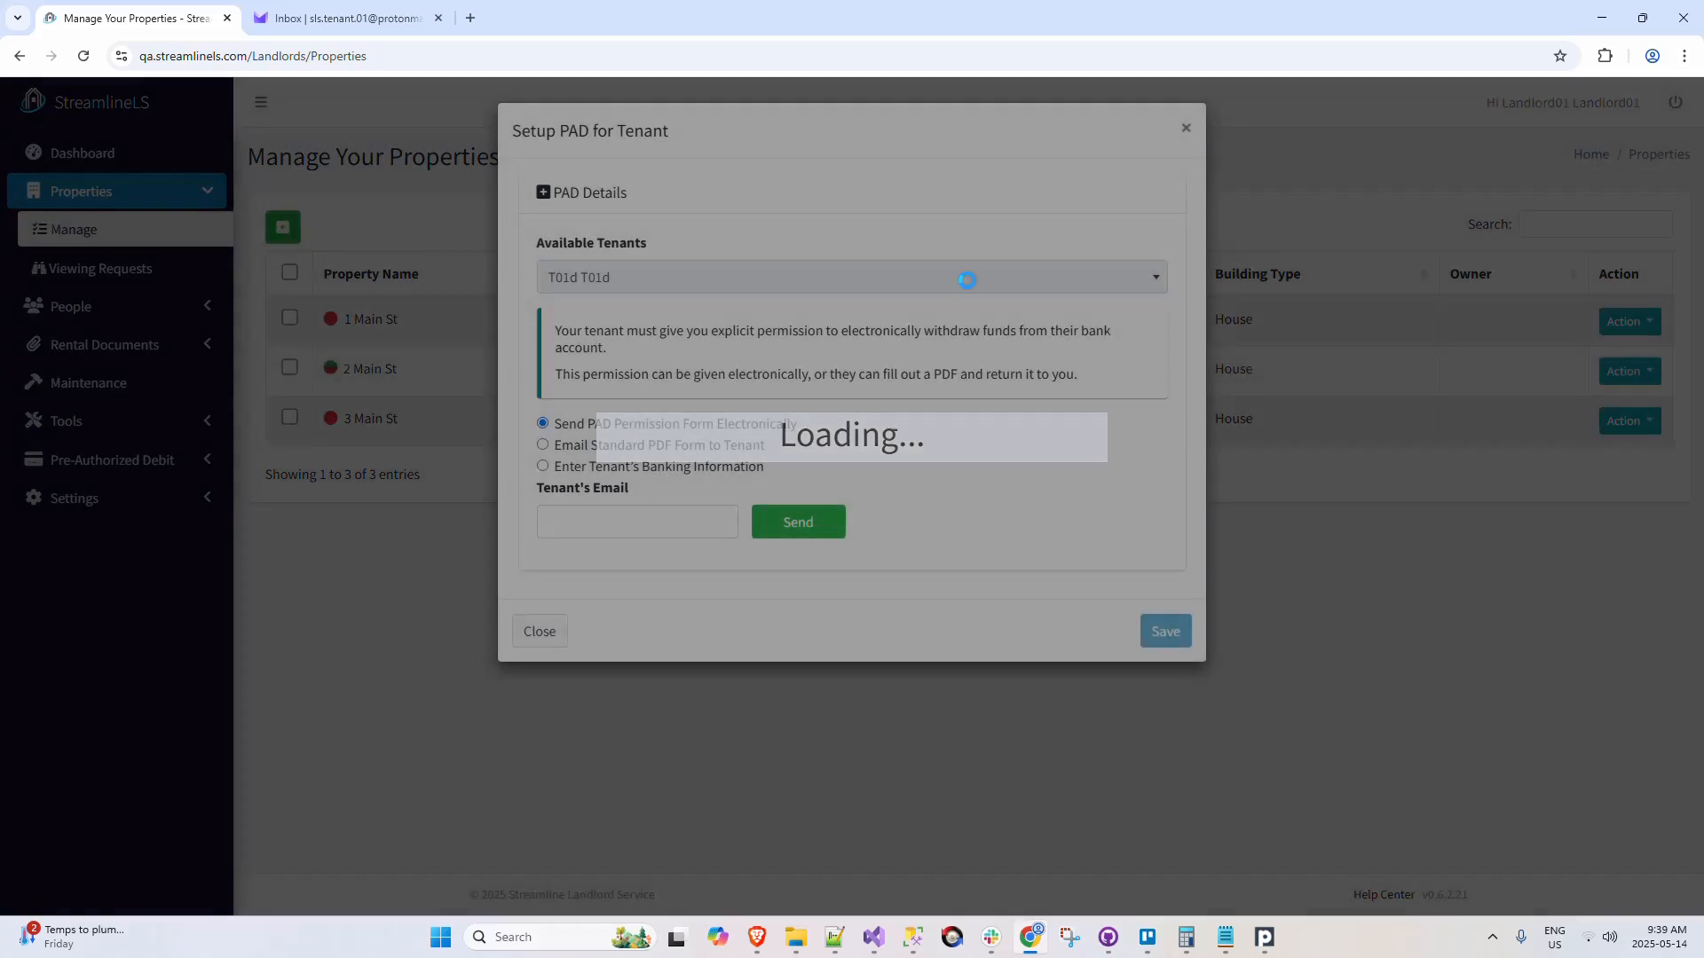
Step: Choose to enter the tenant's banking information, fill in the transit number, institution number 001 and account number, and save the setup
click(661, 468)
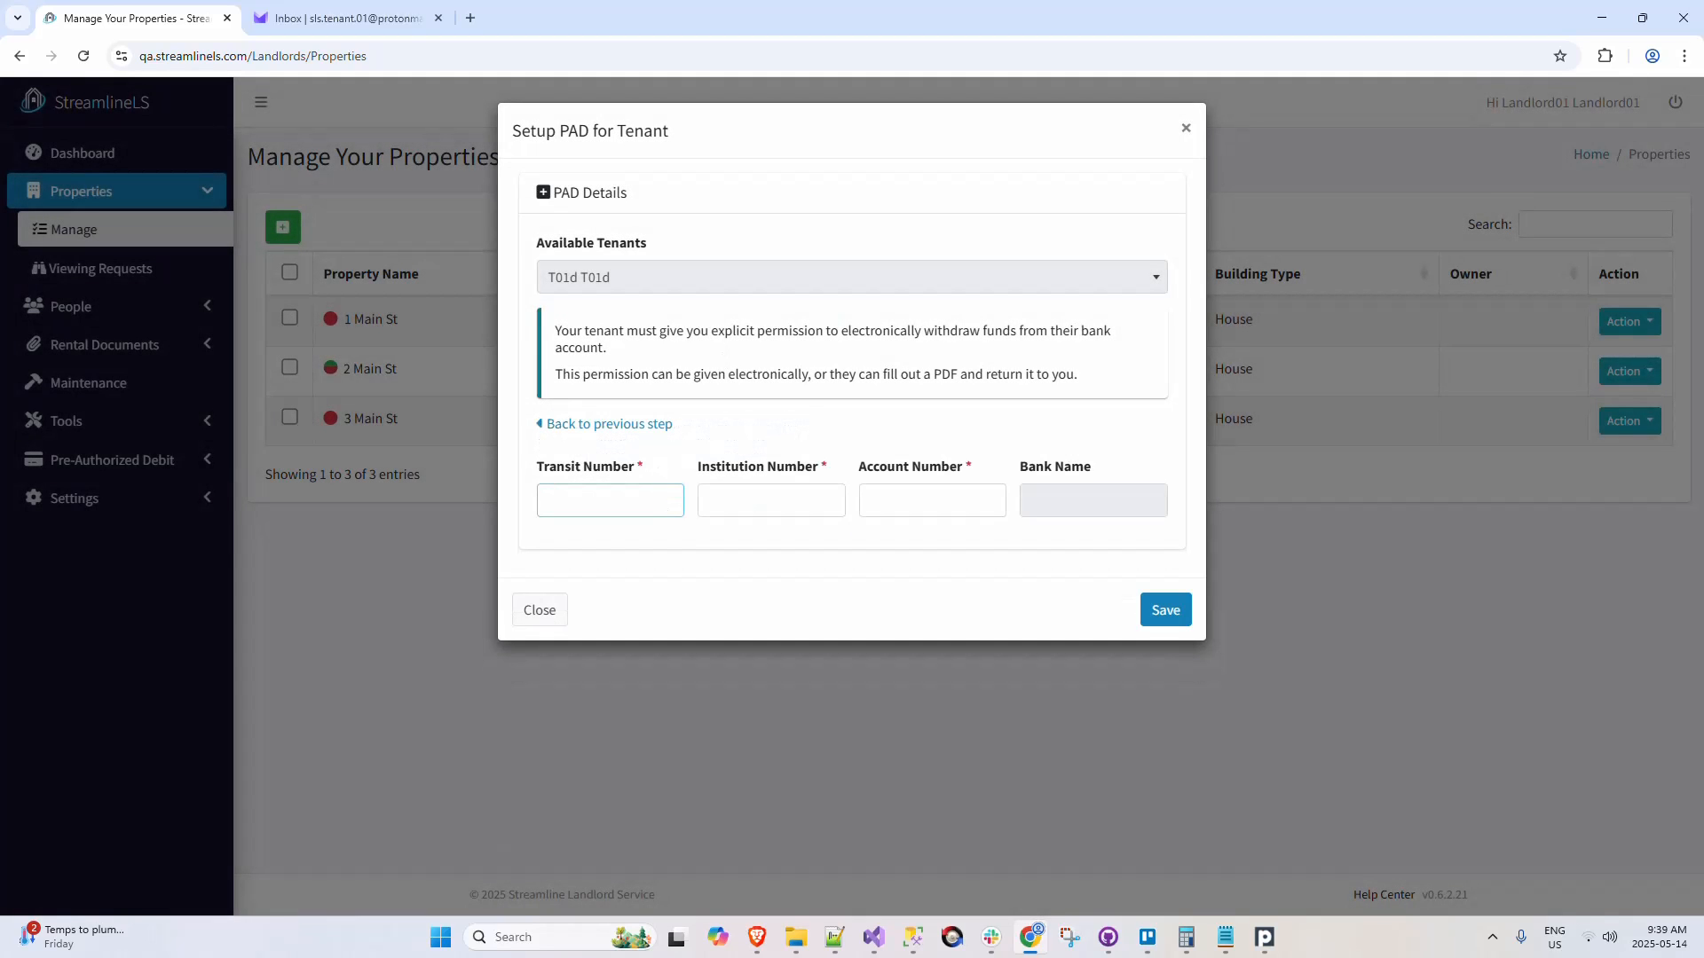
key(Tab)
text(001)
key(Tab)
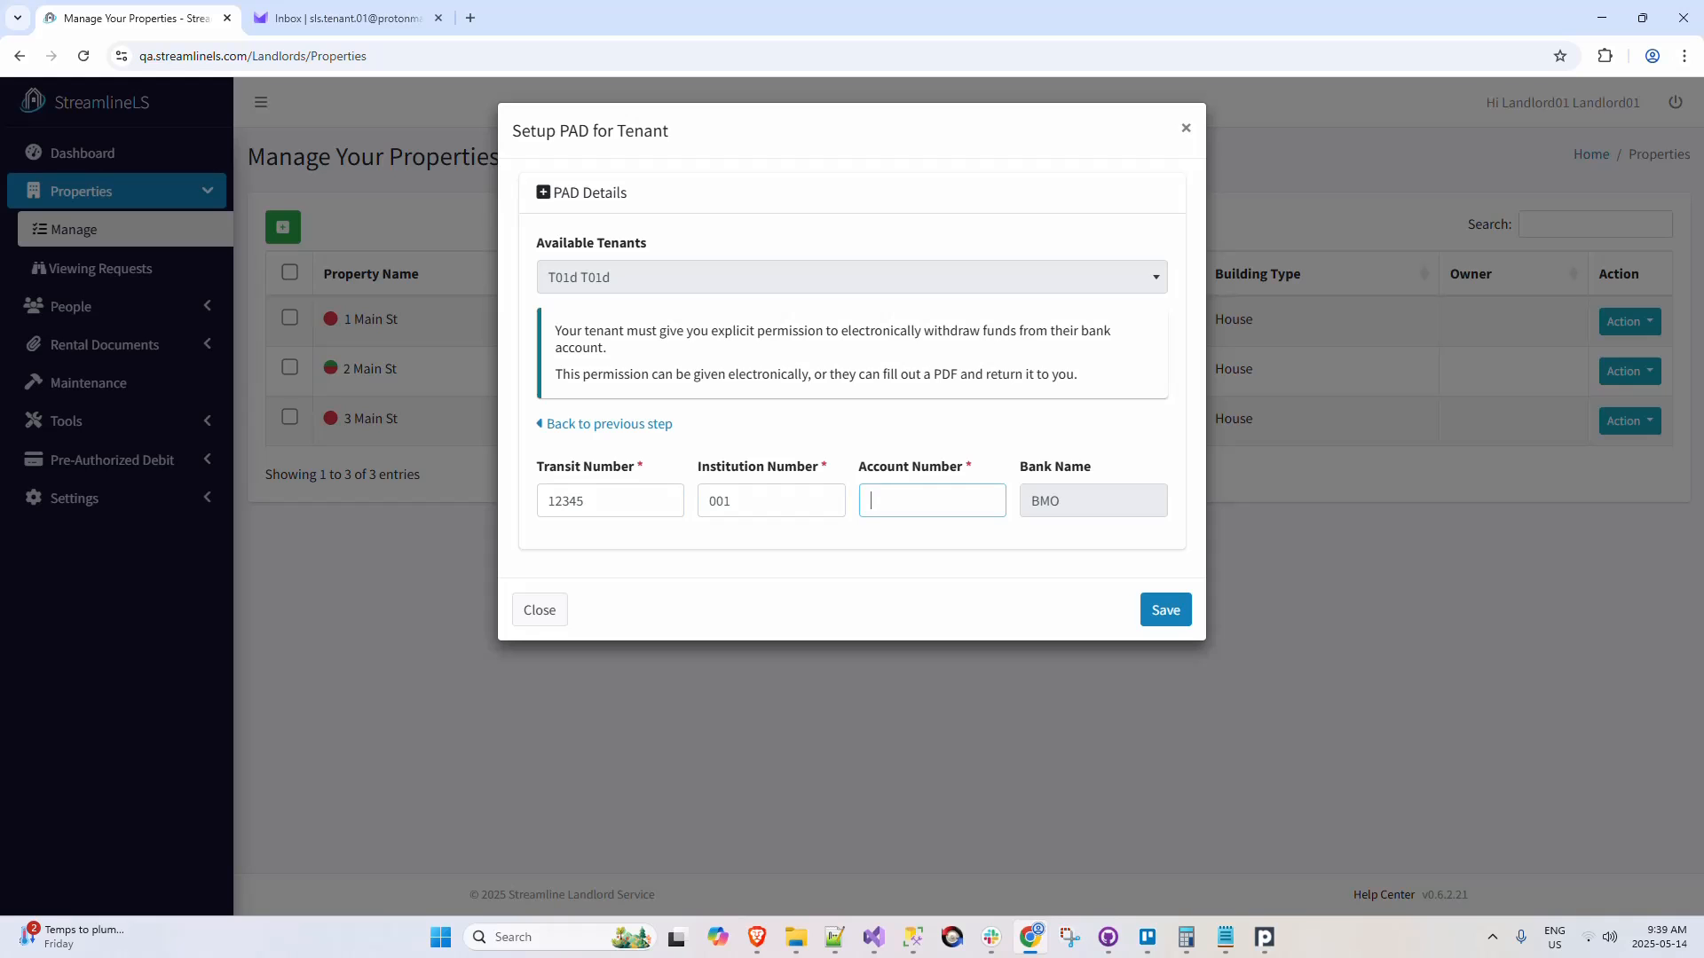
text(12345)
click(1160, 612)
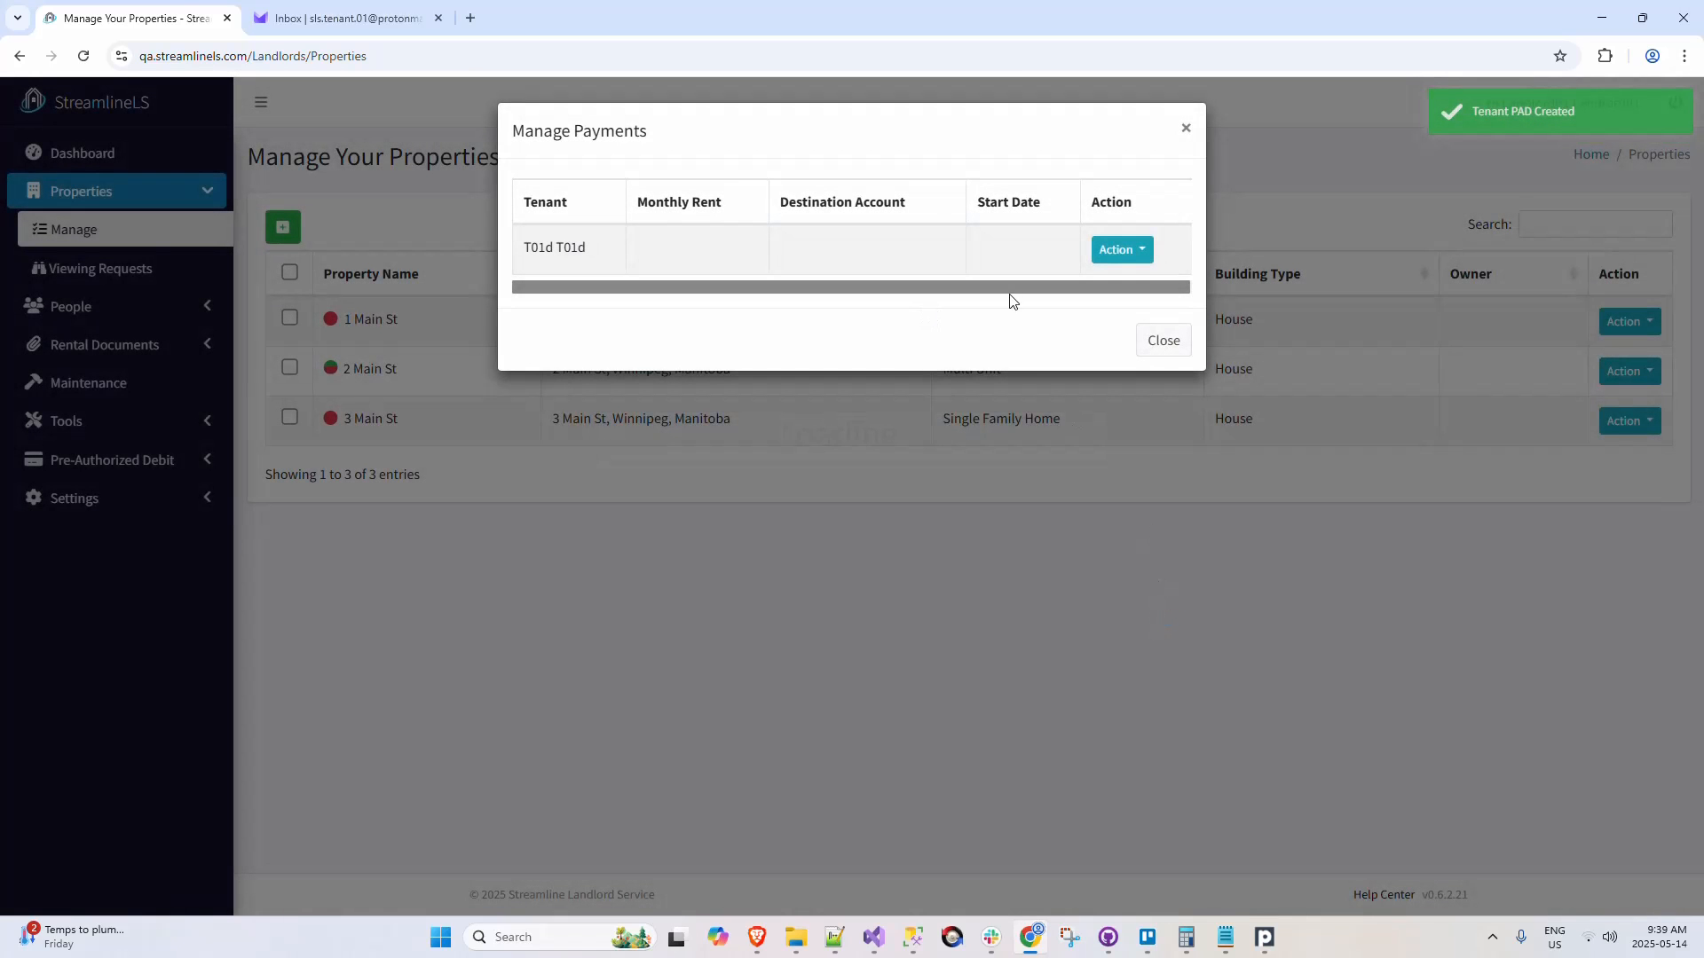
Step: Create a monthly rent payment of 1000.00 into StreamlineLS - Primary starting Jun 1, 2025, and return to the properties list
click(1112, 252)
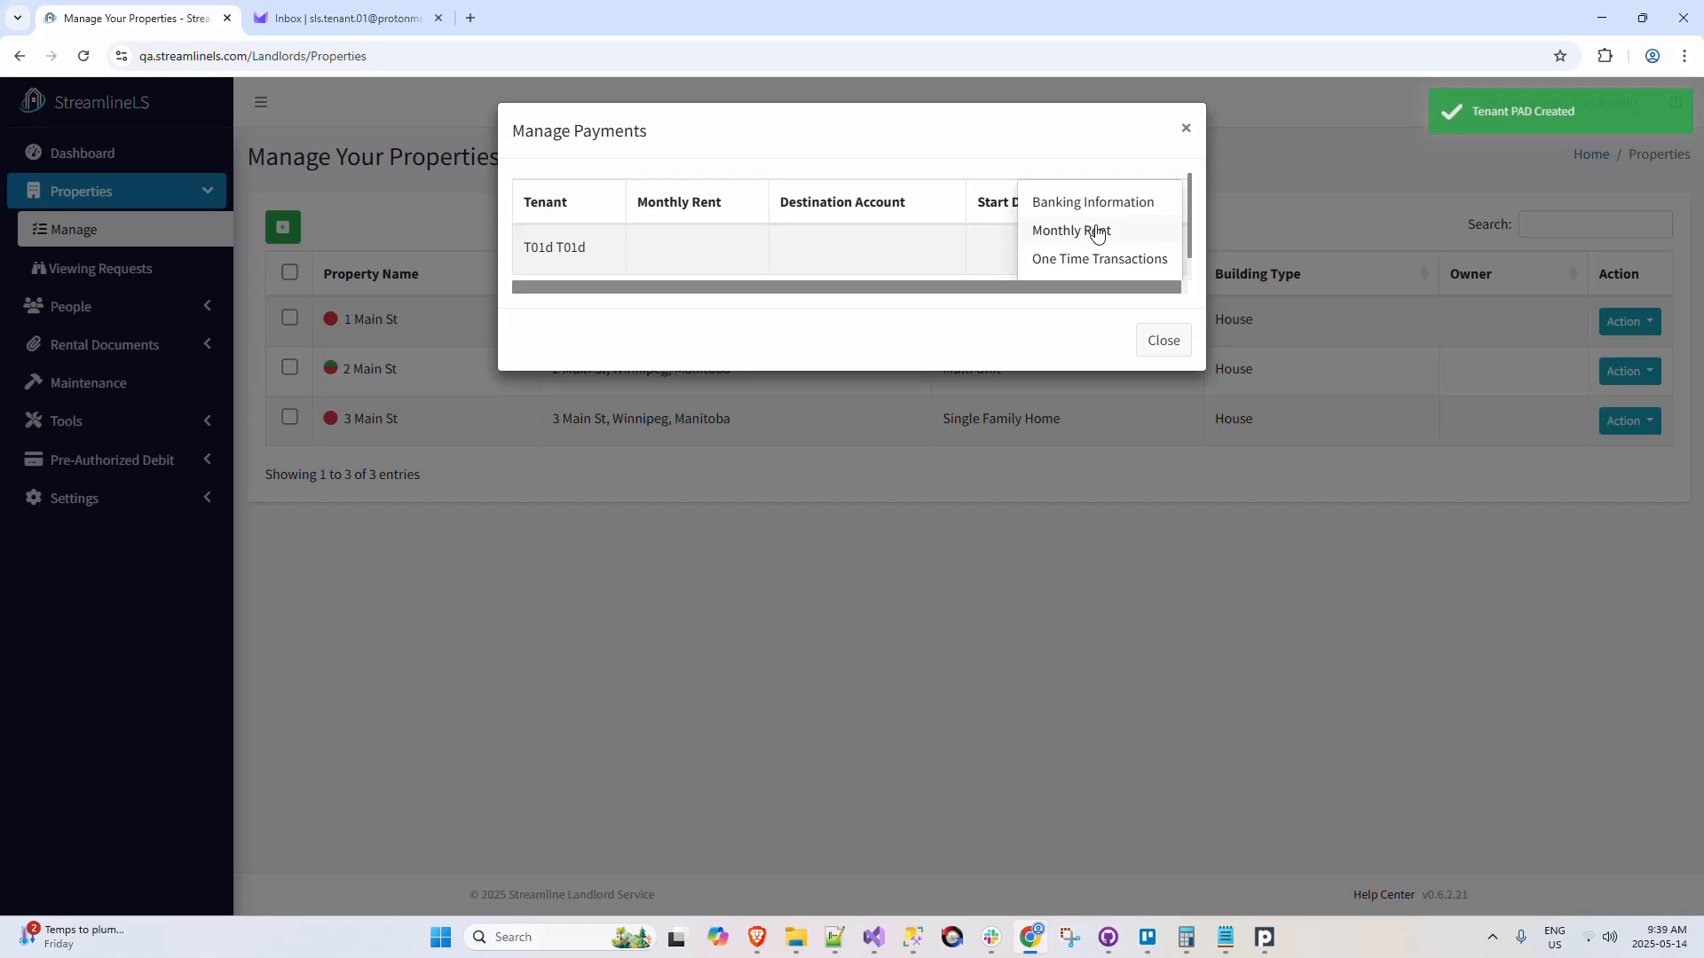
click(1098, 231)
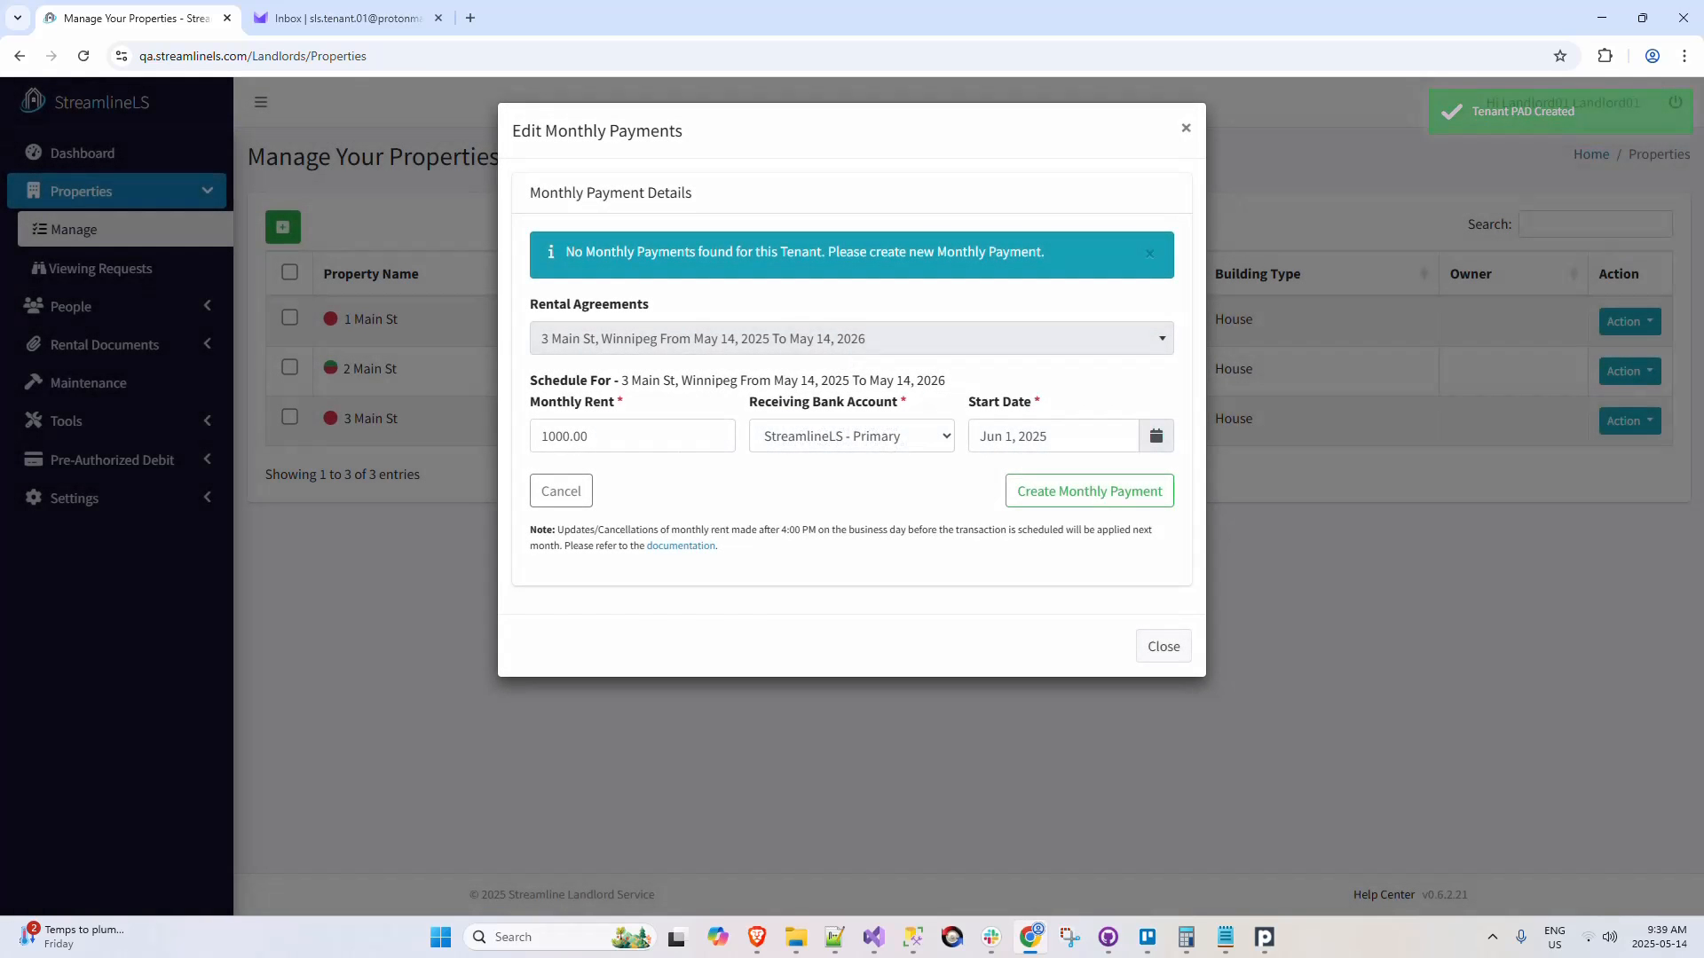
click(1091, 493)
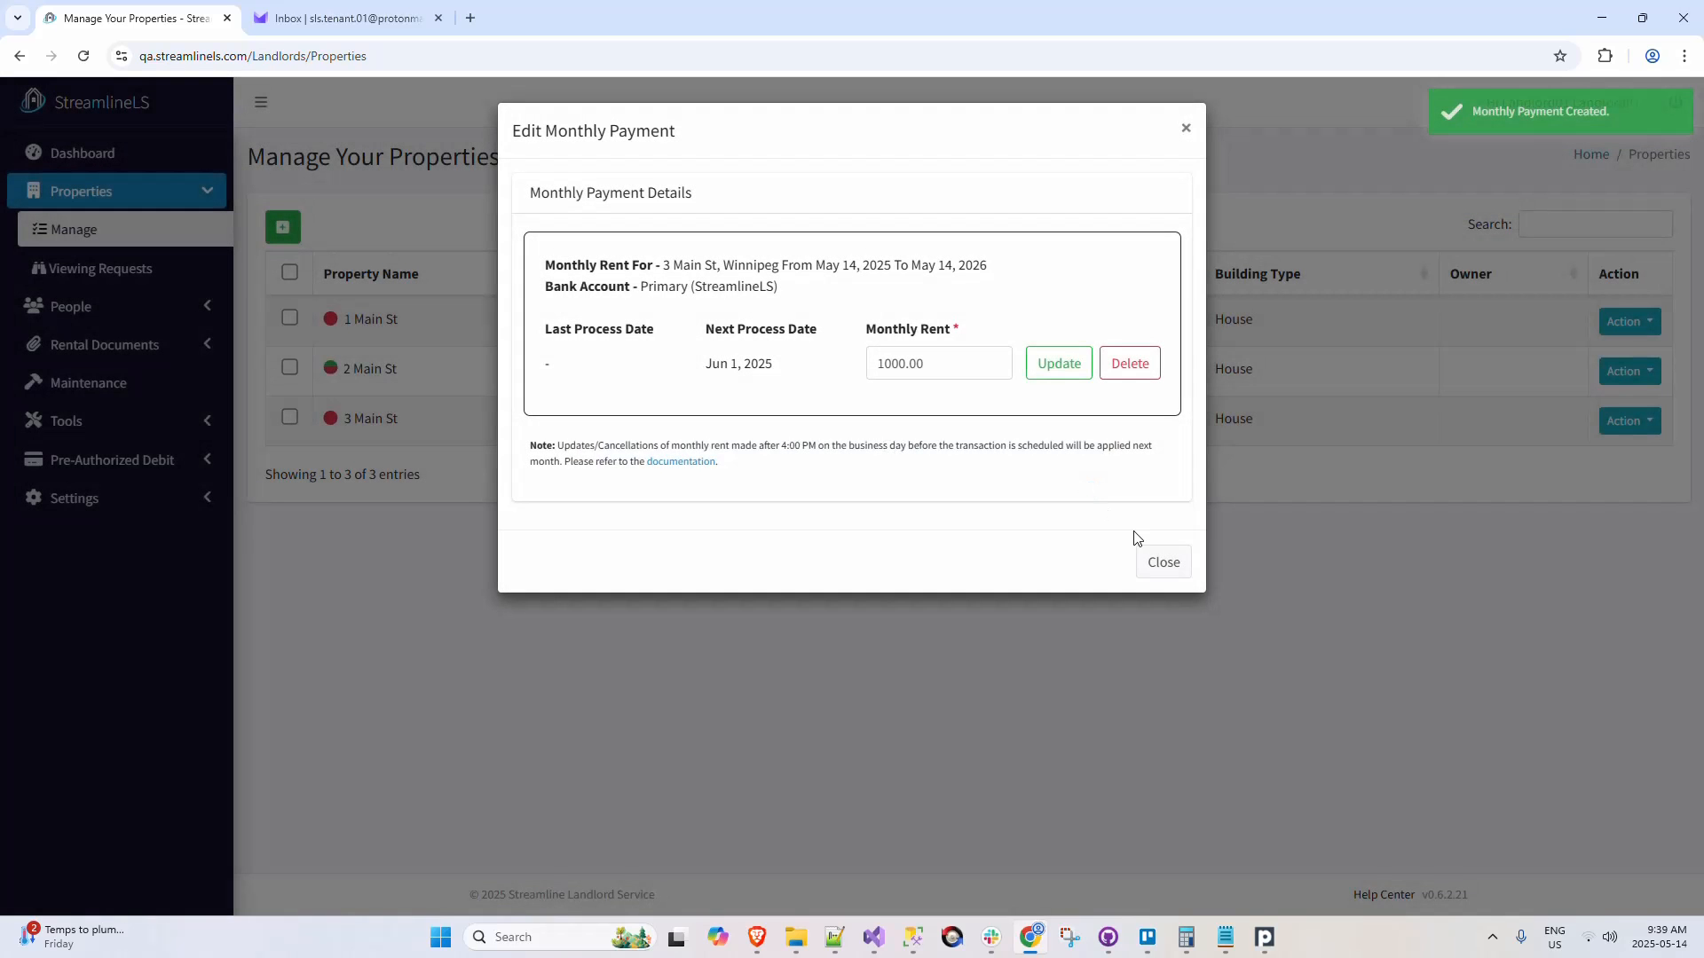
click(1159, 562)
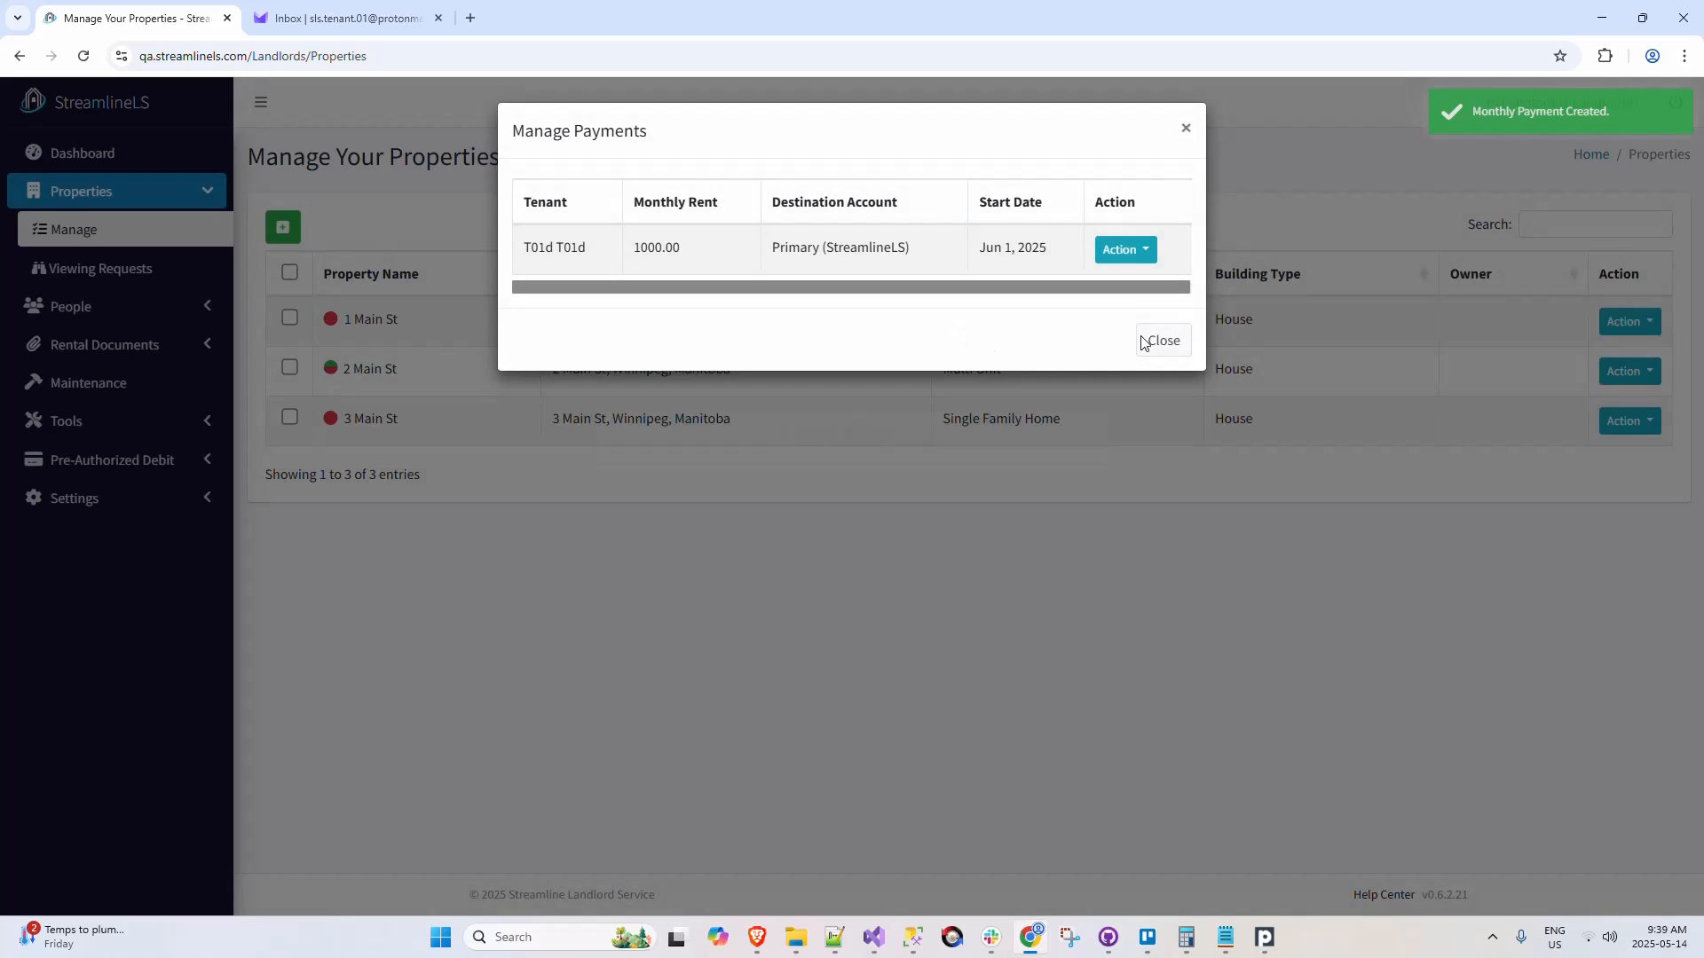
click(1153, 340)
click(1151, 357)
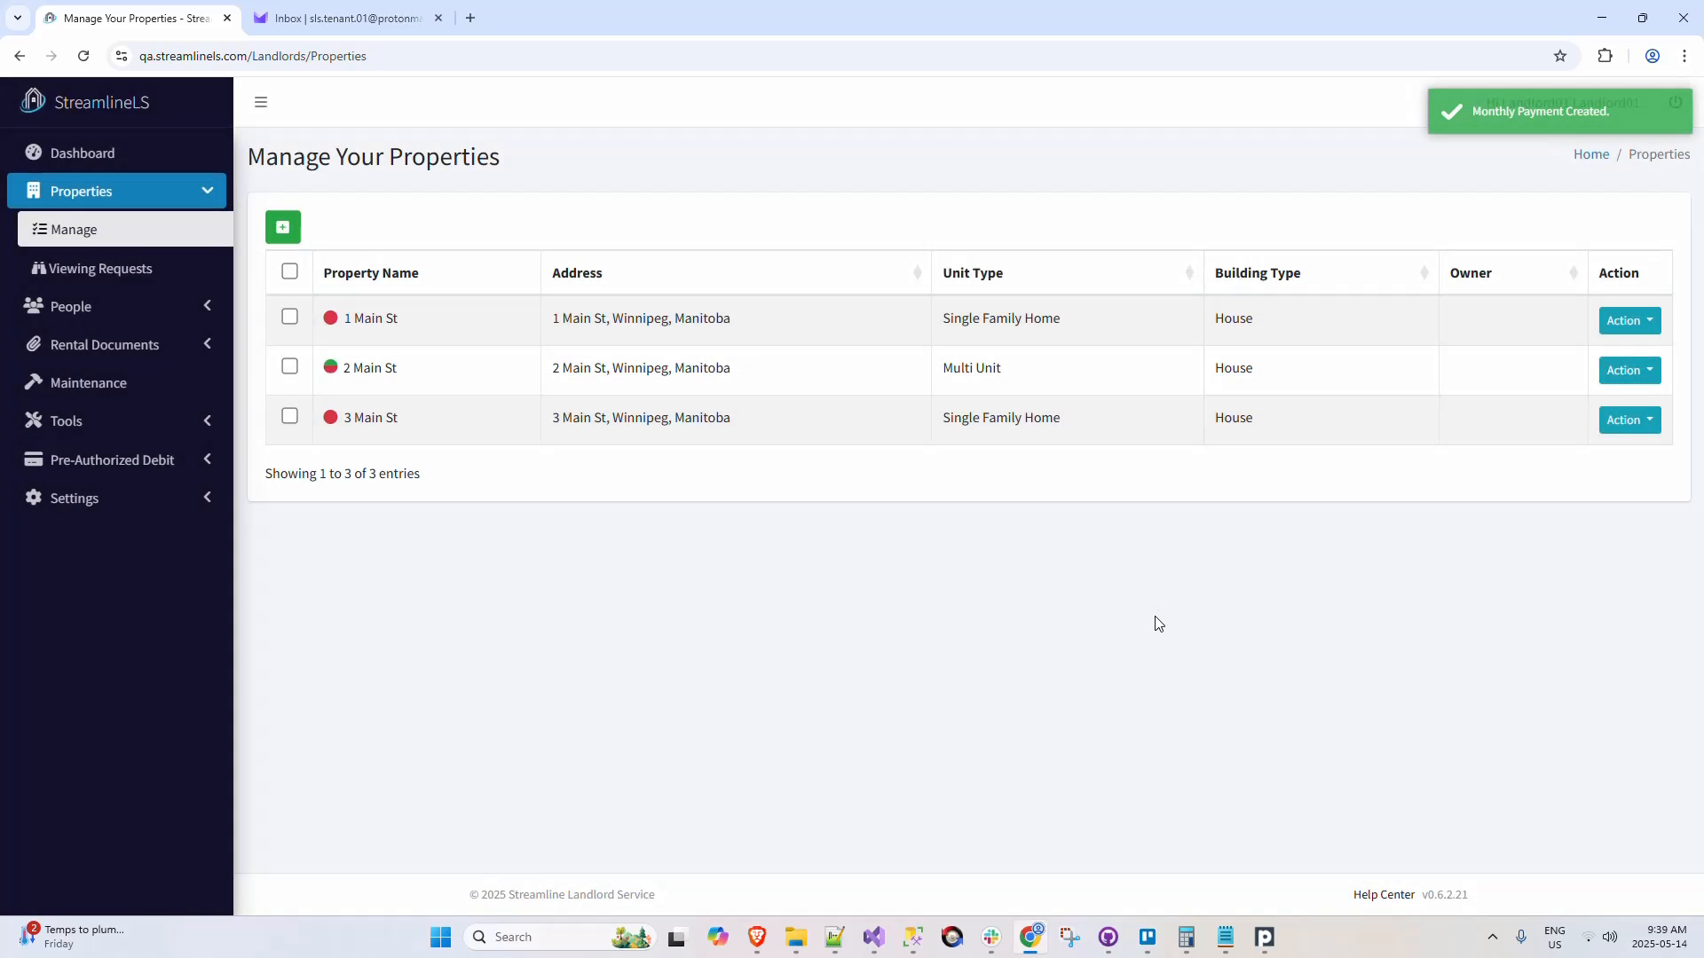
Step: Reload the properties list to check 3 Main St's rent status, and view the actions offered for its rental agreement
click(84, 56)
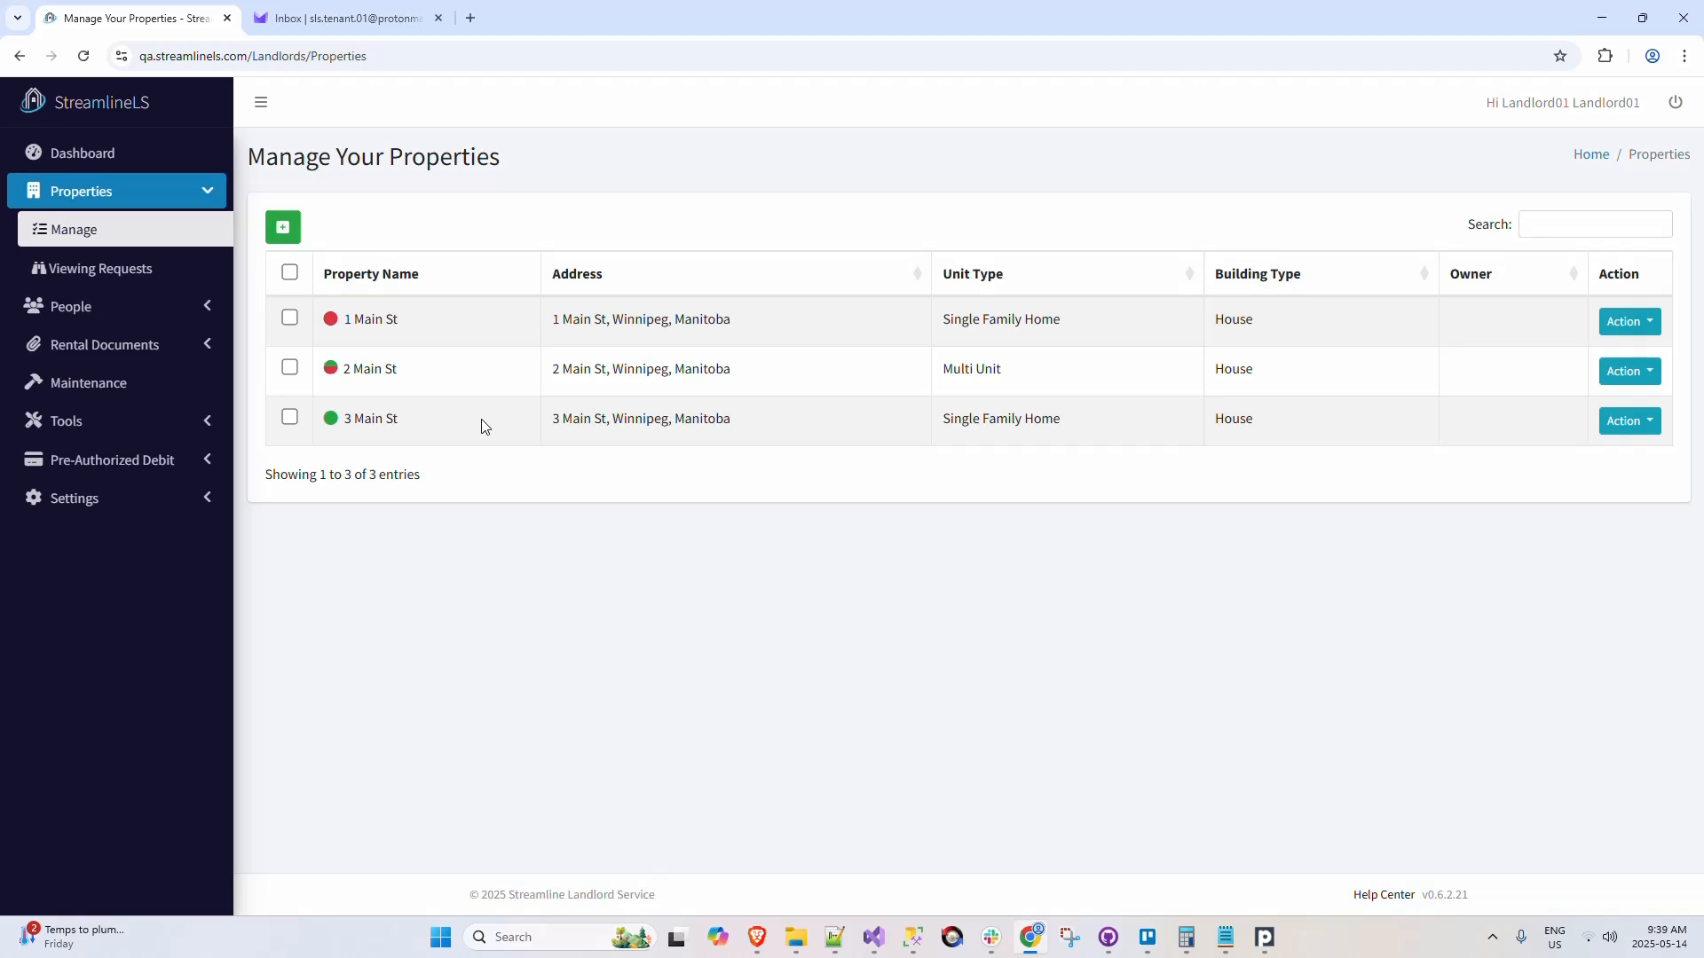
click(1638, 433)
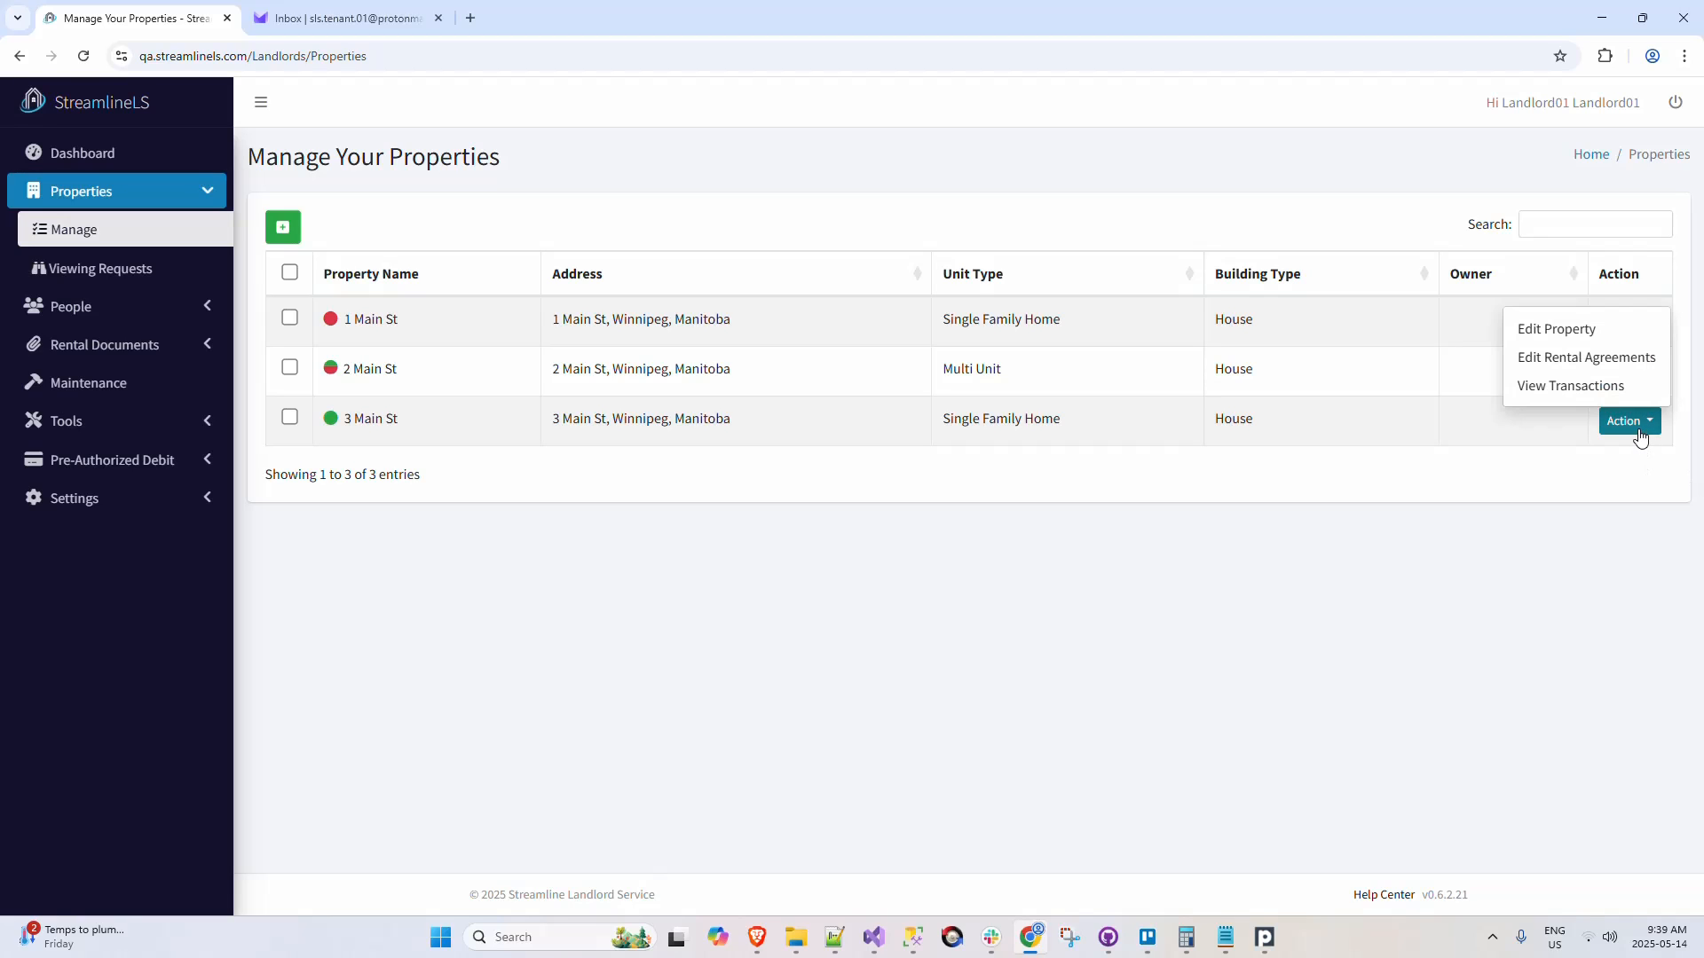
click(1637, 358)
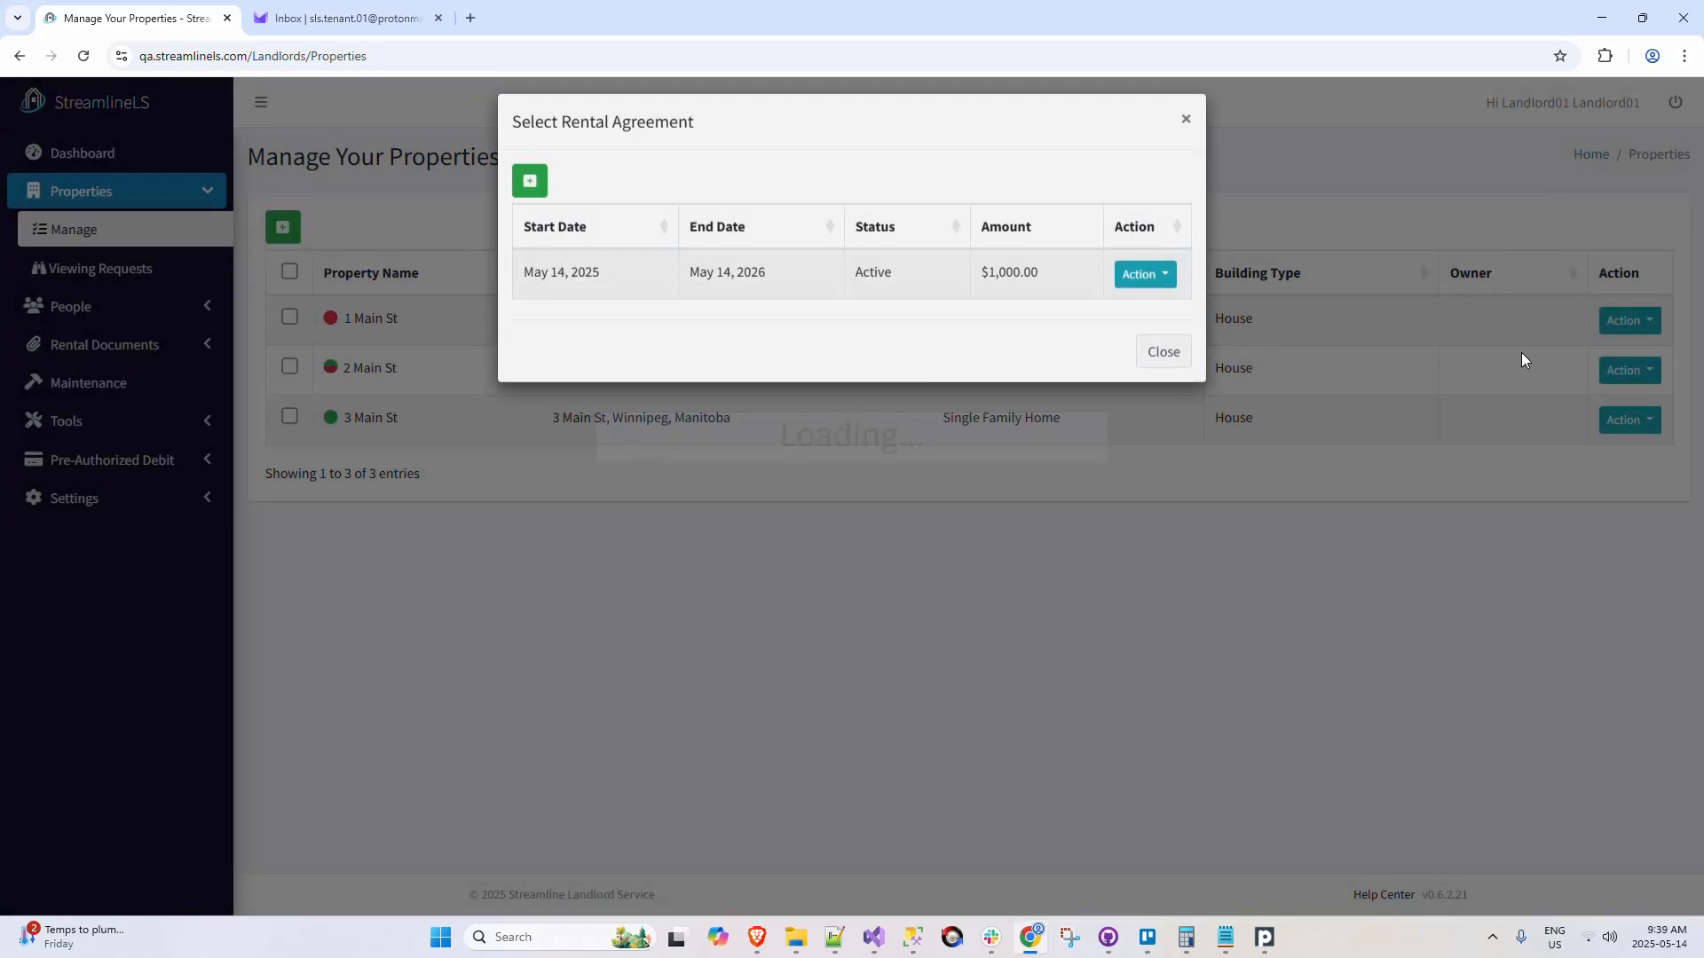
click(1165, 294)
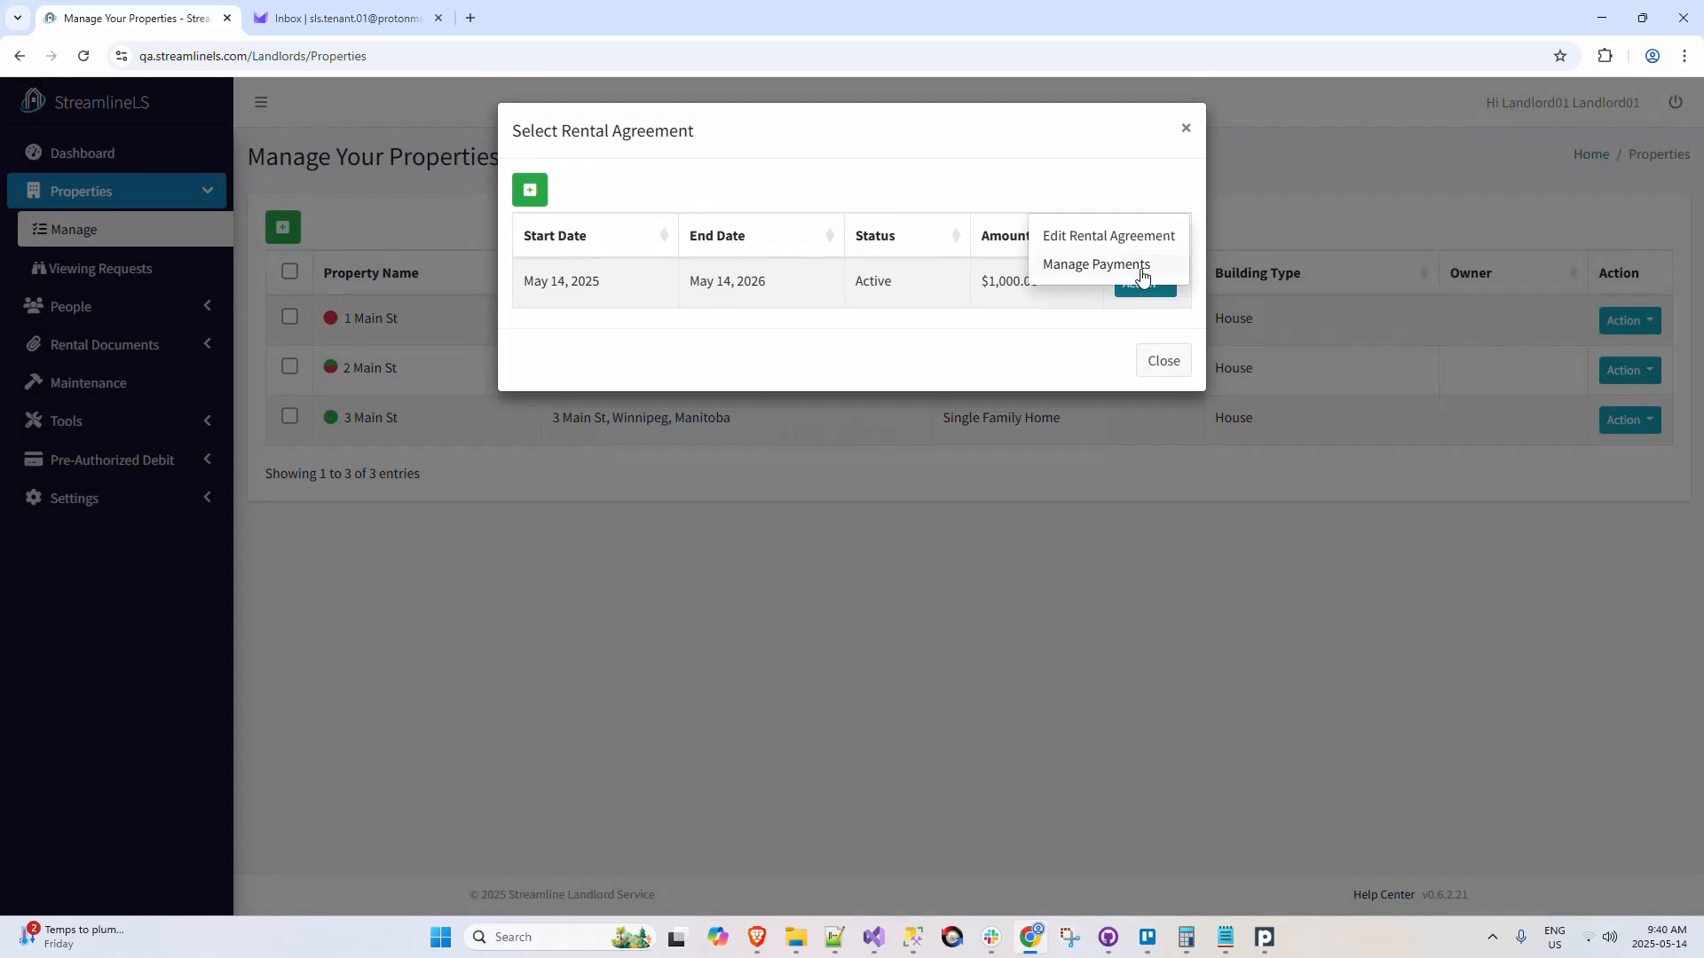
click(1188, 131)
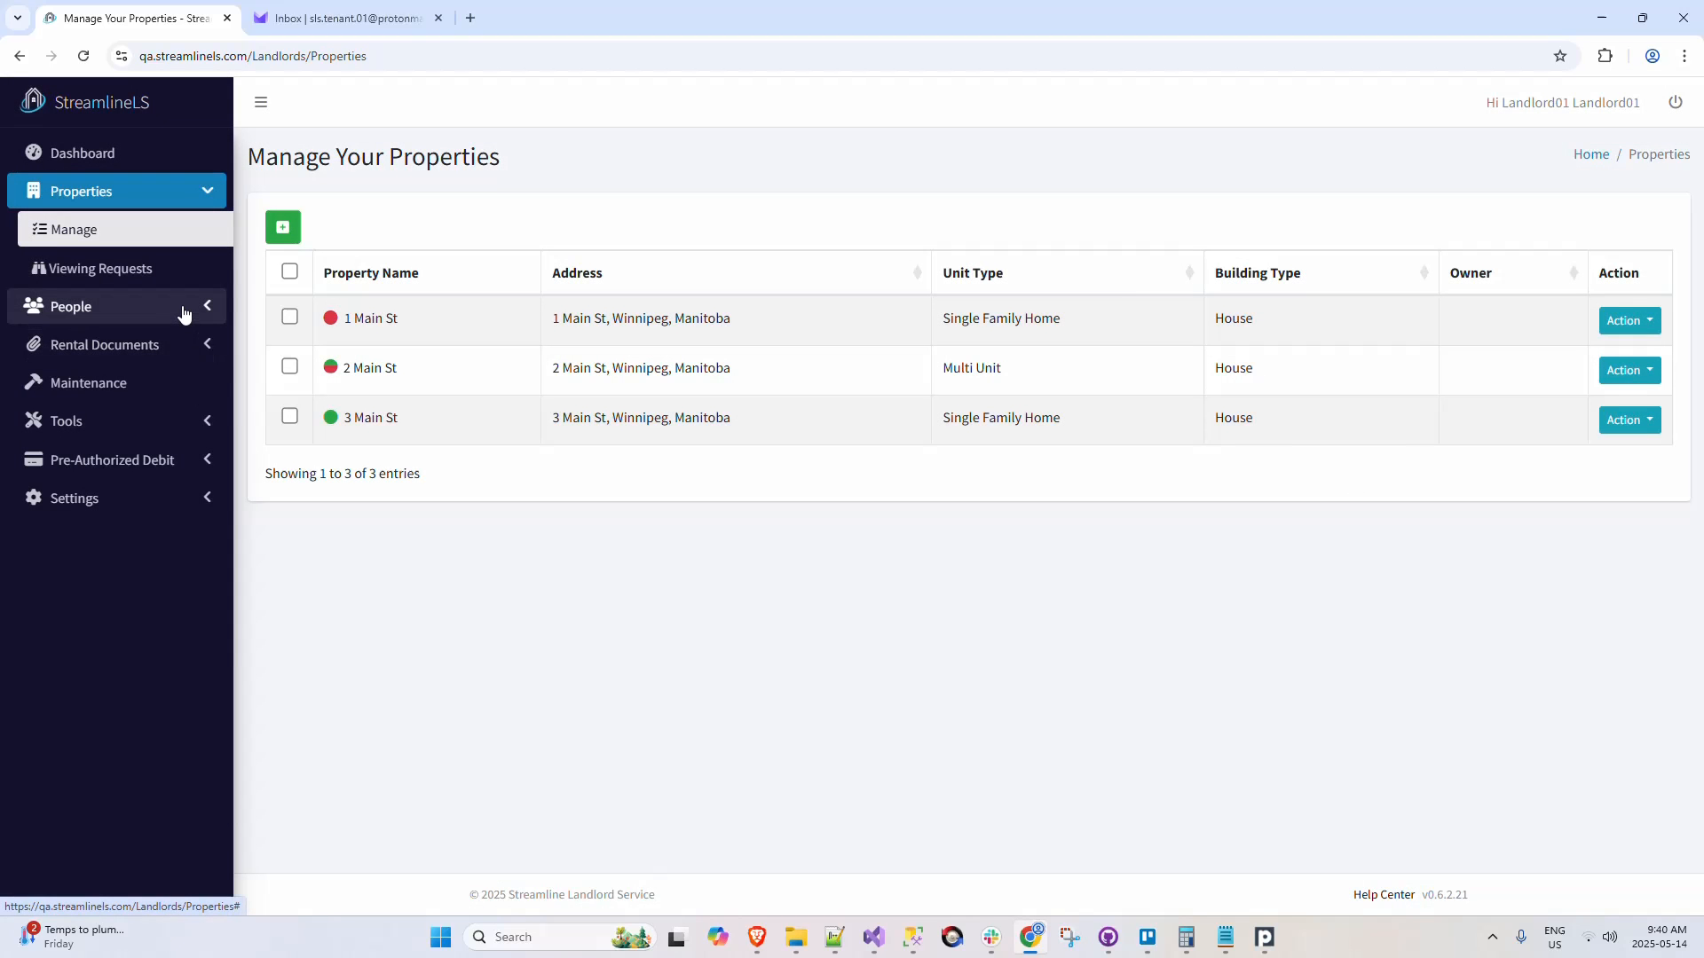
Step: Check the rent status indicators of units 101 and 102 at 2 Main St and the actions offered for each unit
click(1627, 371)
click(1603, 286)
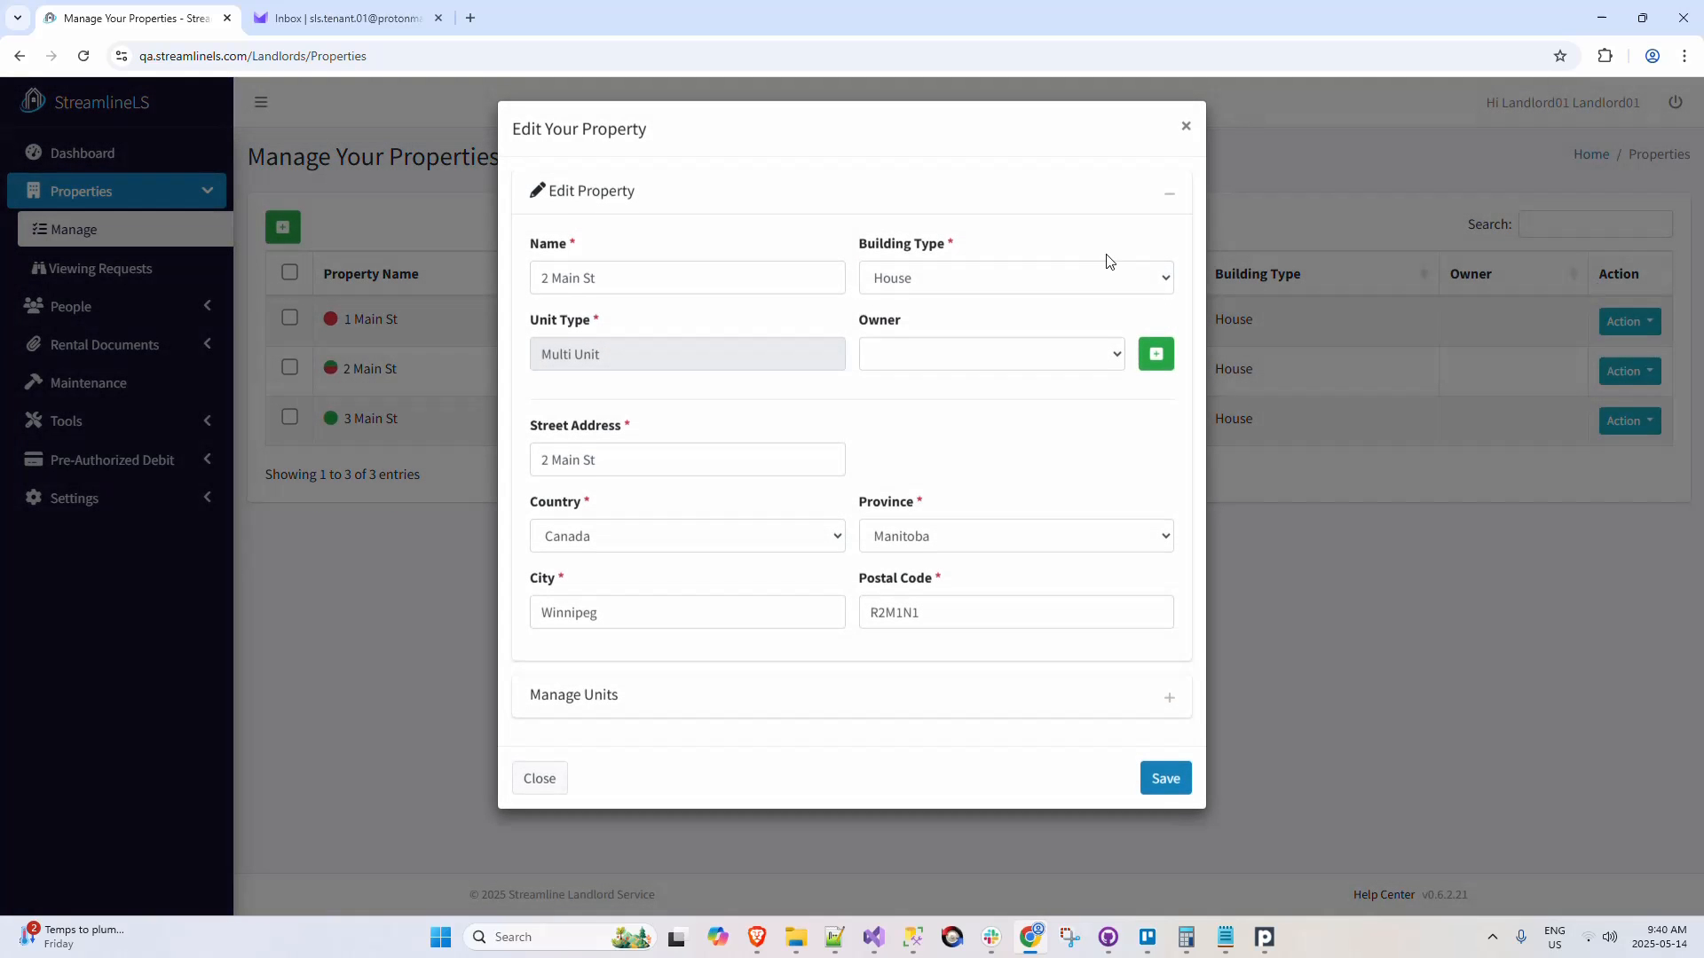
click(1170, 195)
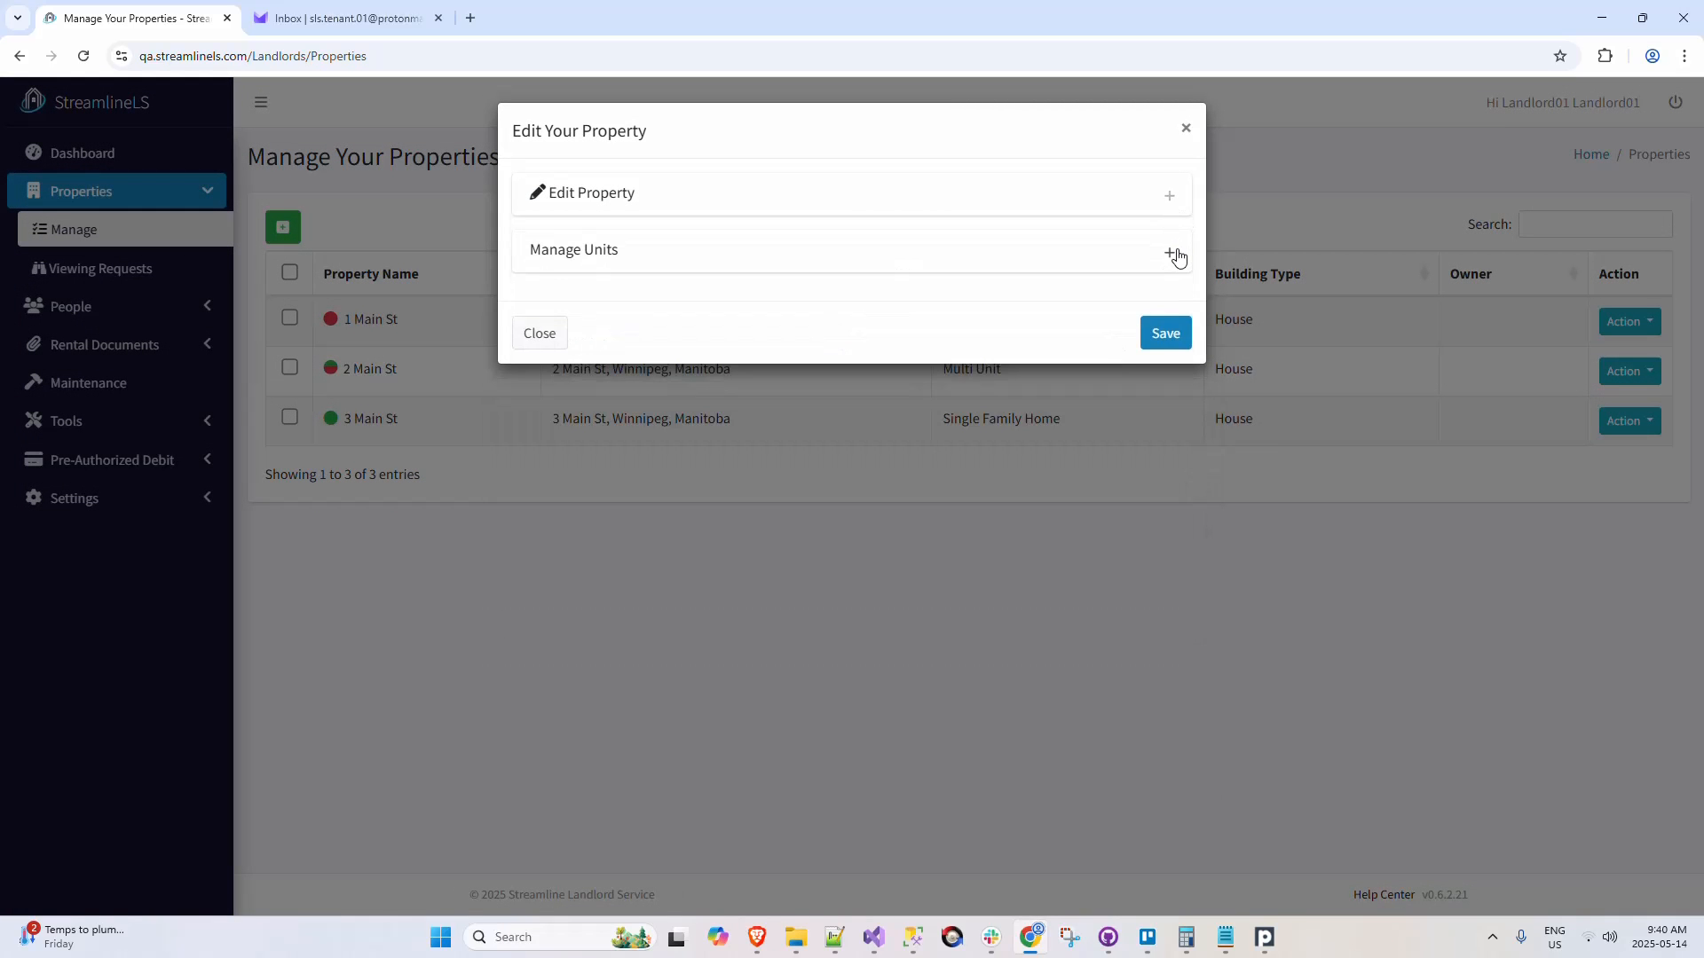
click(1171, 253)
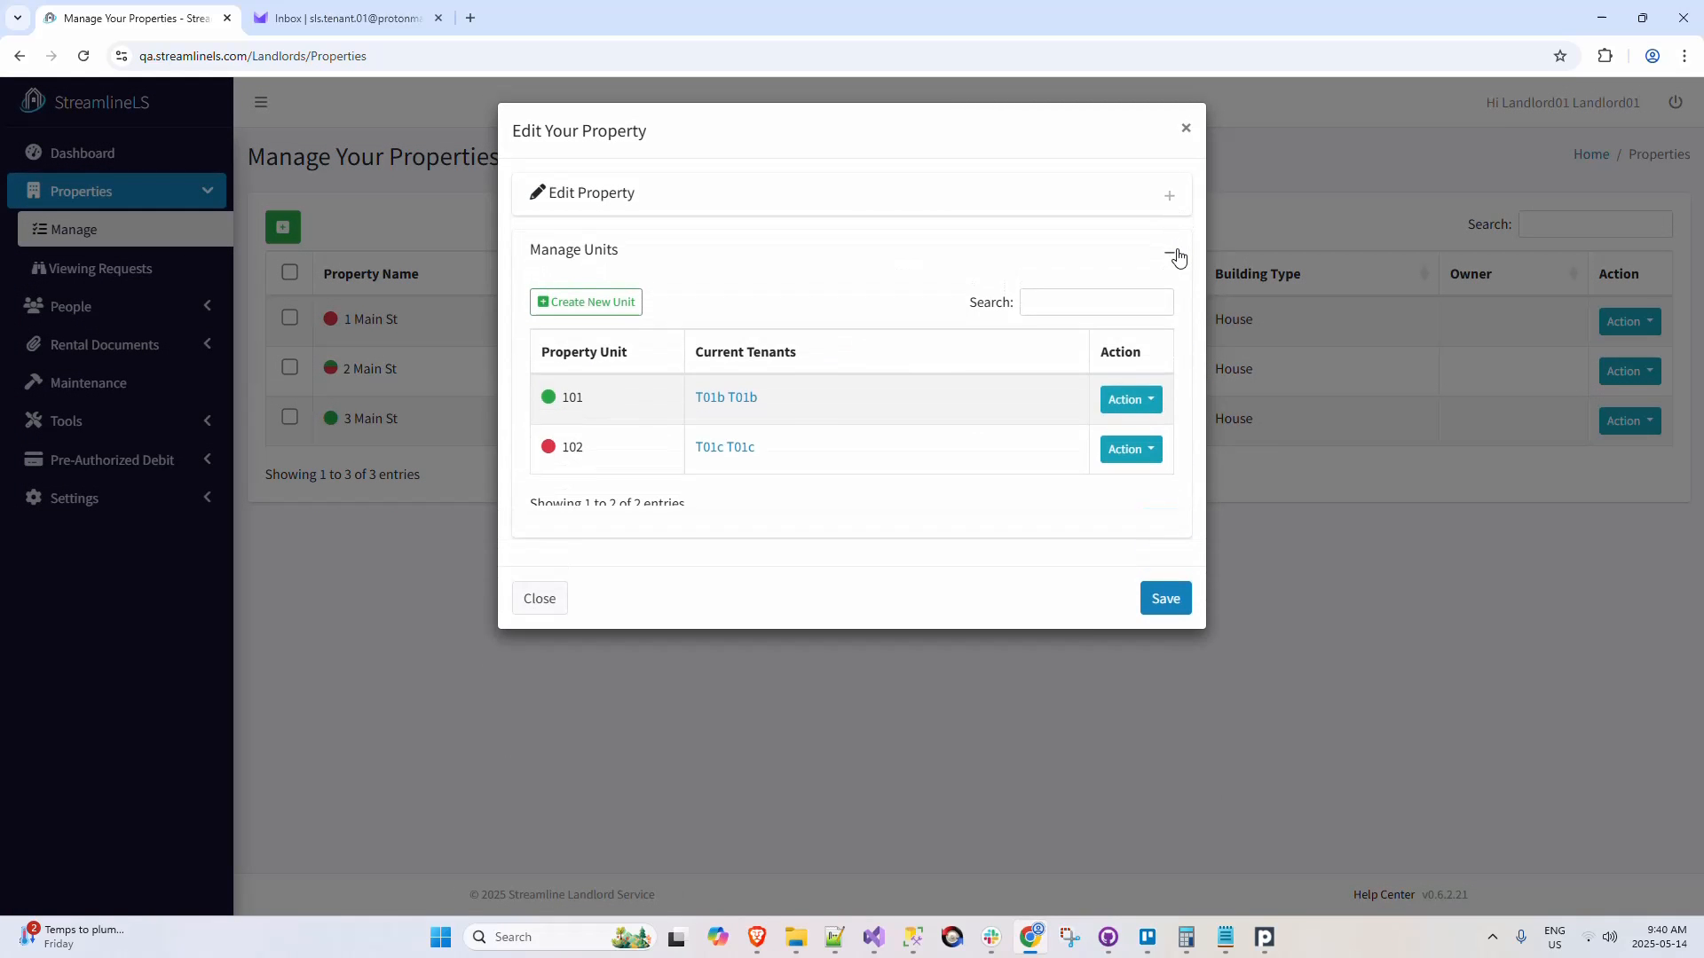
click(1145, 455)
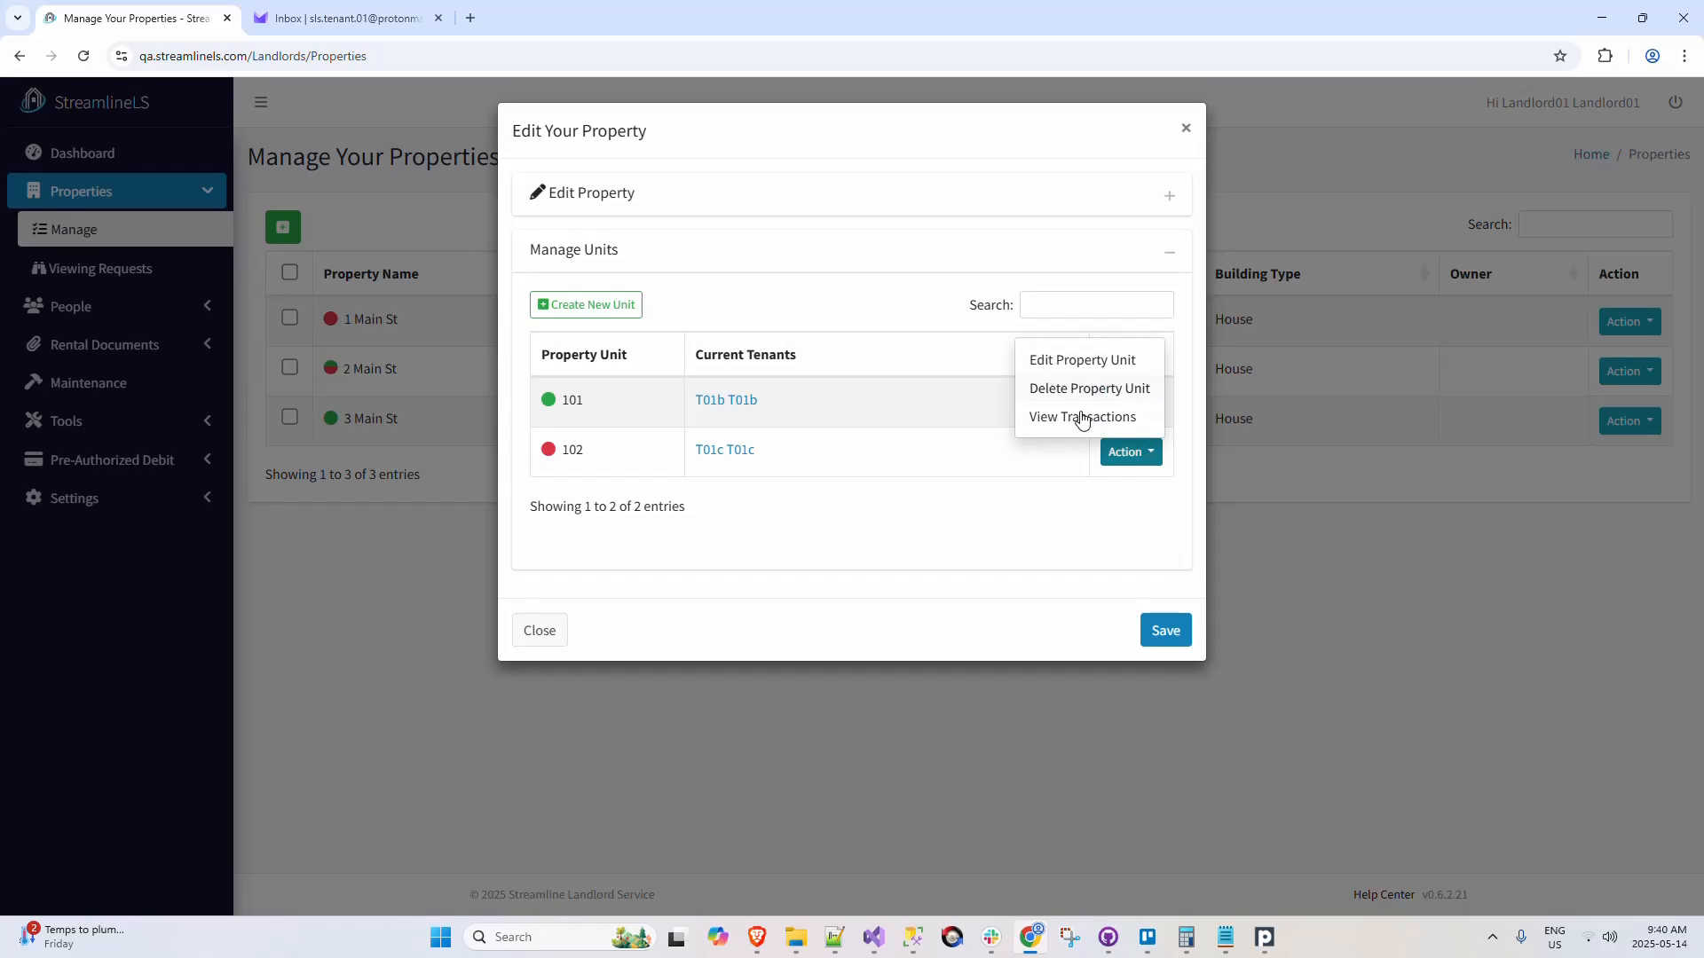
click(1054, 519)
click(1126, 404)
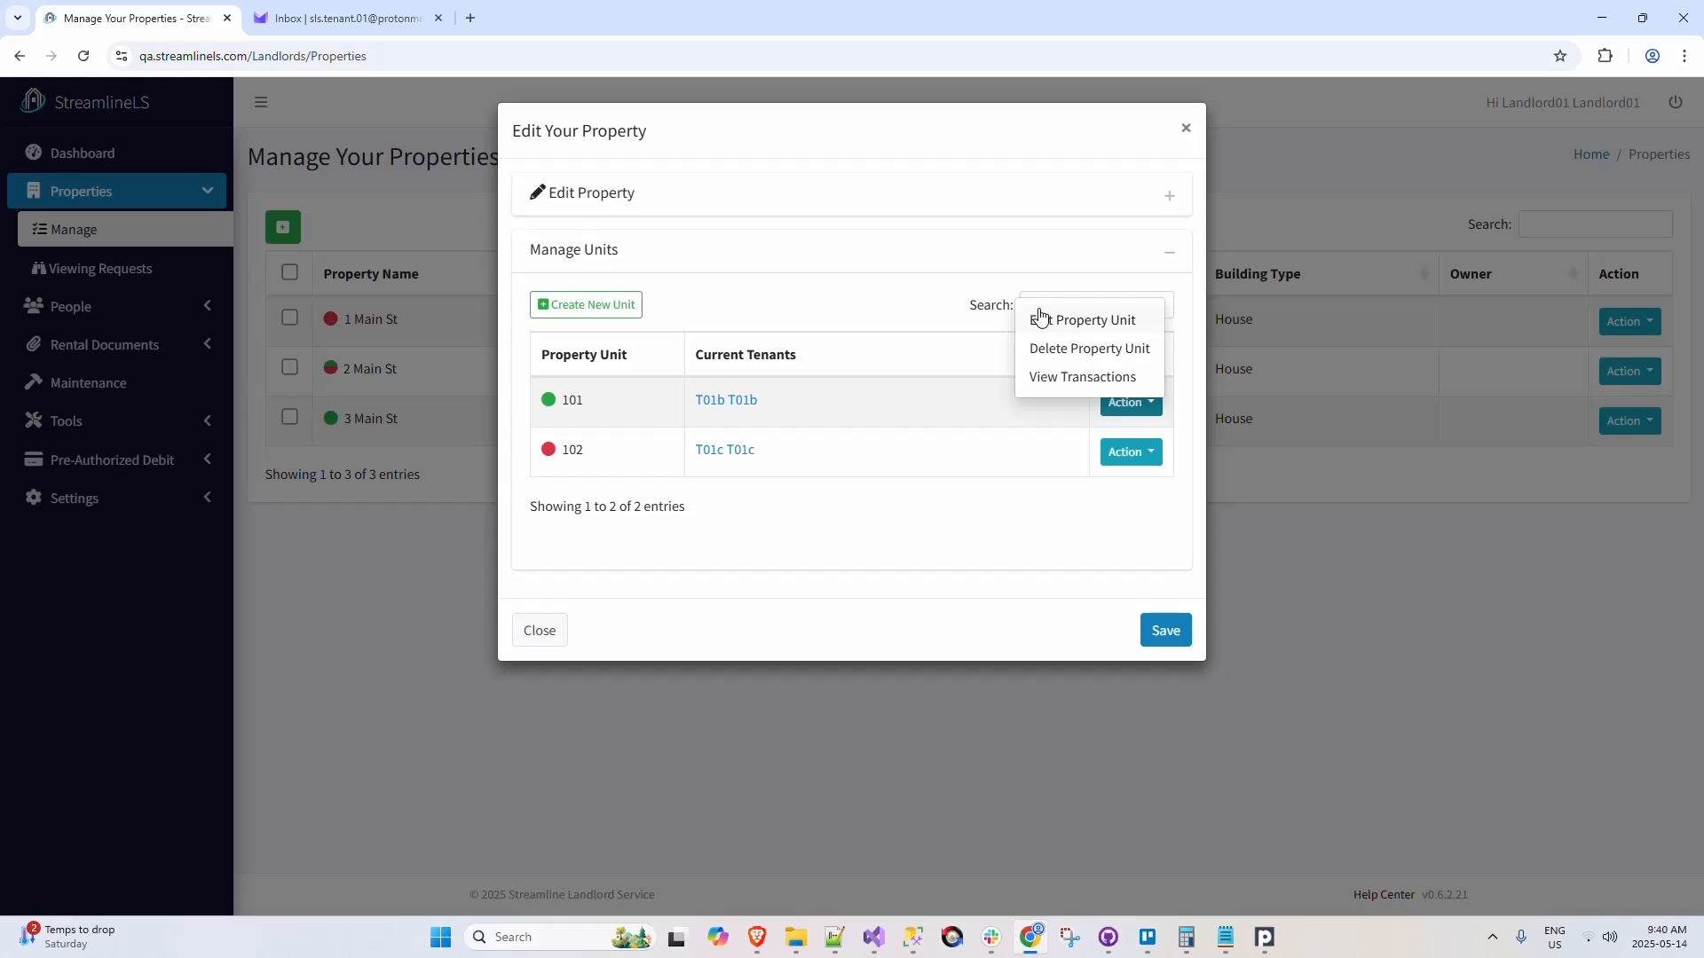
click(1186, 128)
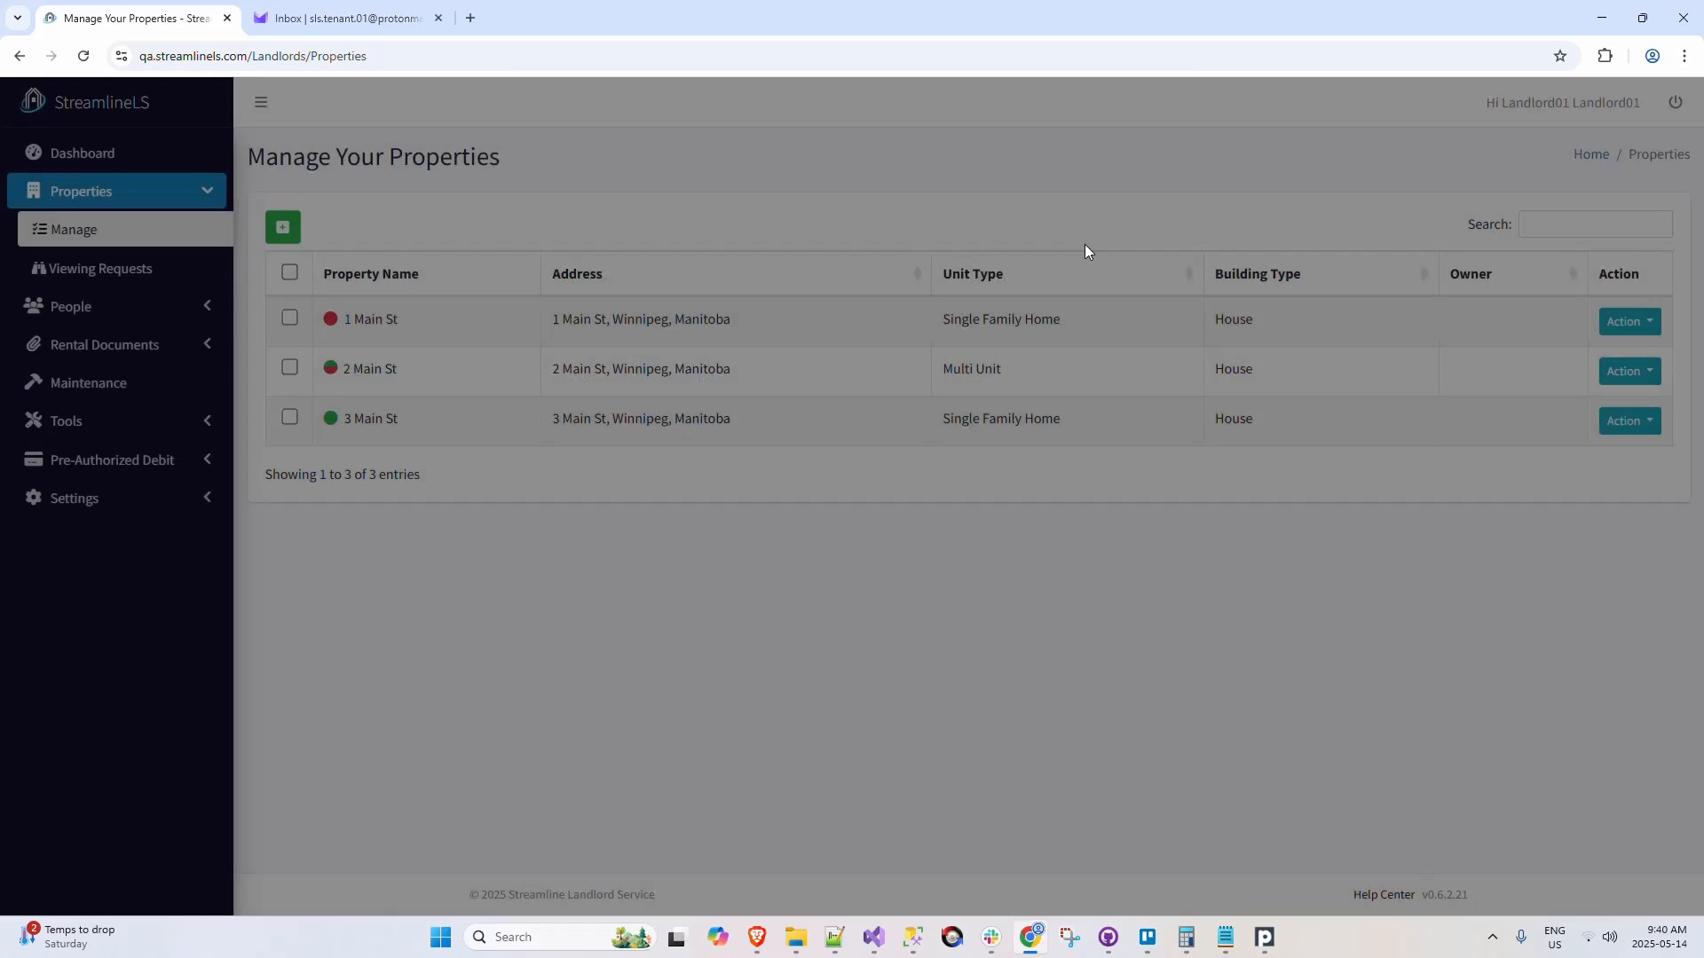
Step: Show the rental agreements of 2 Main St filtered to unit 101, and return to the properties list
click(1627, 371)
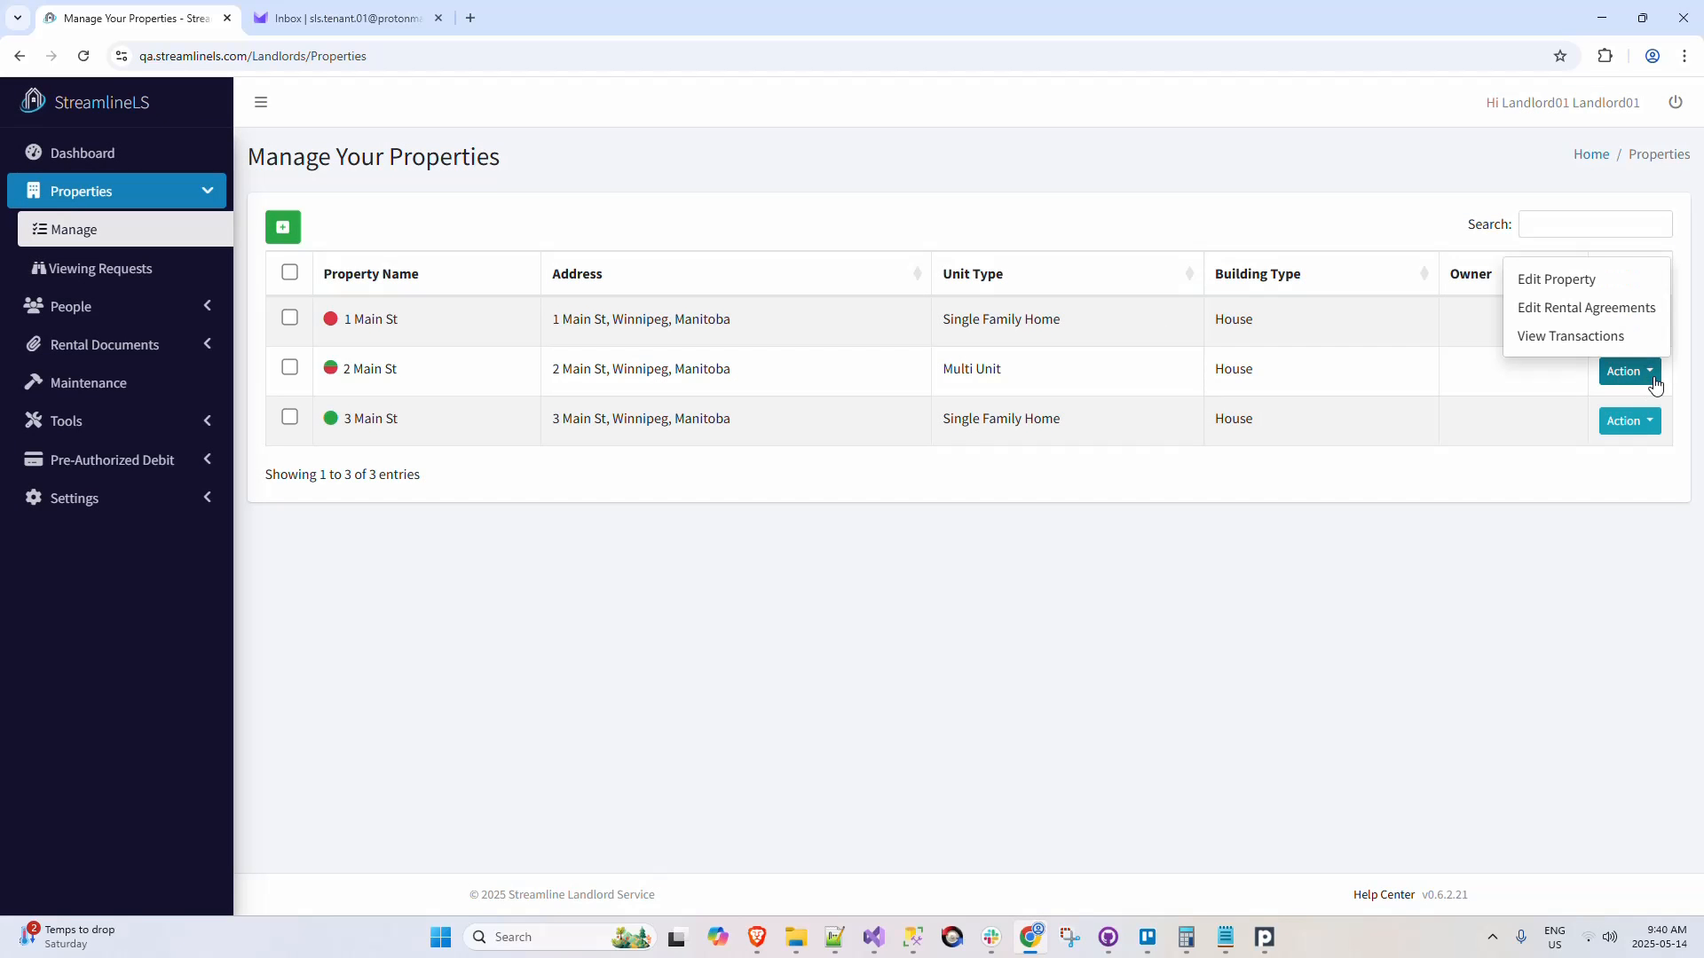
click(1619, 310)
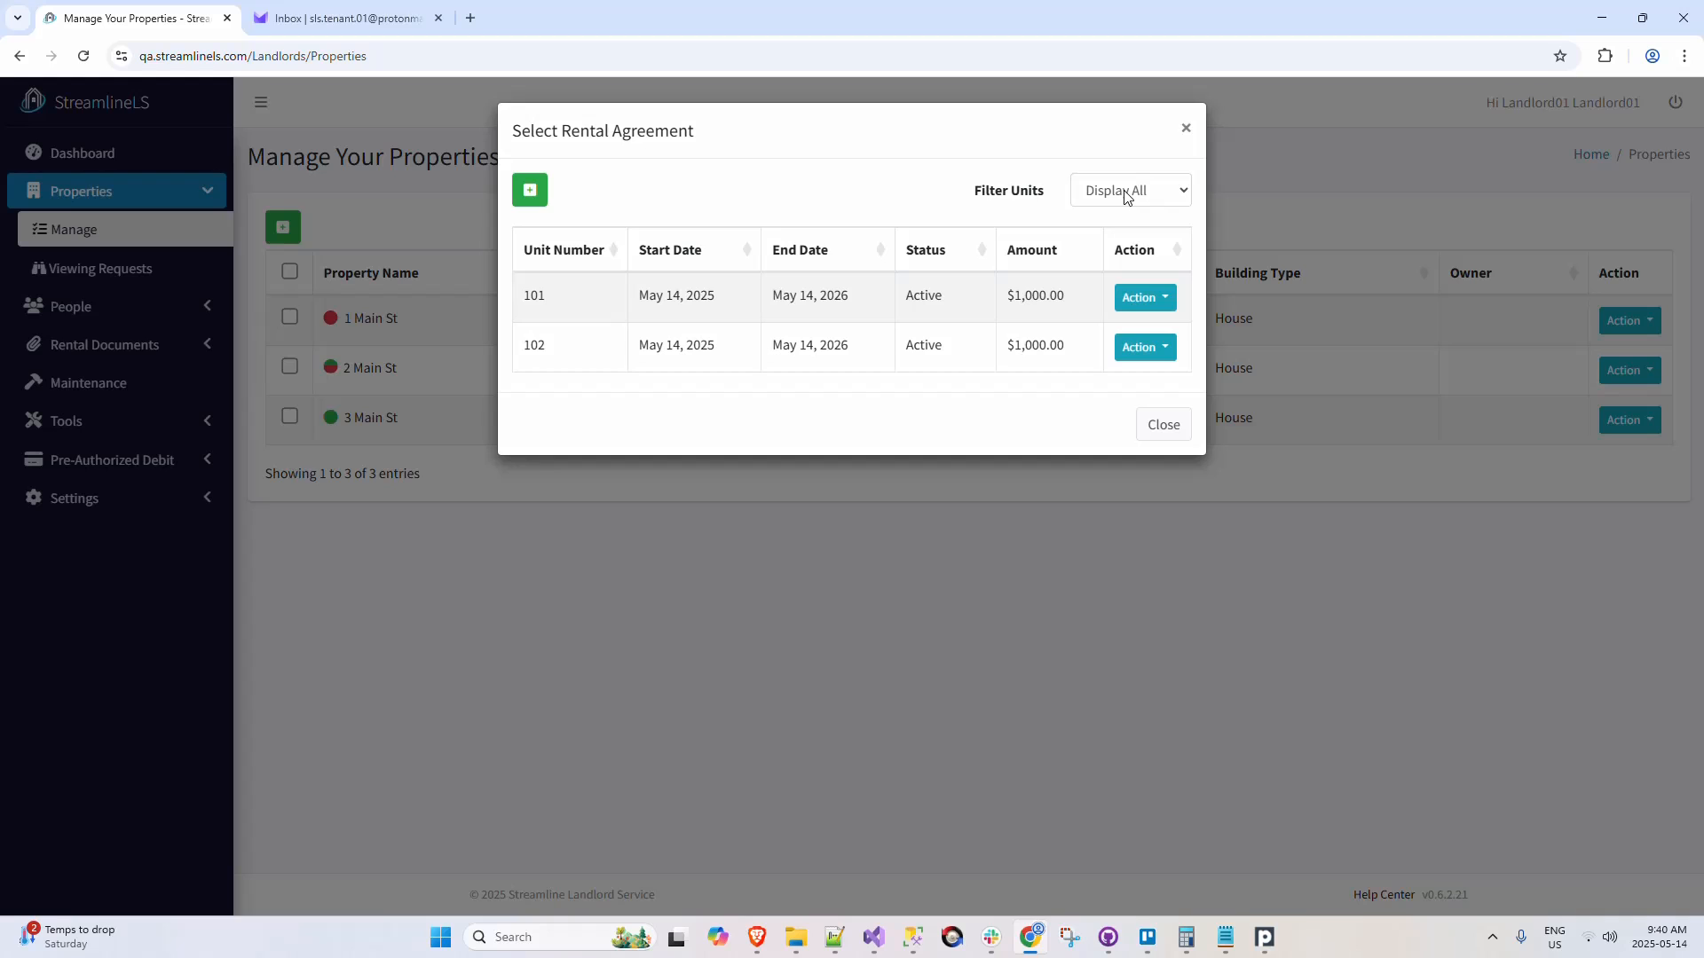
click(1127, 192)
click(1132, 243)
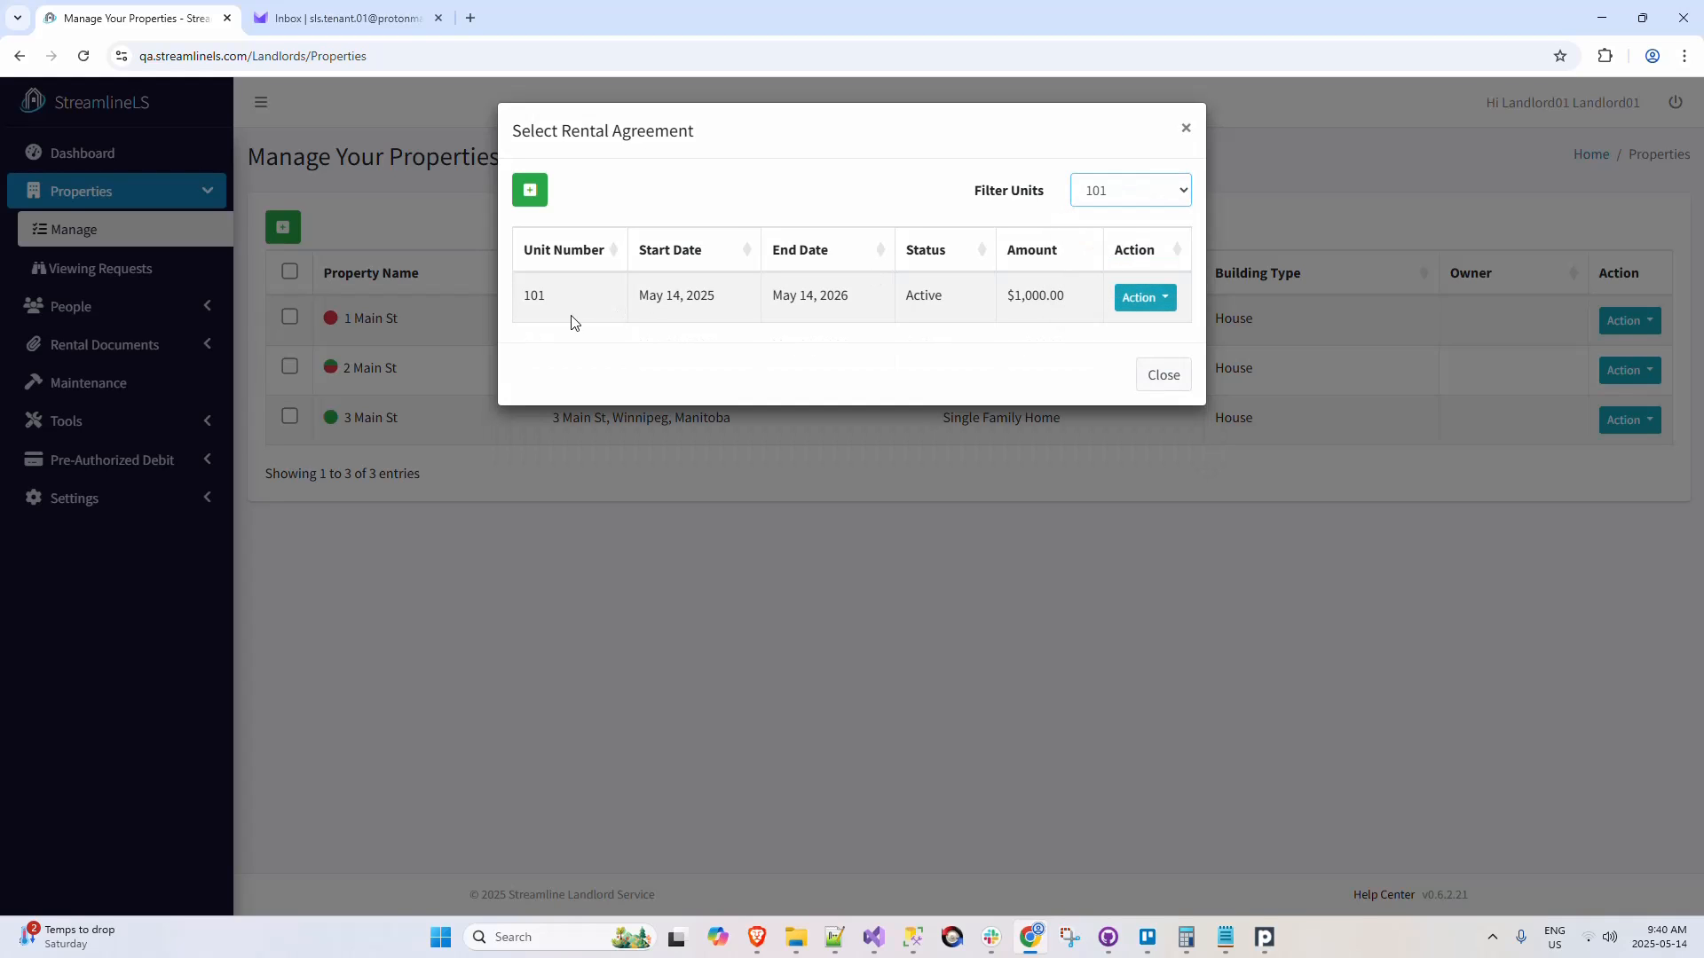
click(1186, 127)
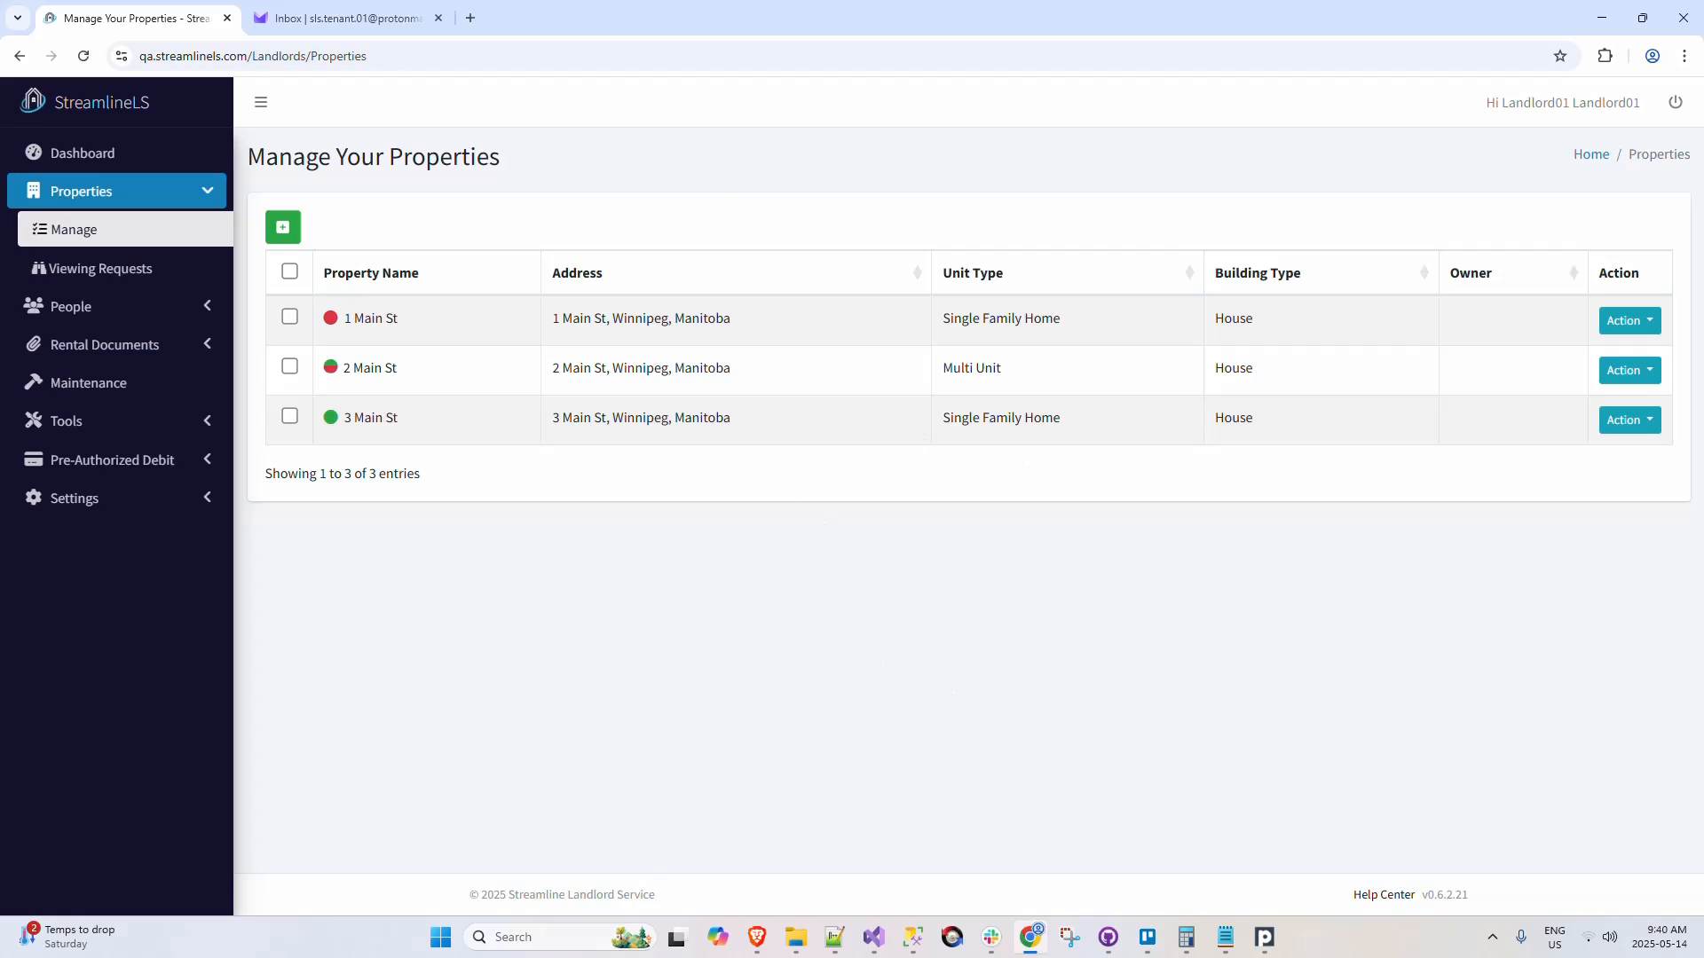
Step: Check the rent status indicators in the tenants list, and view the PAD details and available actions for unit 101's tenant
click(199, 306)
click(173, 389)
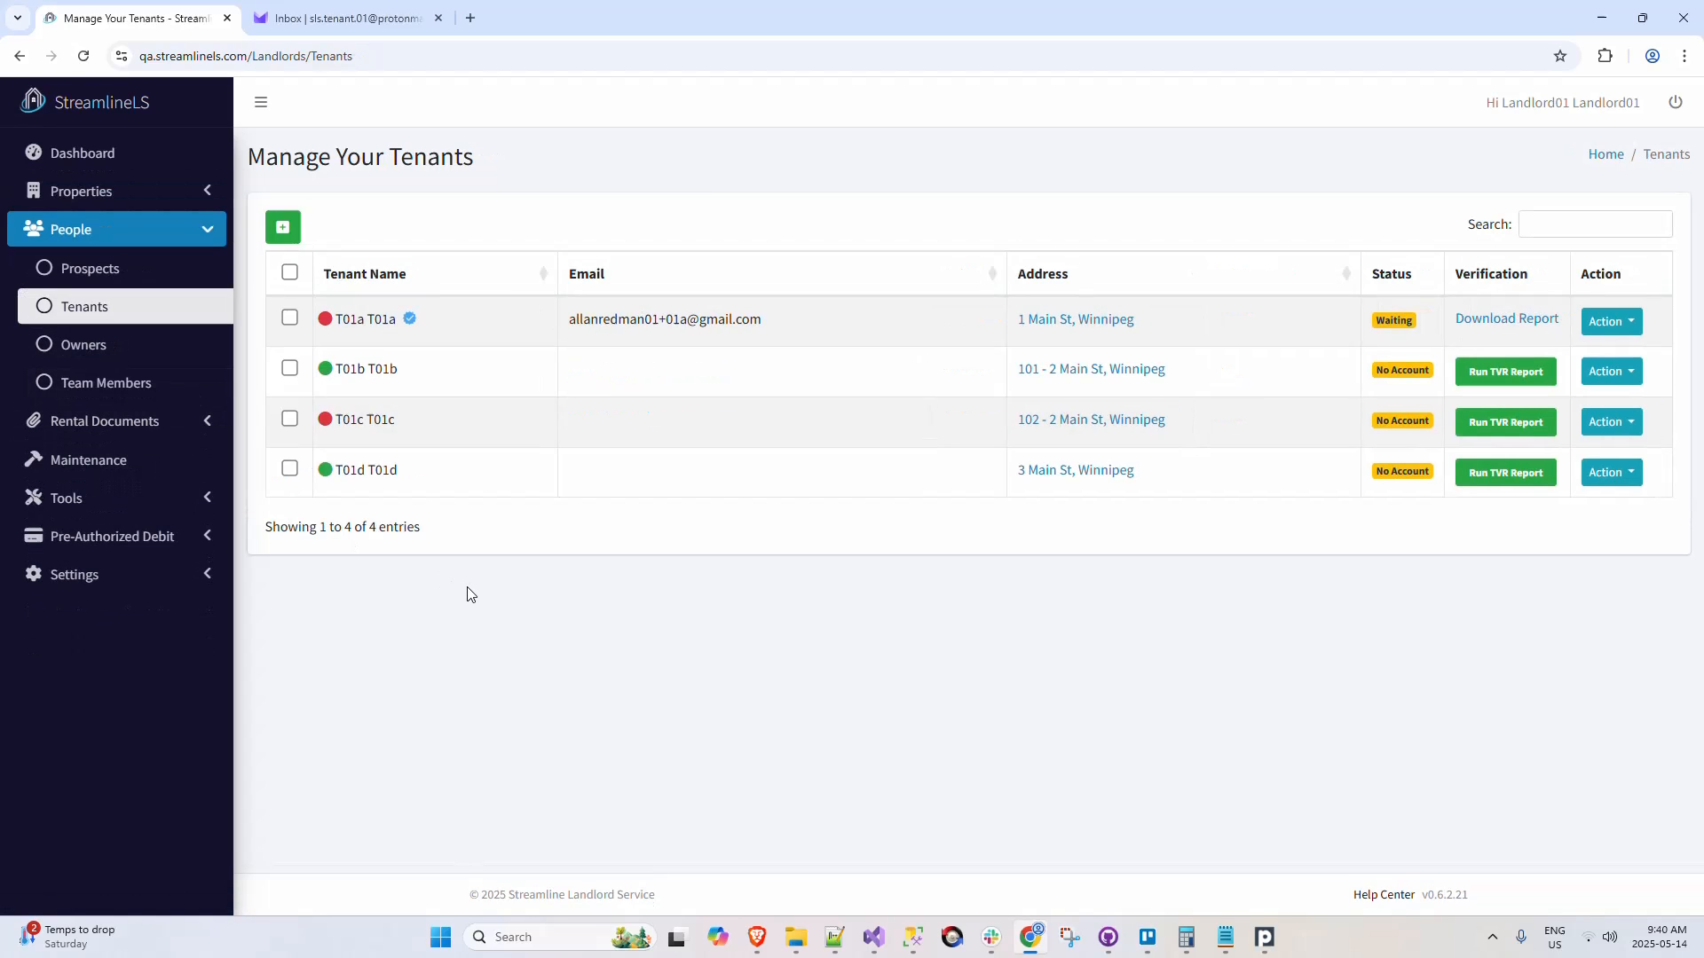
click(1611, 372)
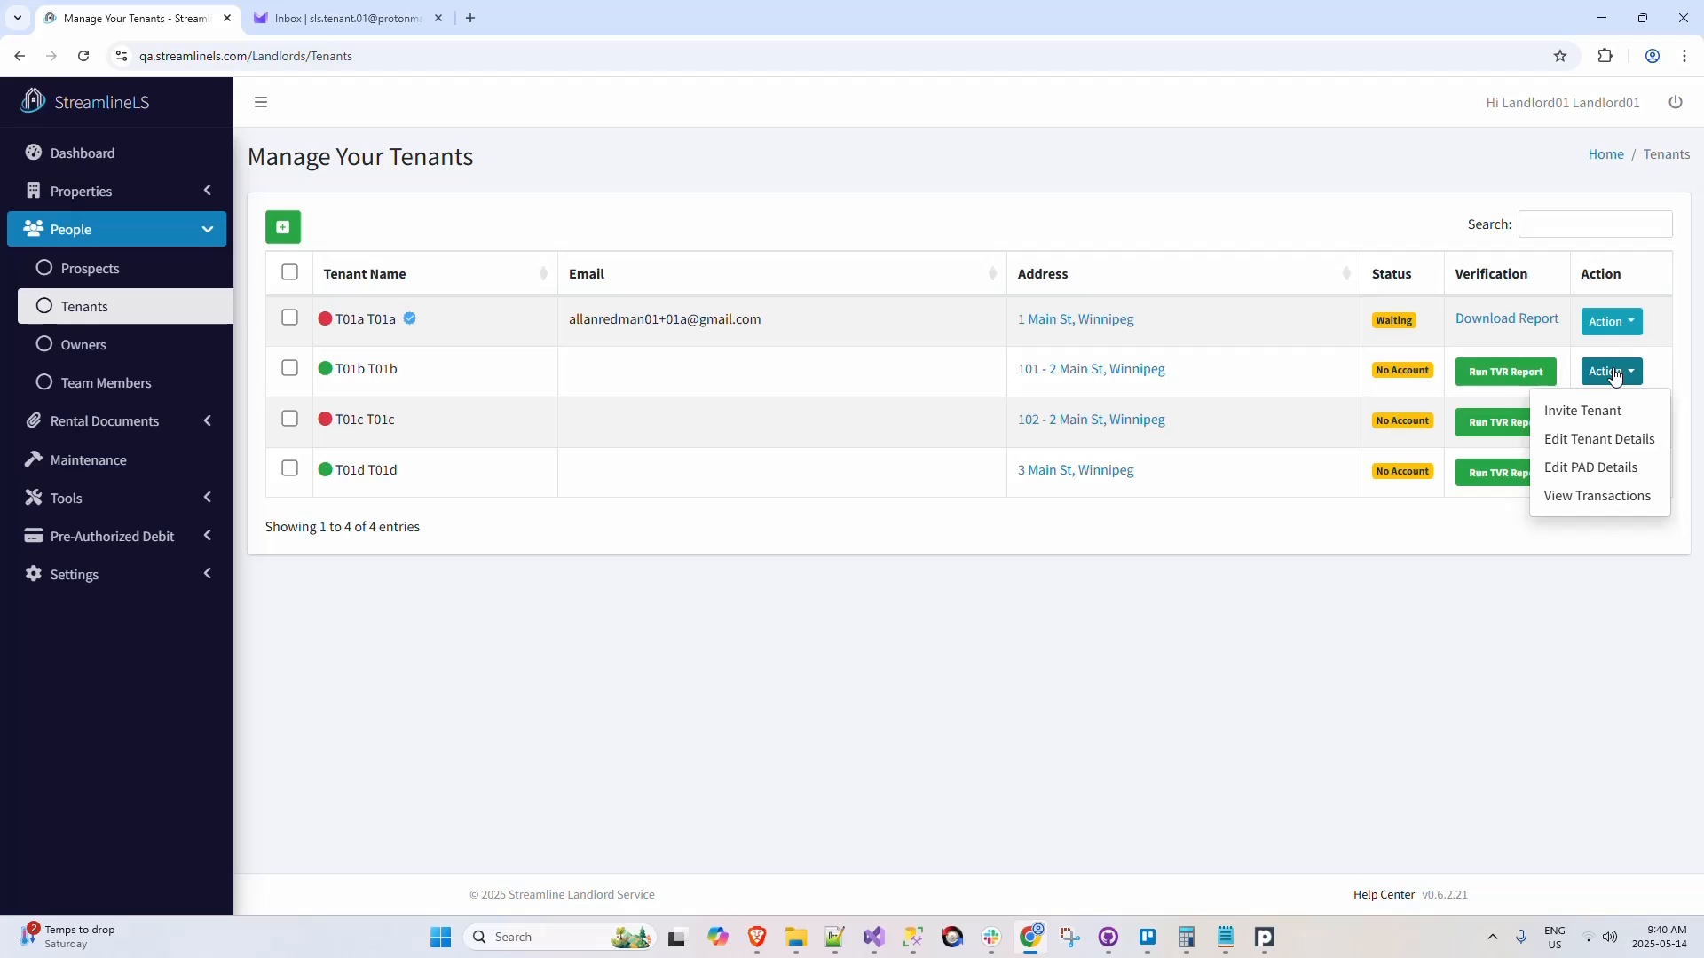
click(1618, 468)
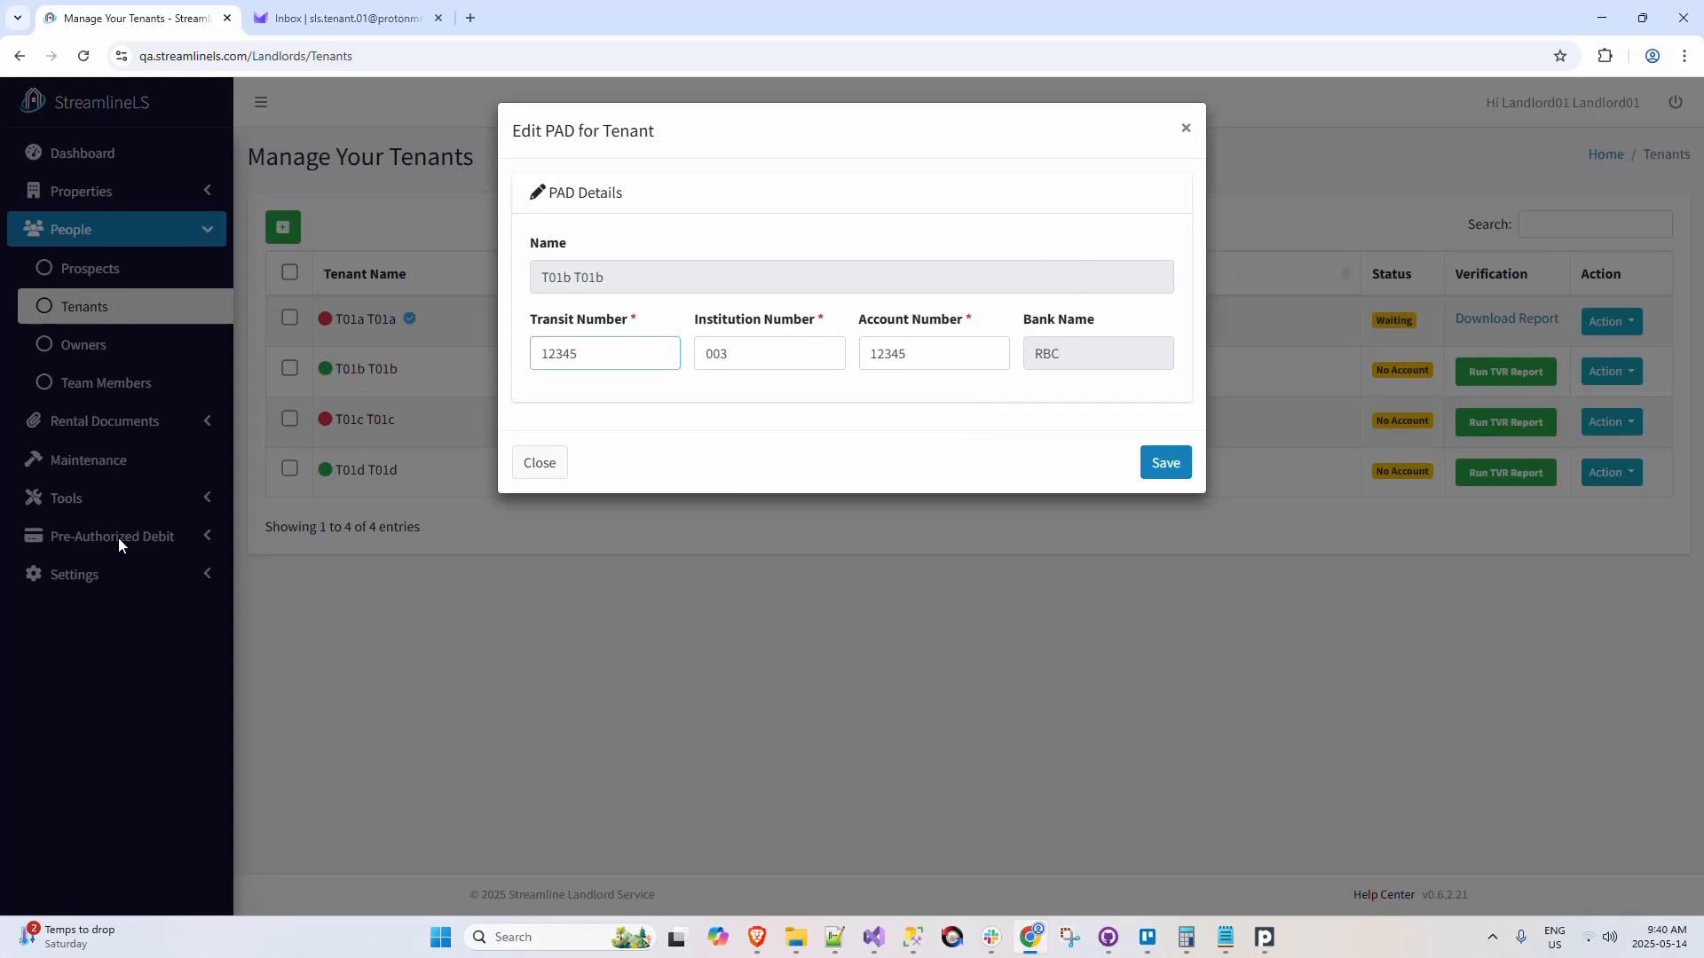
click(1186, 130)
click(1615, 377)
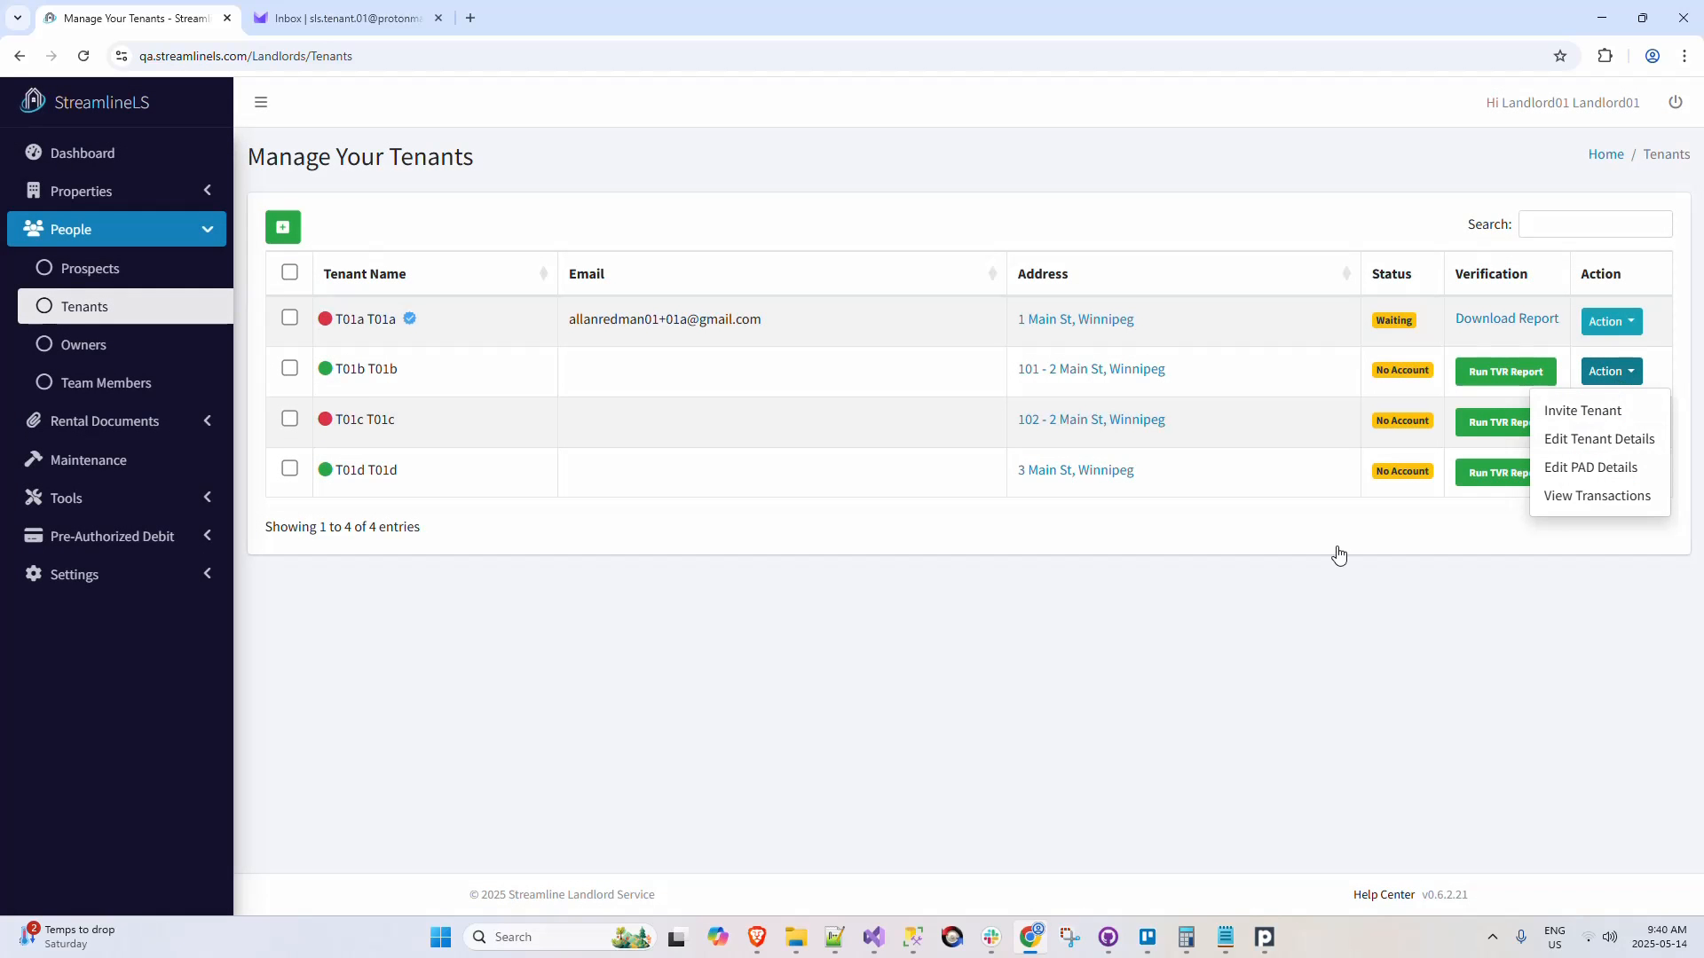
click(1131, 665)
Step: Check the rental agreements' rent status indicators and the actions offered for 1 Main St, and review the configured tenant payments
click(209, 434)
click(190, 462)
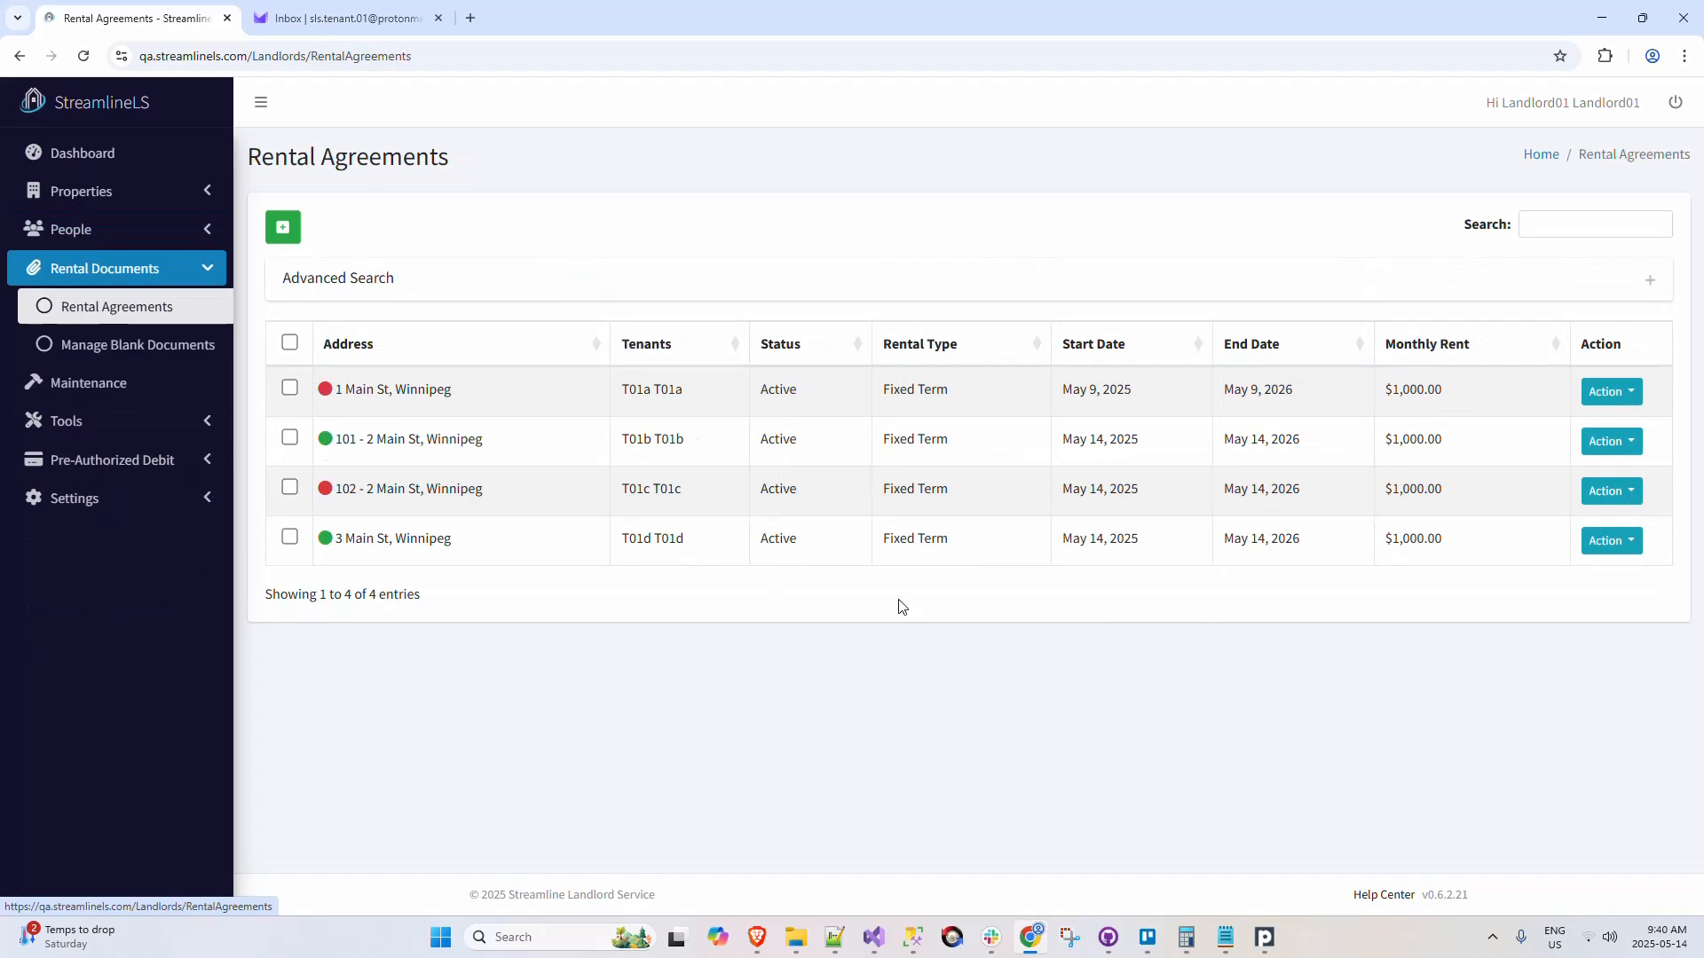
click(1625, 402)
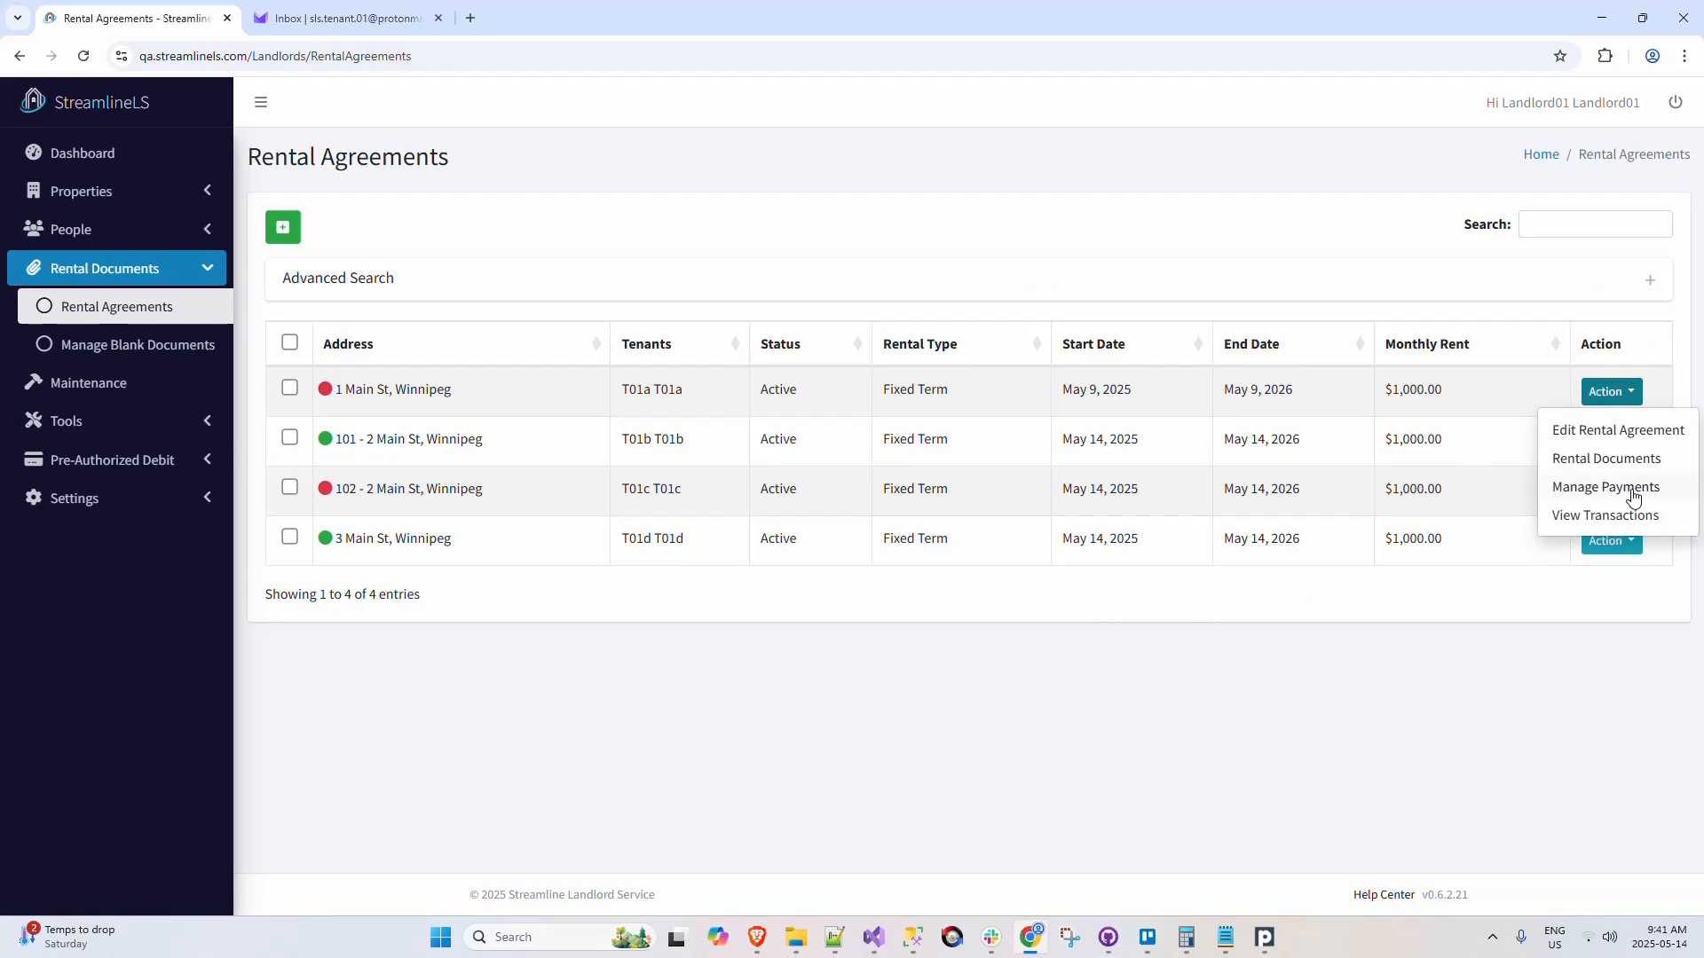
click(1110, 698)
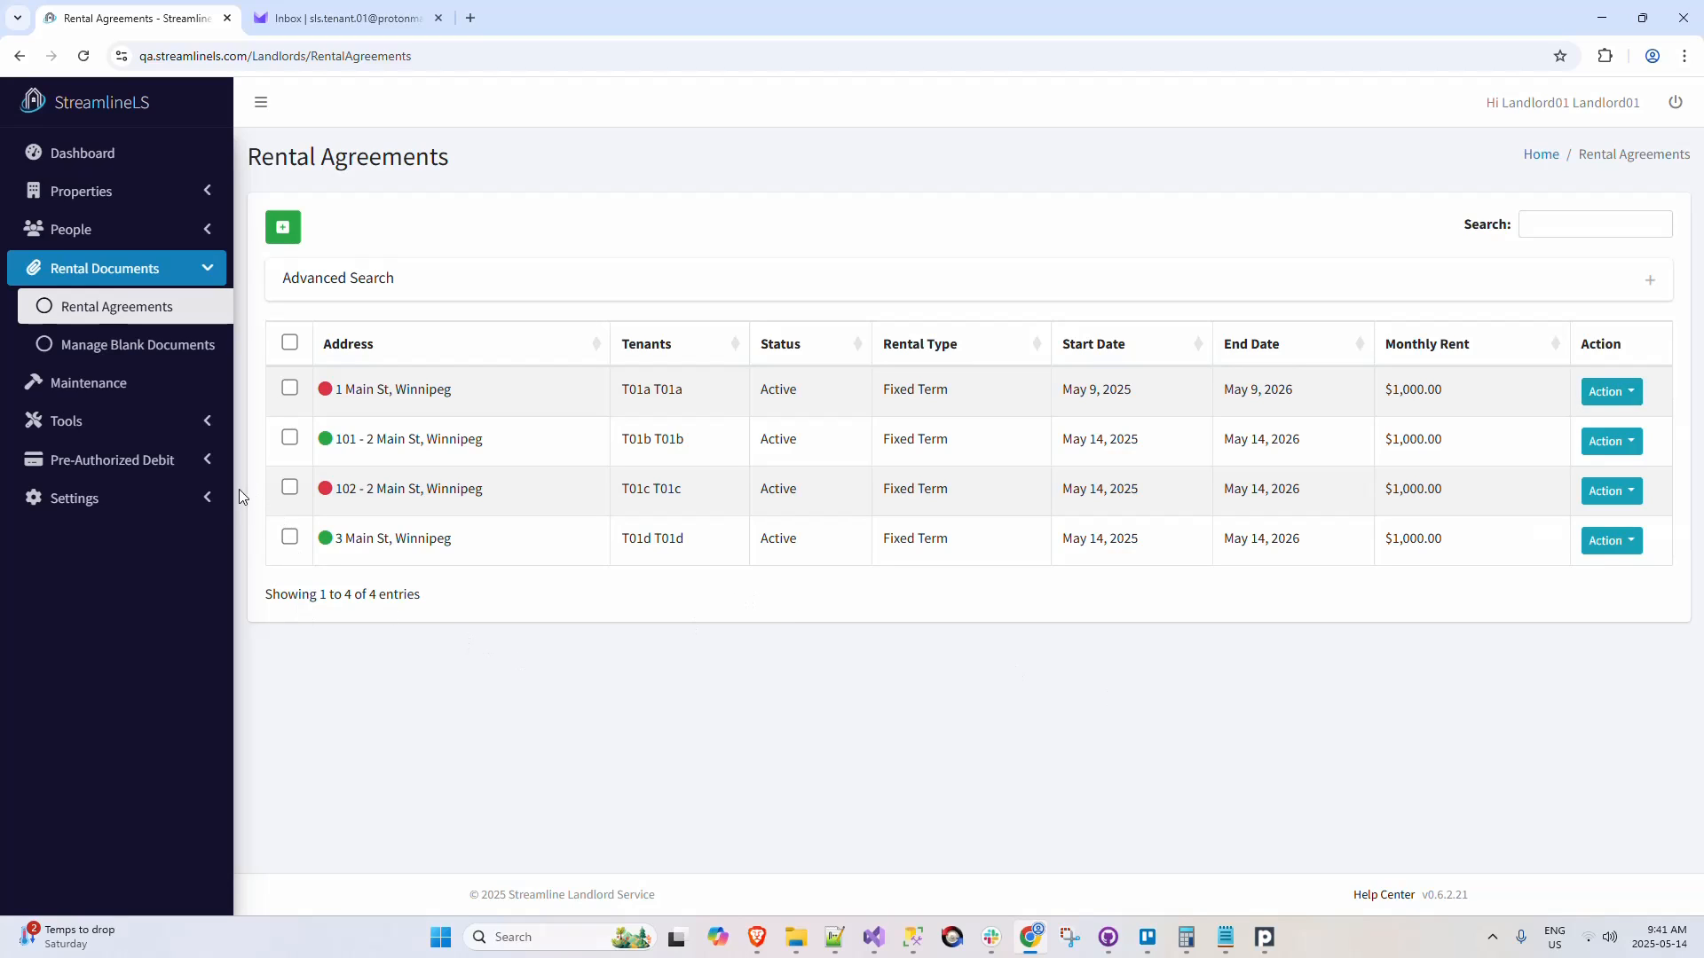
click(204, 460)
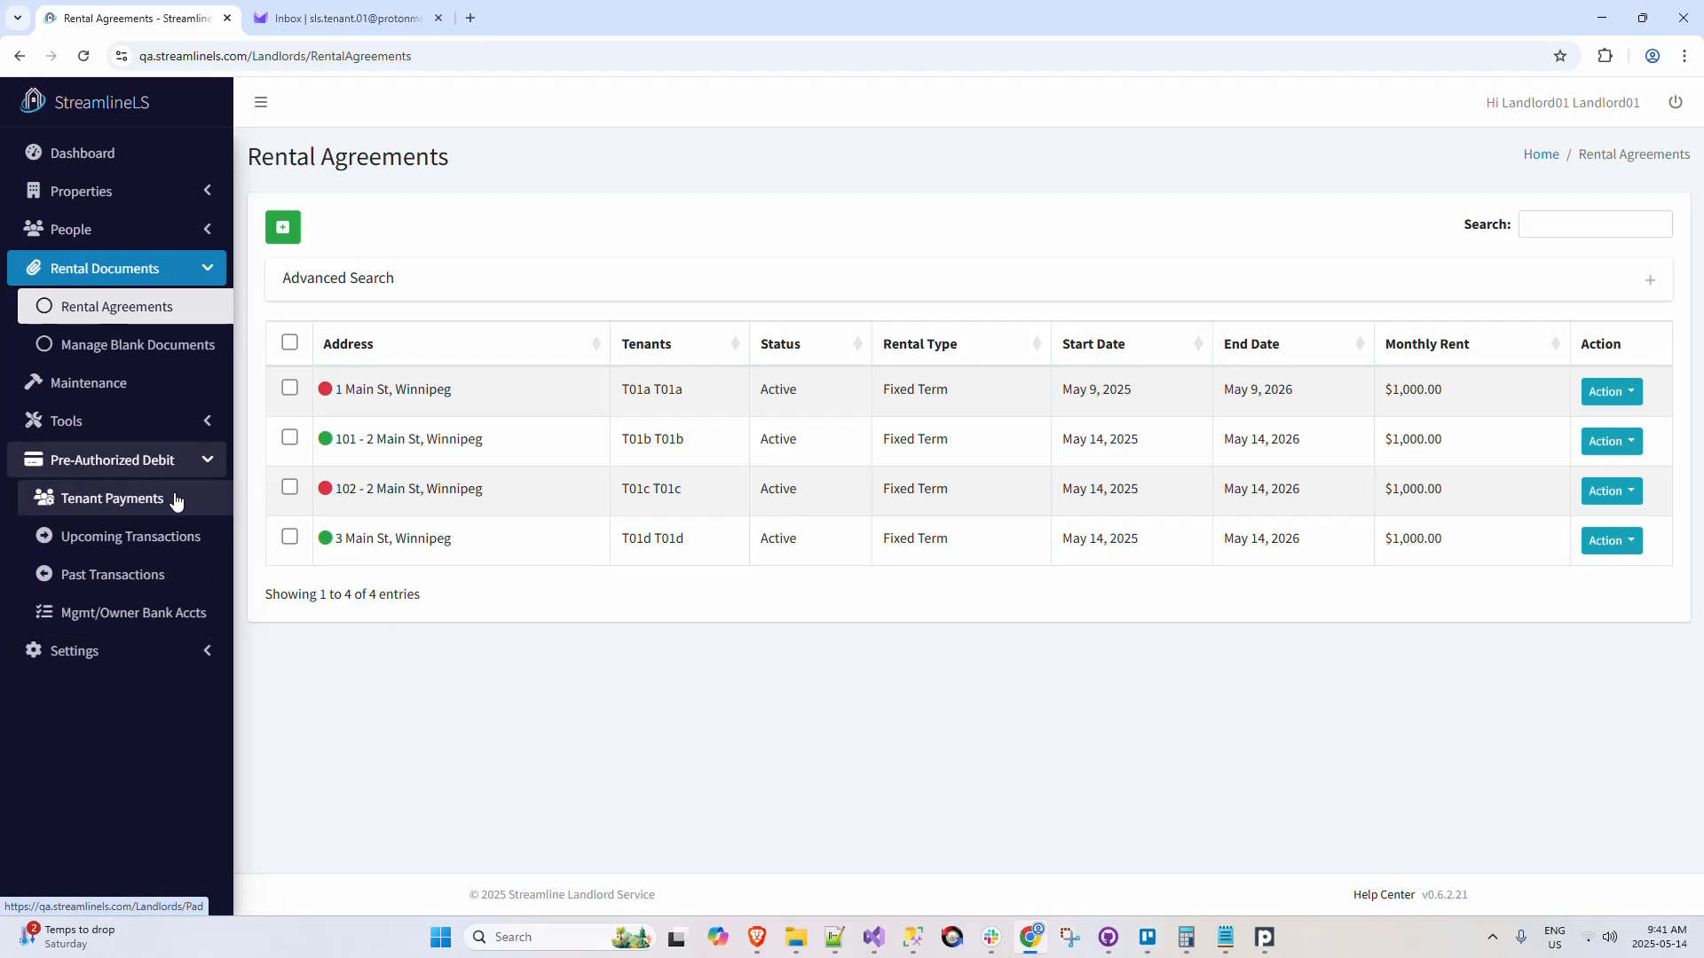
click(135, 498)
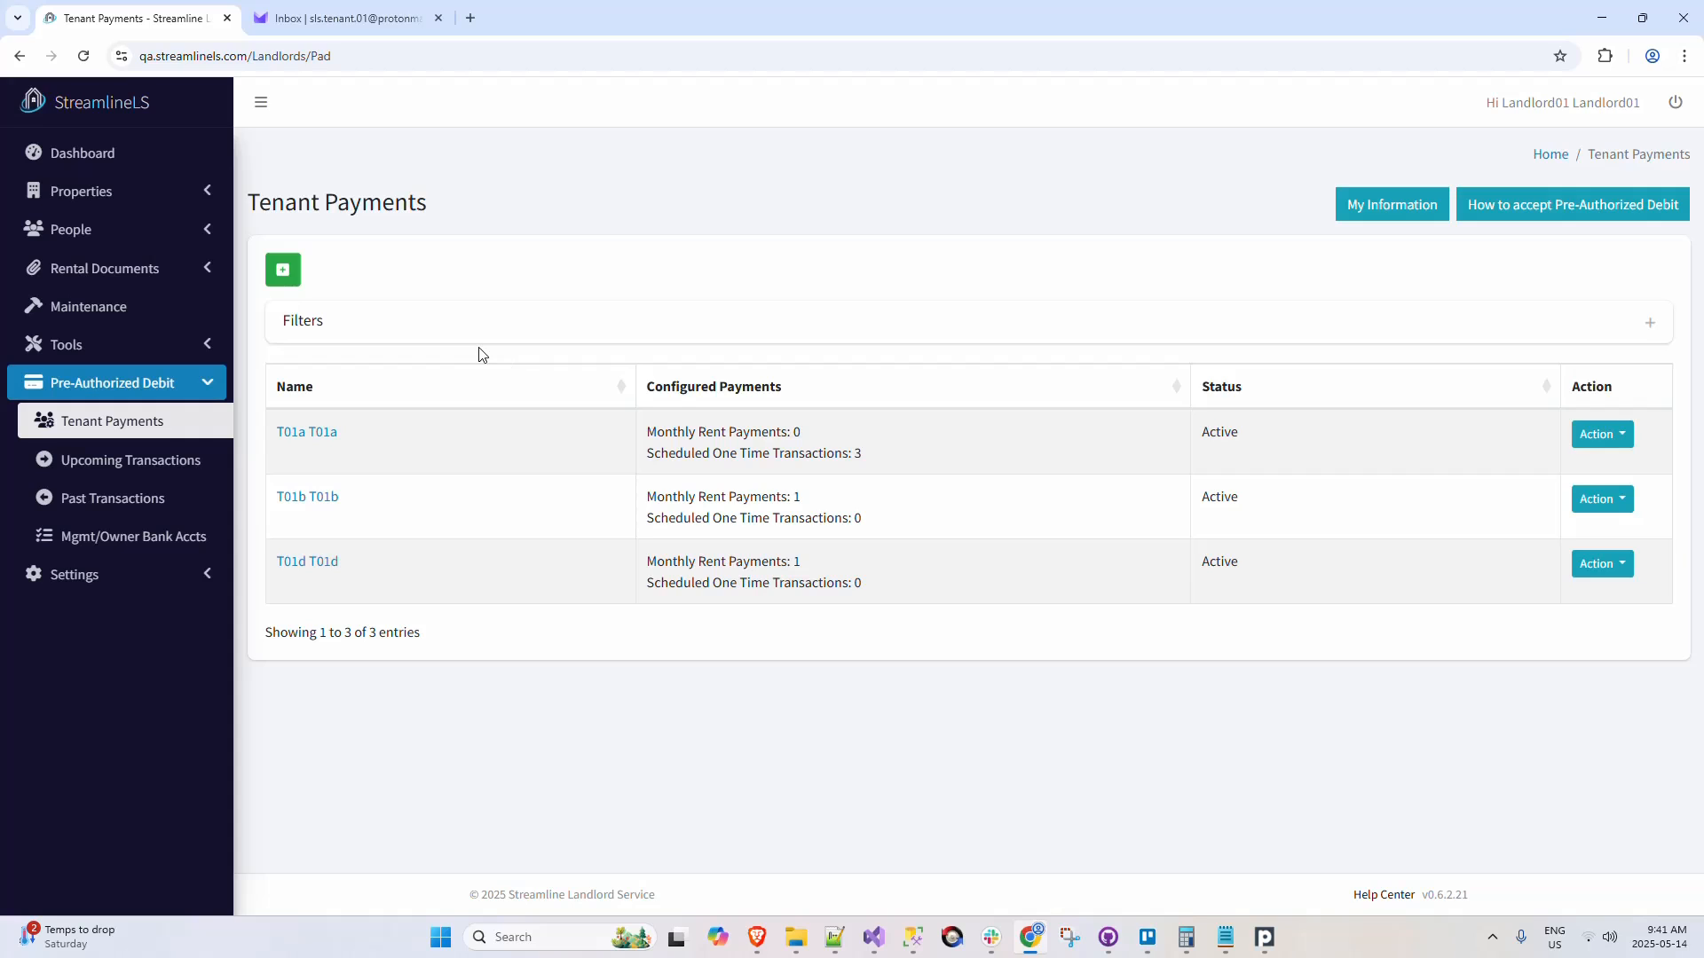
Step: Return to the properties list and view the transactions for 1 Main St and for 3 Main St
click(198, 190)
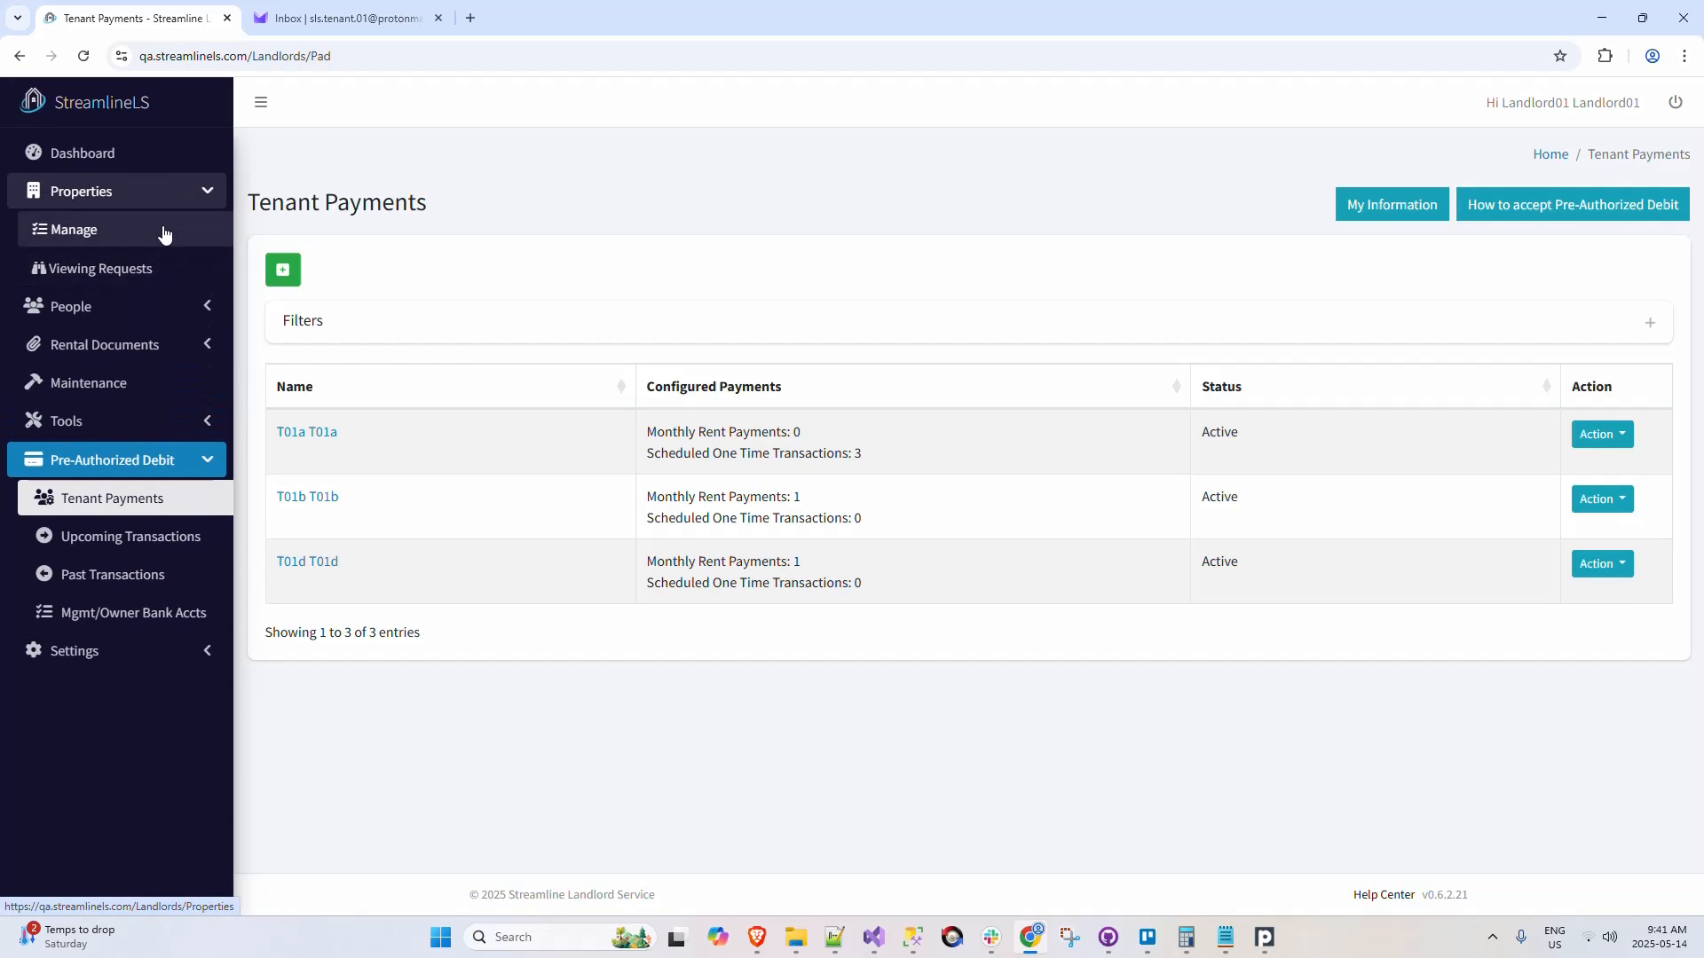
click(163, 231)
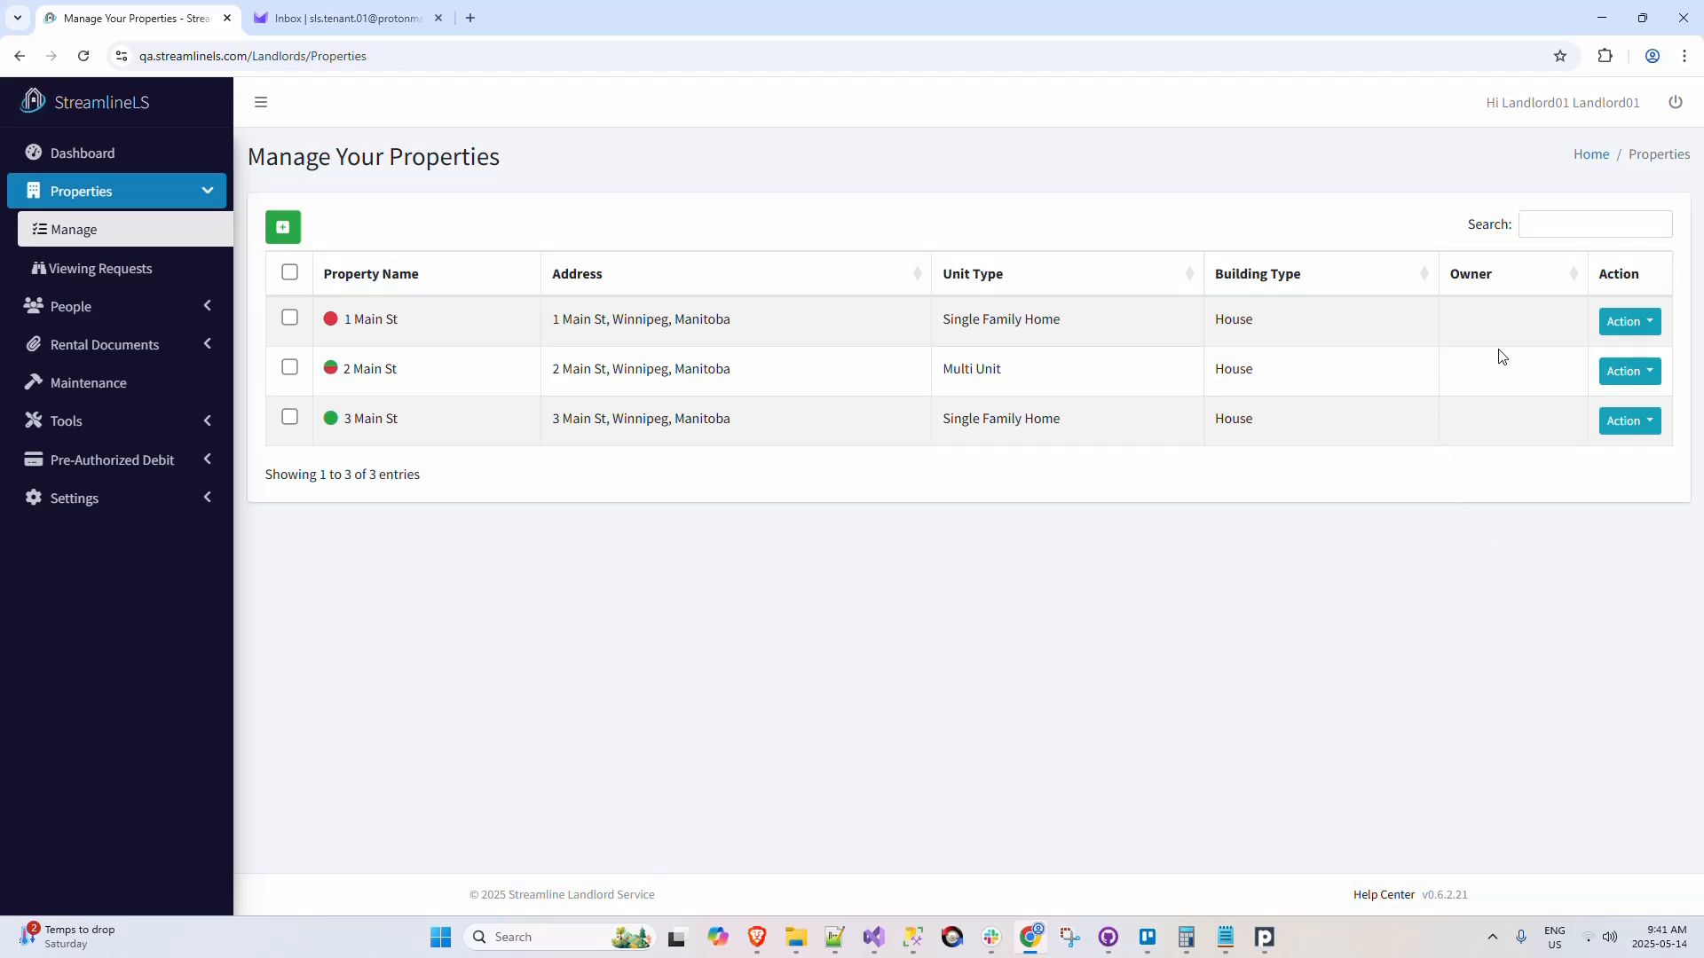
click(1618, 323)
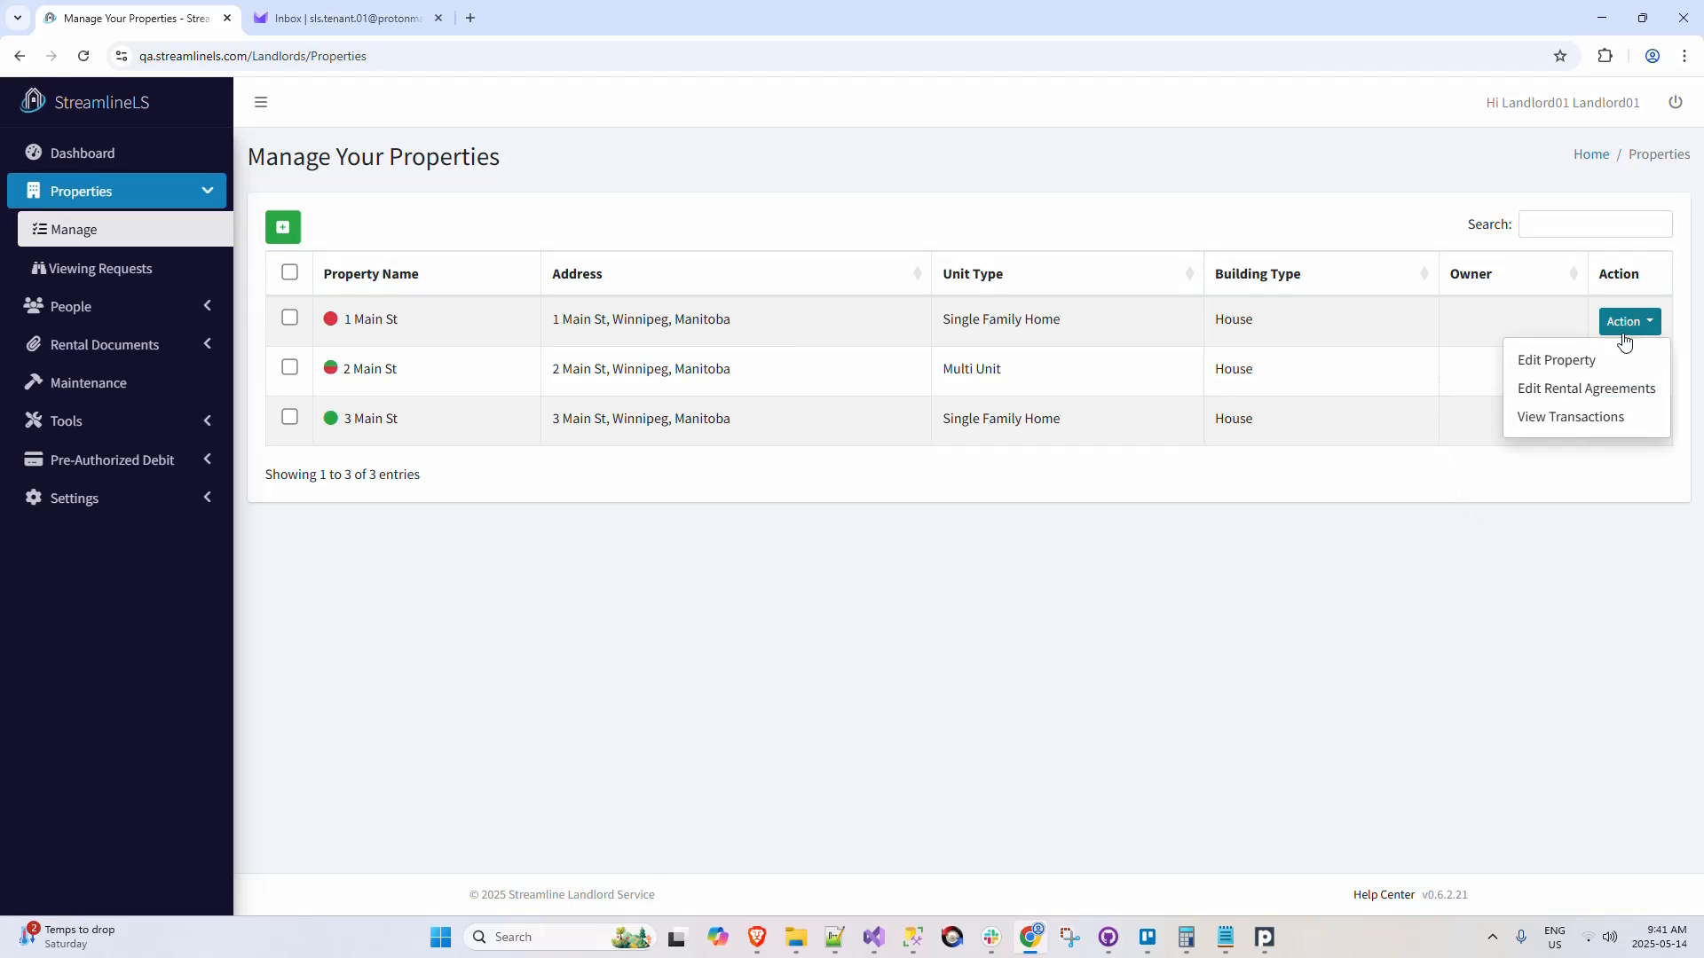
click(1604, 418)
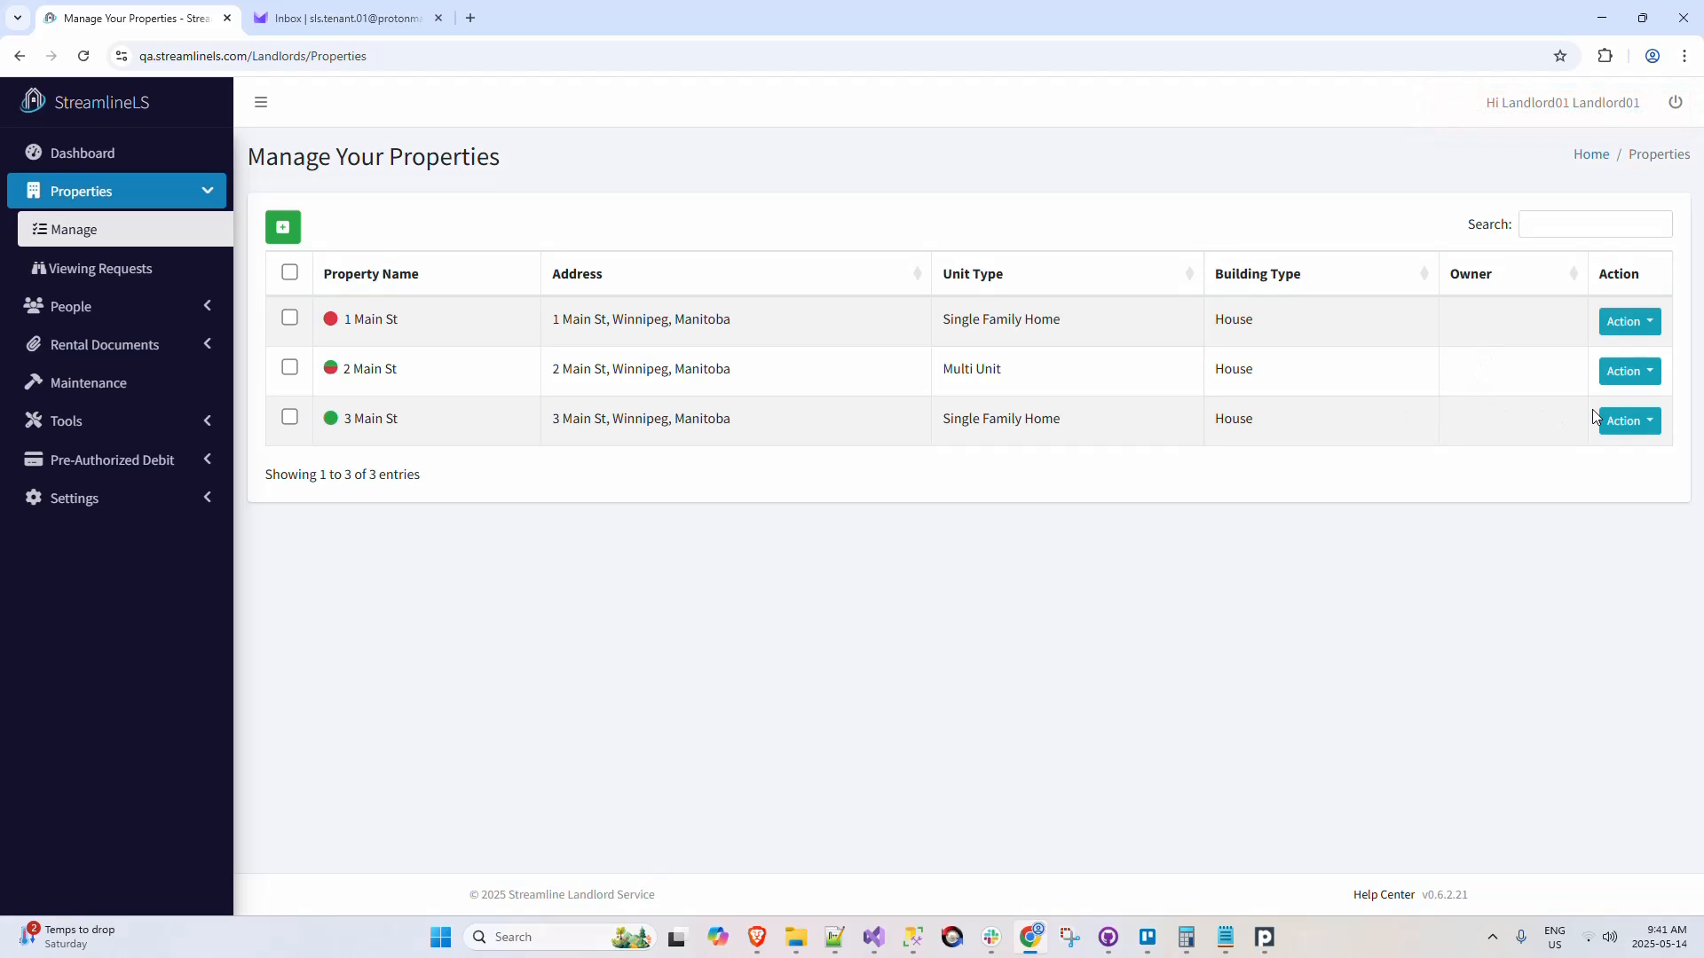
click(1616, 422)
click(1615, 394)
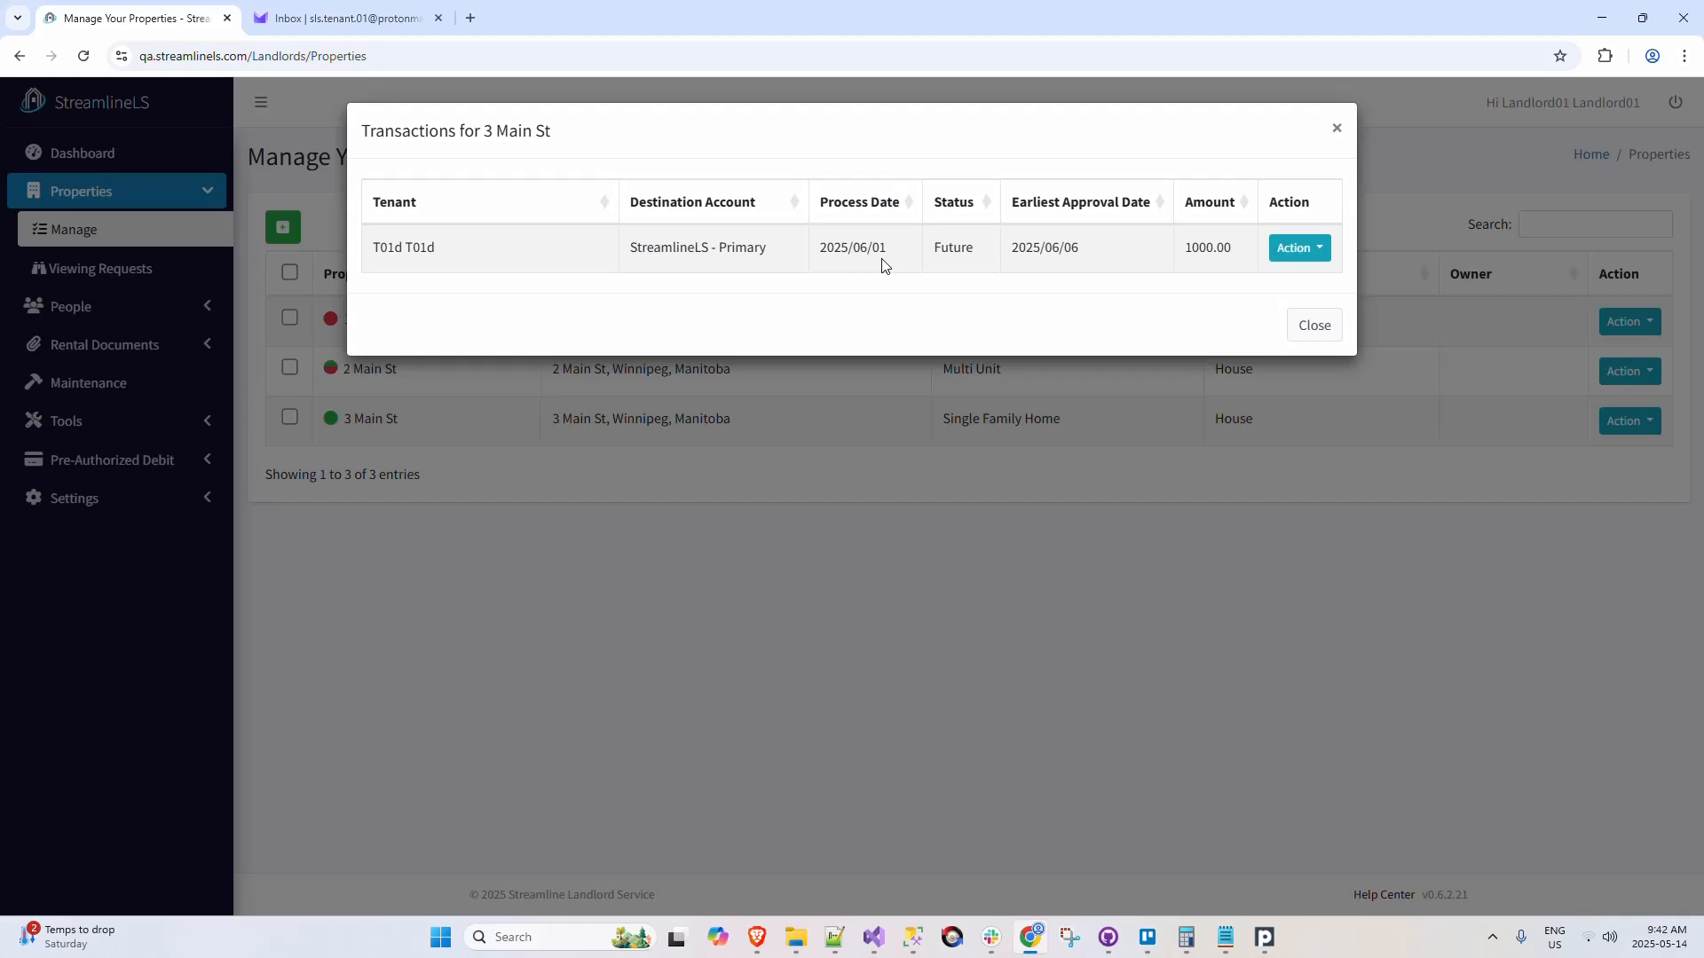
click(1337, 128)
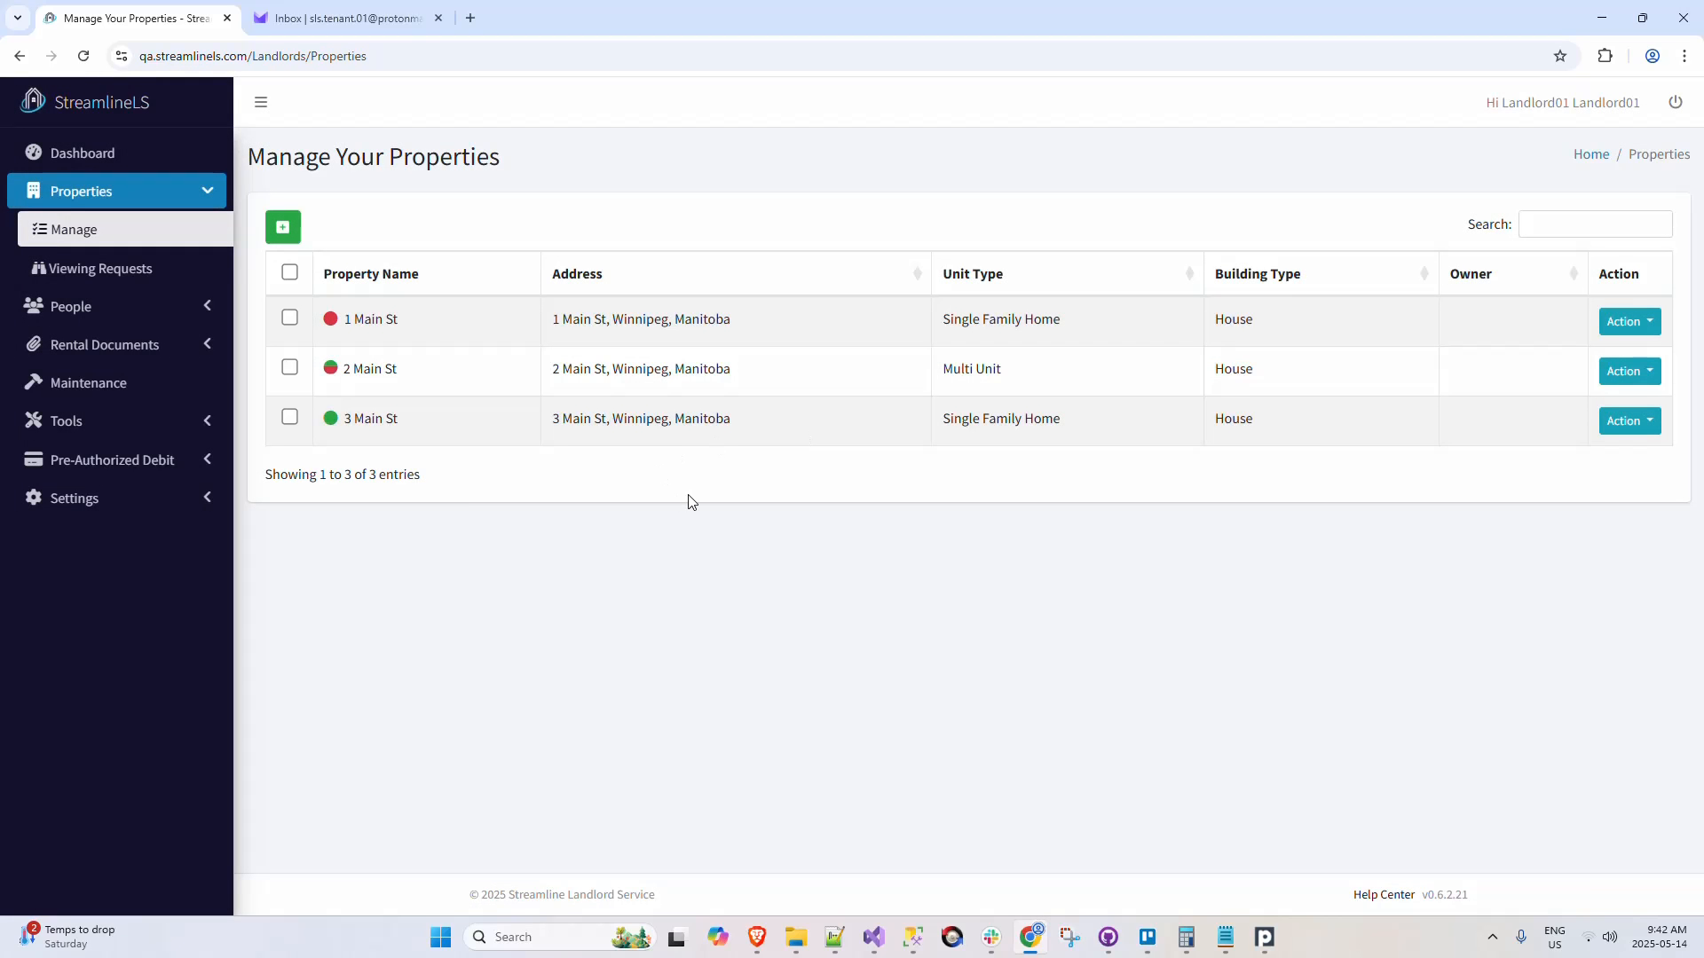
Step: Open payment management for 3 Main St's rental agreement and start scheduling a one-time transaction for its tenant
click(1636, 423)
click(1640, 356)
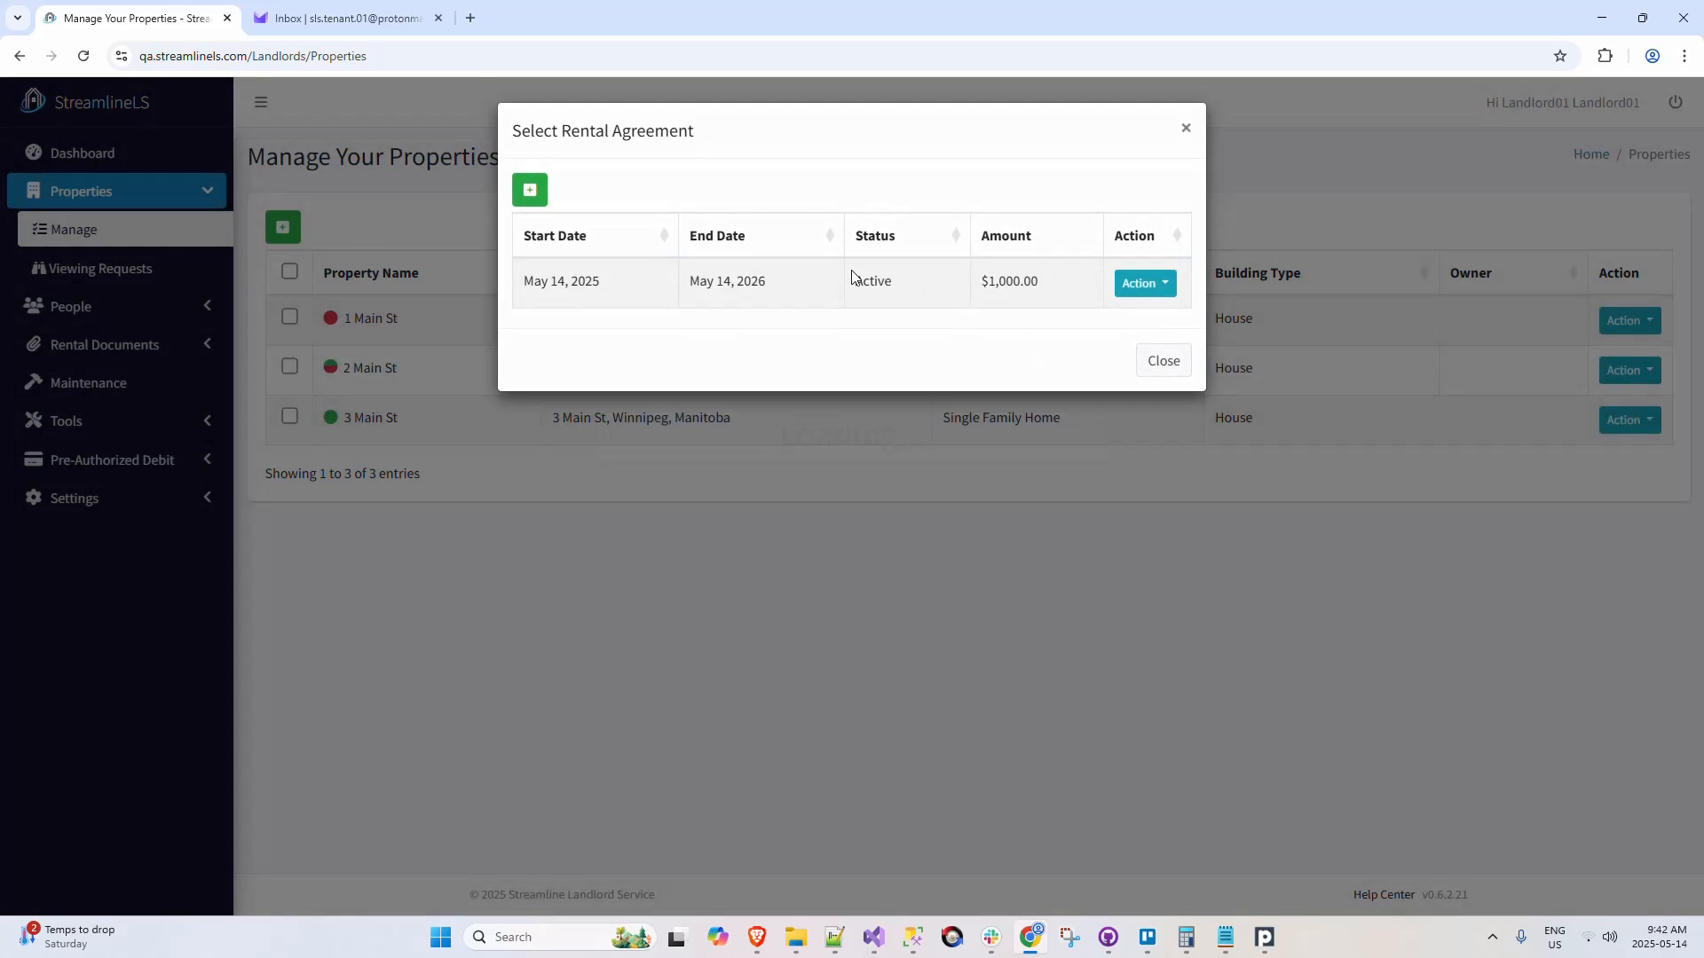
click(1159, 283)
click(1148, 265)
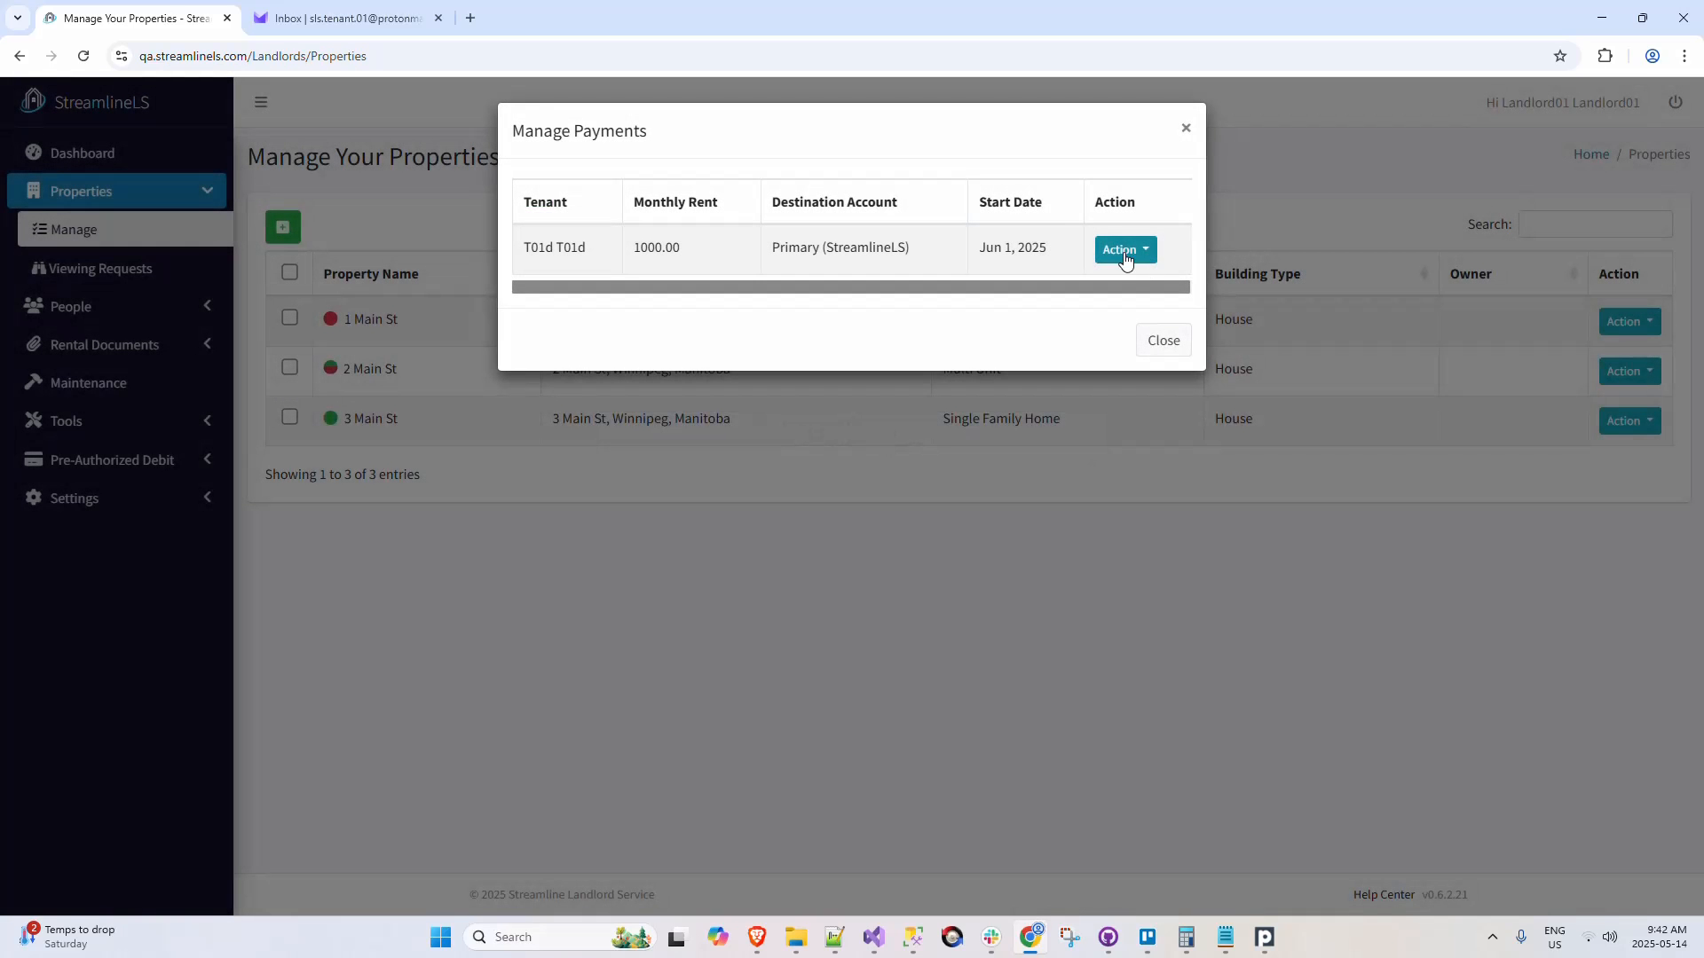
click(1127, 253)
click(1125, 259)
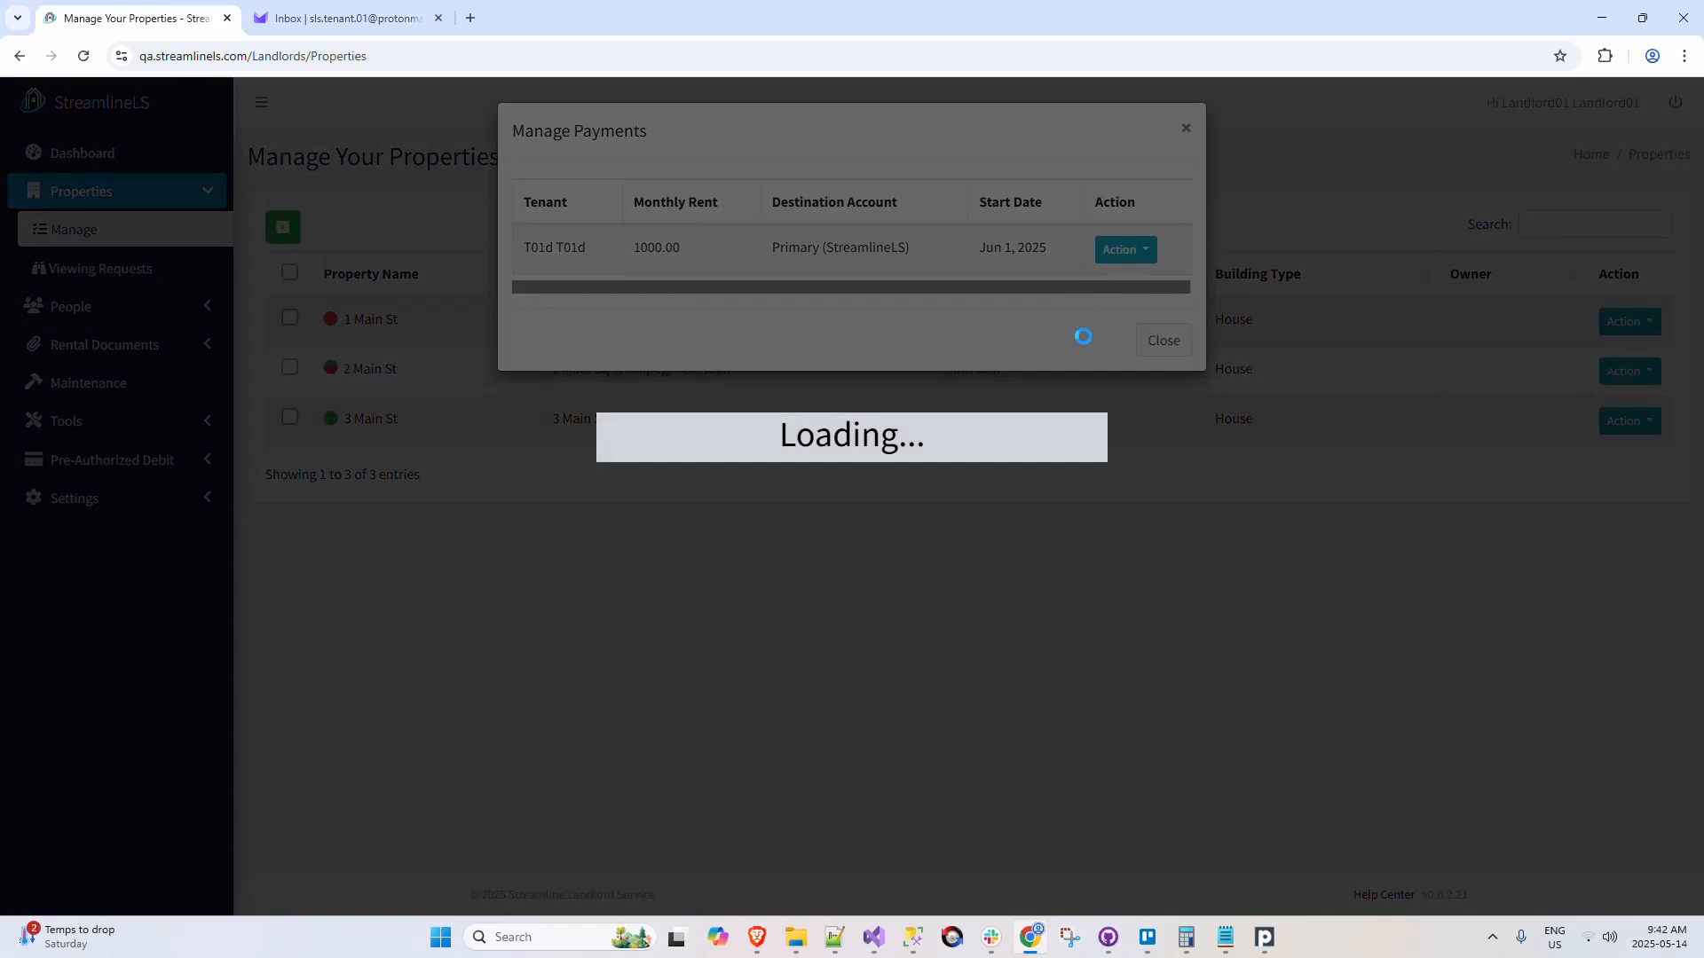
Step: Schedule a one-time transaction of 123 for 3 Main St with the note Test, and return to the properties list
click(599, 281)
key(Tab)
key(Tab)
text(123)
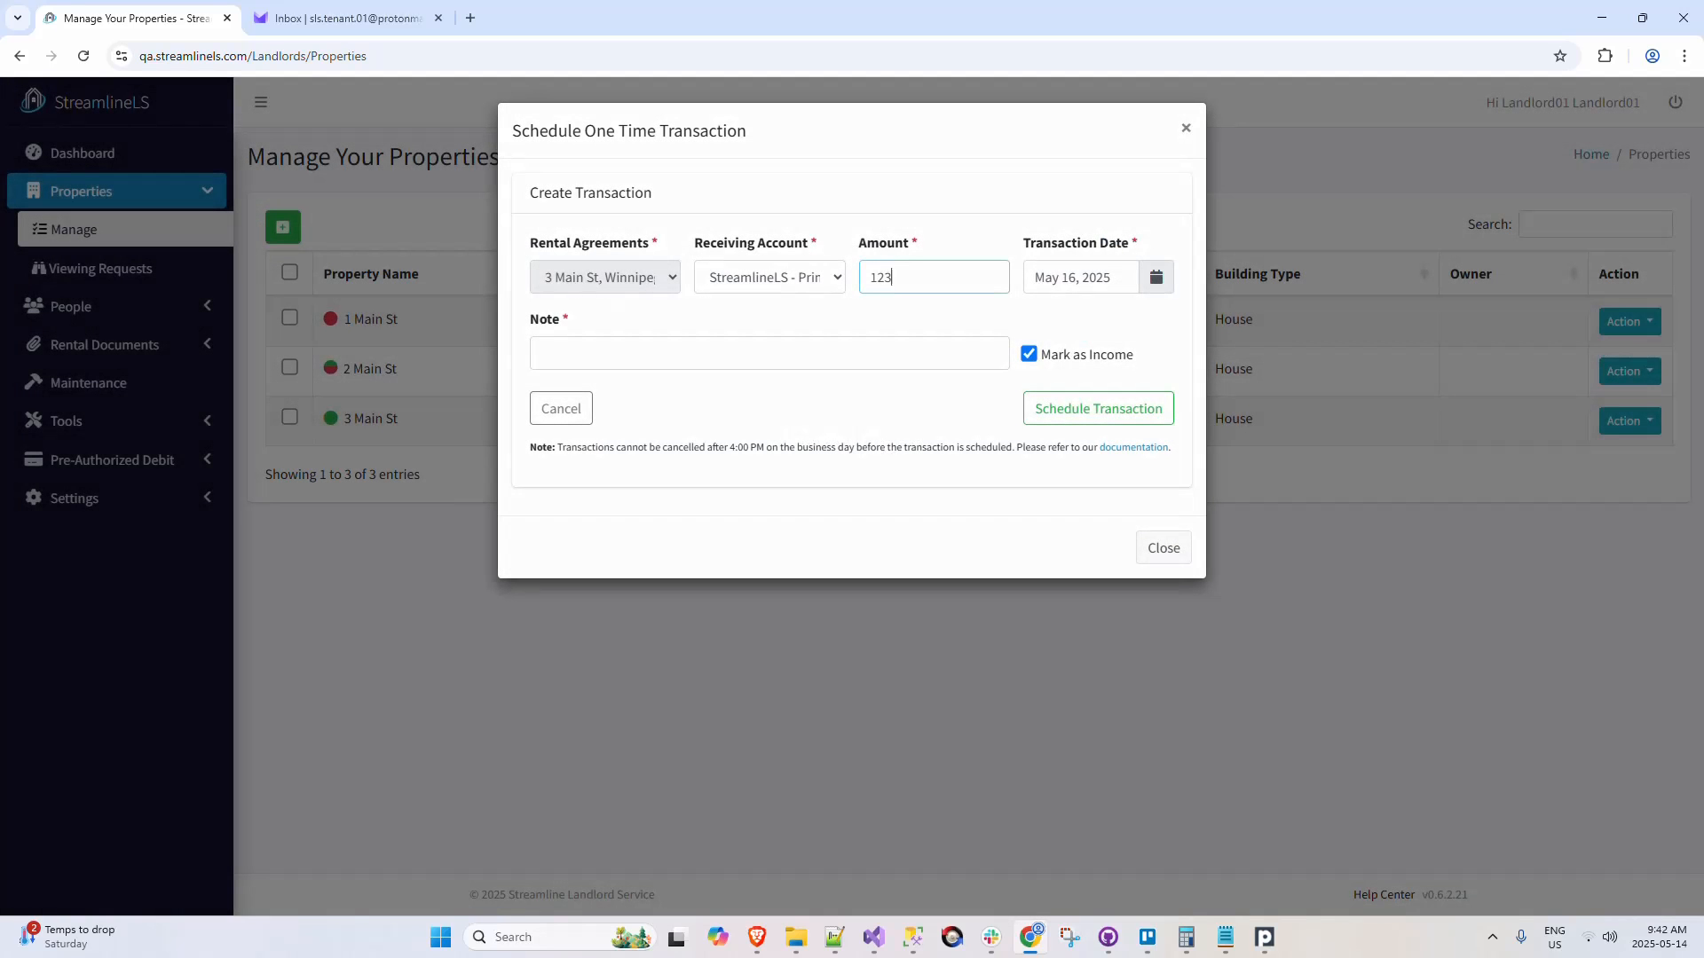
click(770, 357)
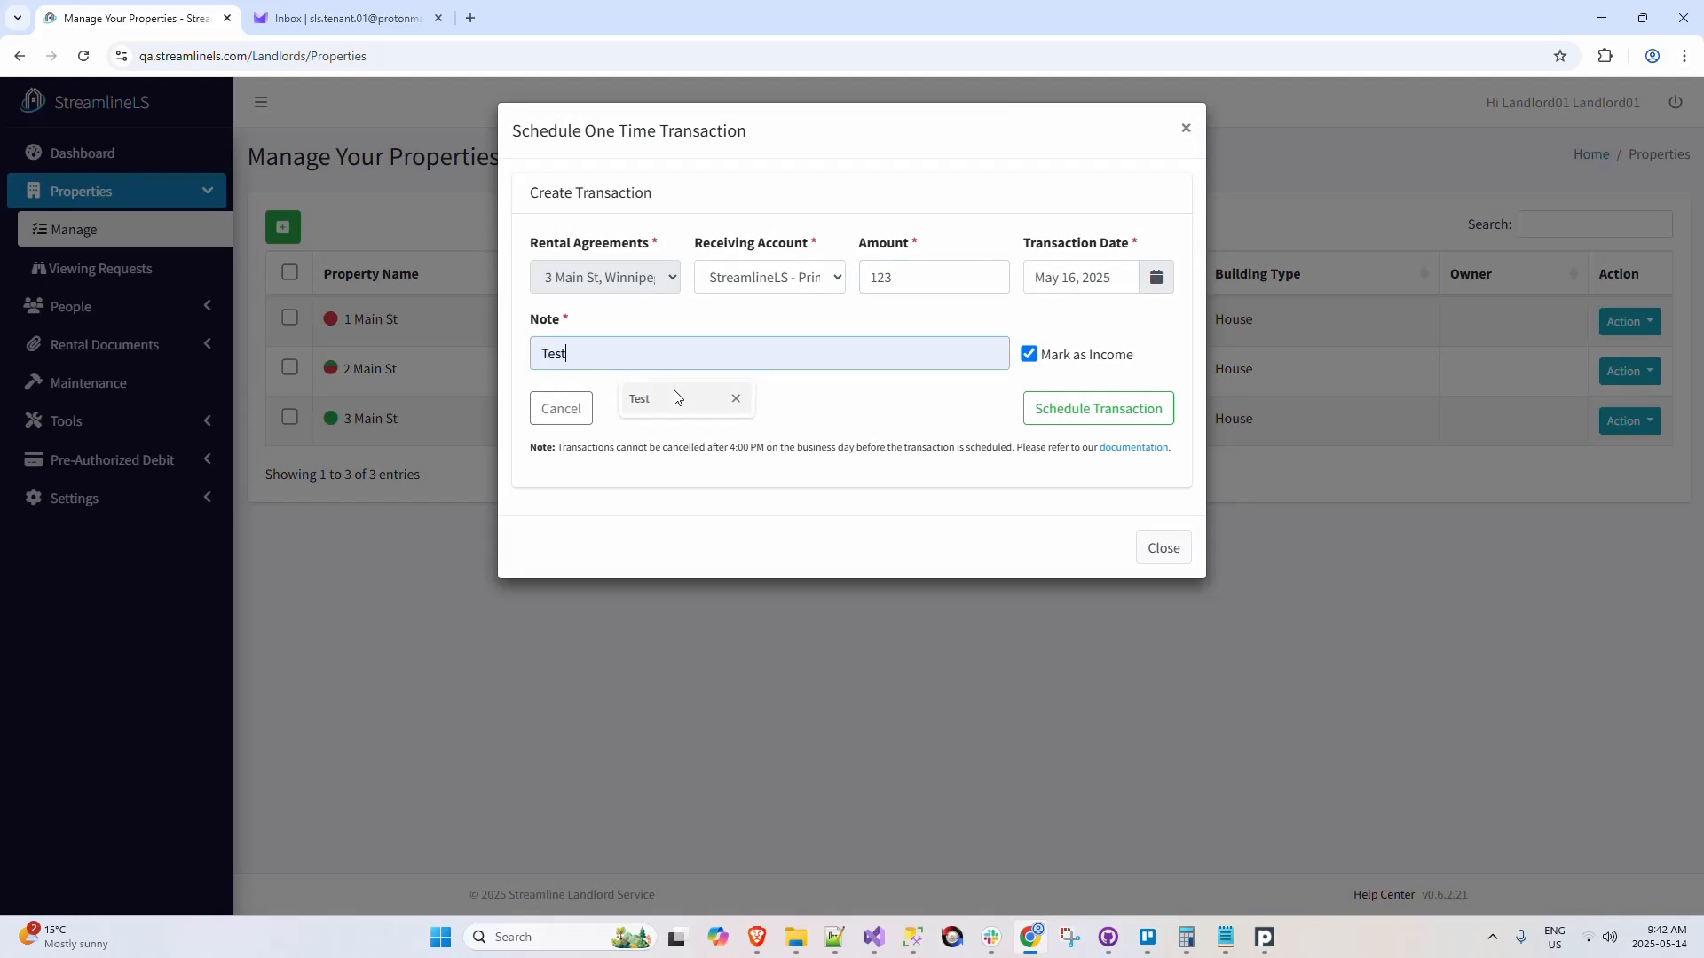
click(676, 396)
click(1065, 415)
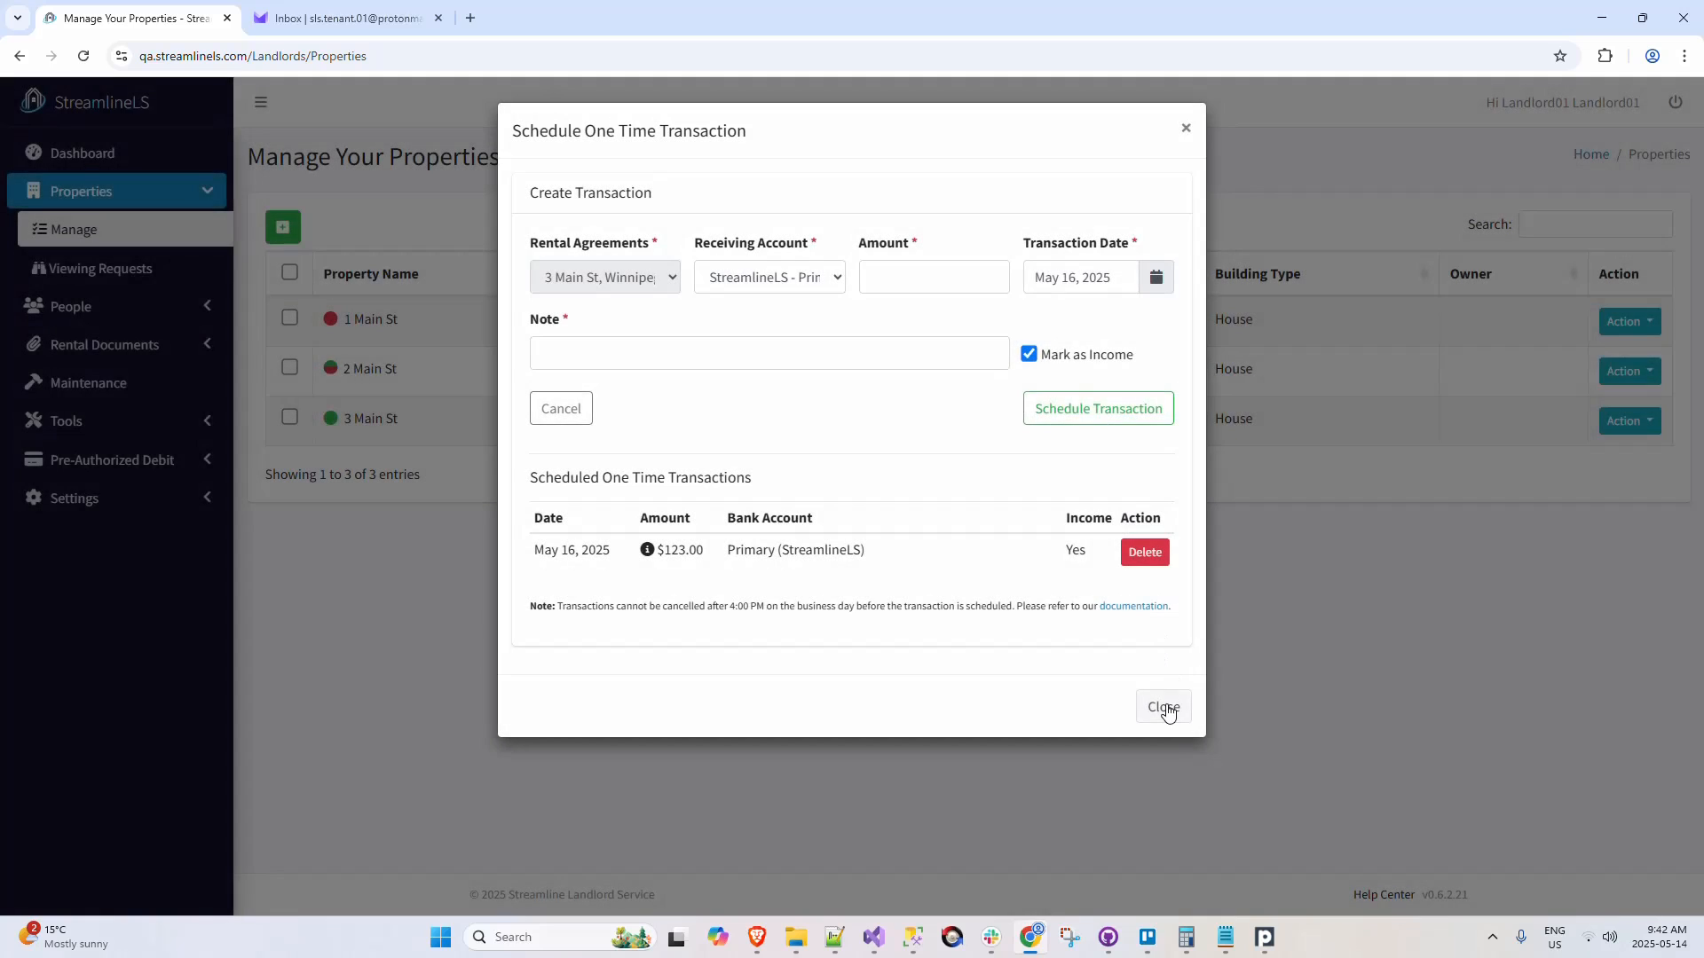
click(1163, 707)
click(1157, 340)
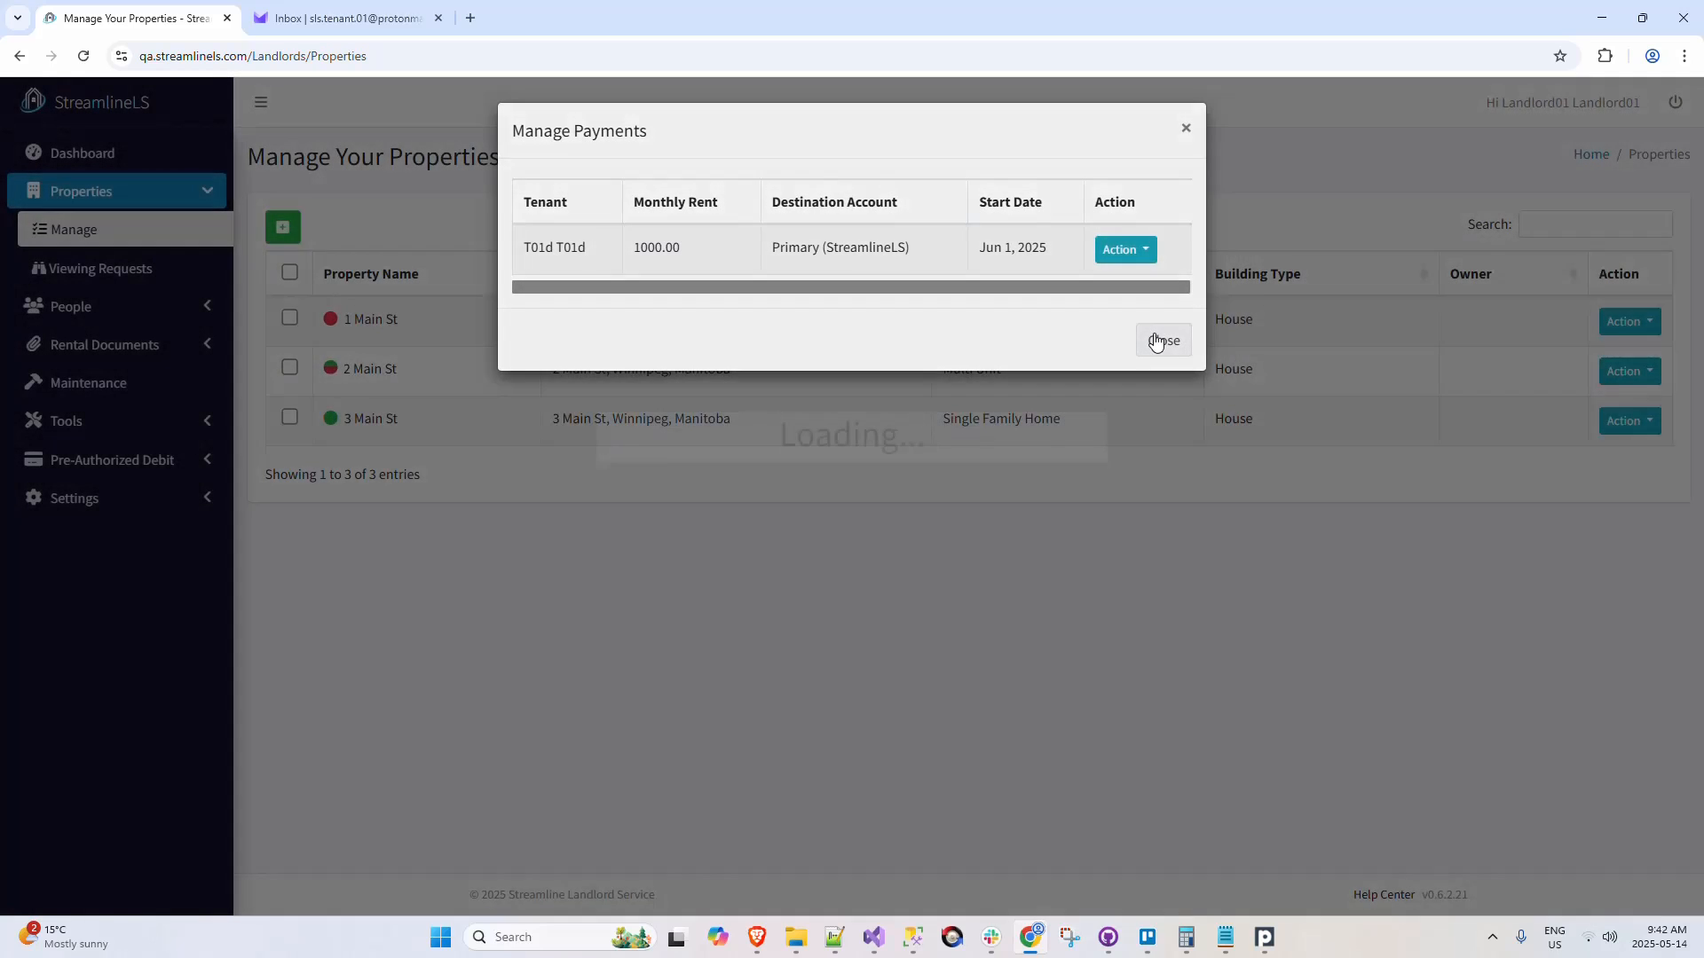
click(1163, 362)
Step: Review the transactions listed for 3 Main St, including the newly scheduled one-time transaction
click(1640, 425)
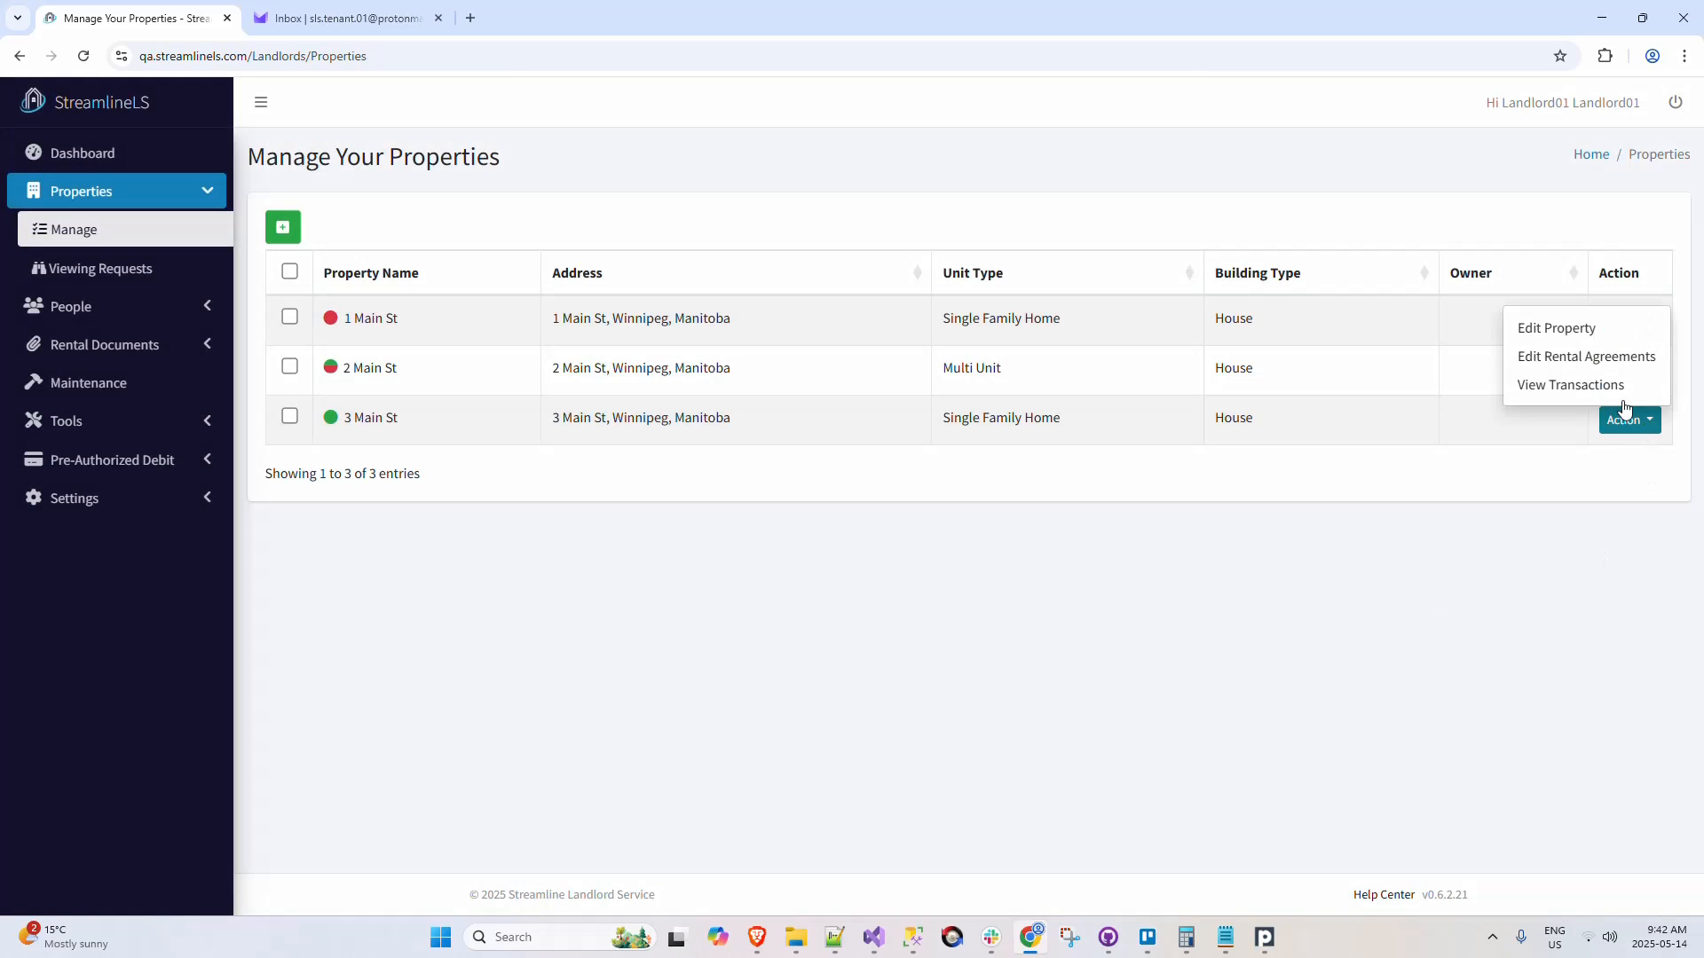
click(1621, 387)
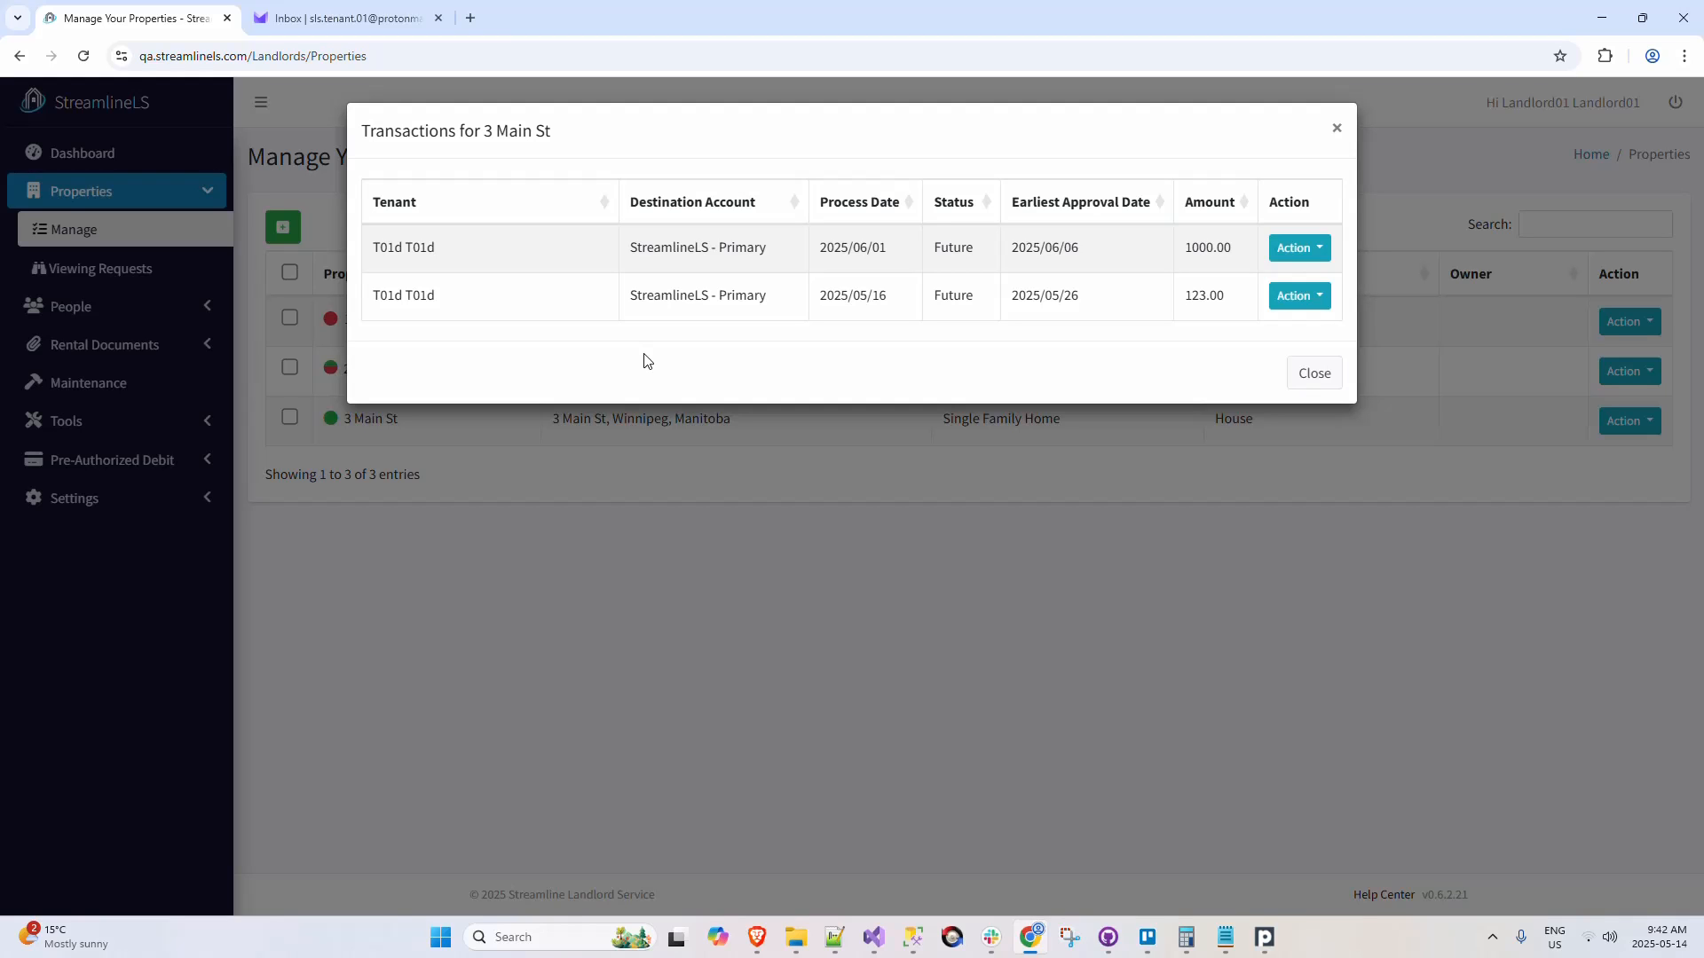
click(1336, 128)
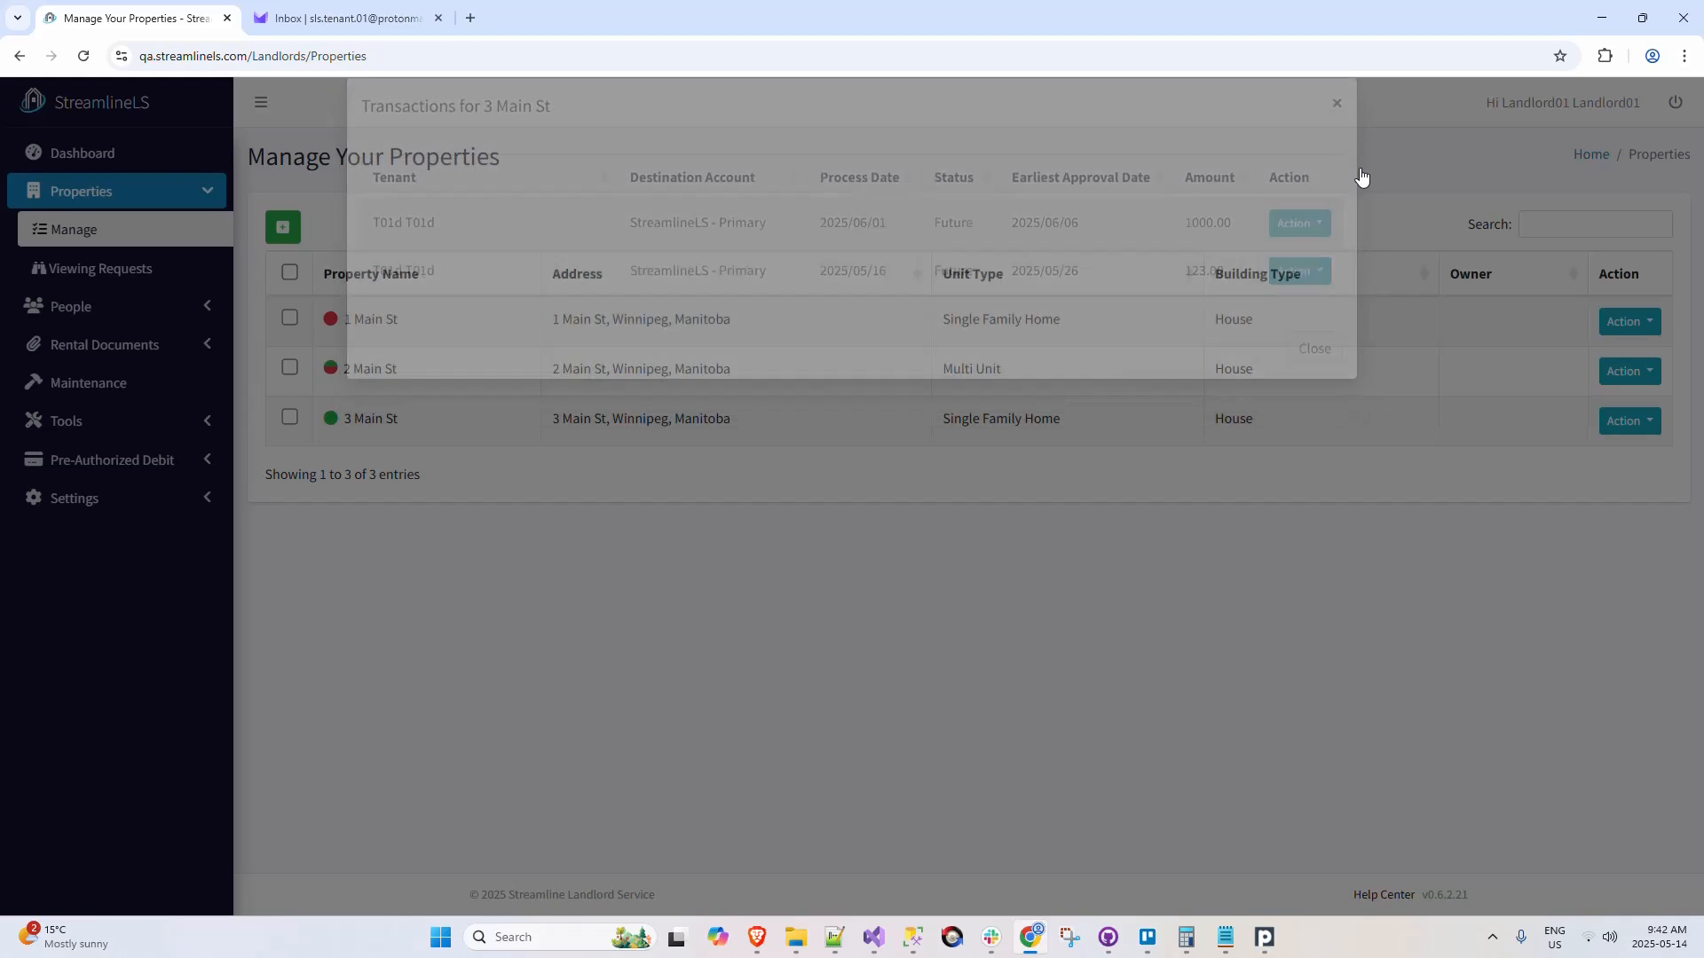
Step: View the transactions for unit 101 from the unit management of 2 Main St
click(1638, 377)
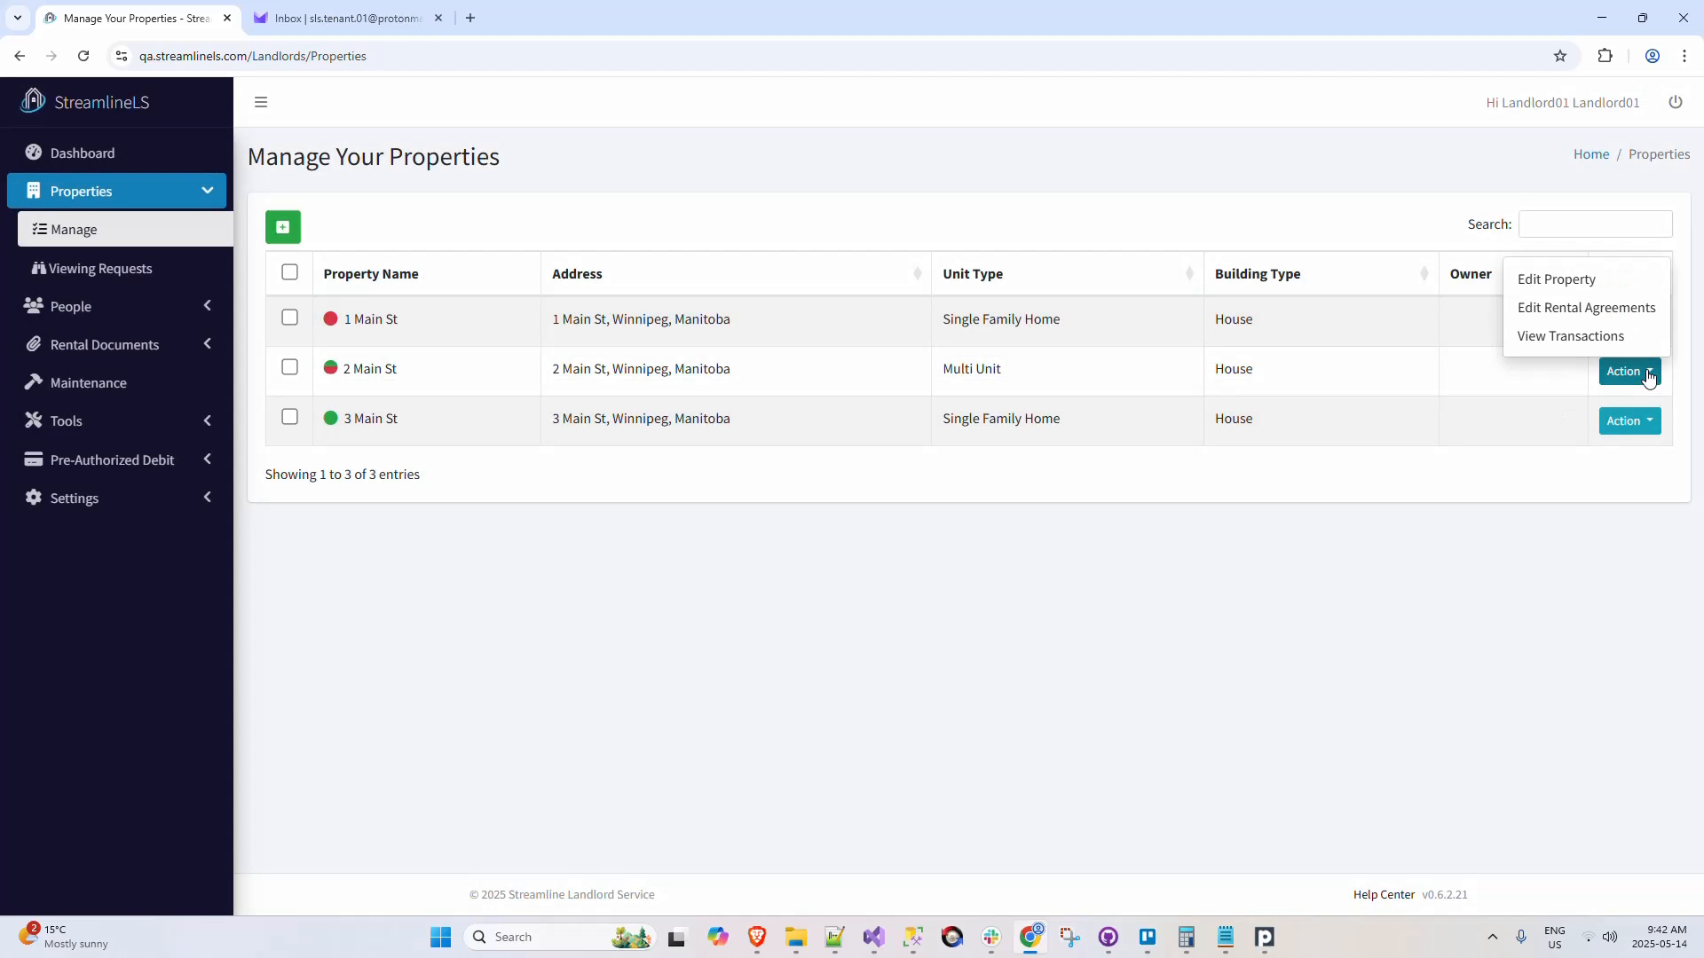
click(1631, 287)
click(1172, 201)
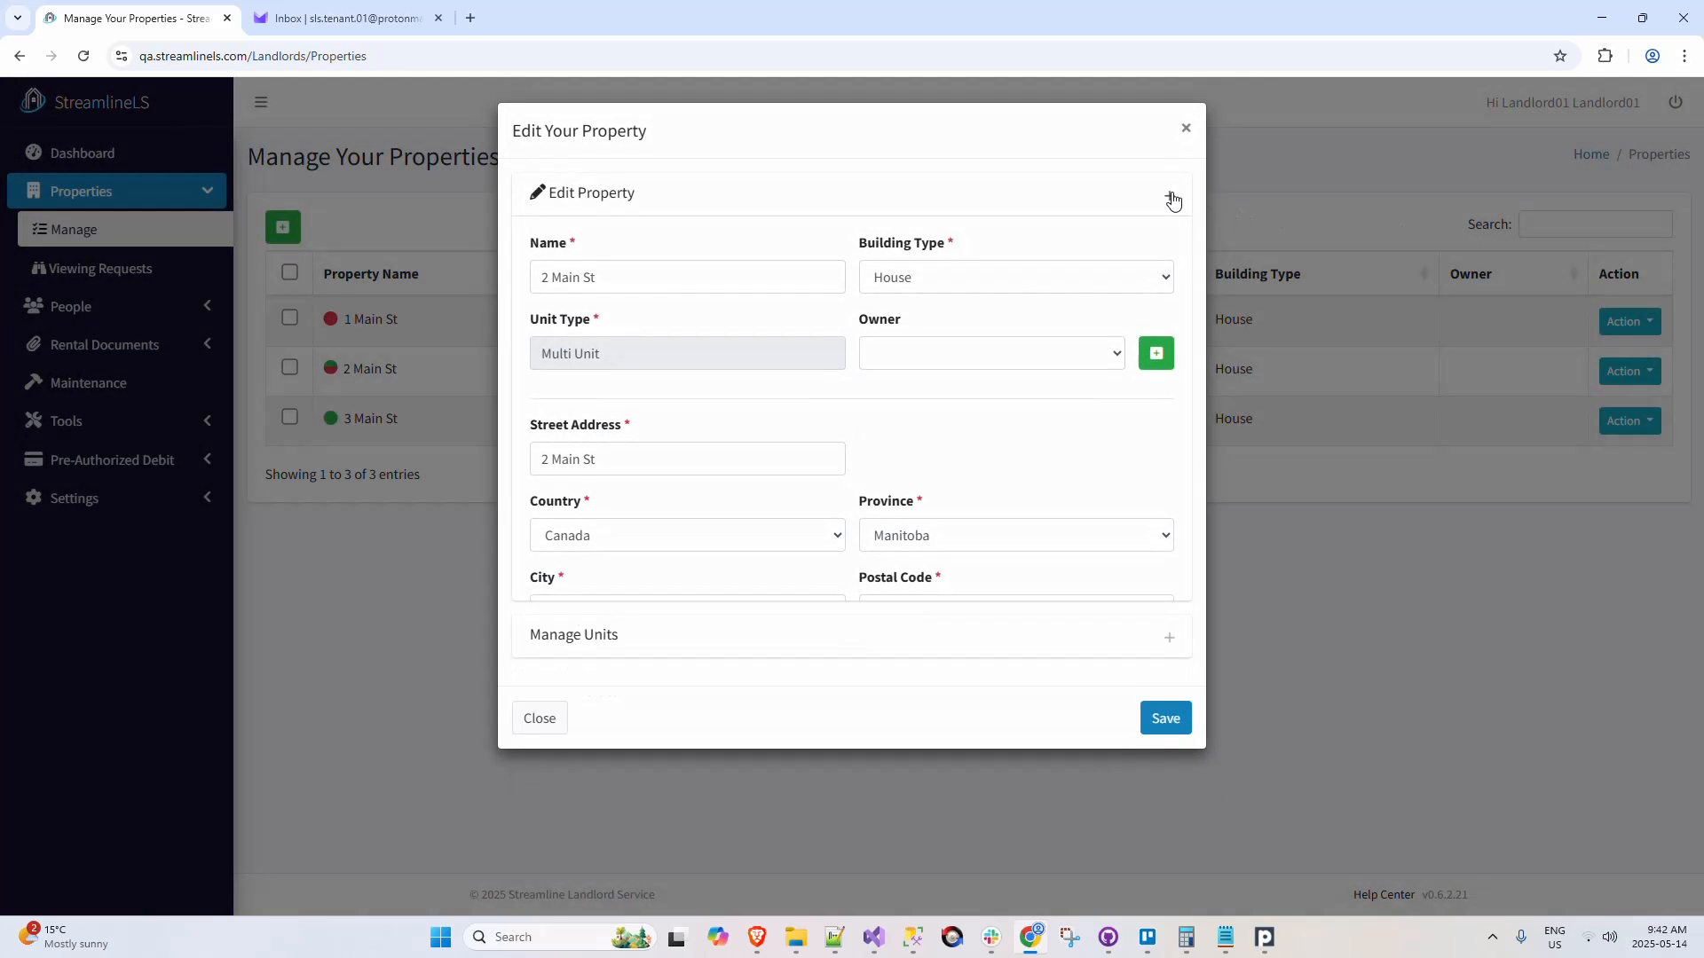
click(1173, 253)
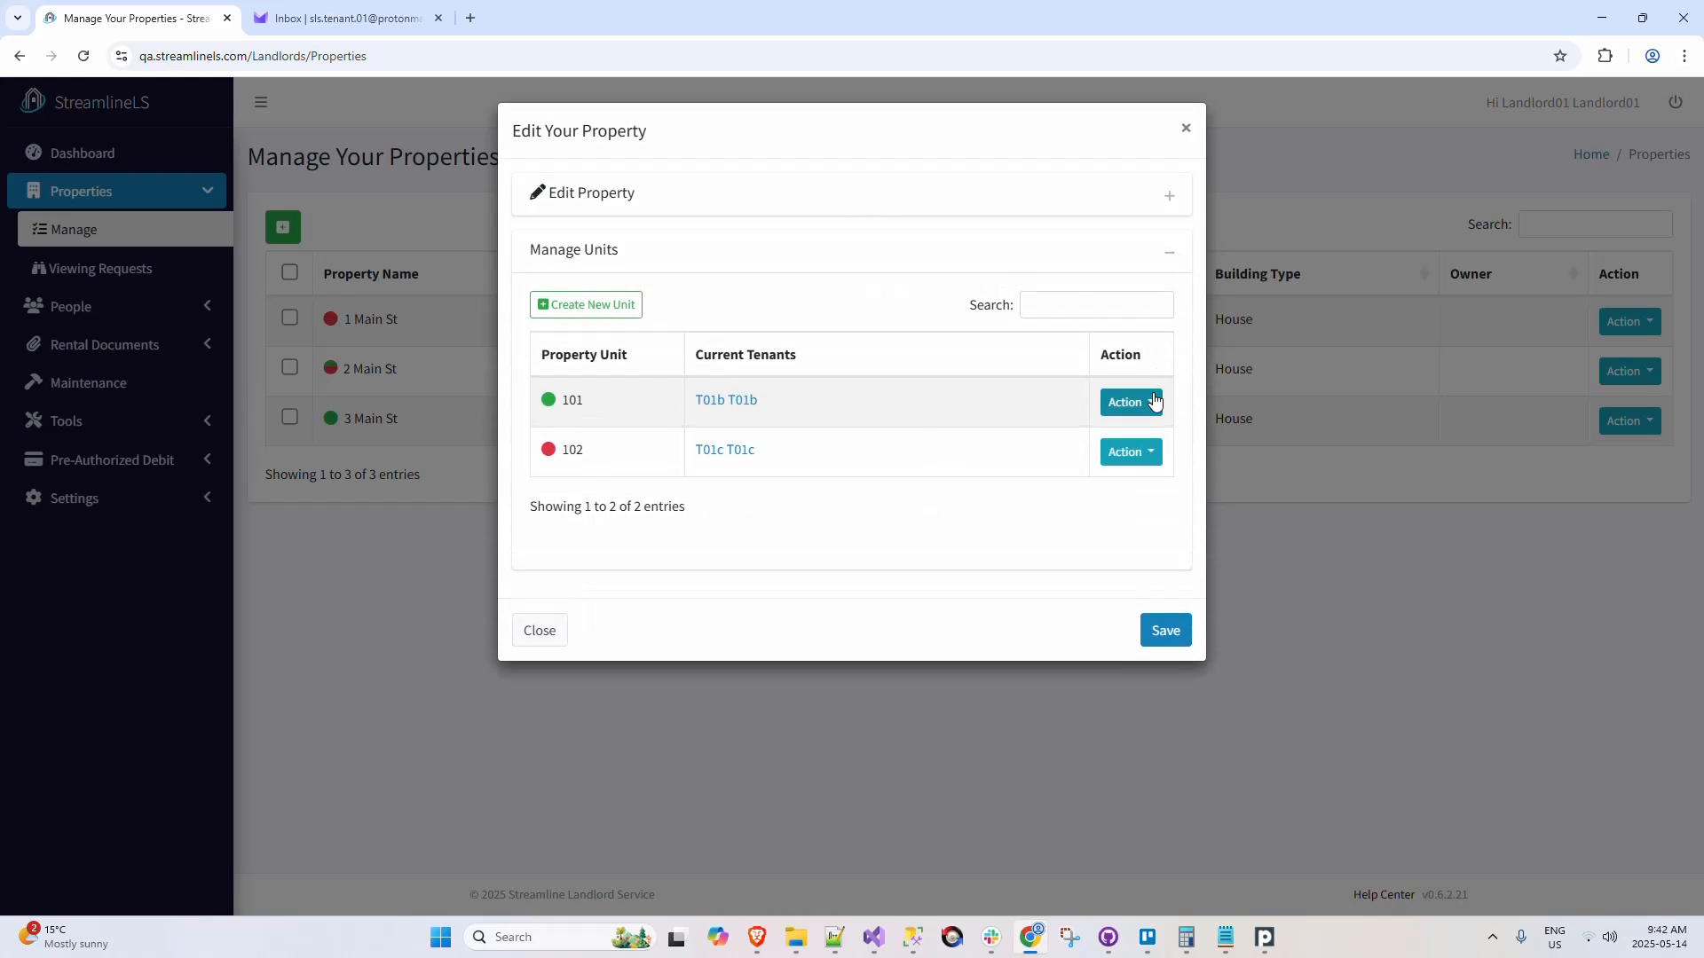
click(1155, 402)
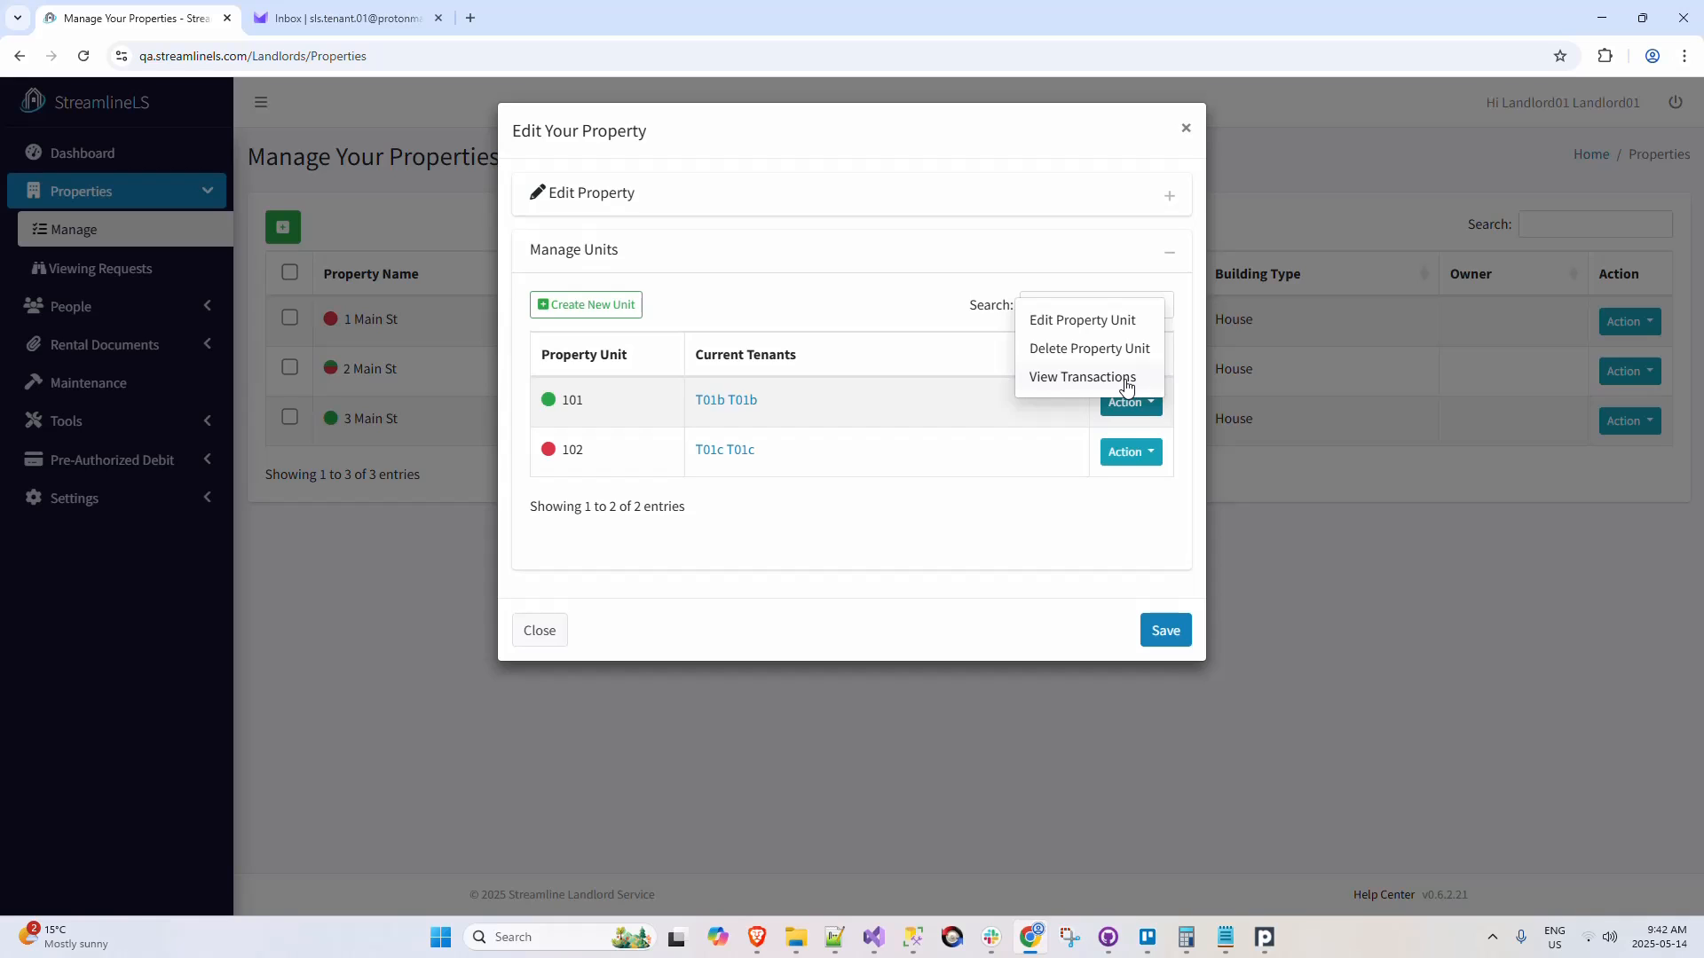
click(1127, 386)
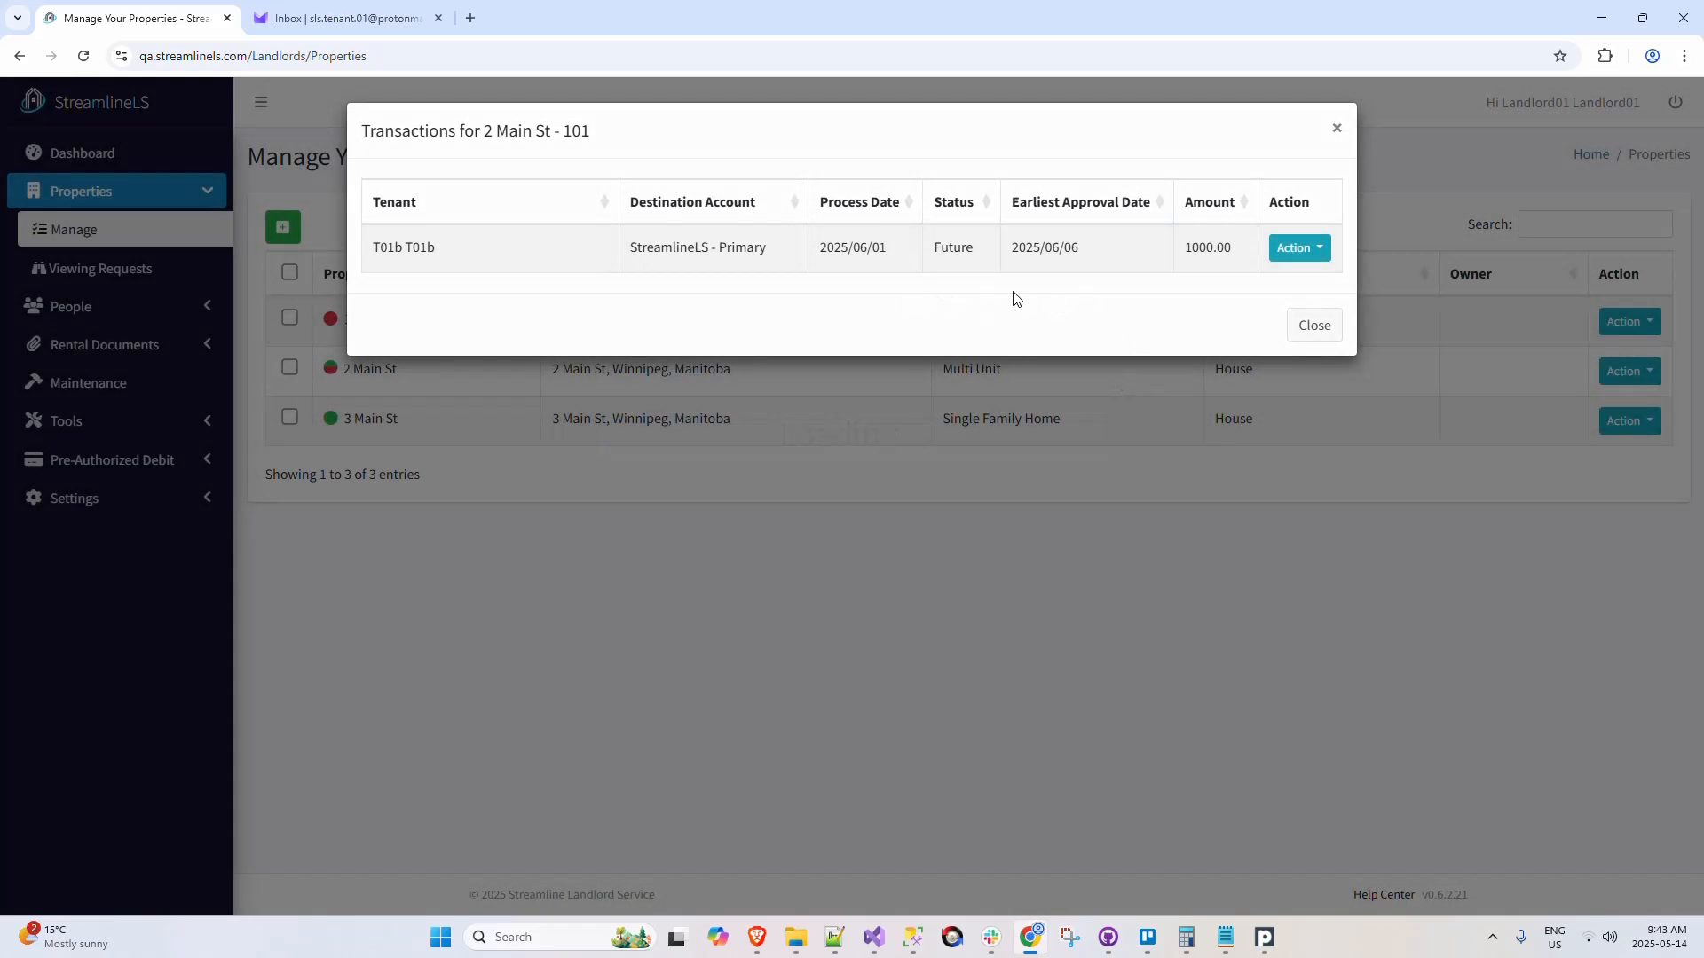
click(1337, 129)
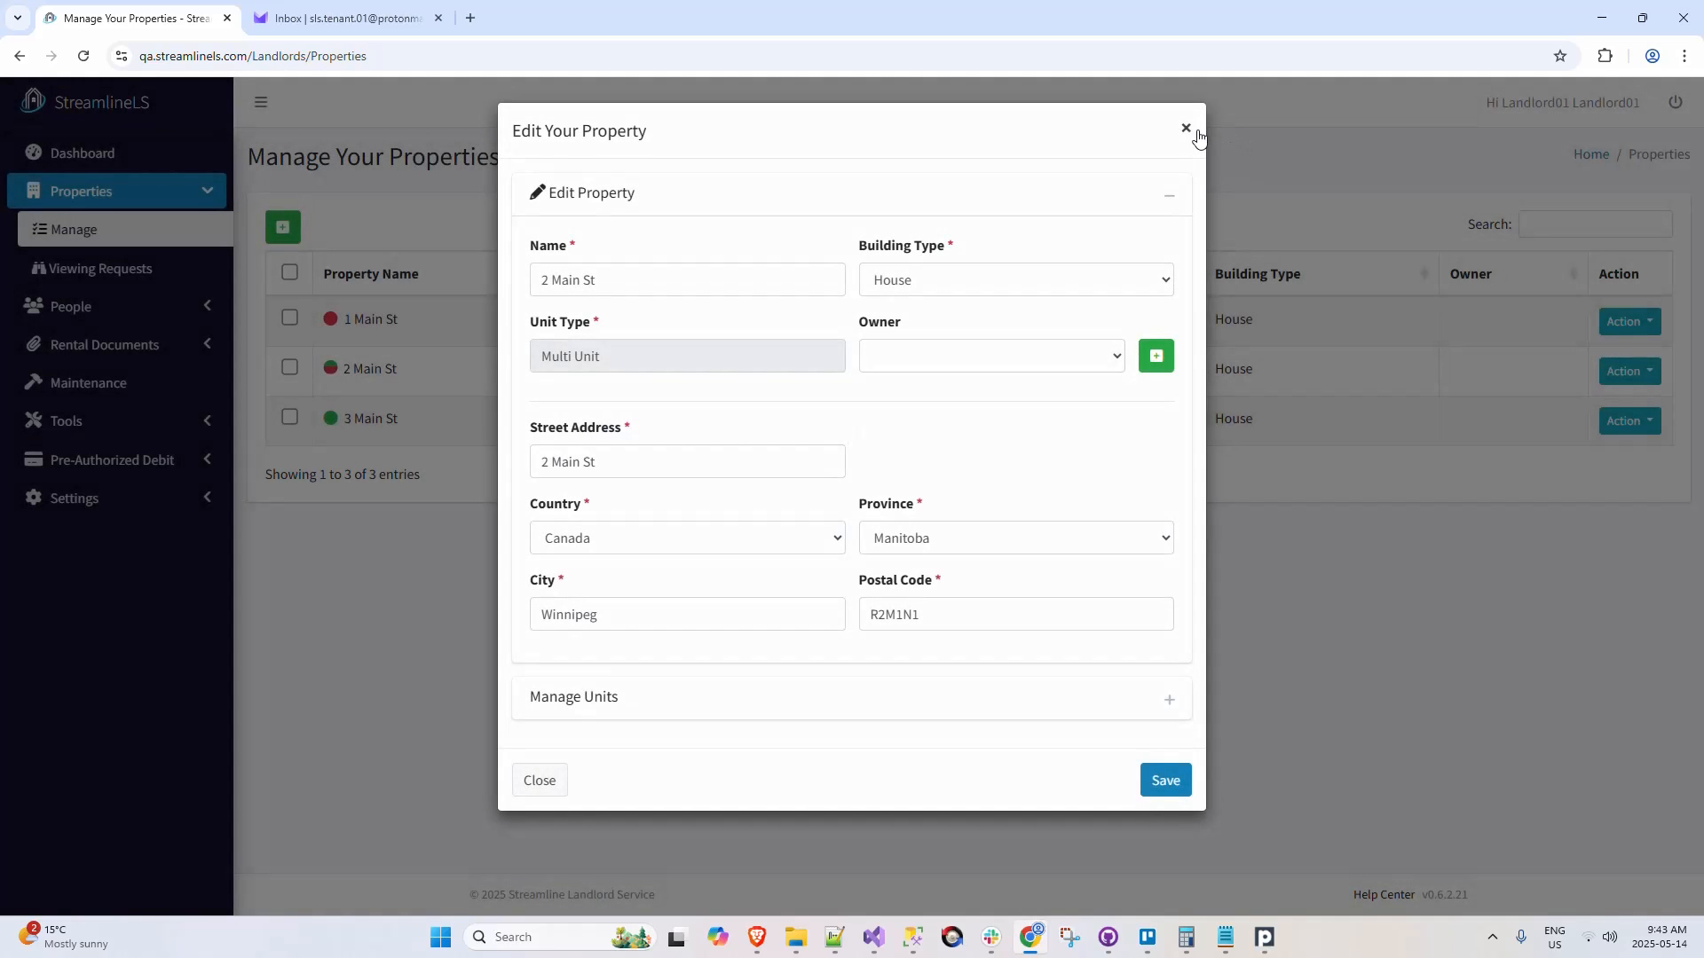
Step: Close the property editor for 2 Main St and look at the actions available for 3 Main St
click(1186, 130)
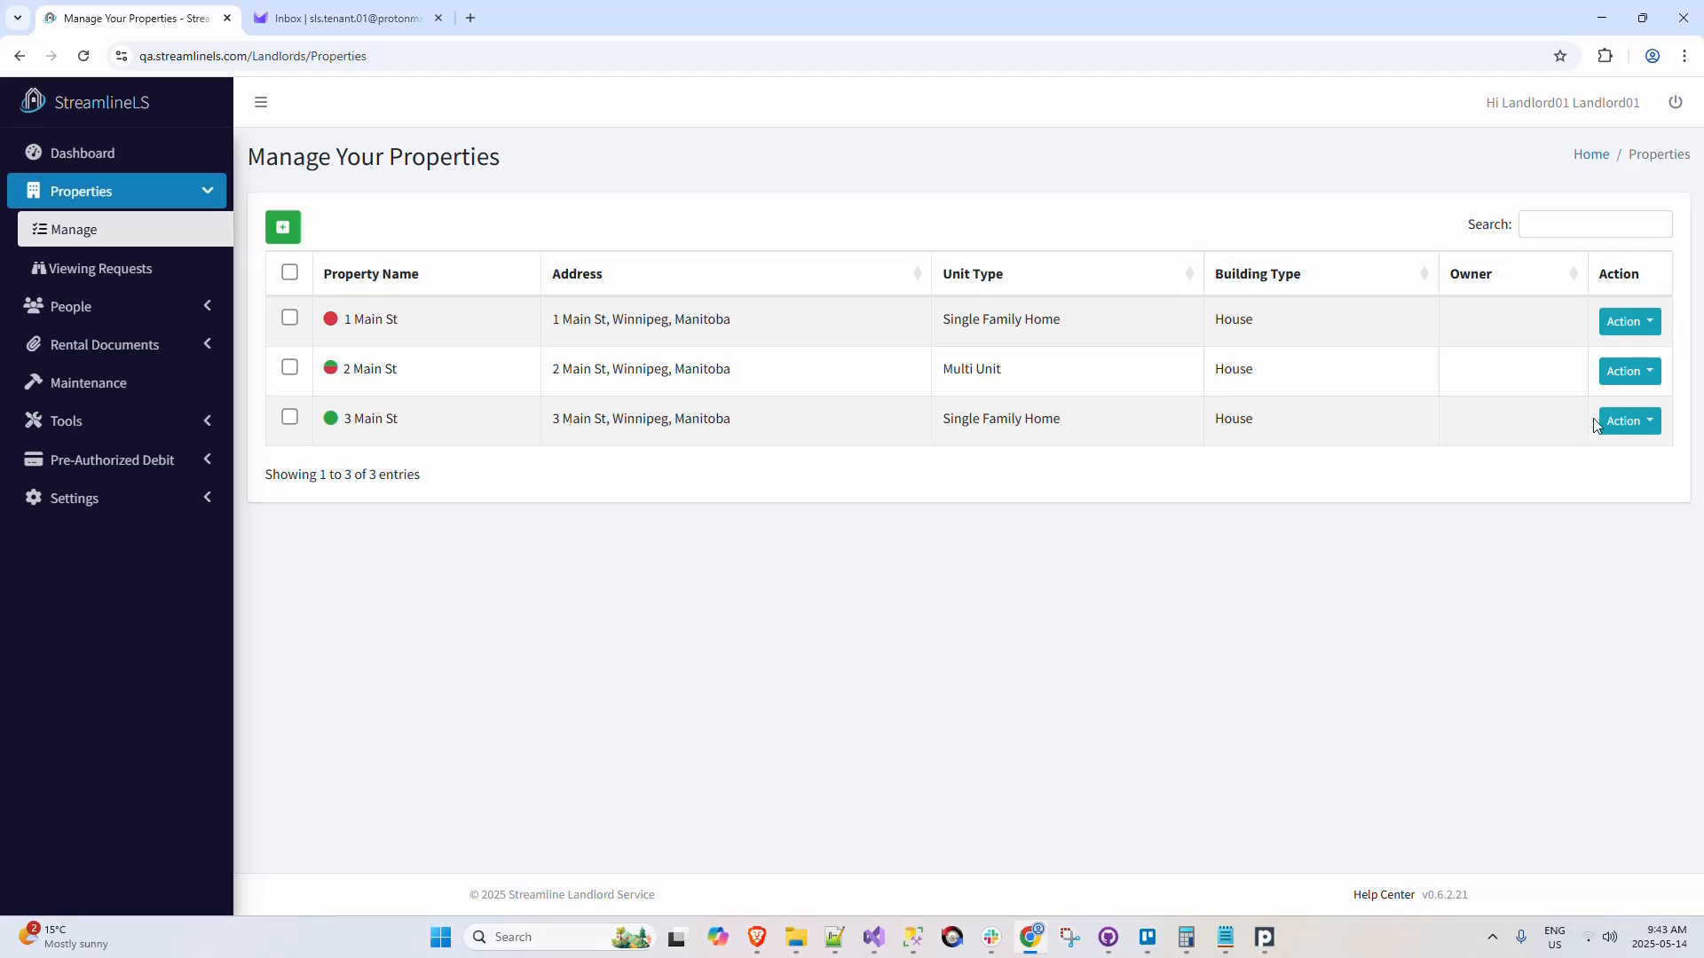
click(1626, 421)
click(1445, 531)
Step: Open the tenants list and look at the actions available for the tenant at 3 Main St
click(208, 308)
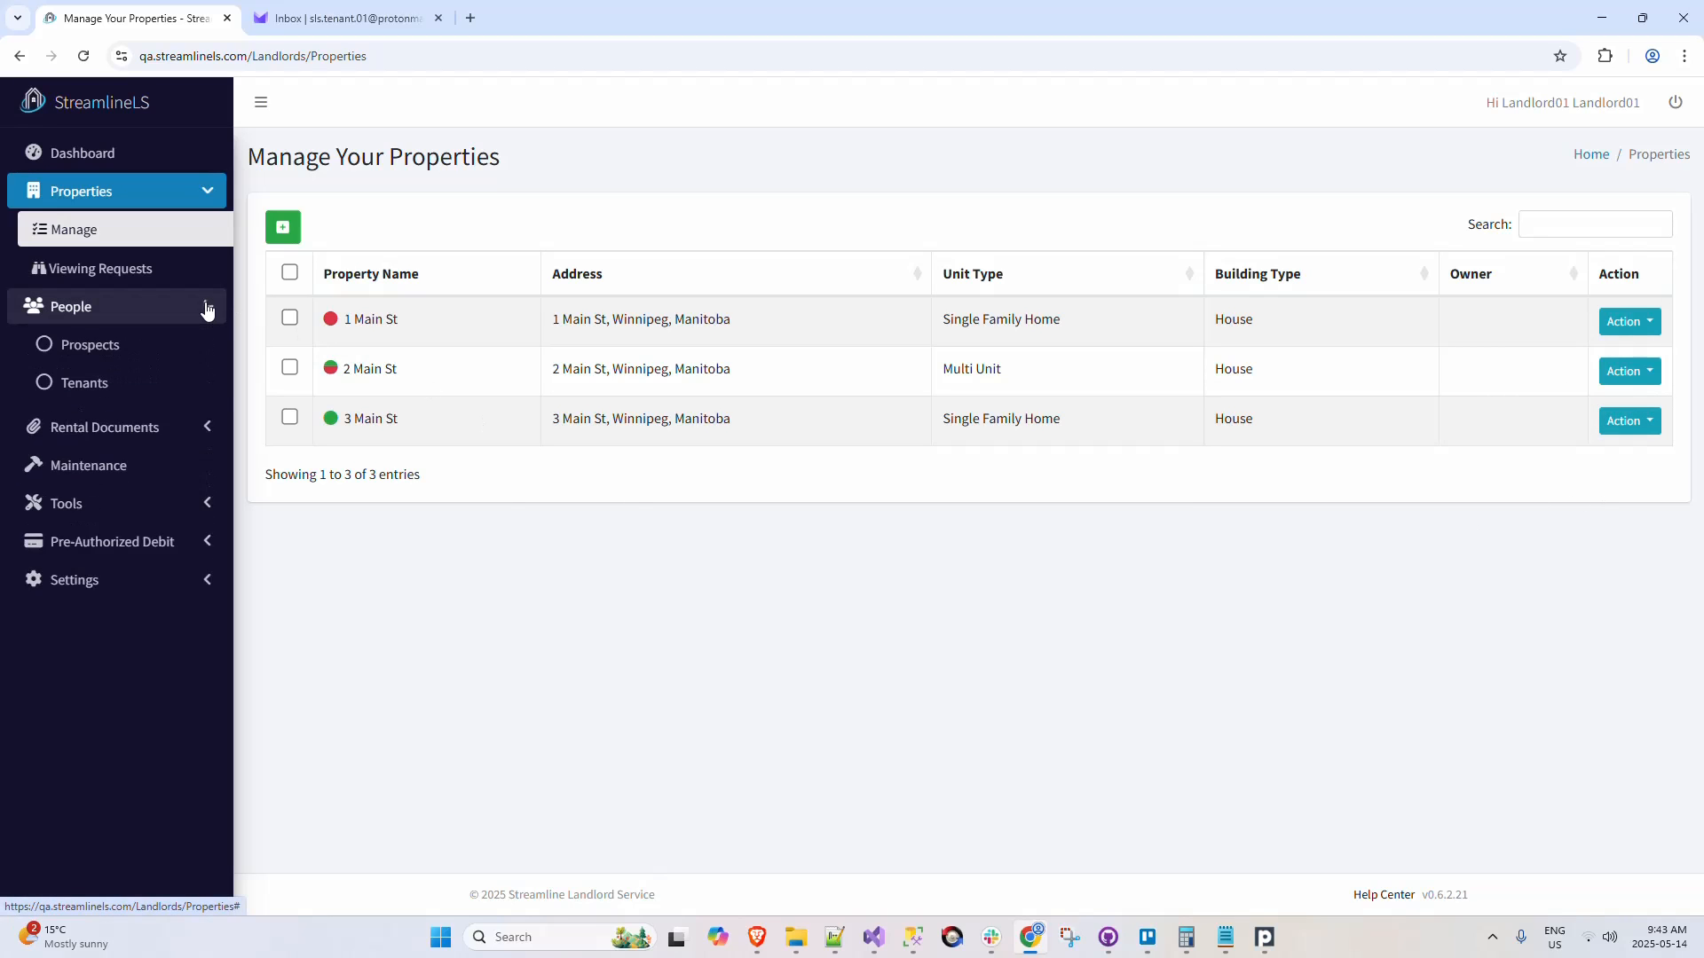
click(172, 385)
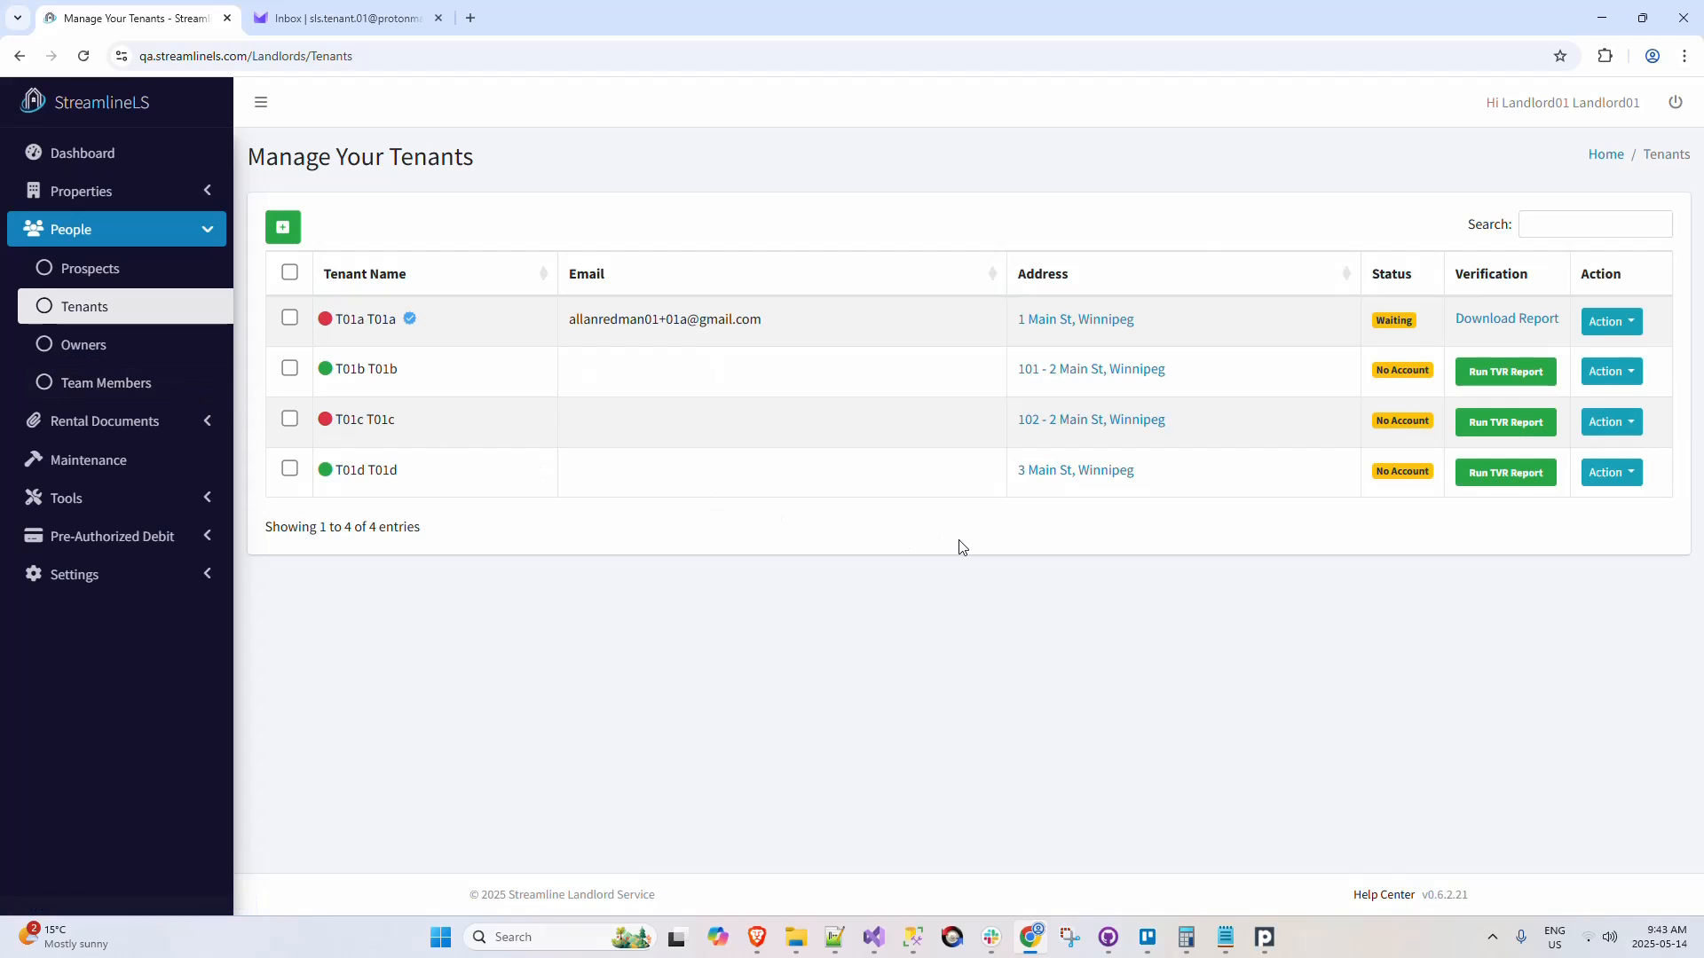
click(1629, 477)
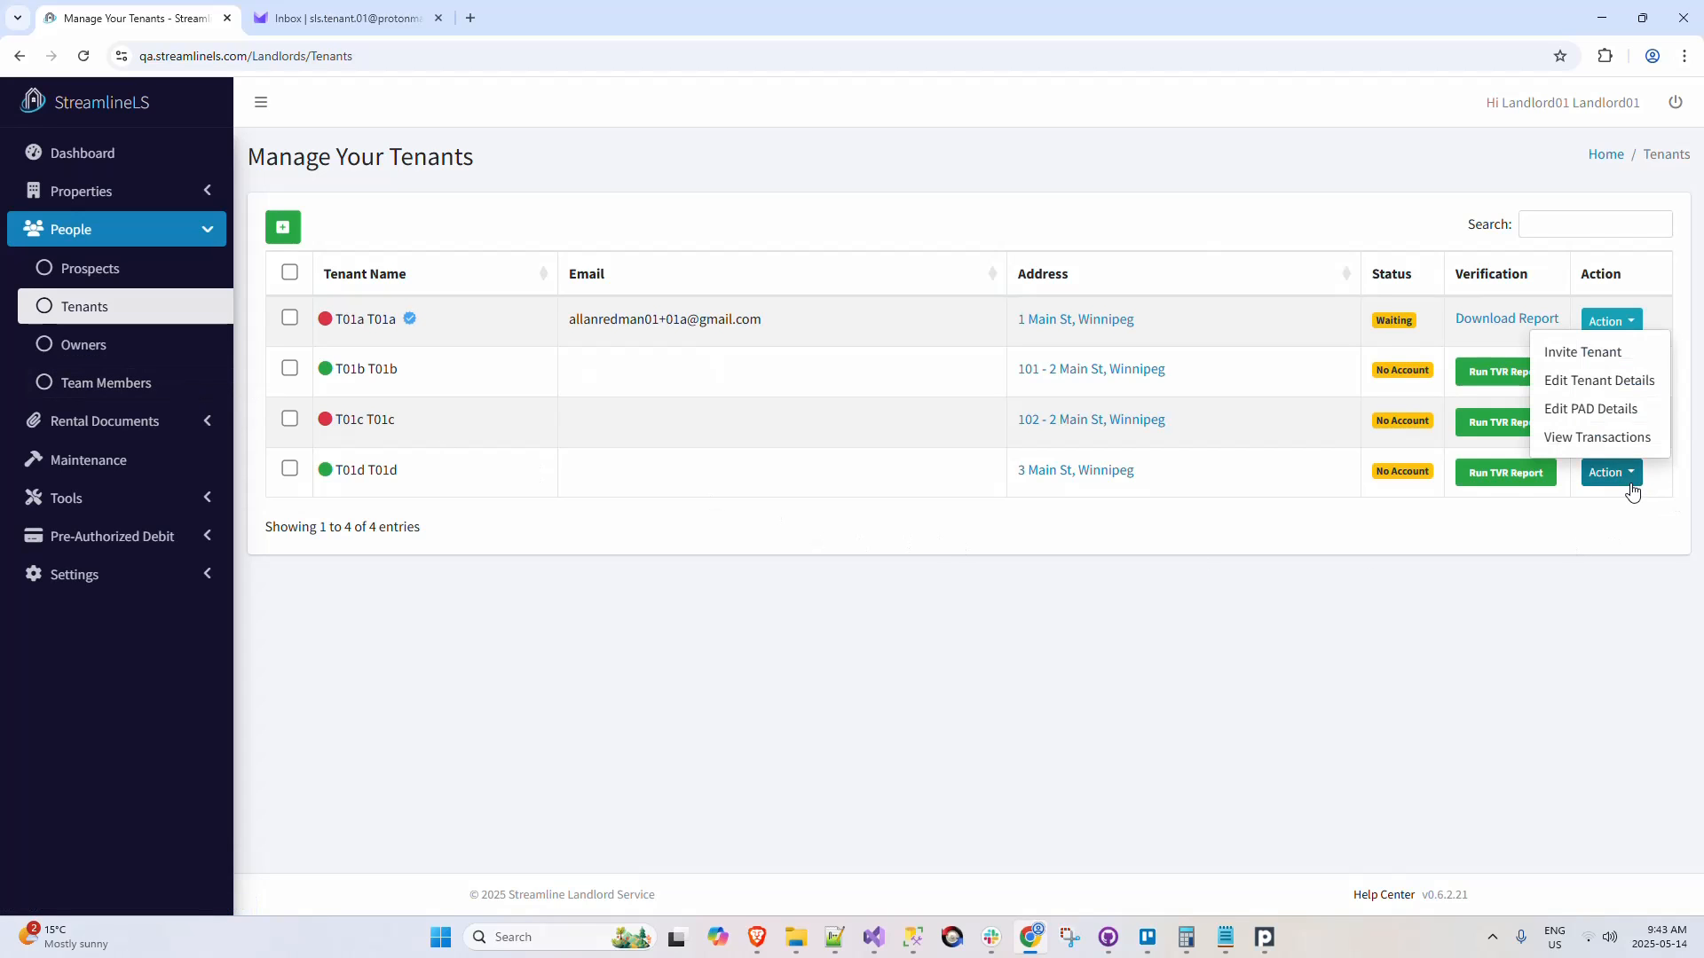
click(1620, 556)
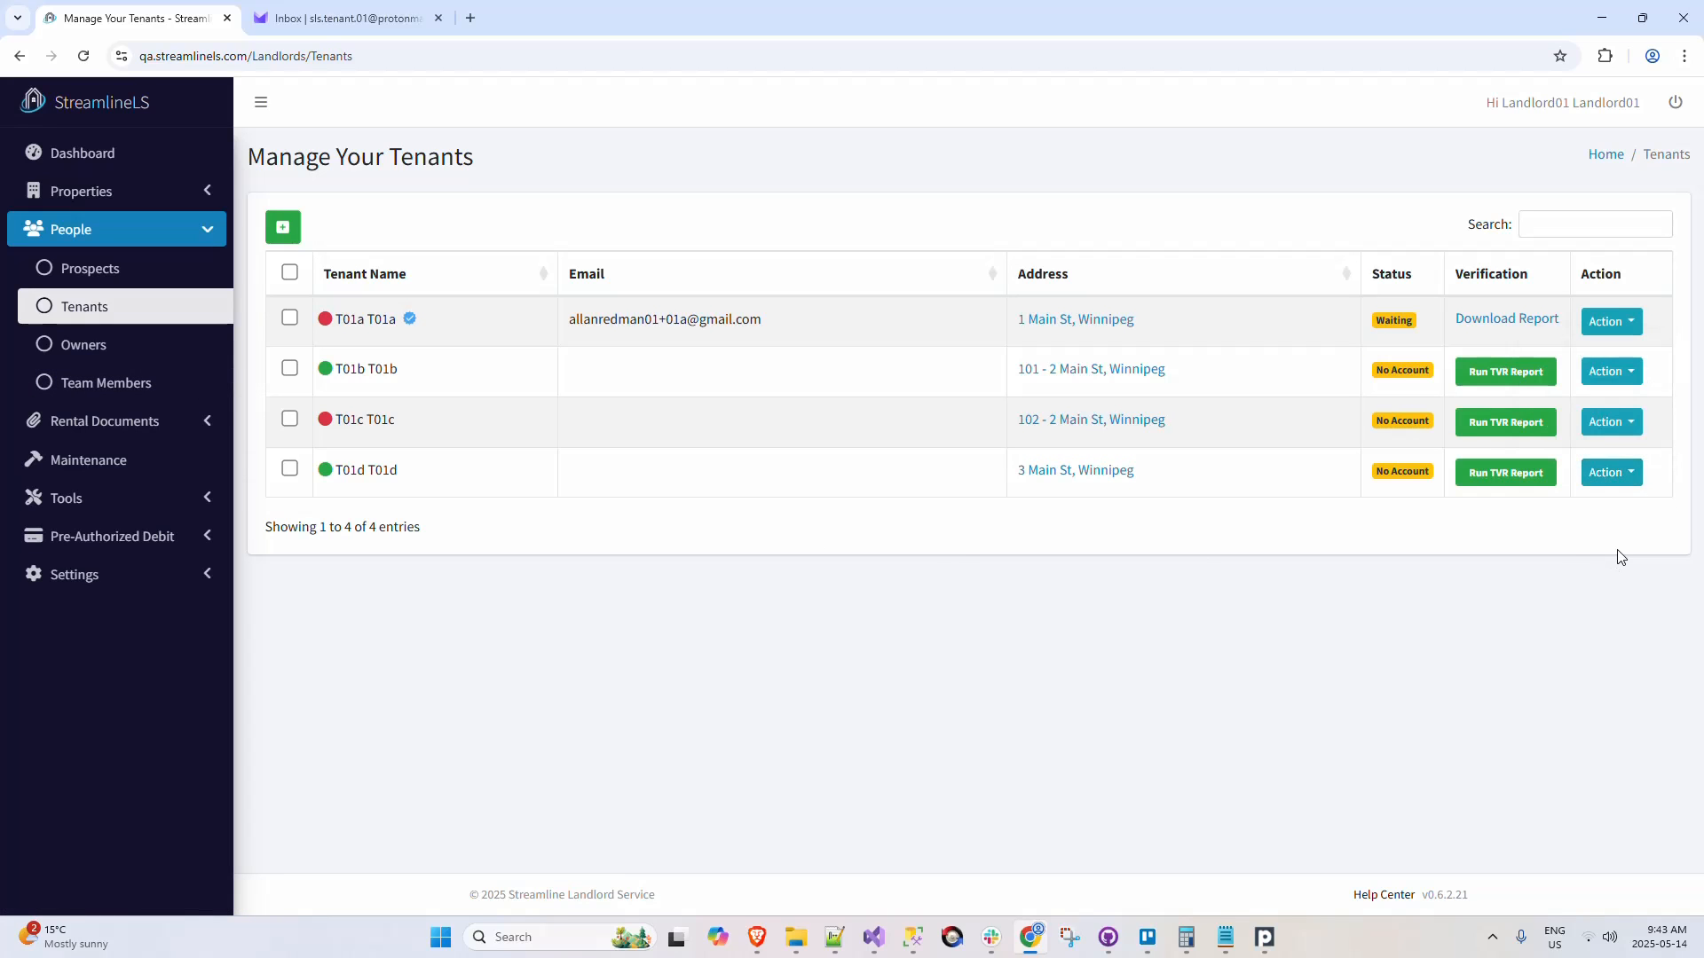
Step: Open the rental agreements list and look at the actions available for the 3 Main St agreement
click(211, 426)
click(197, 468)
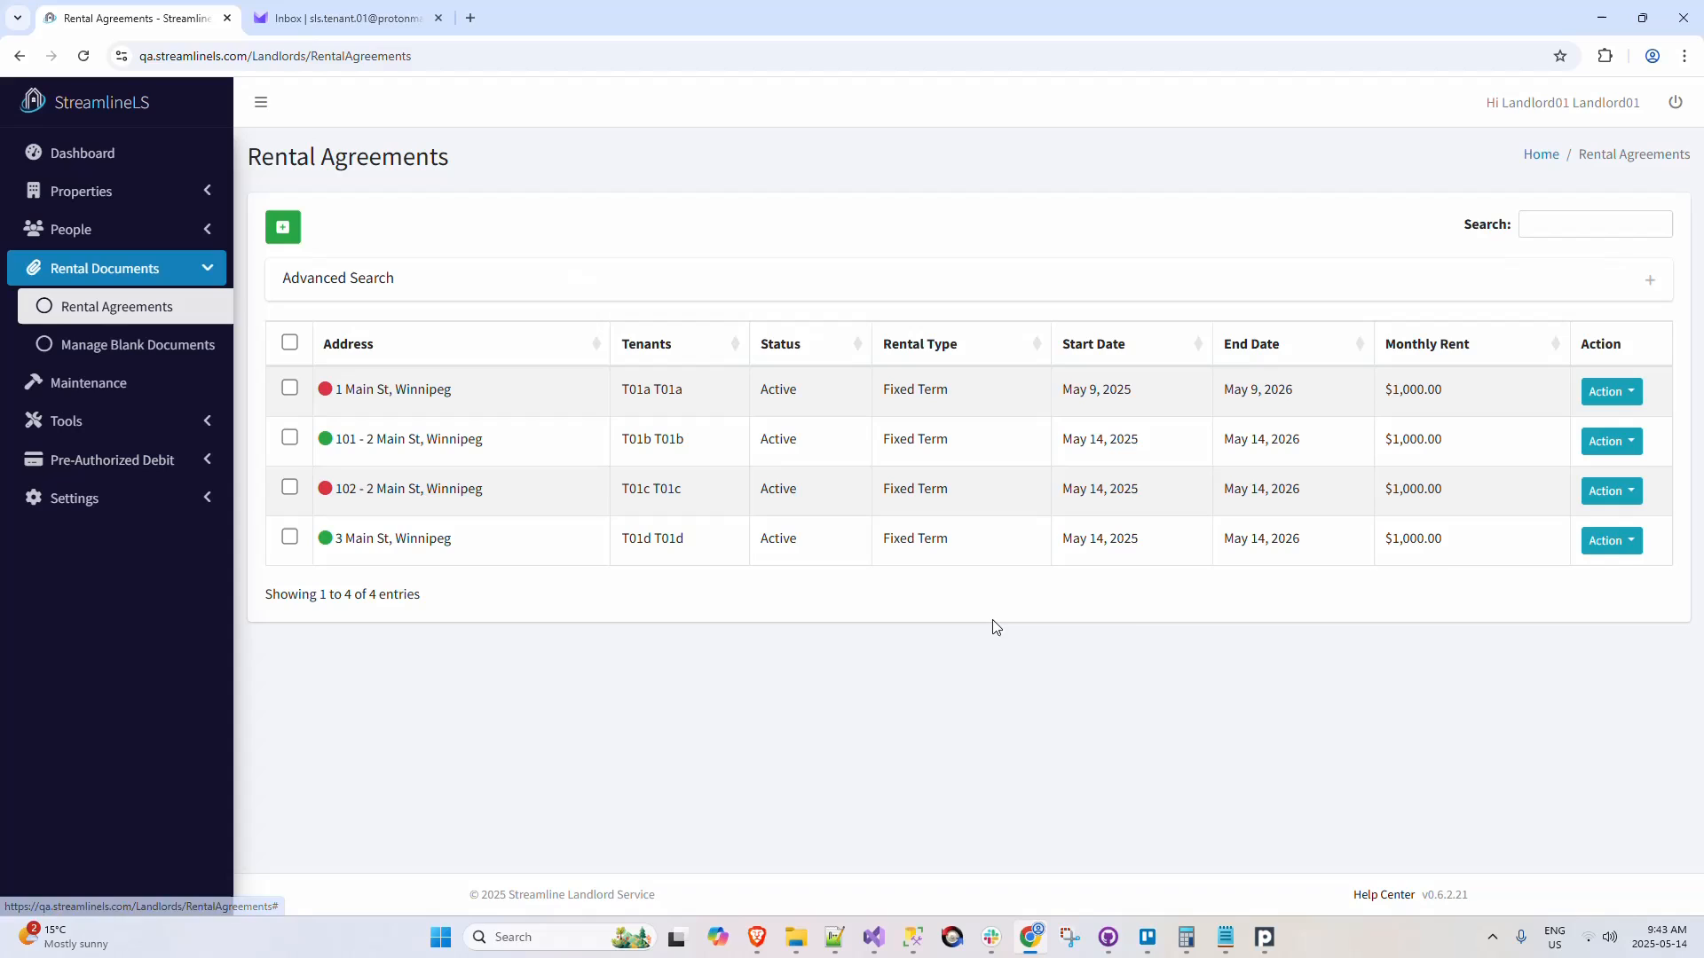
click(1627, 547)
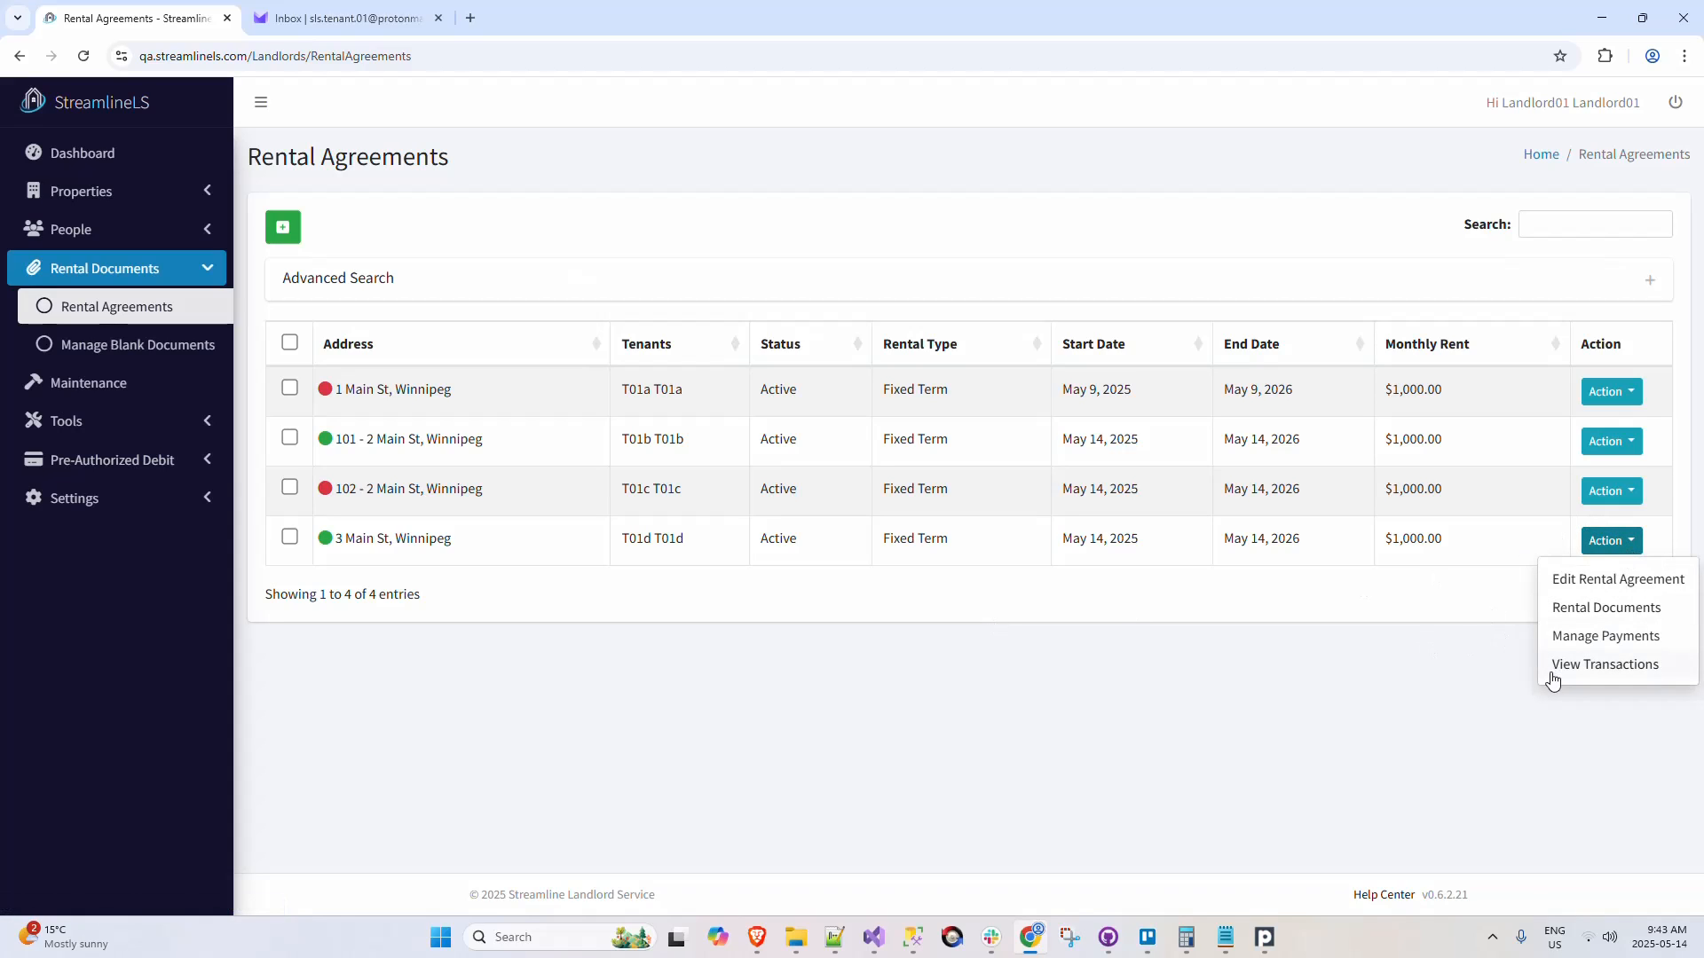
click(1324, 678)
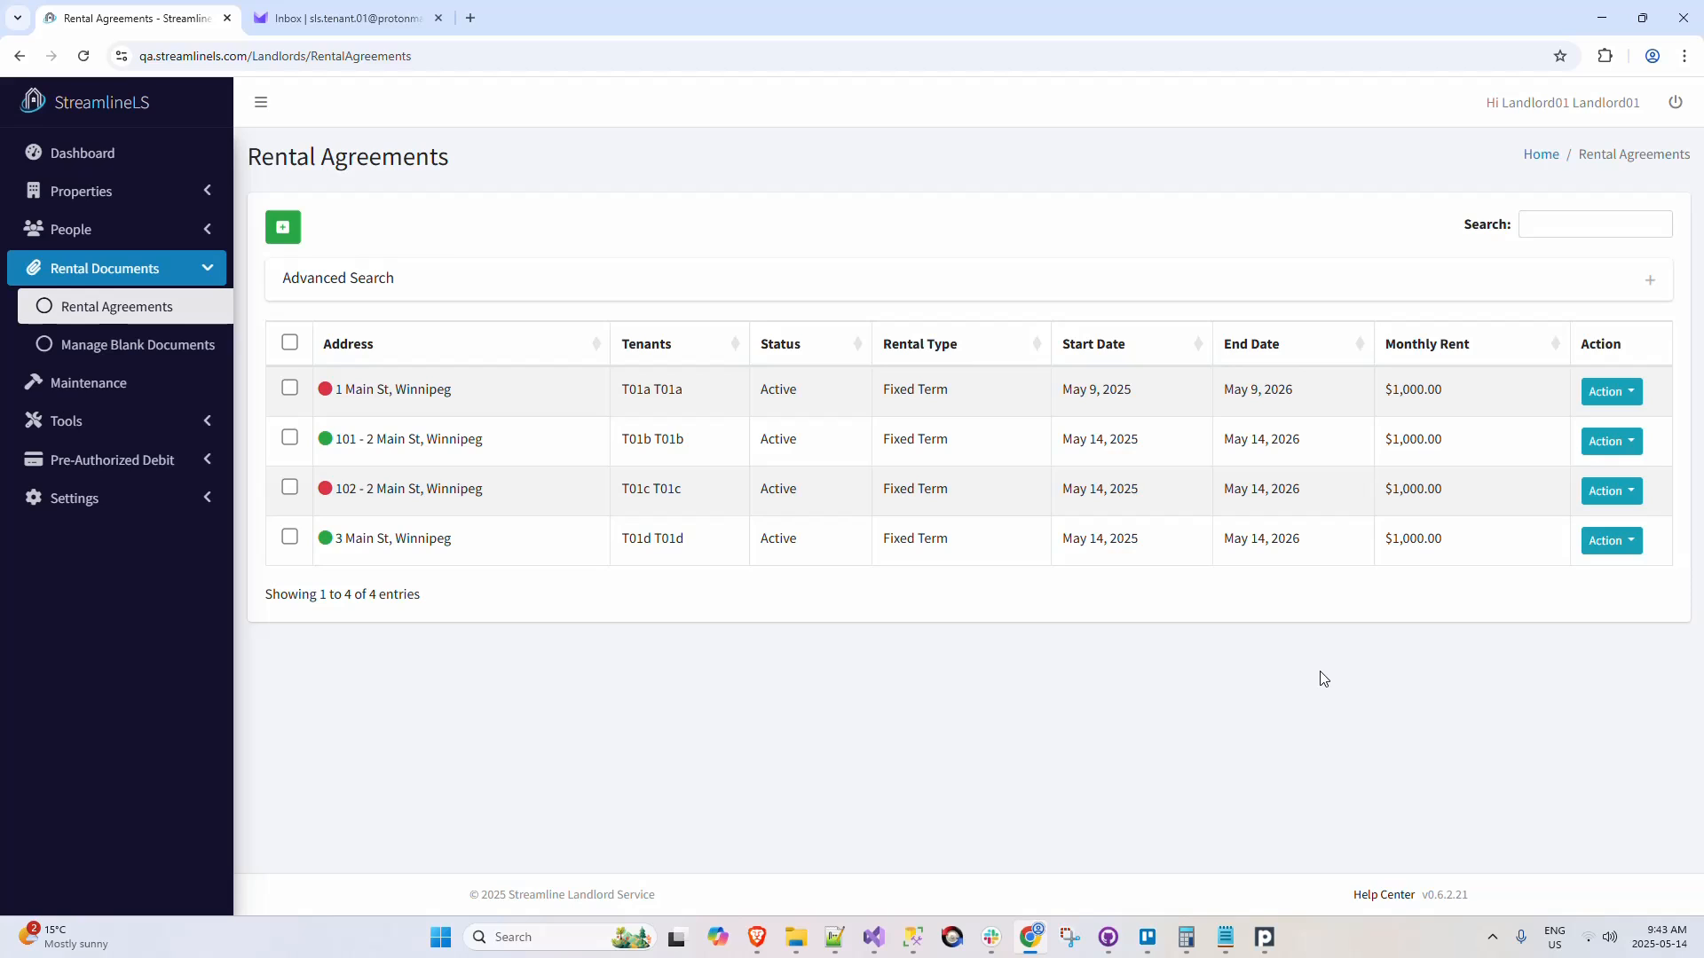
Step: Look over the pages available under Pre-Authorized Debit and return to the dashboard
click(171, 460)
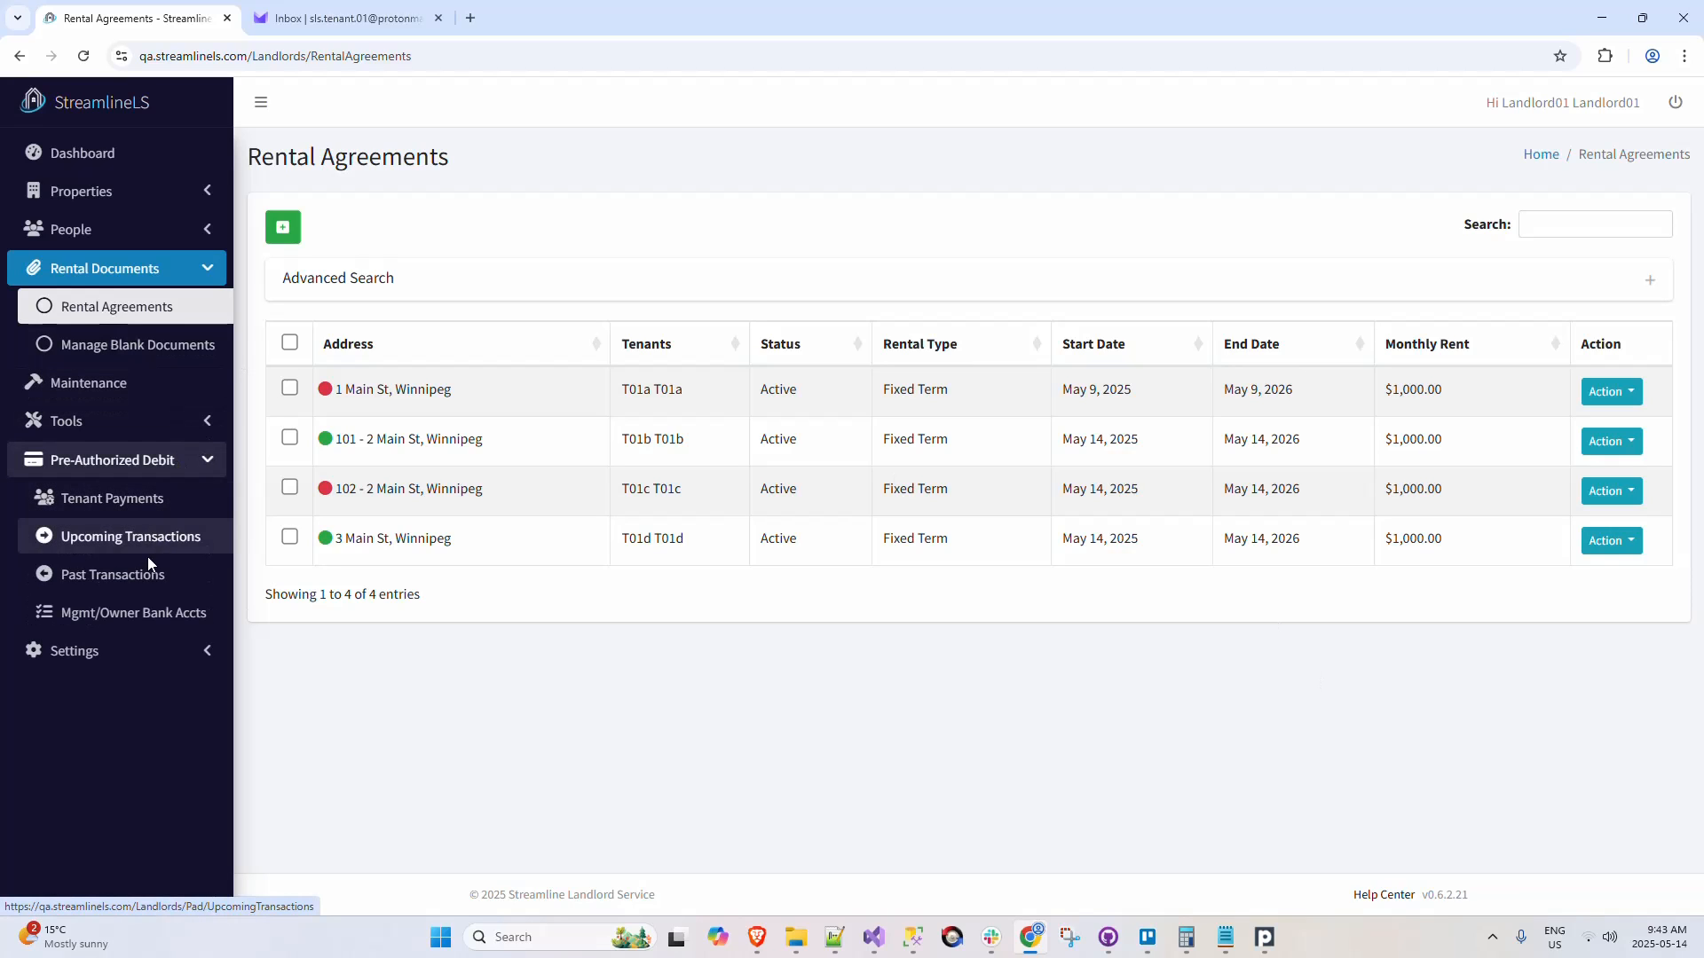
click(212, 463)
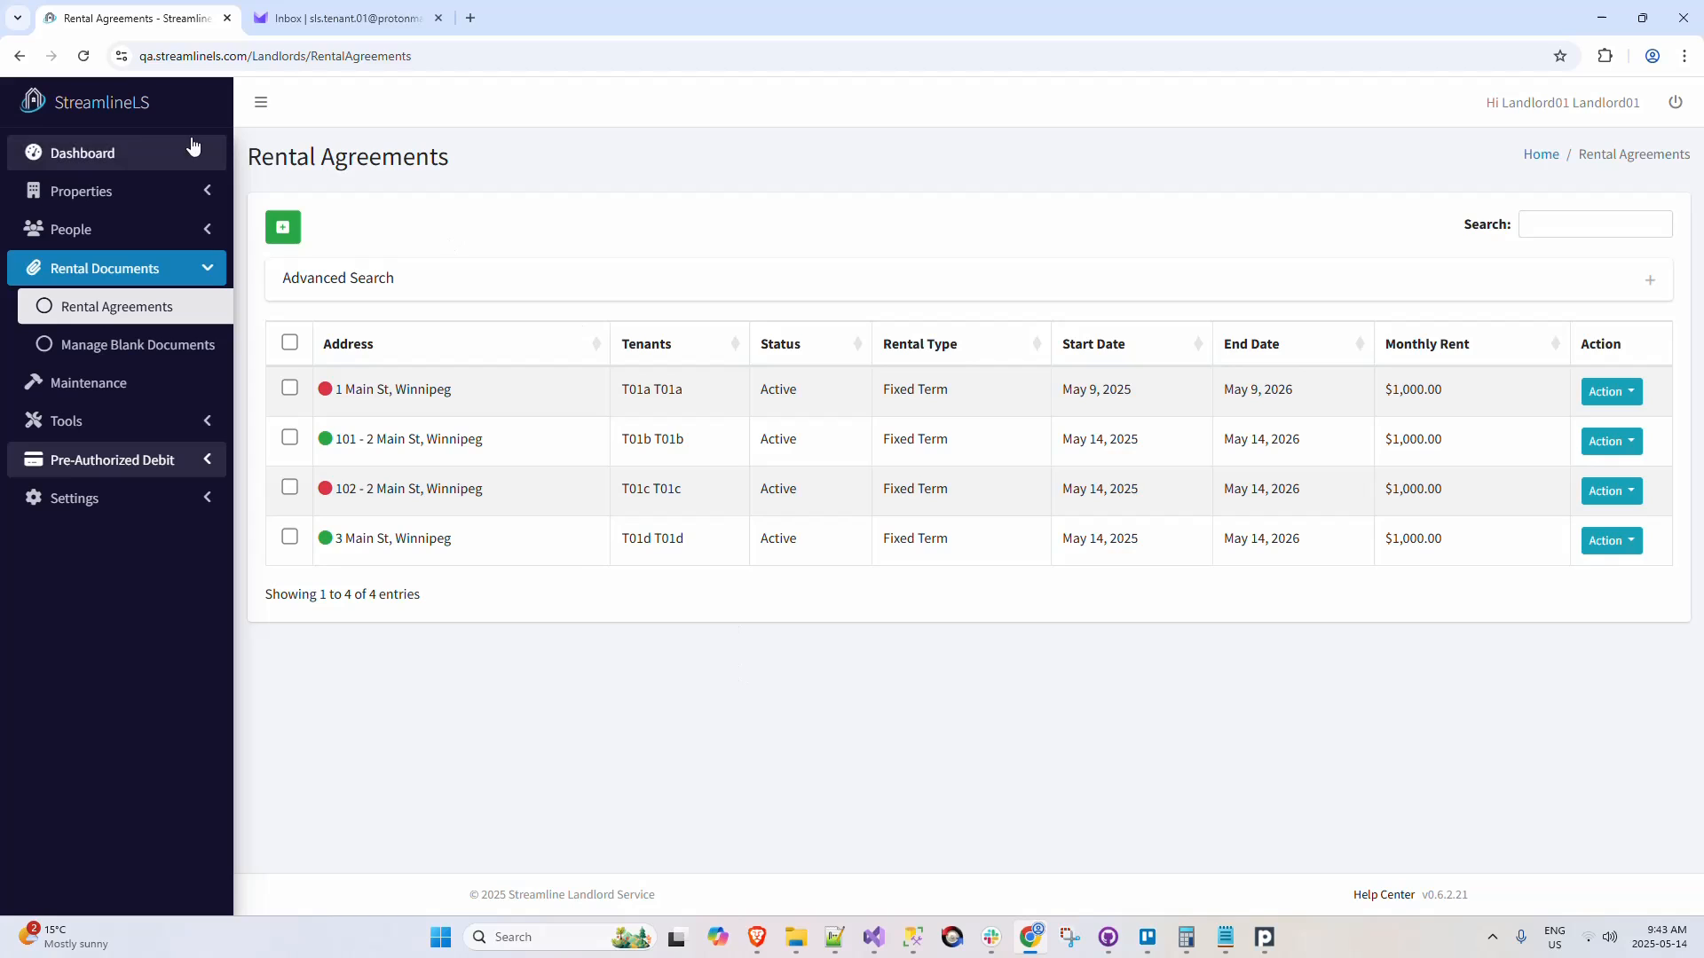
click(124, 157)
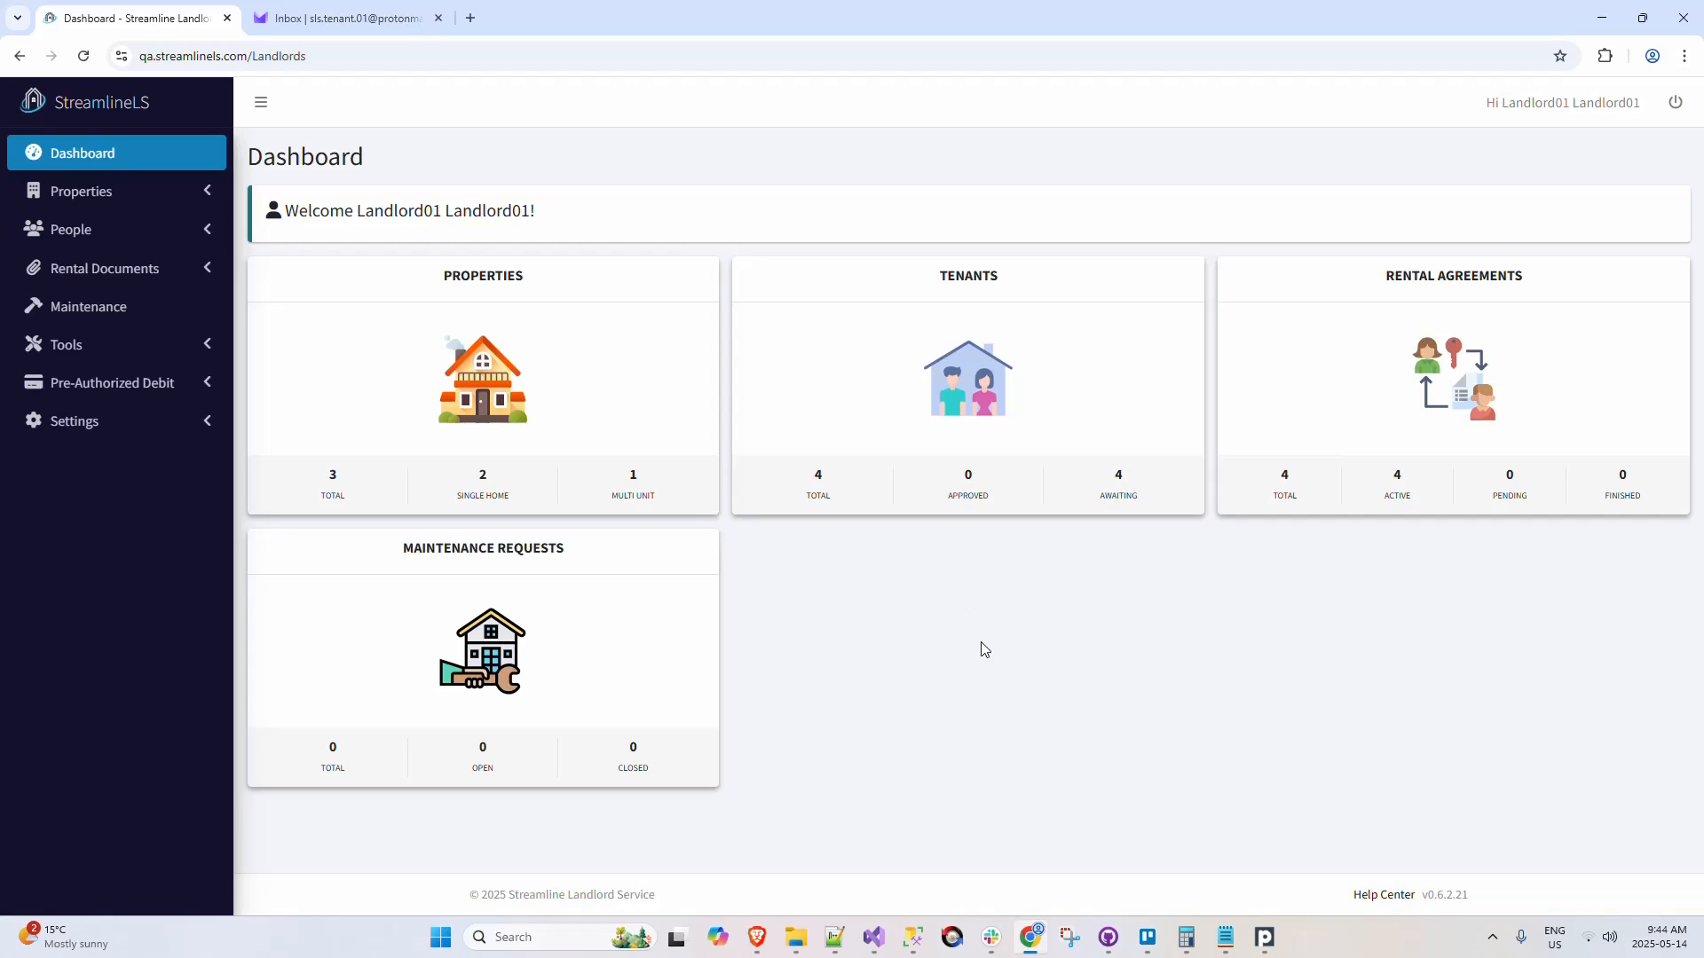
Step: Enable the Reports feature and the Rent Roll Report in the account's feature settings
click(207, 426)
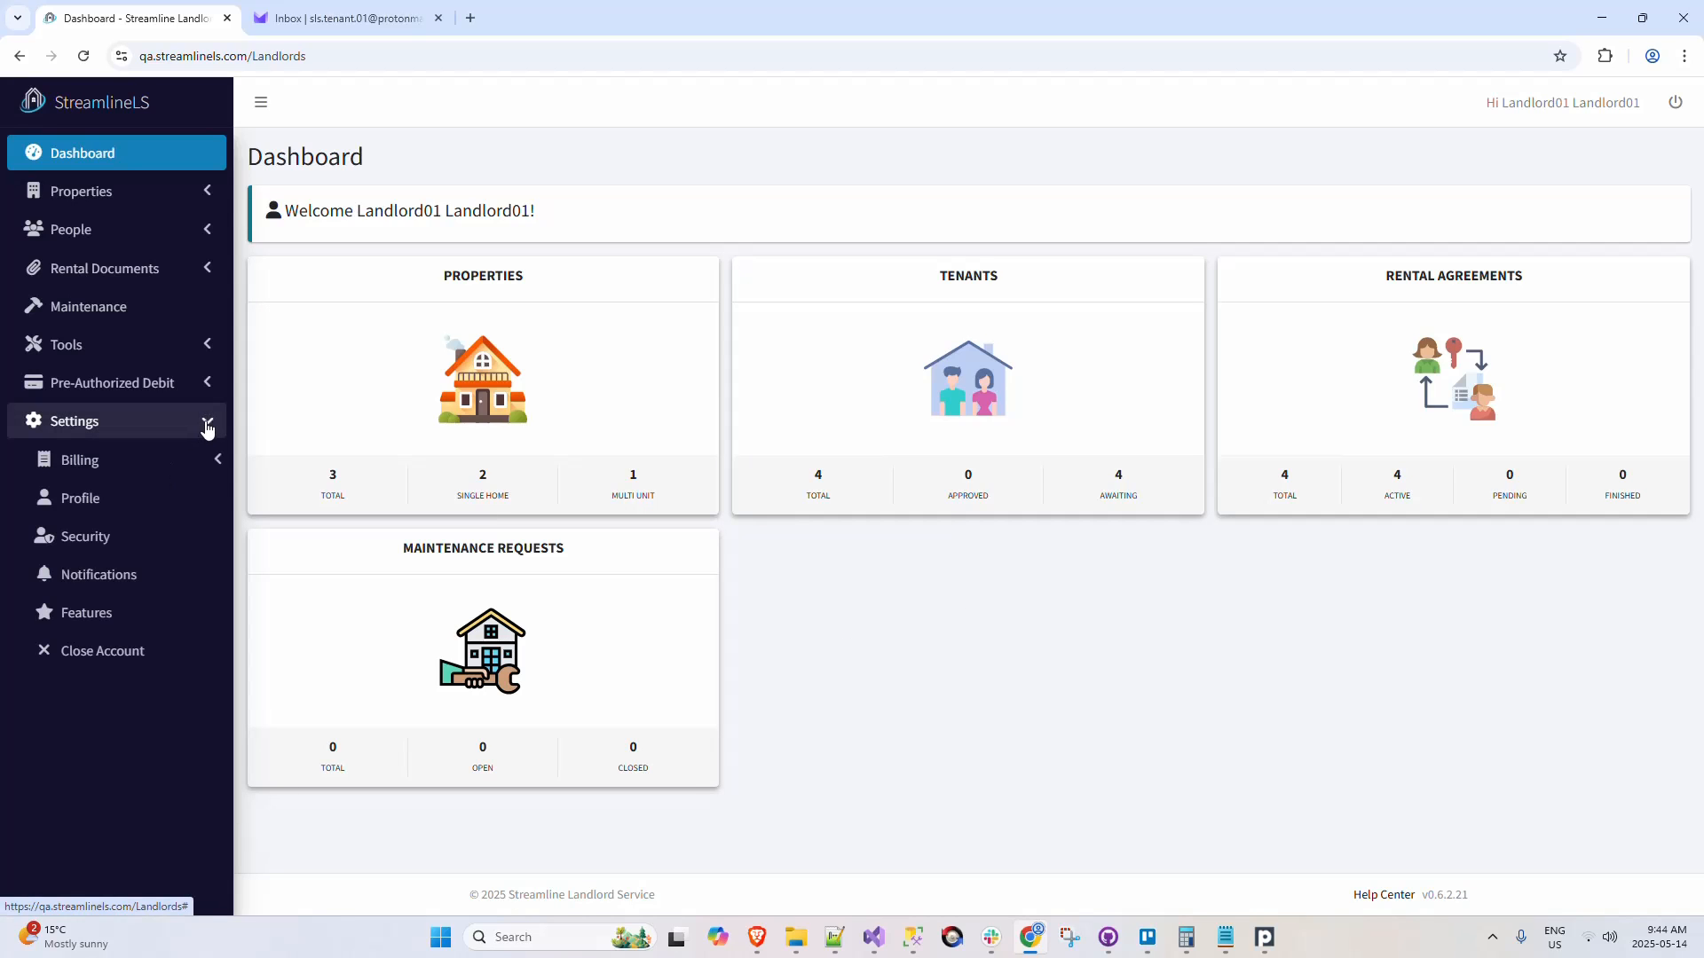
click(171, 613)
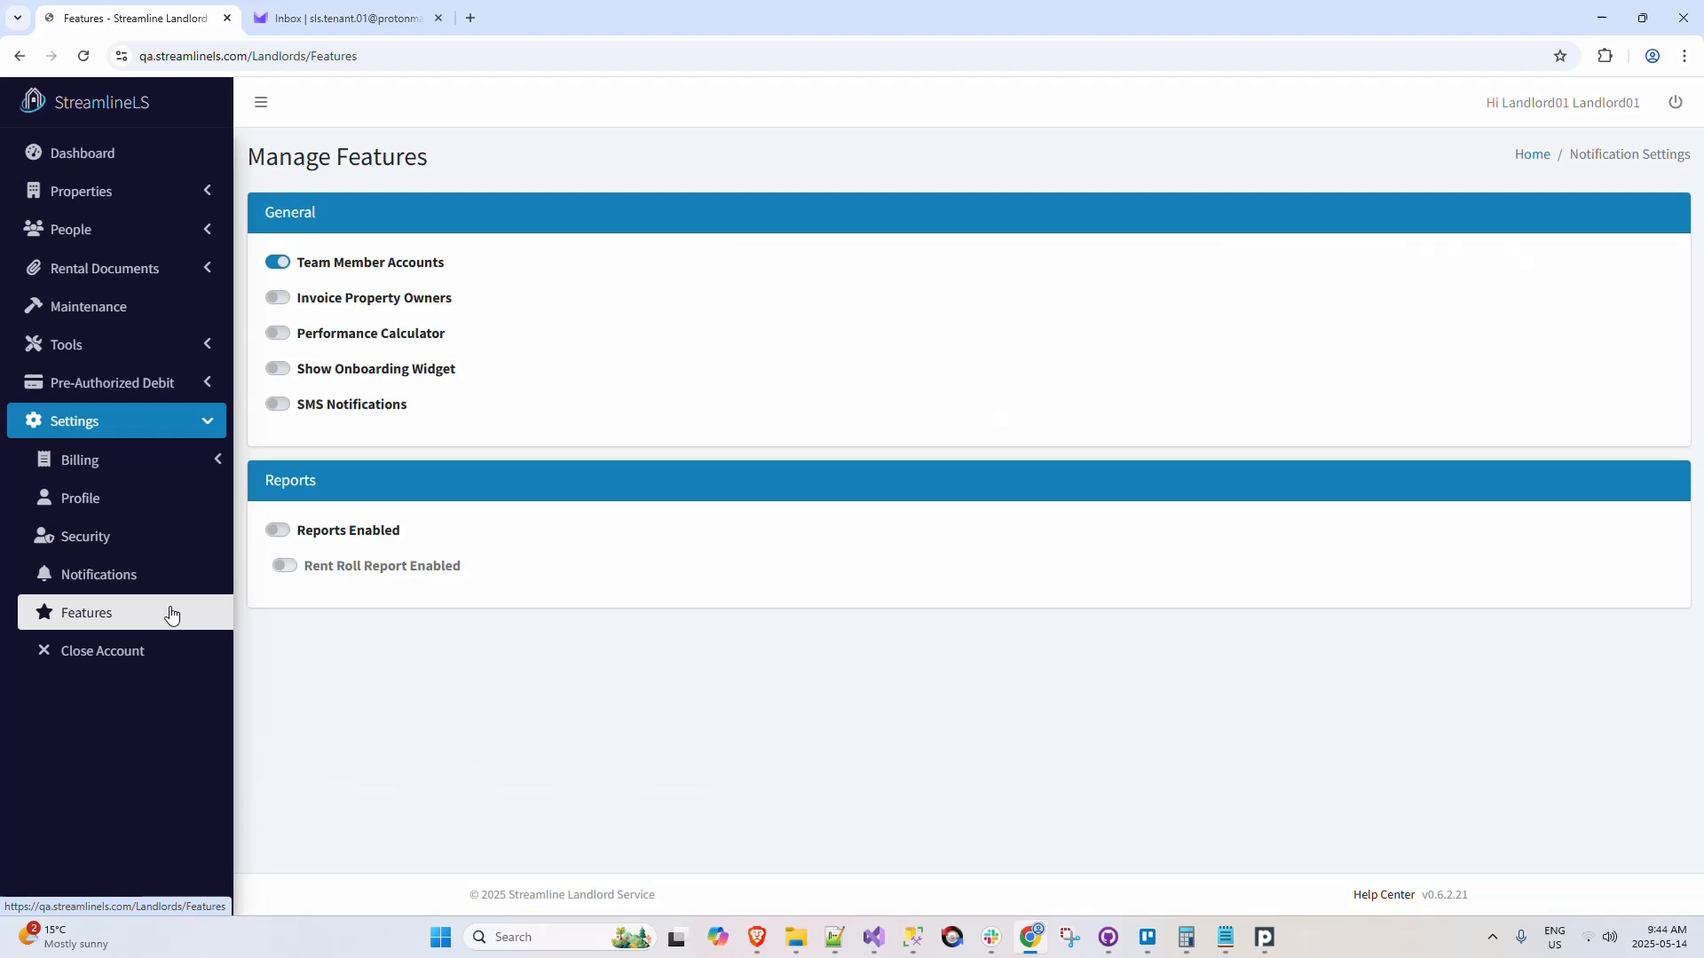
click(282, 530)
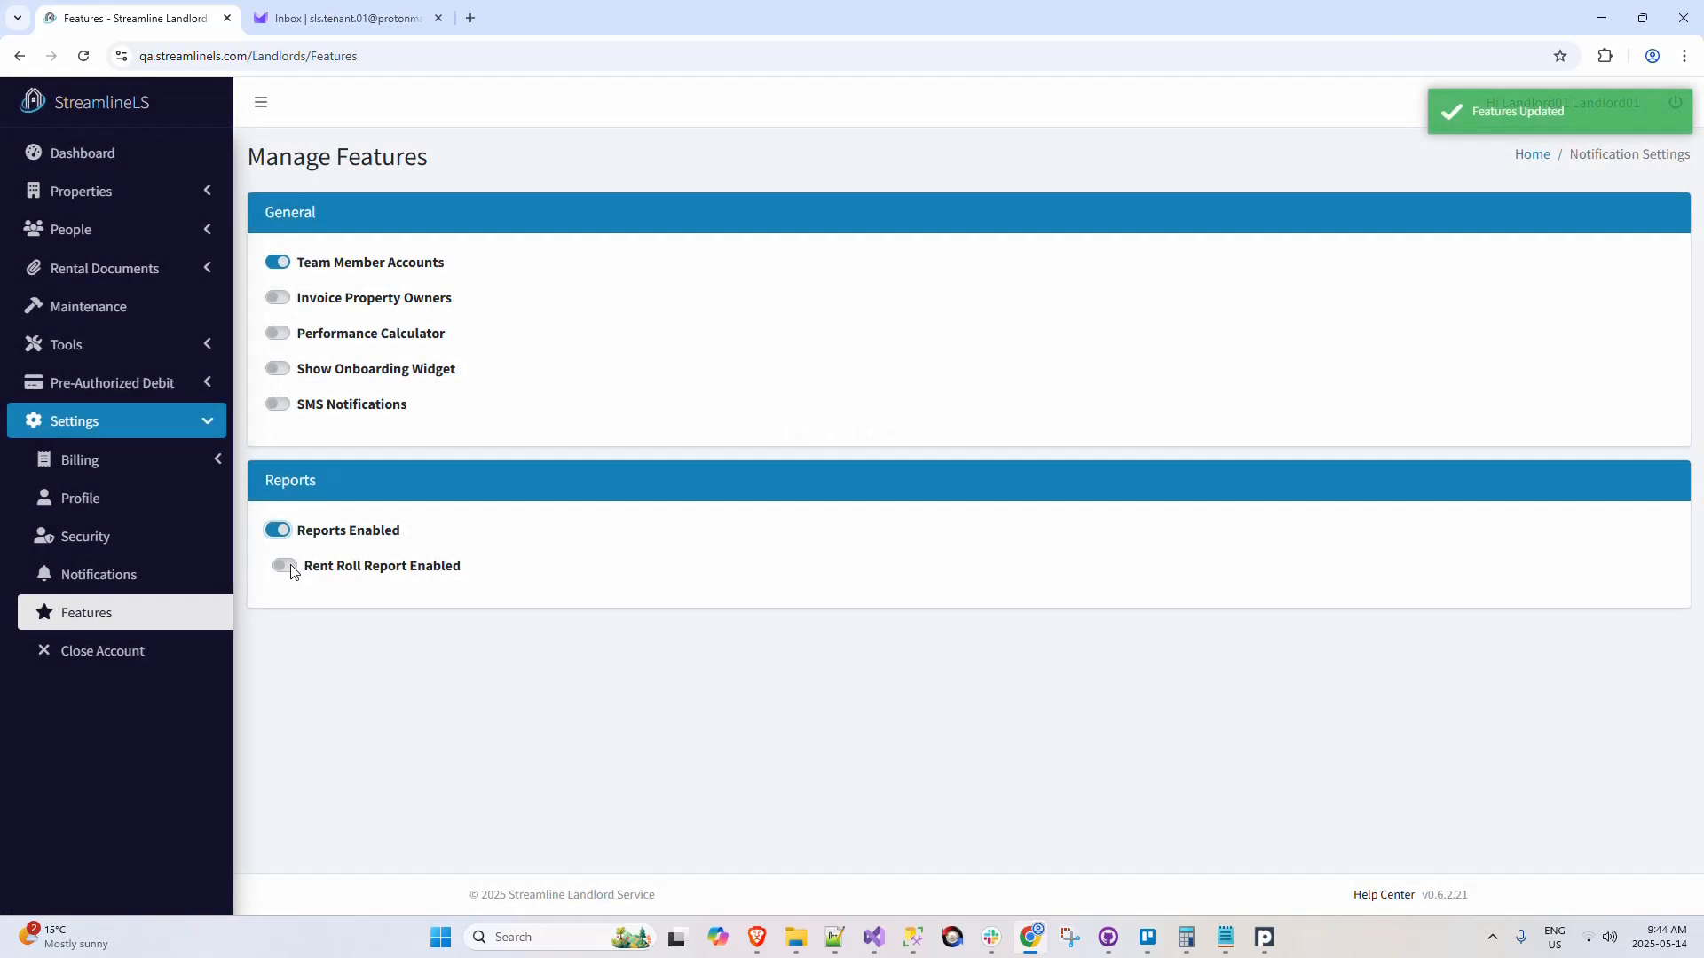
click(289, 567)
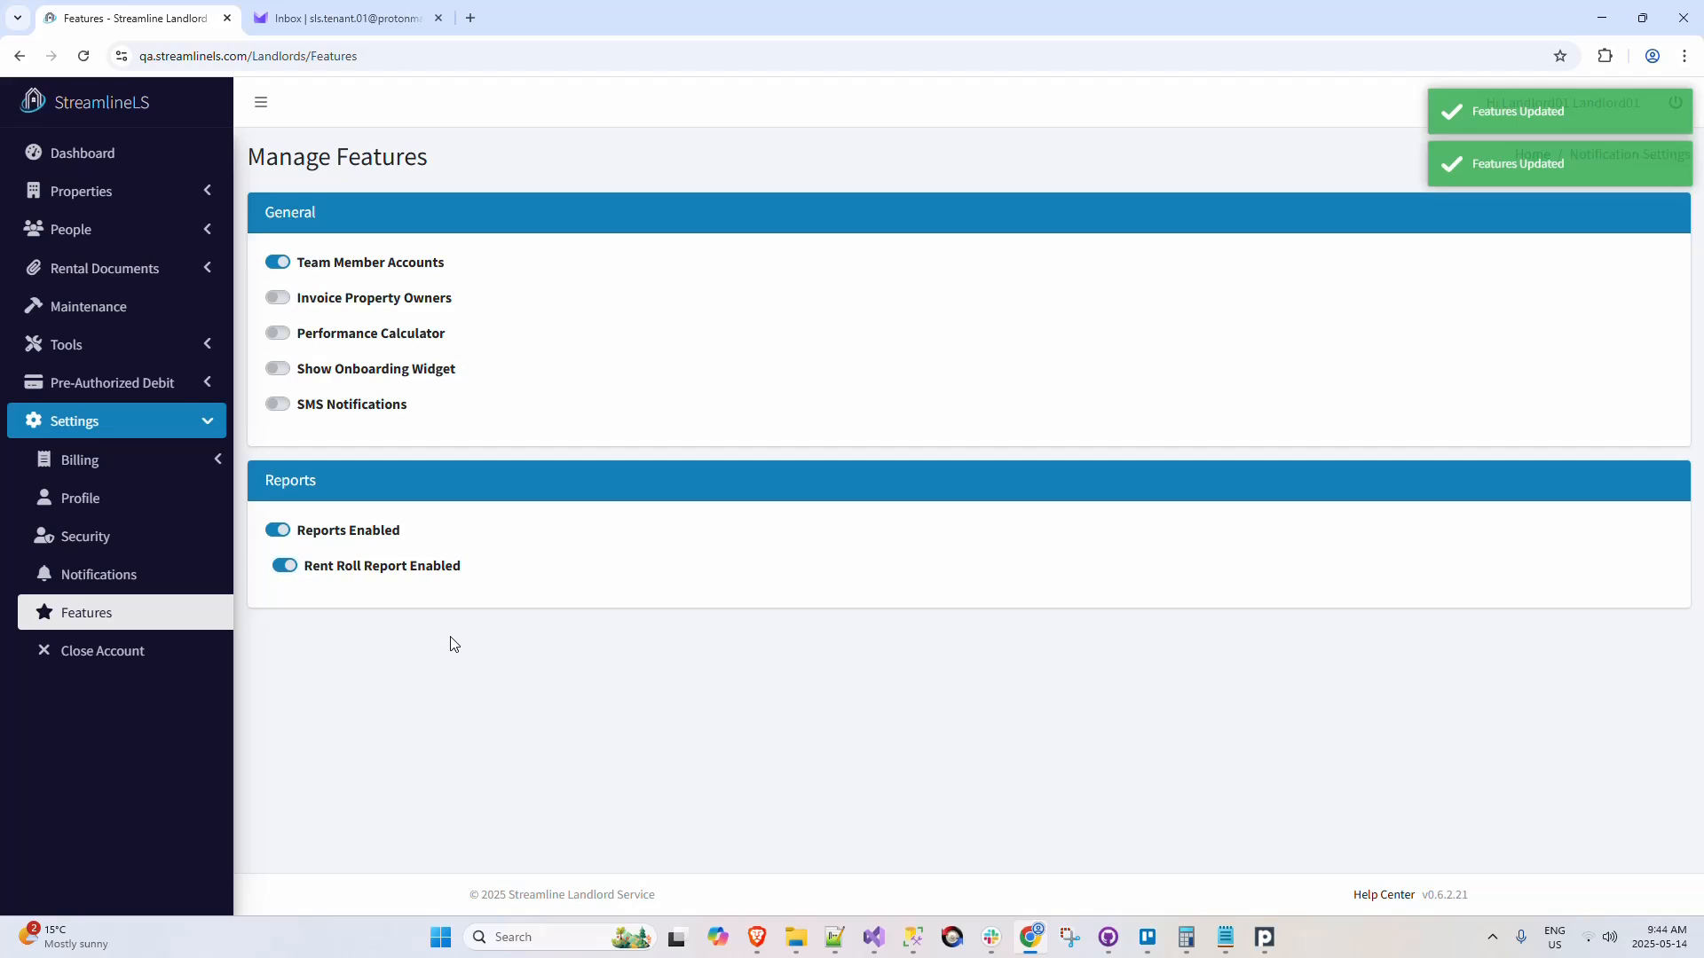
Step: Reload the page to view the Rent Roll report, and look over the related Pre-Authorized Debit pages
click(82, 59)
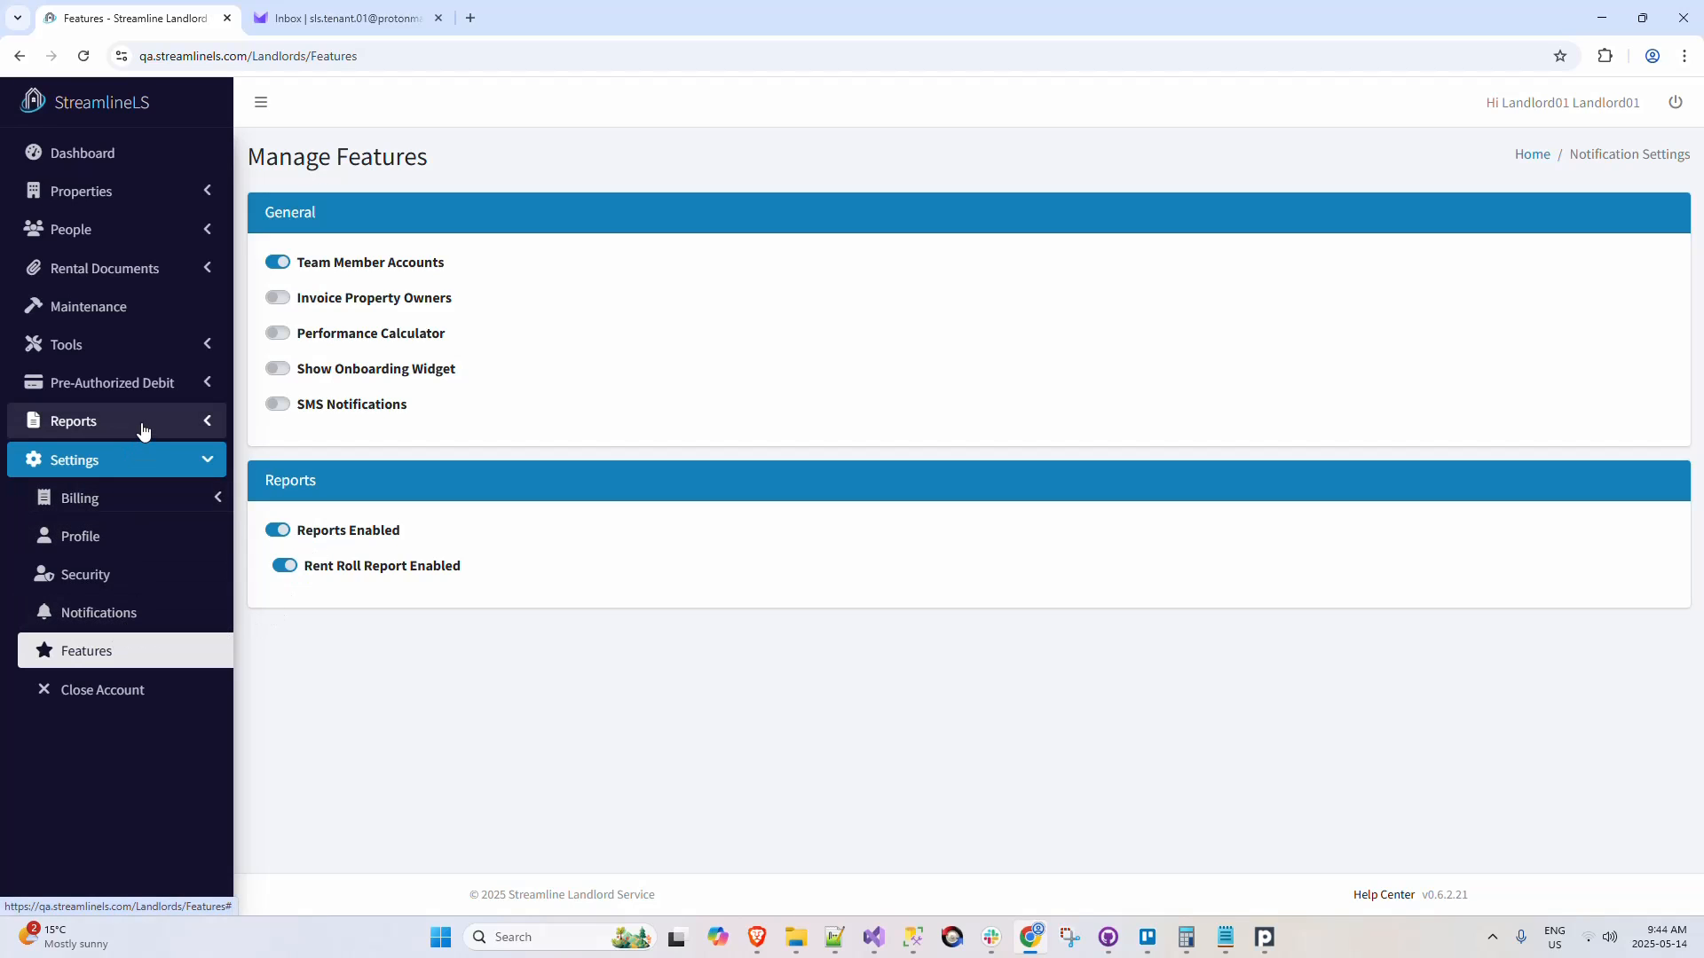
click(70, 423)
click(99, 469)
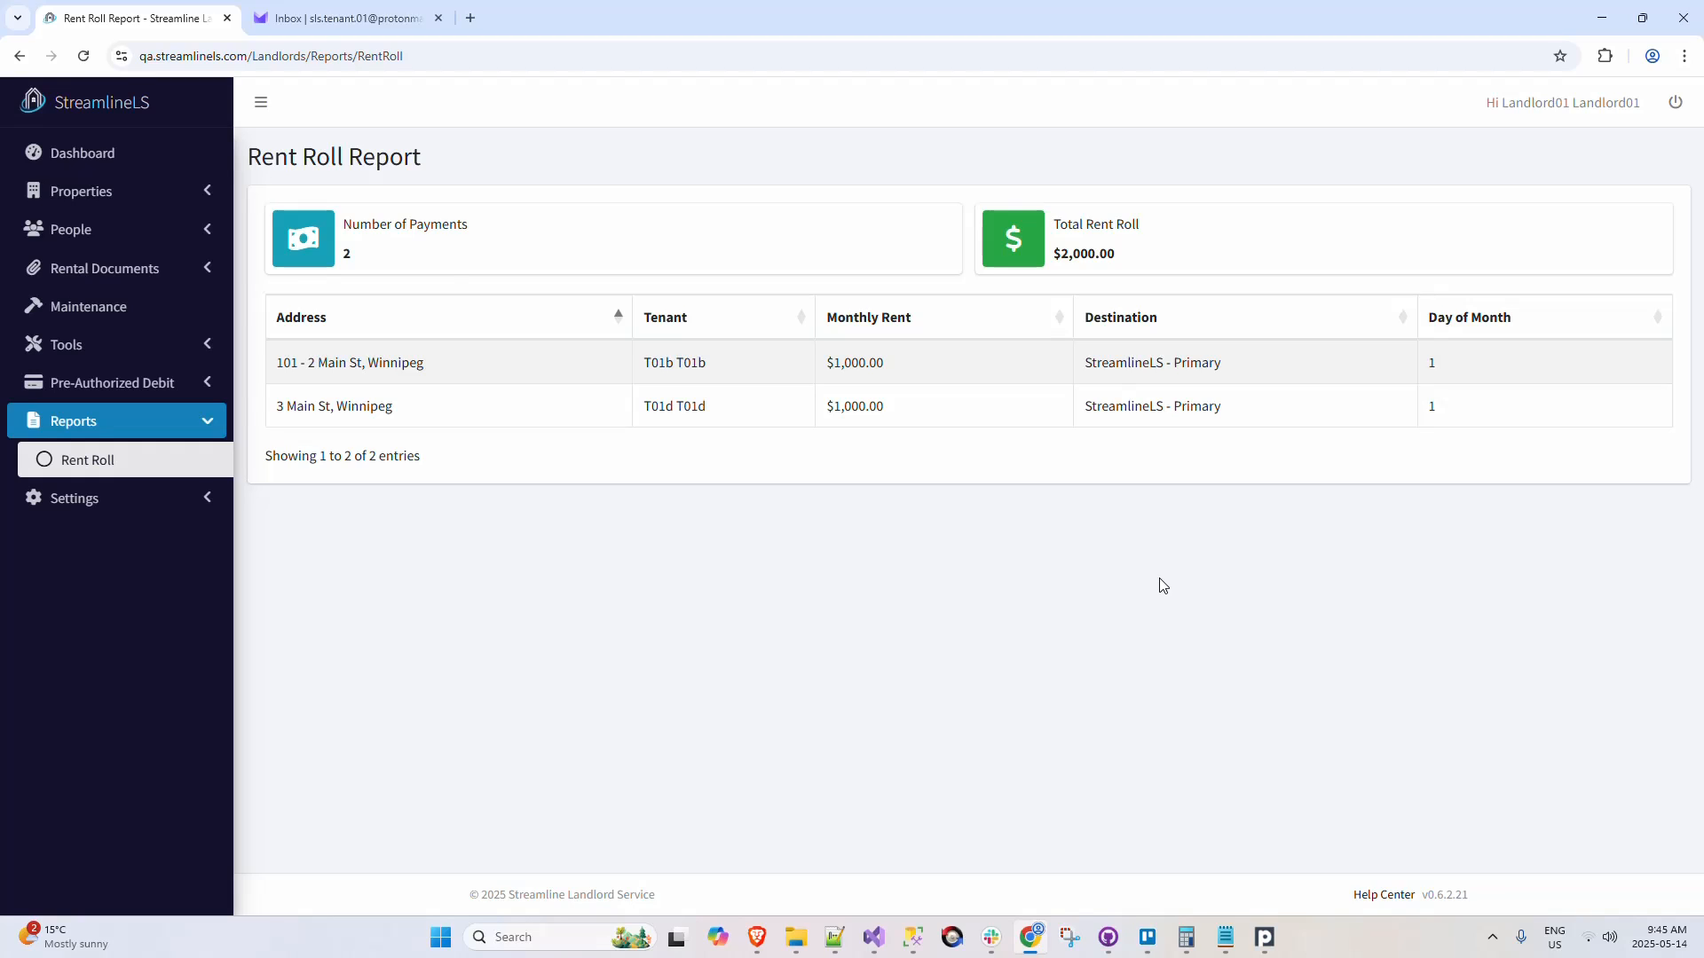
click(142, 382)
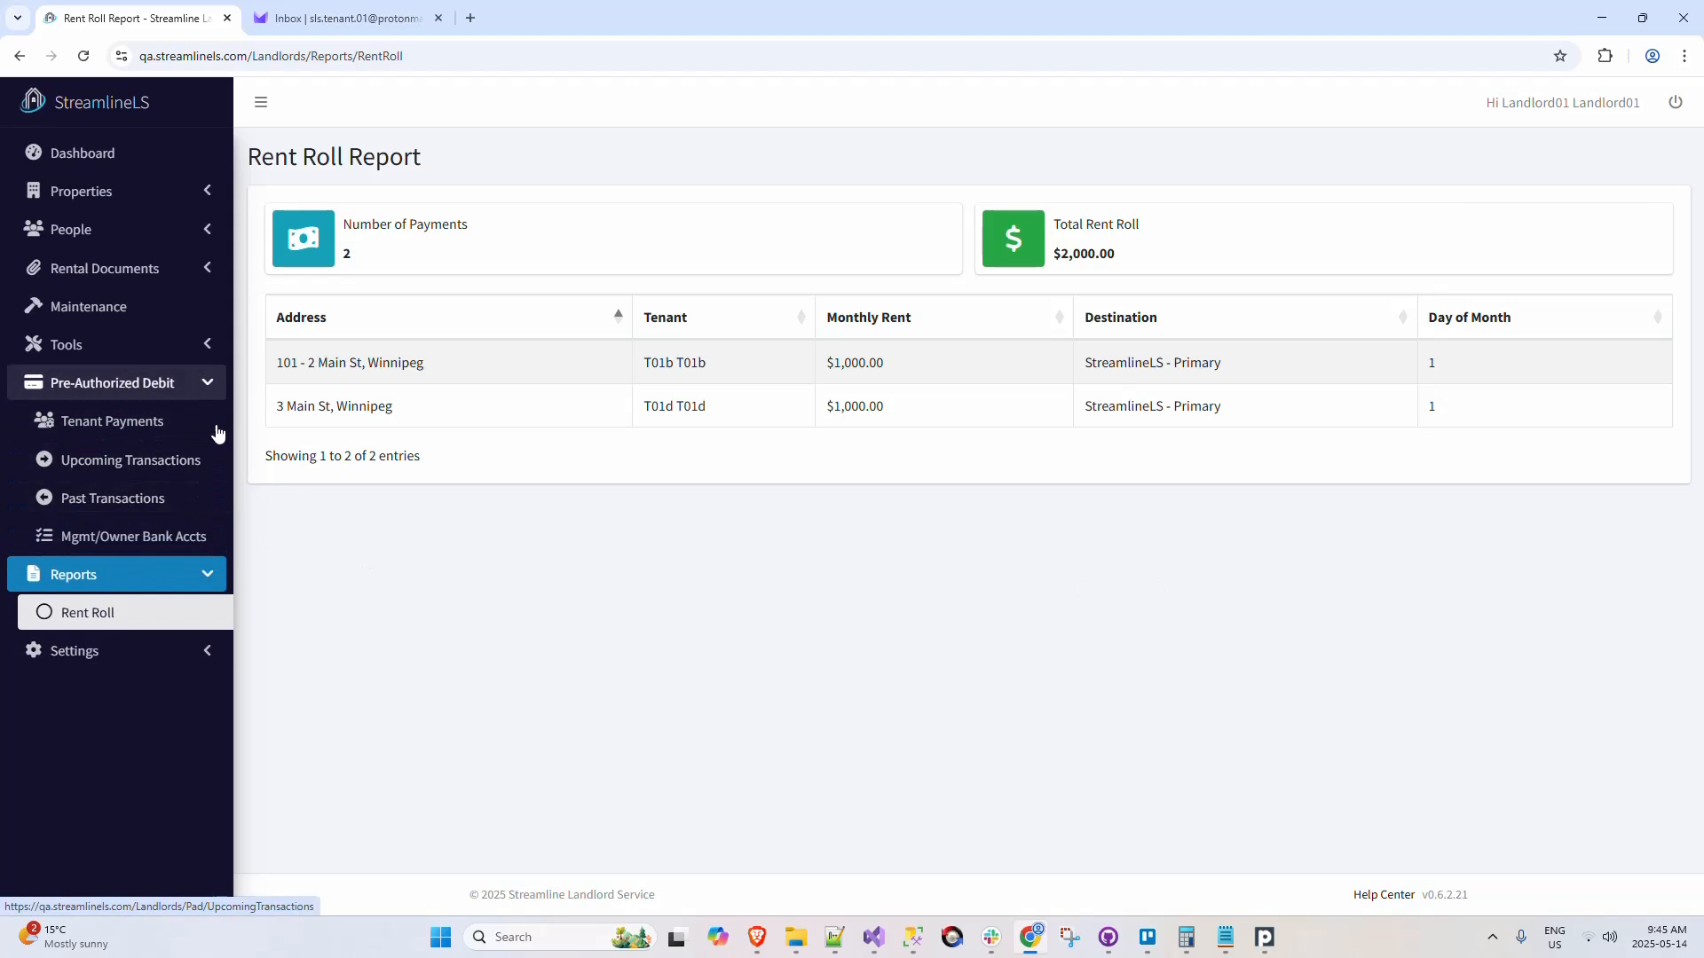
click(209, 383)
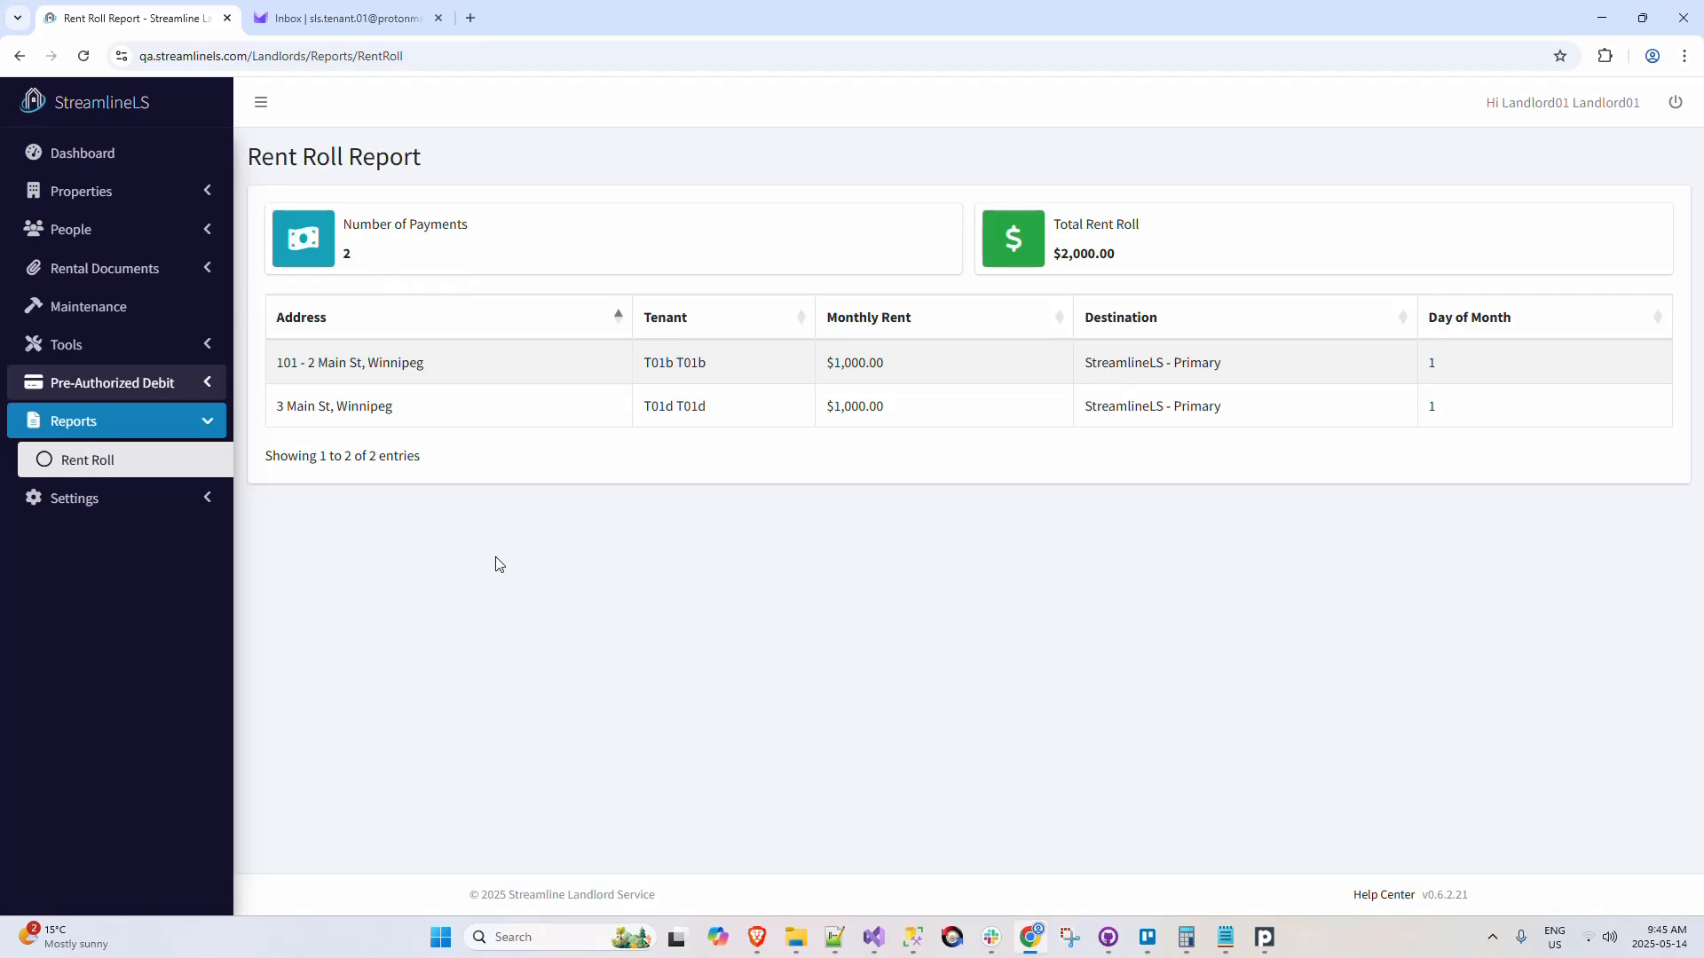
Step: Go through the dashboard and the tenants list to the Prospects list
click(123, 157)
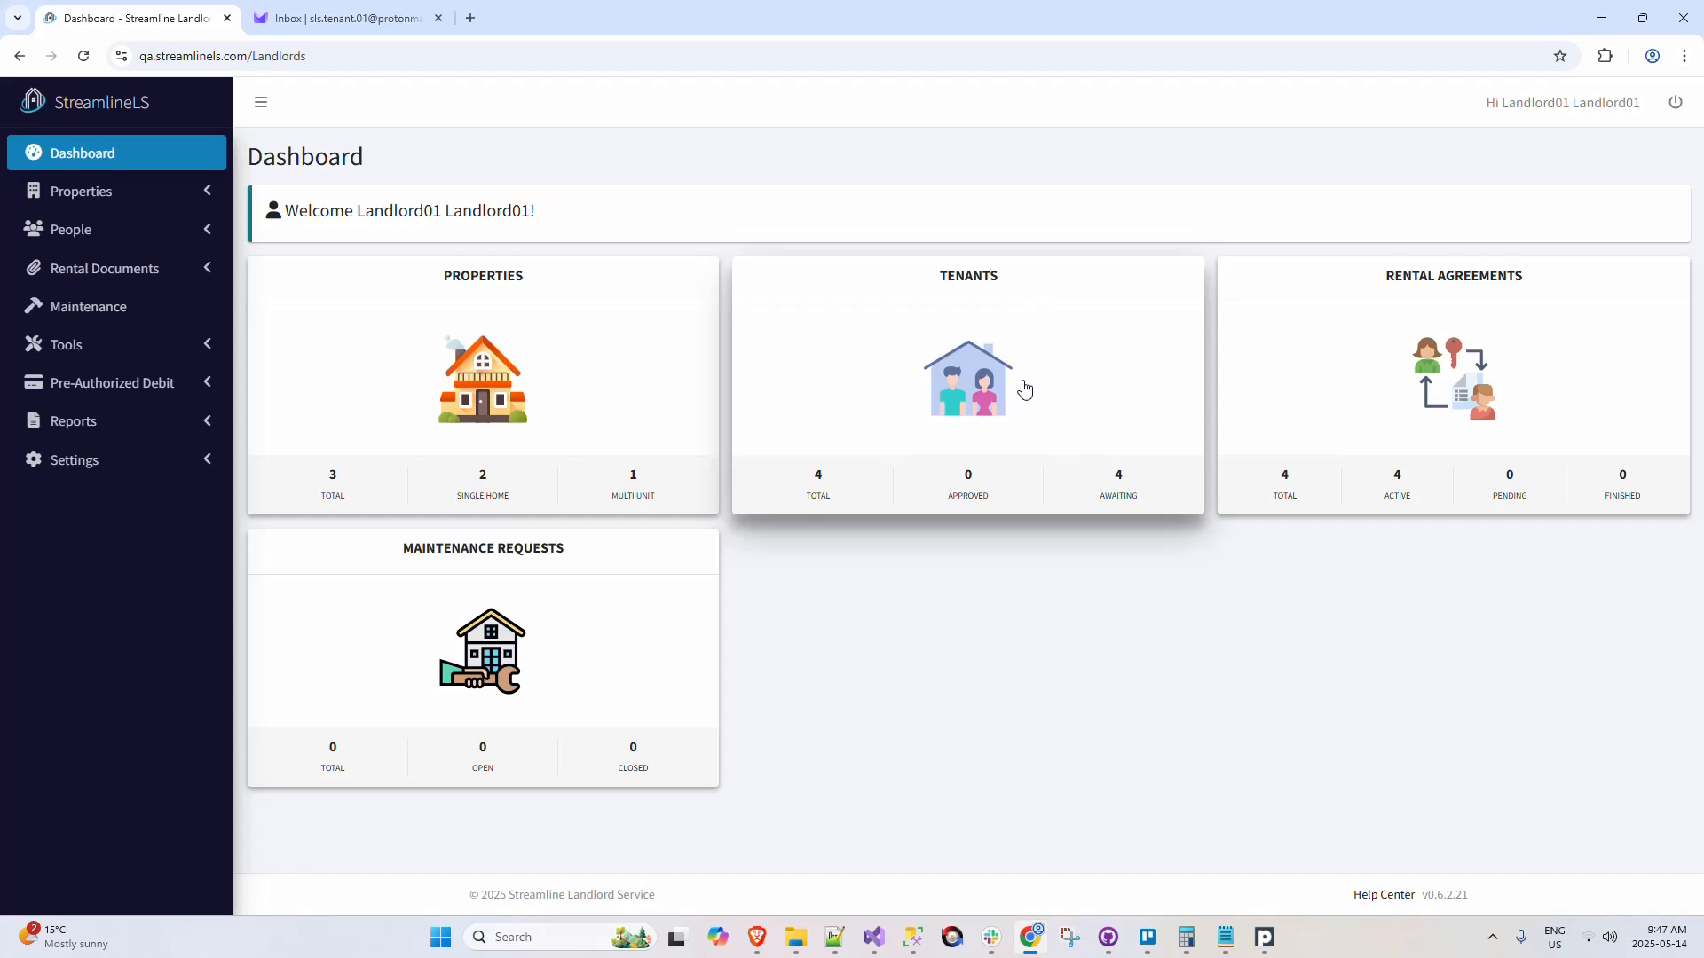
click(1025, 388)
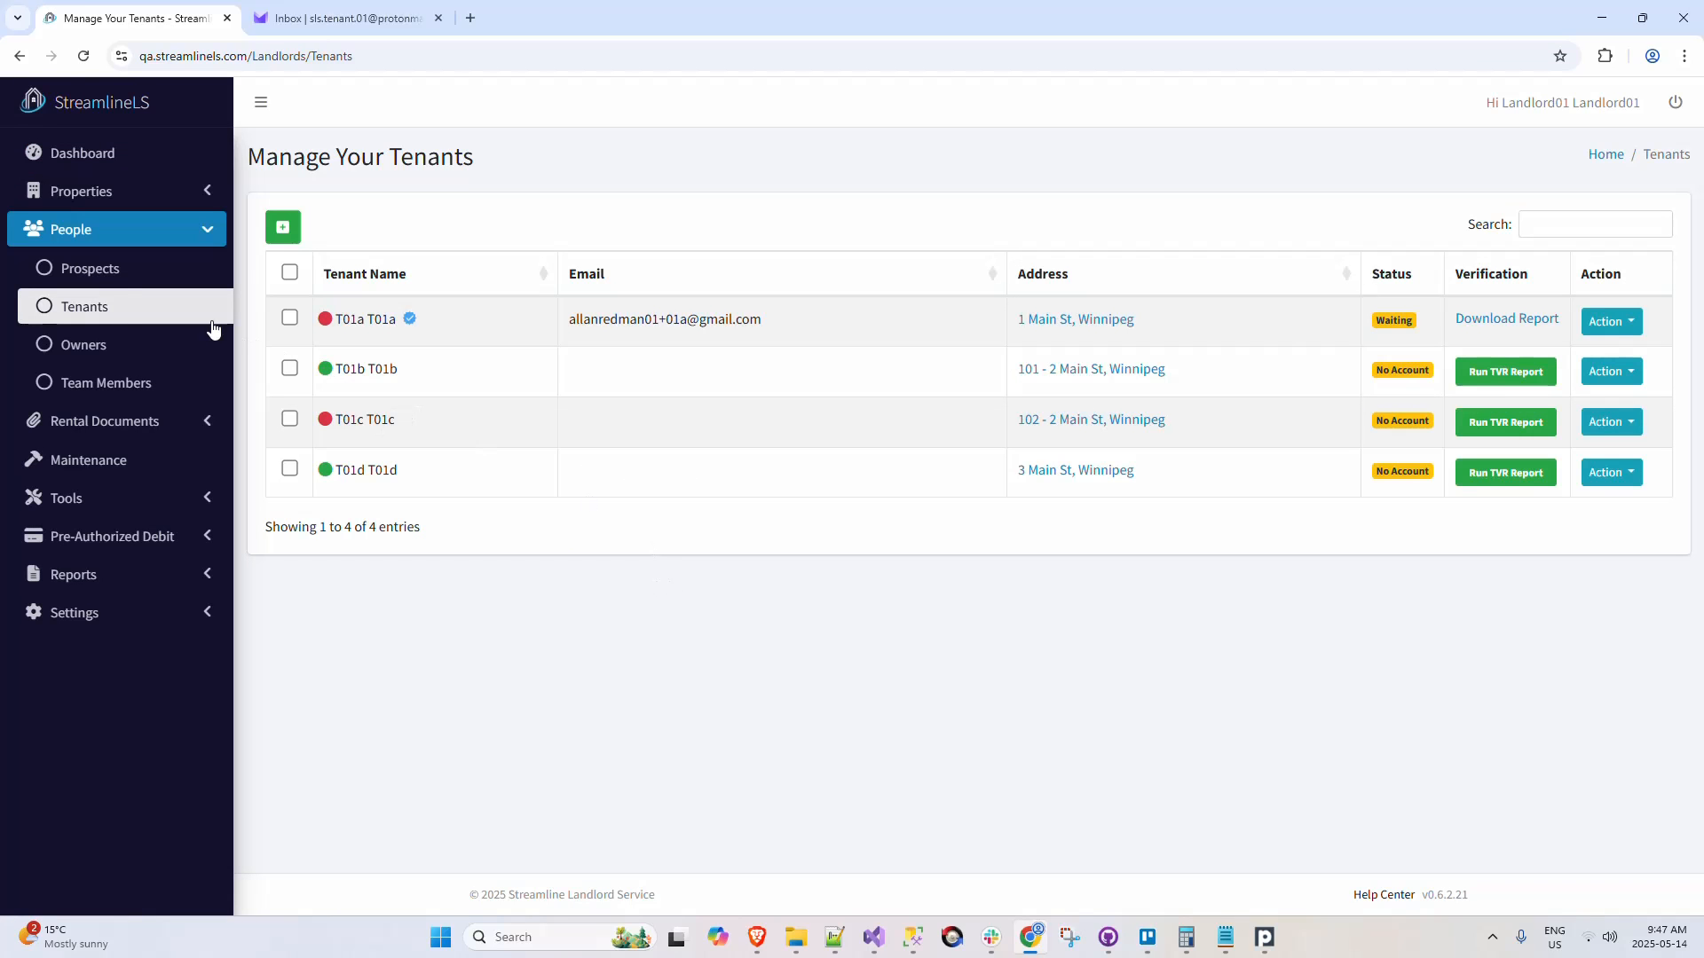
click(108, 272)
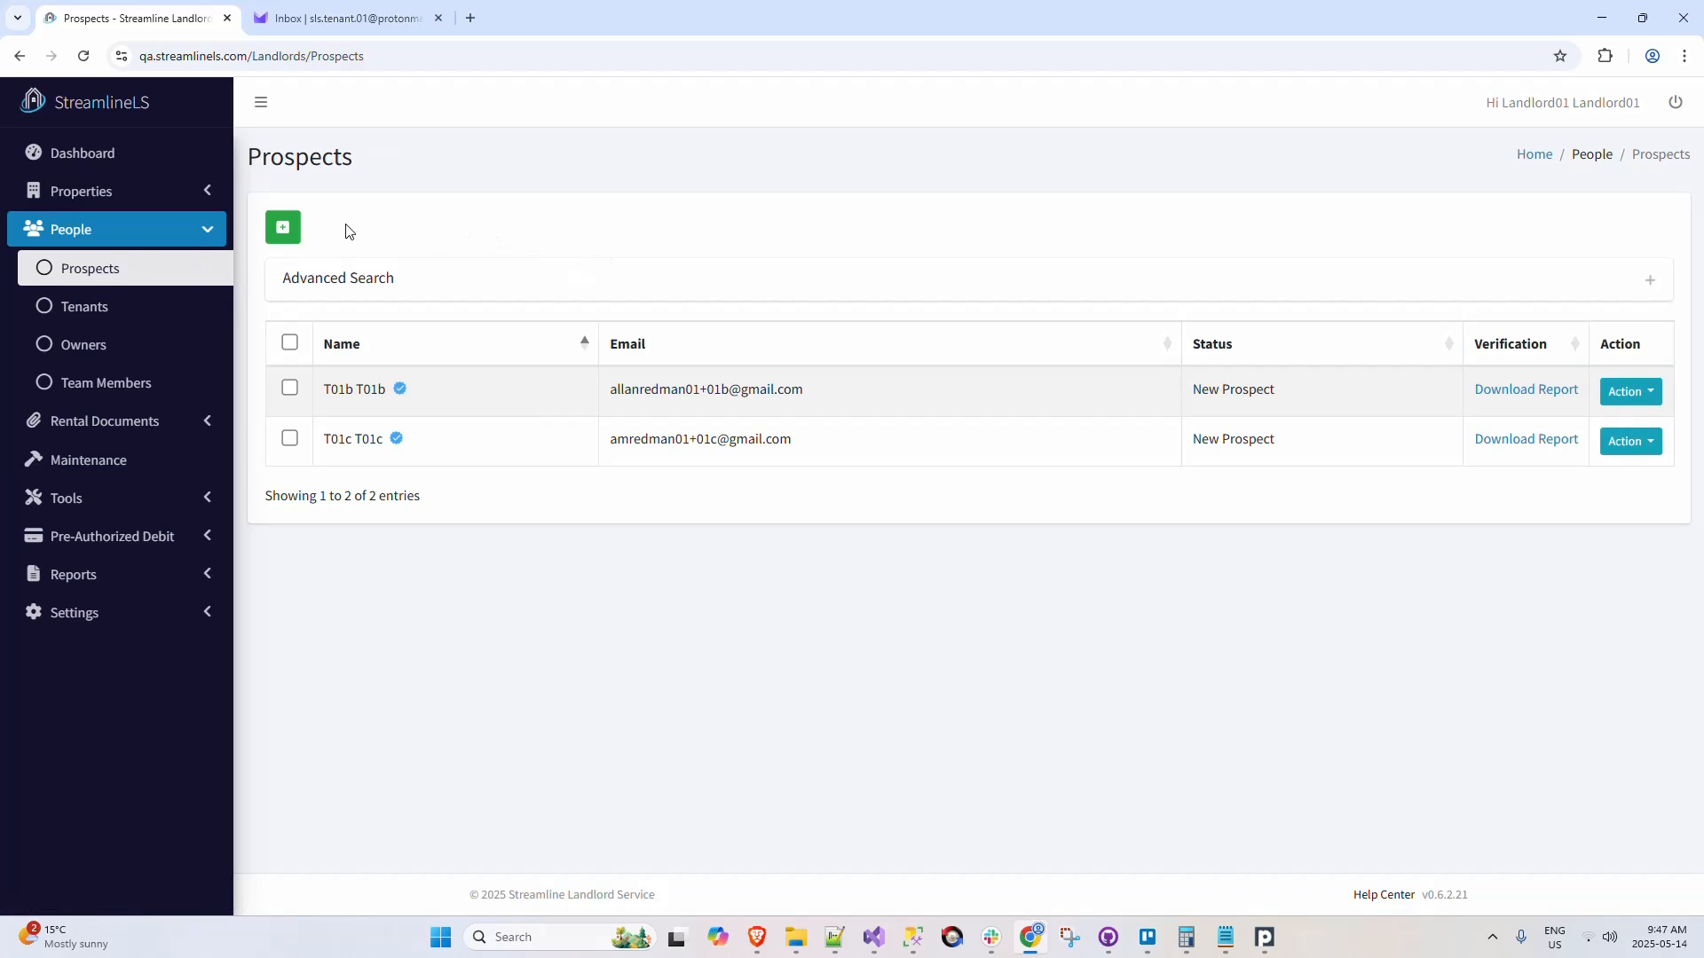
Step: Add a new prospect with a first name, last name and email address, and save it
click(283, 227)
click(622, 278)
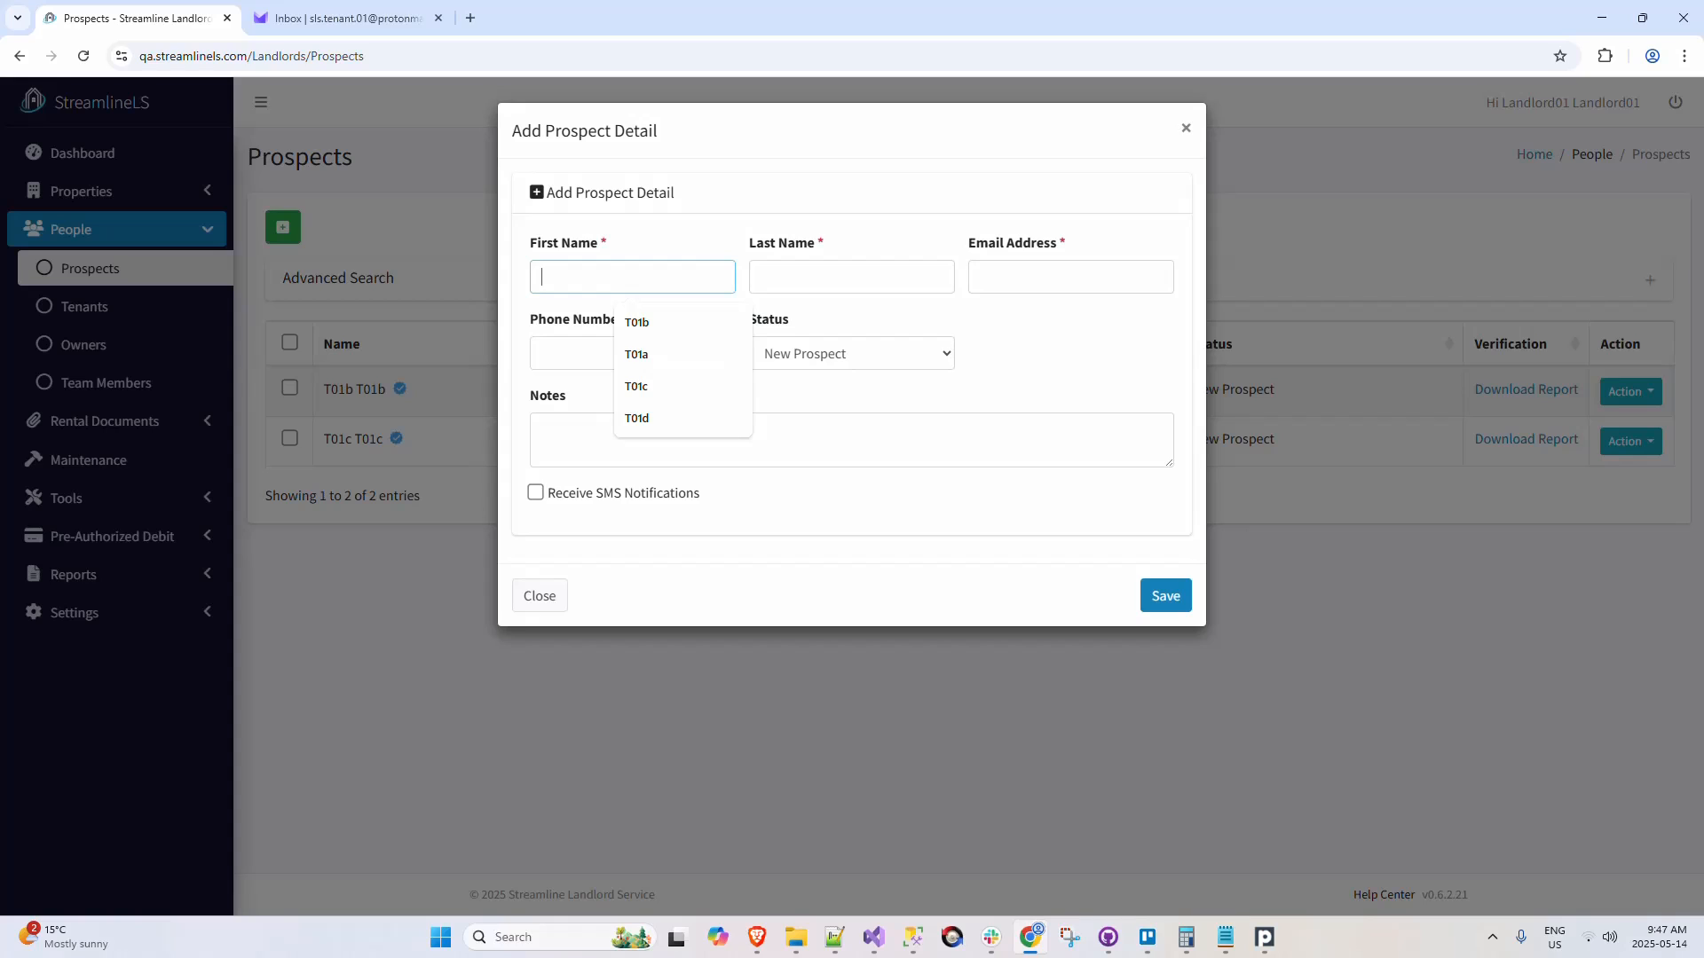
text(John)
key(Tab)
text(Doe)
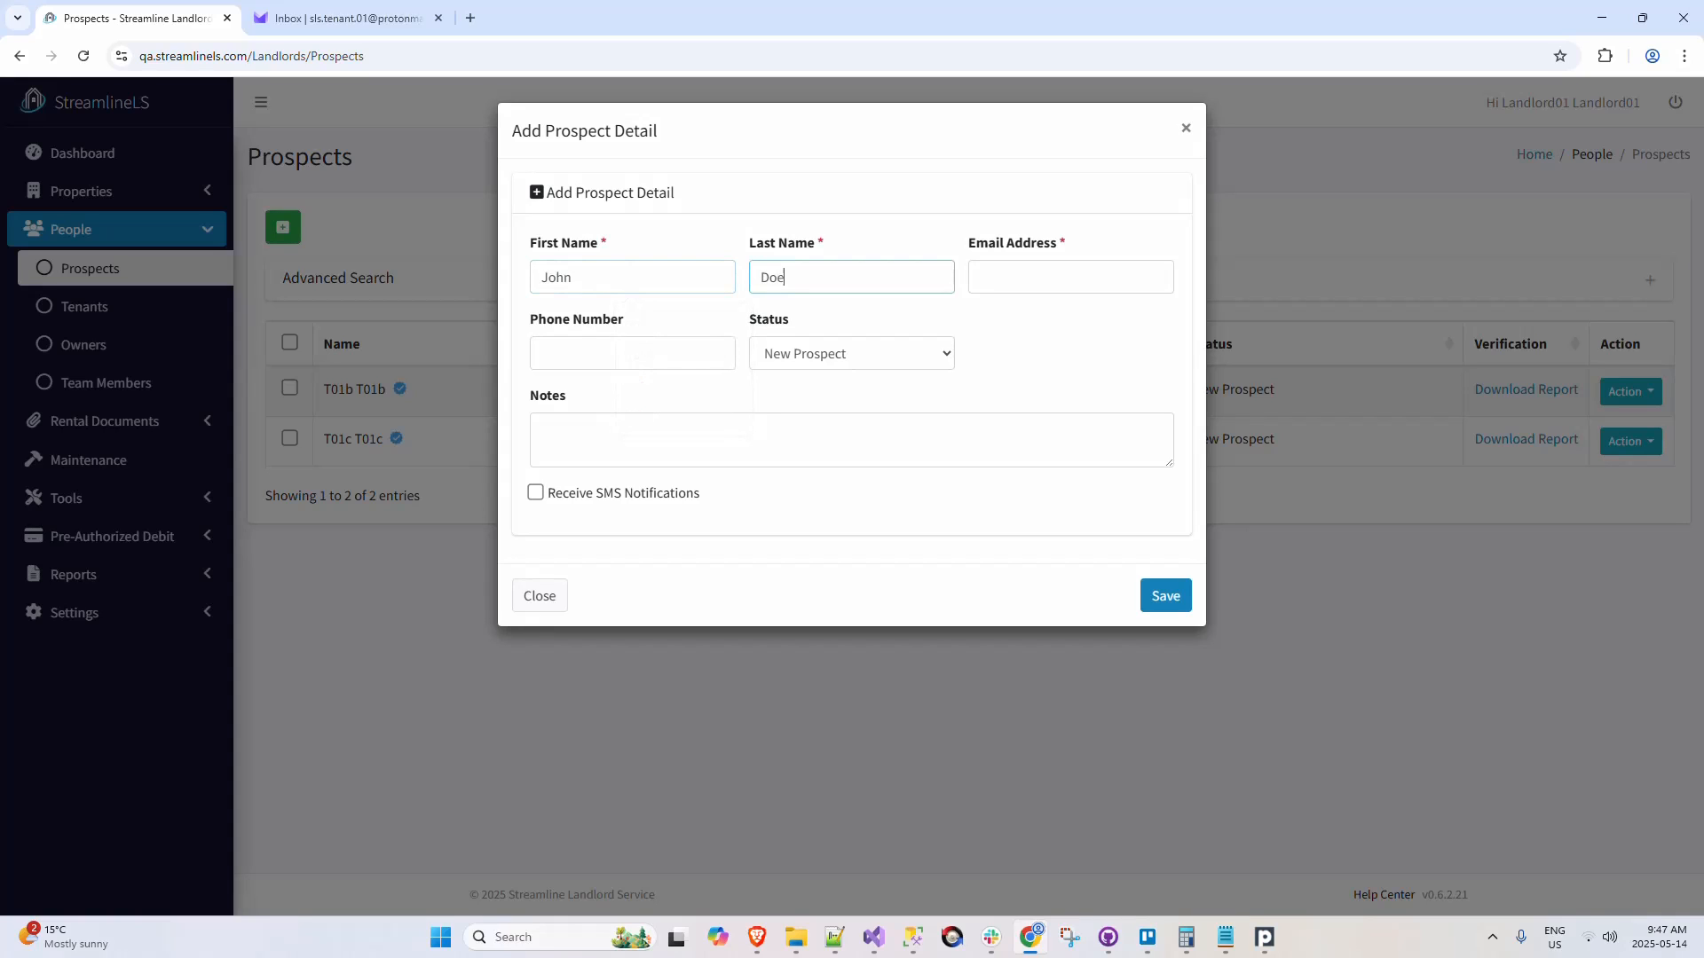
key(Tab)
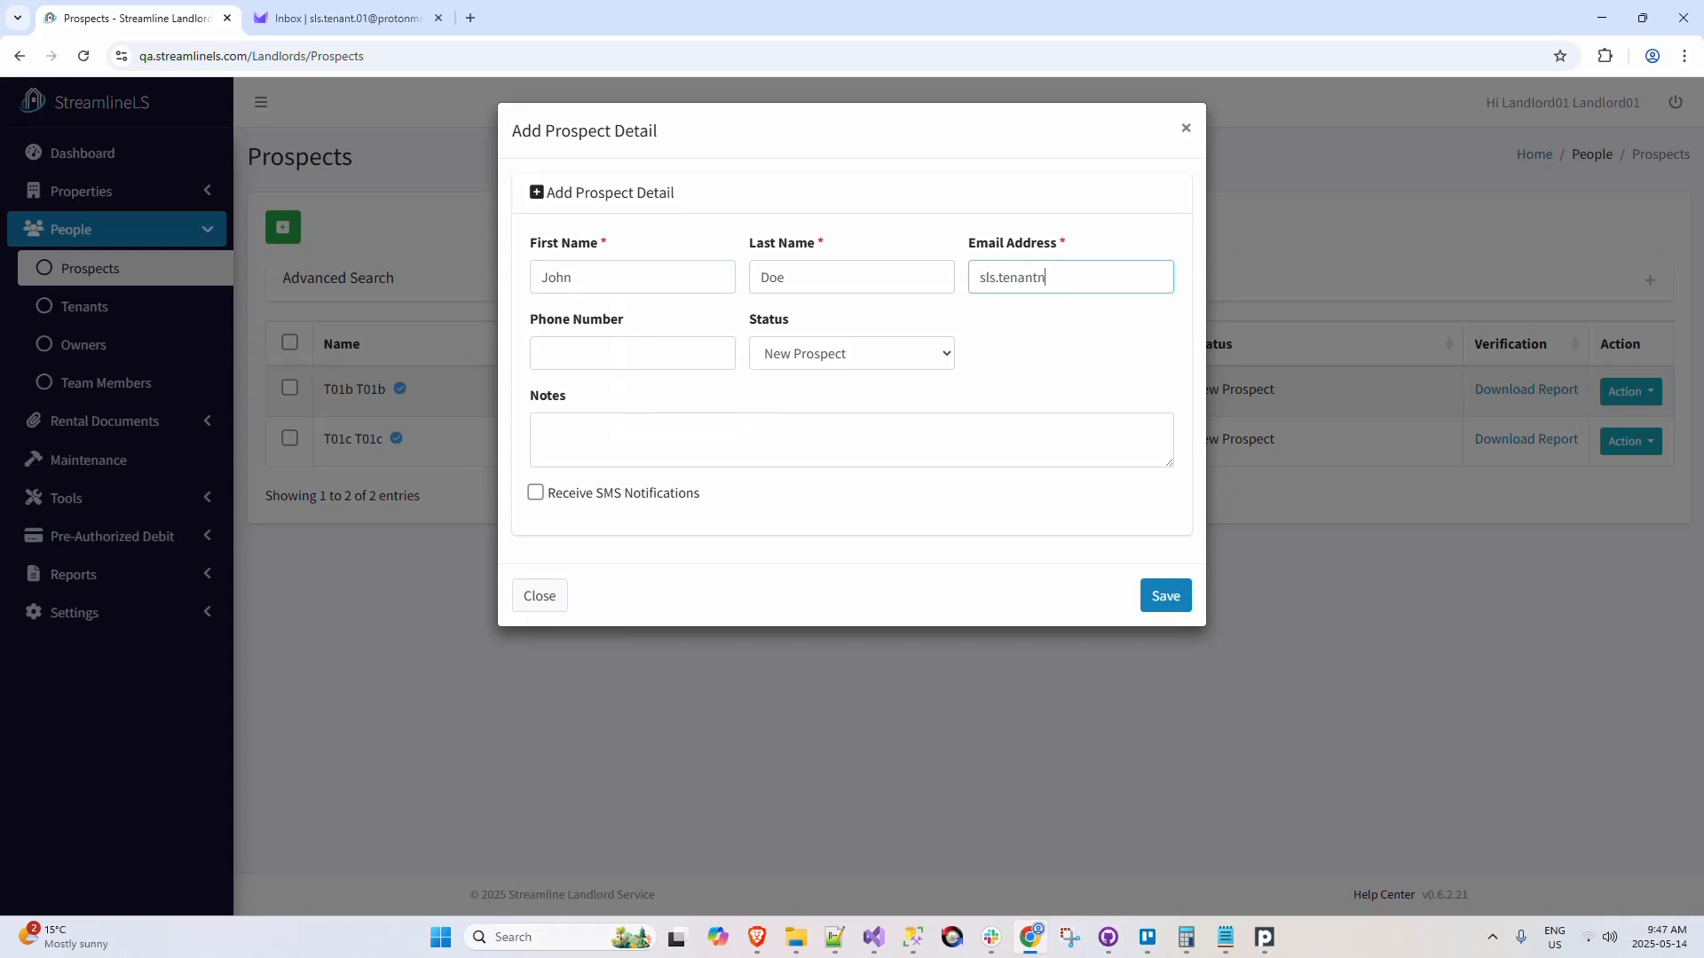
click(1166, 594)
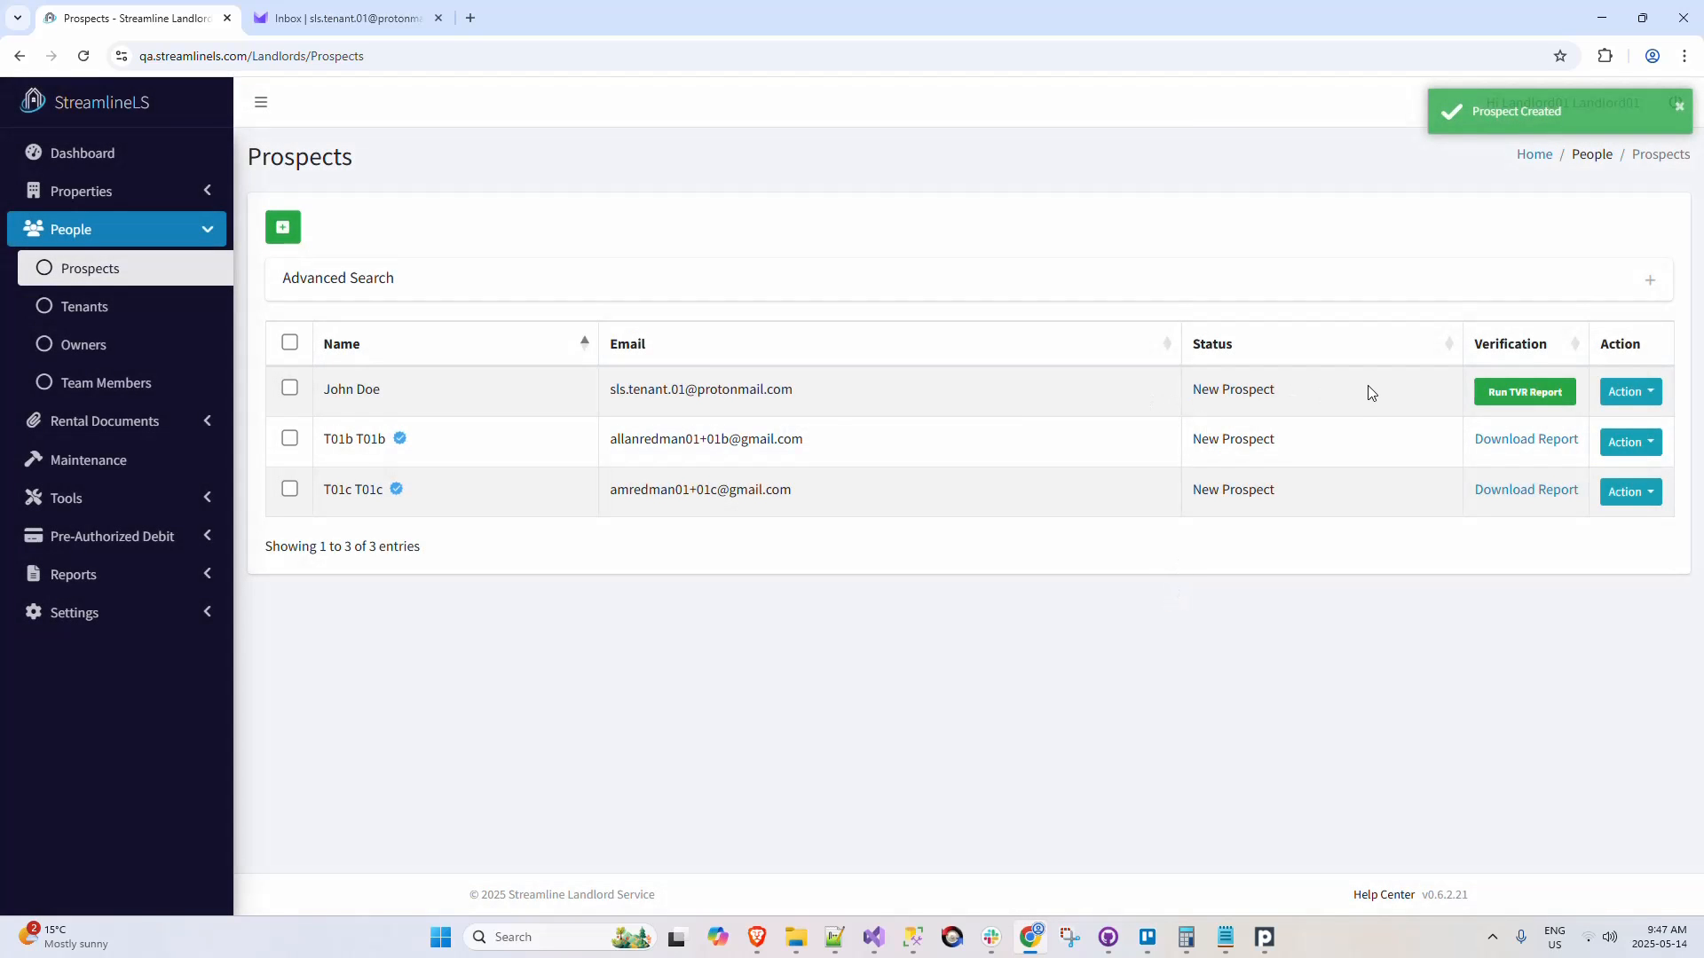
Step: Start a verification report for the new prospect, choosing Yes for the prospect paying and Yes for confirming ID documents
click(1518, 394)
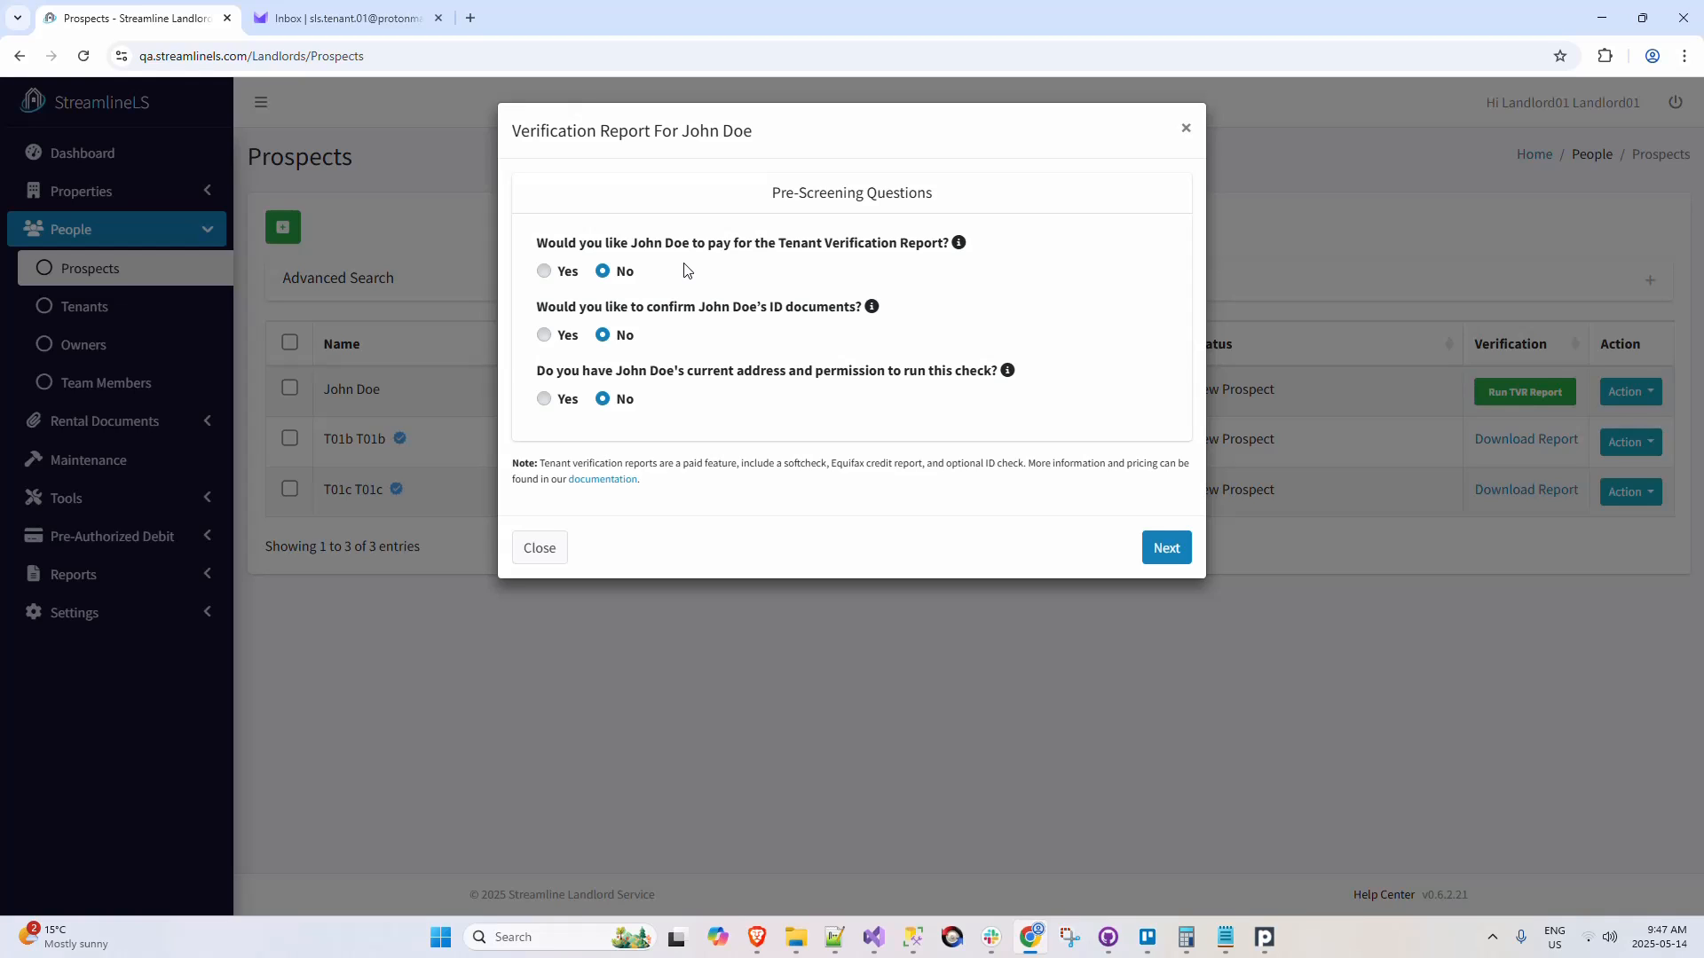
click(544, 272)
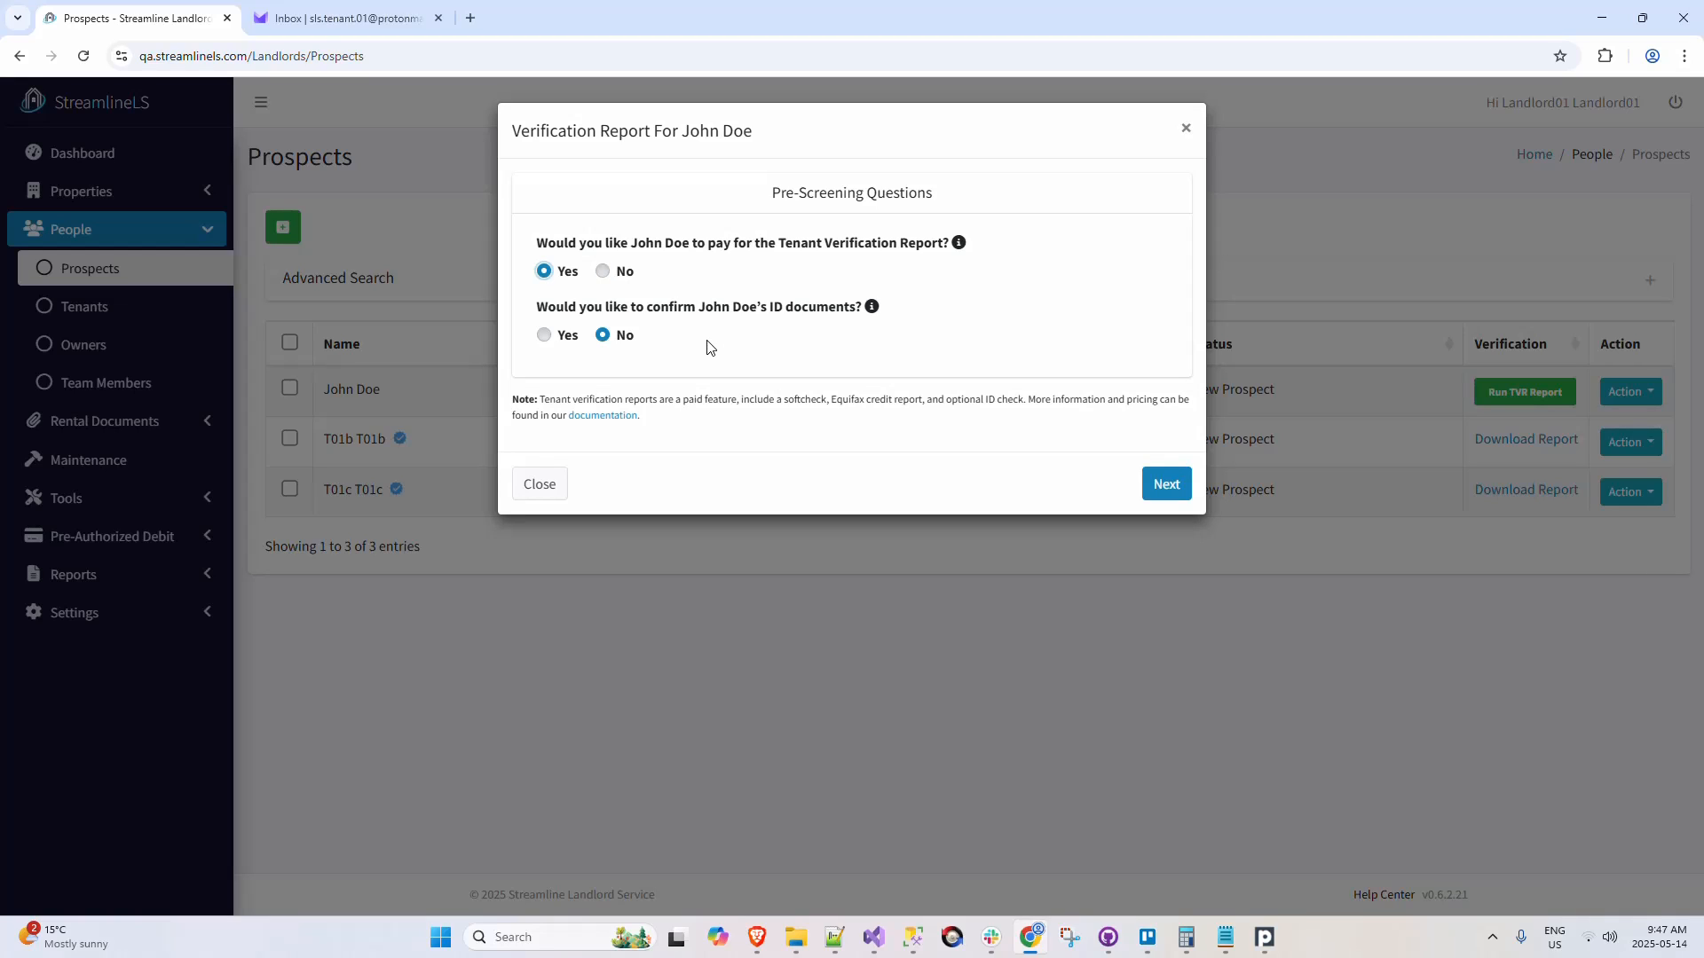
click(602, 272)
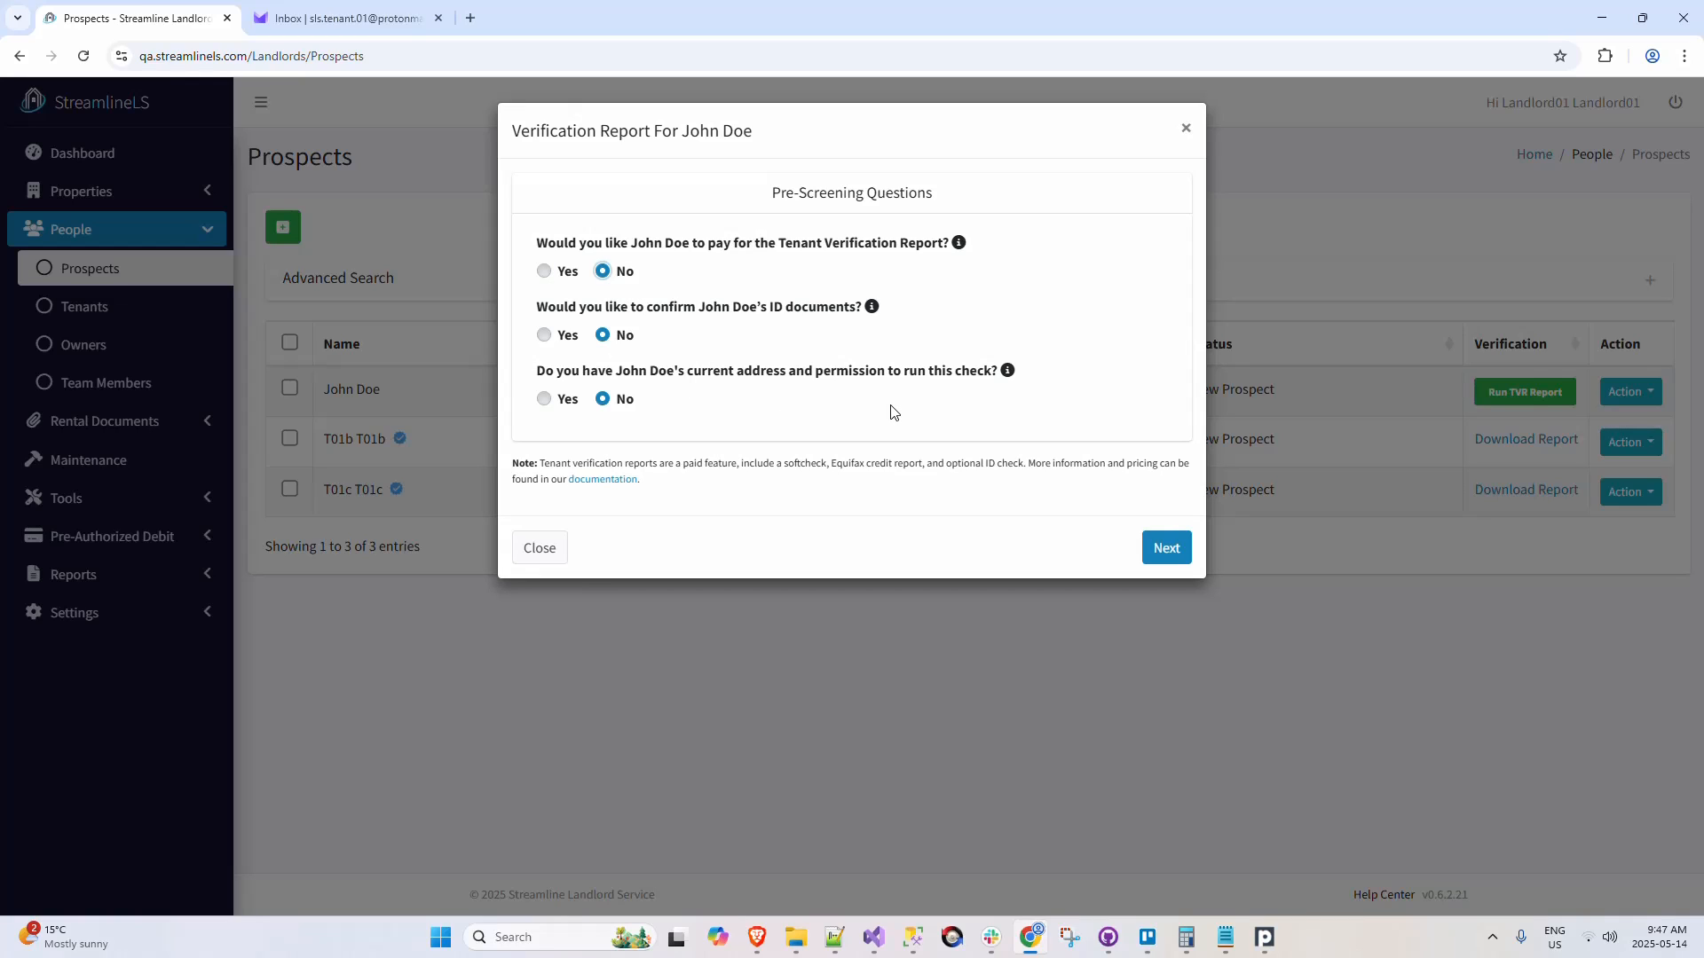
click(541, 271)
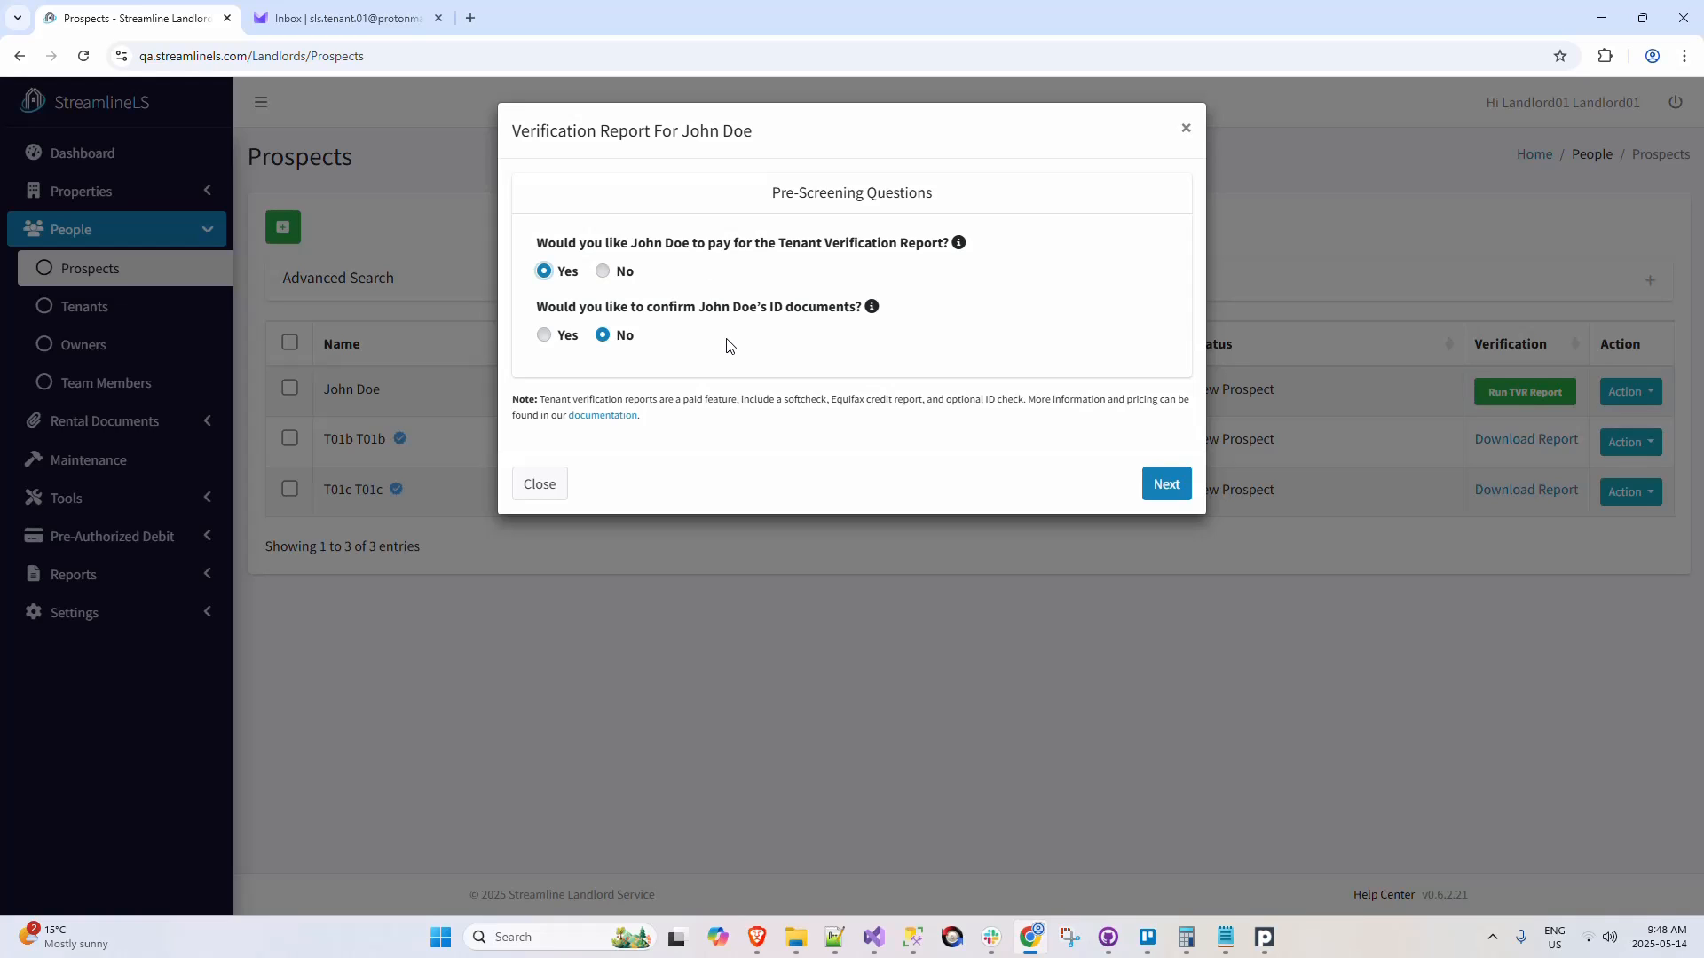
click(544, 337)
click(1167, 485)
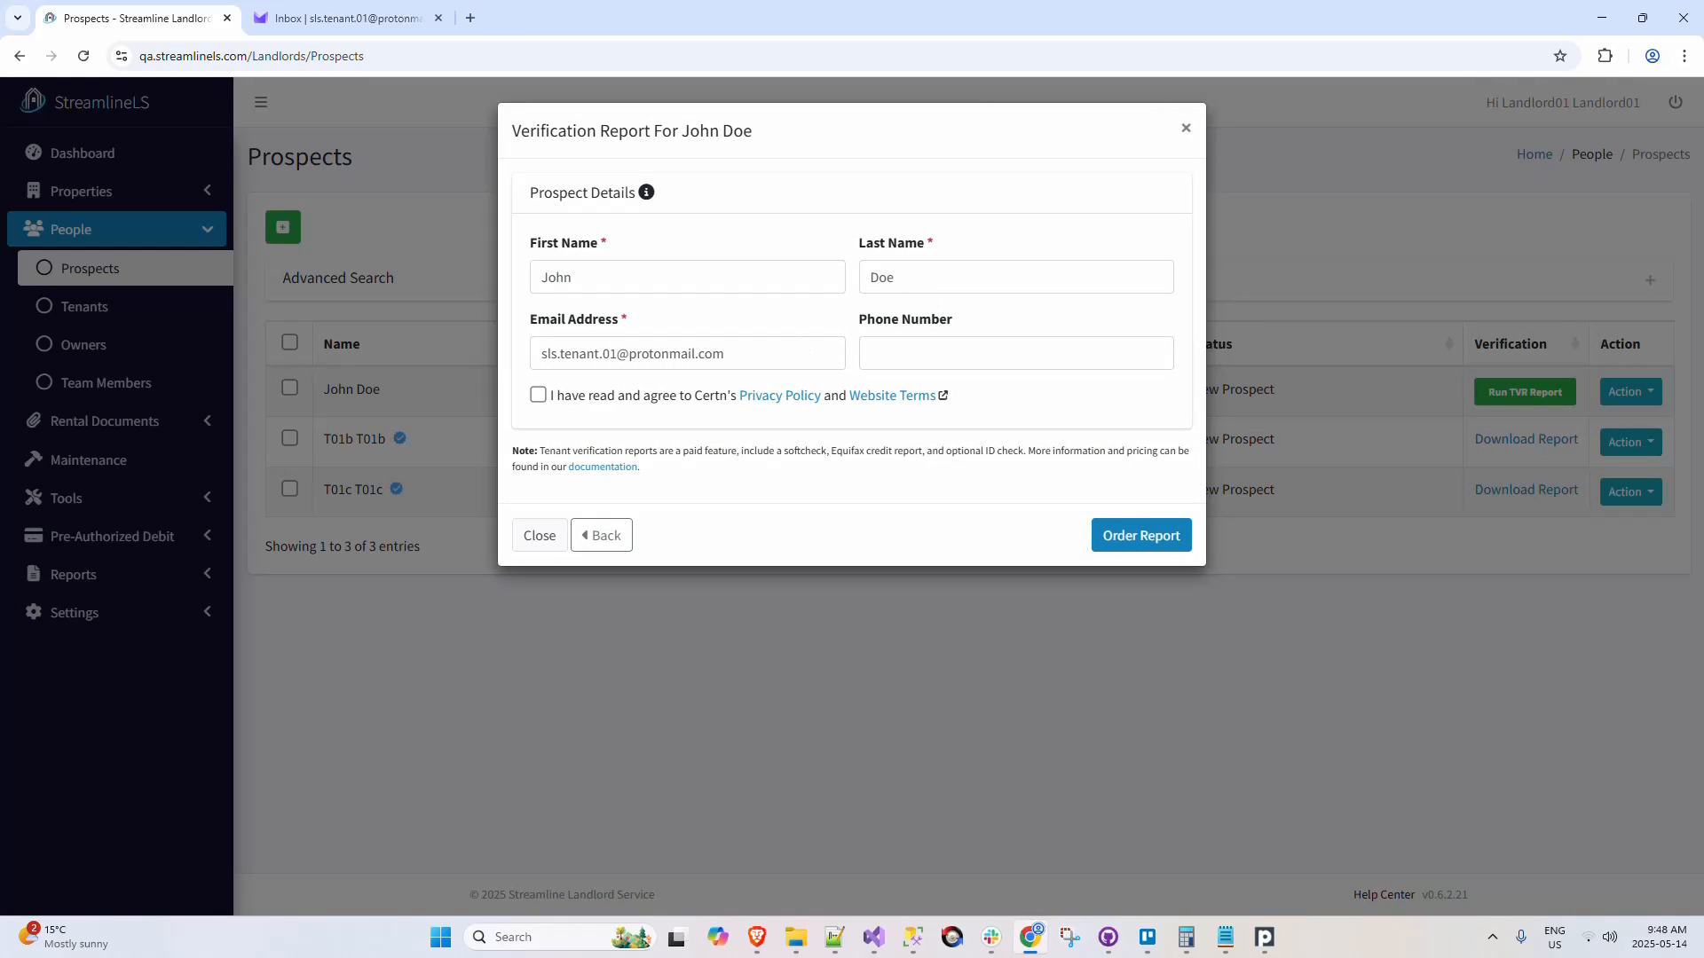
Step: Agree to Certn's privacy policy and website terms, and order the Tenant Verification Report for the prospect
click(663, 398)
click(1138, 540)
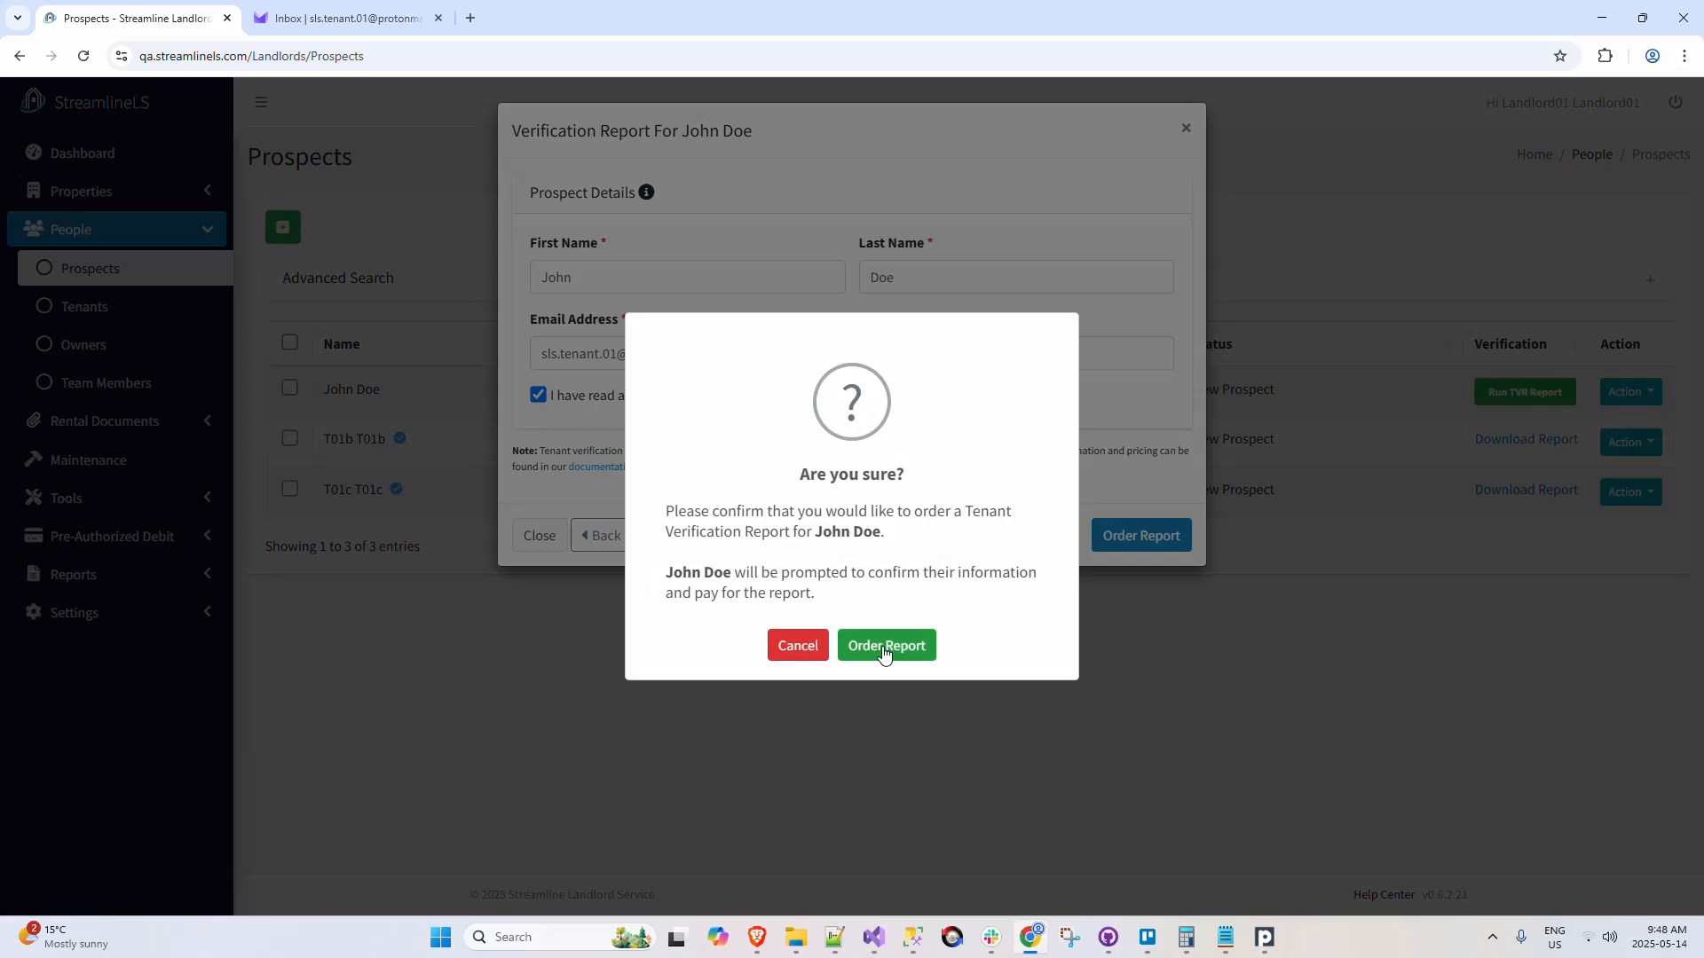
click(884, 650)
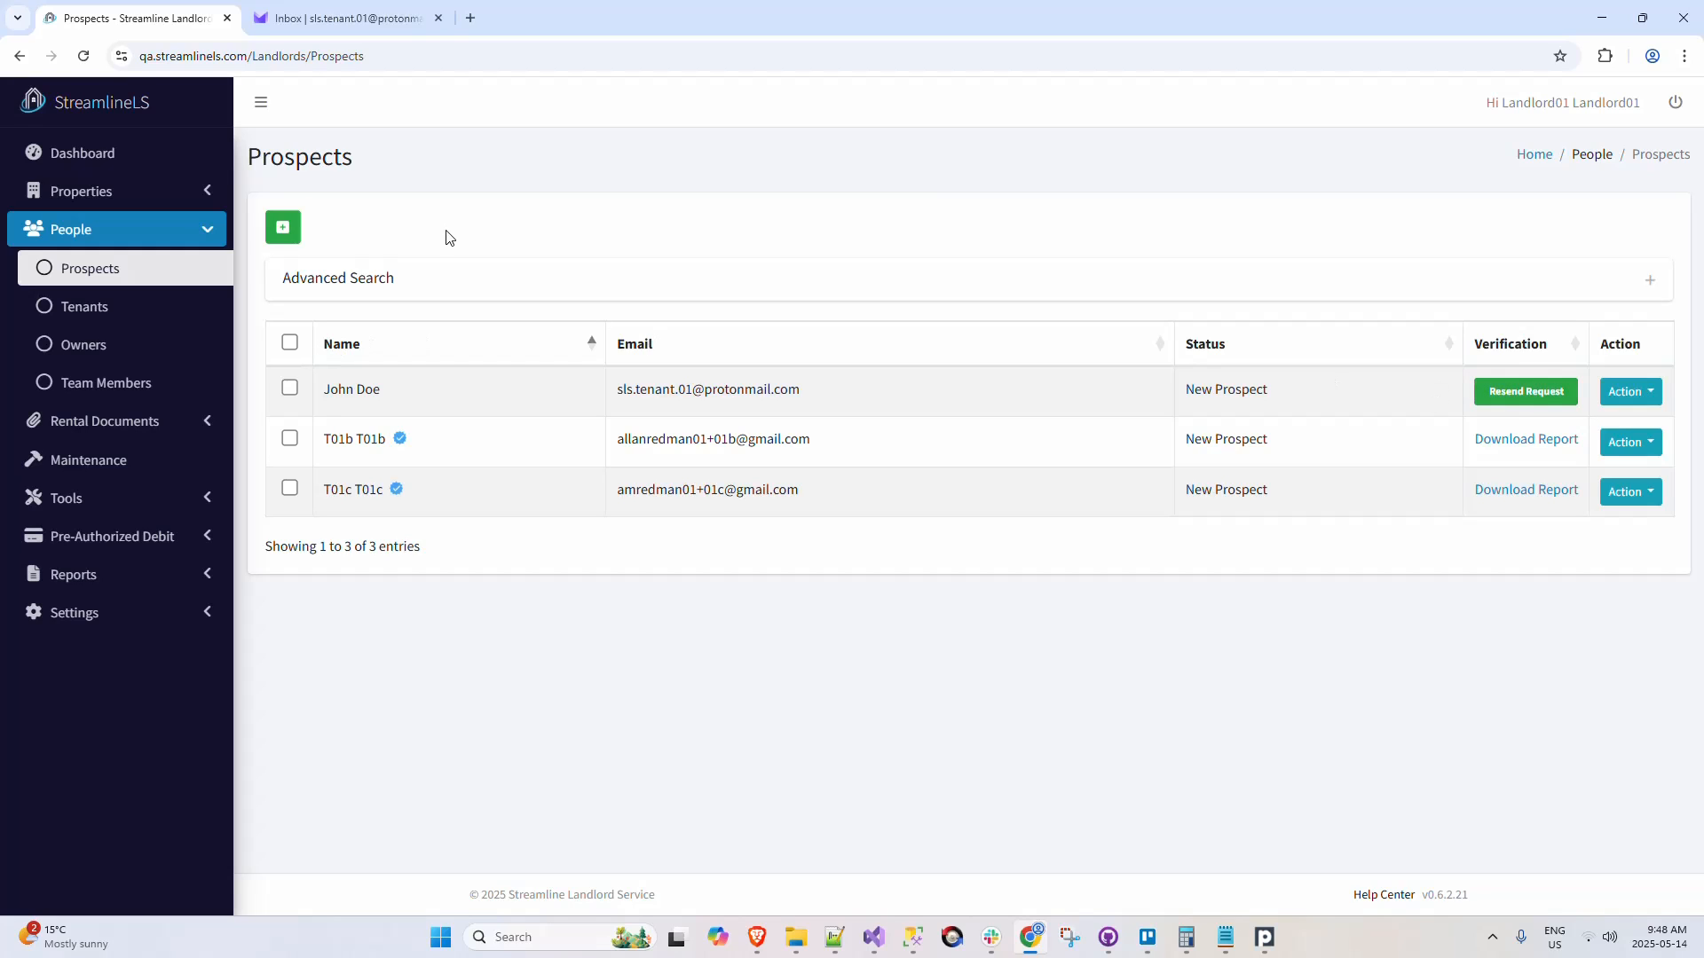
Step: Switch to Proton Mail, refresh the inbox while blocking its notifications, and open the Background / Credit Check Requested email
click(371, 20)
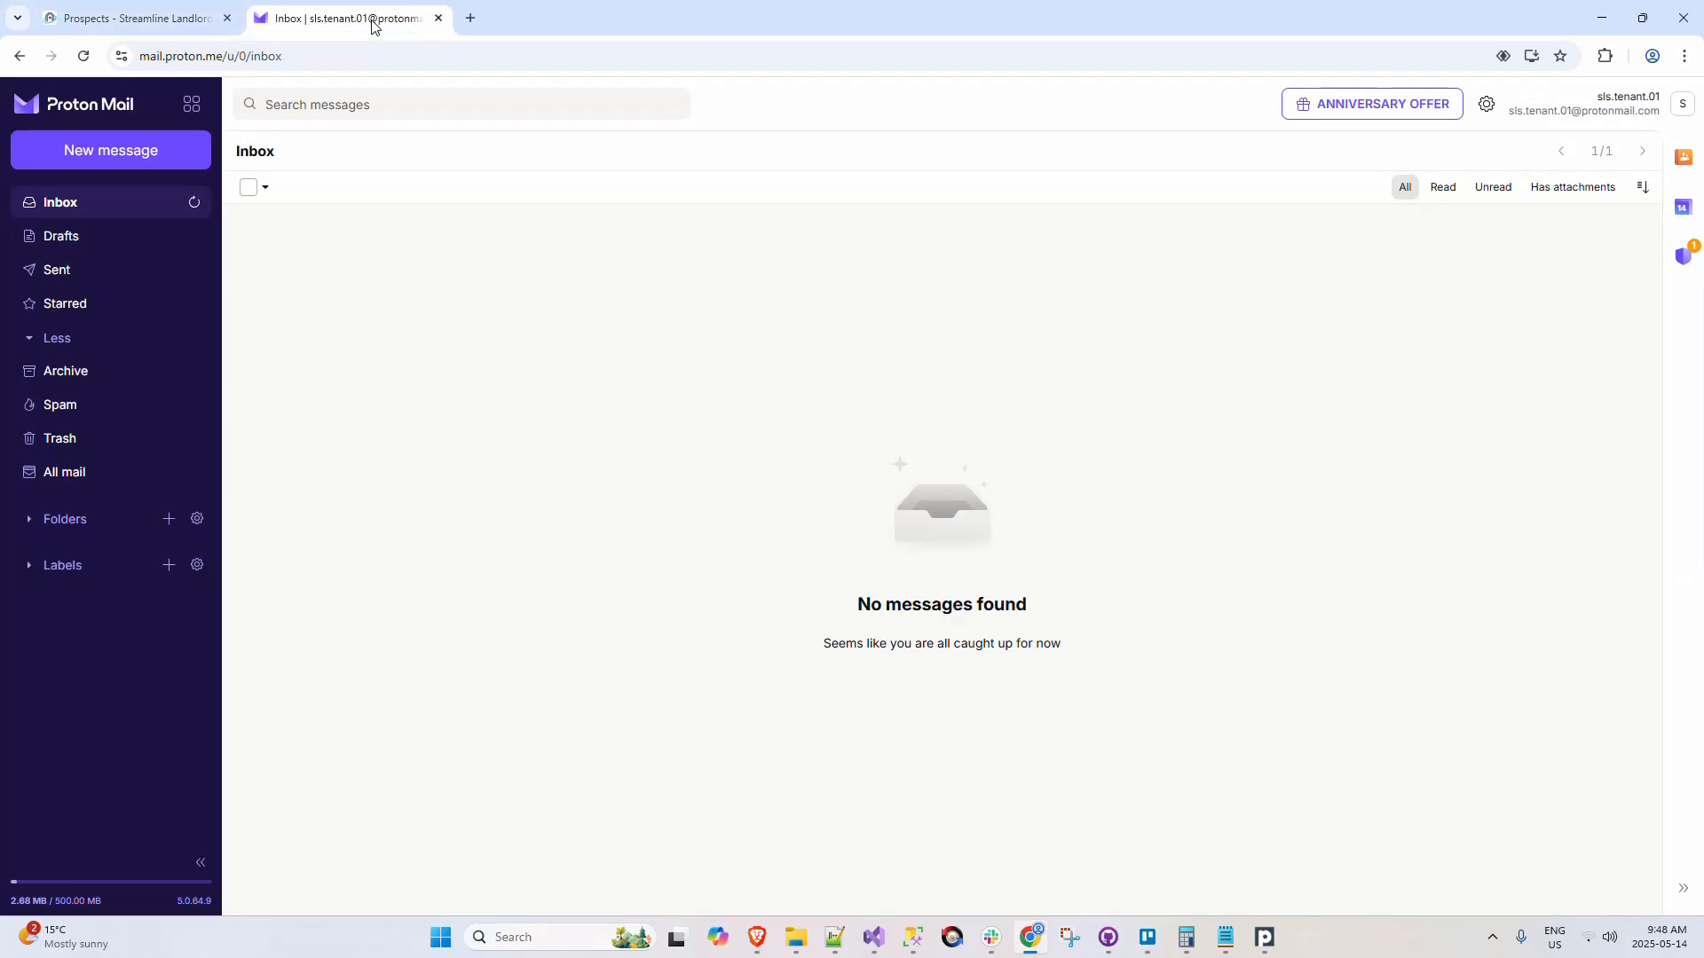
click(194, 206)
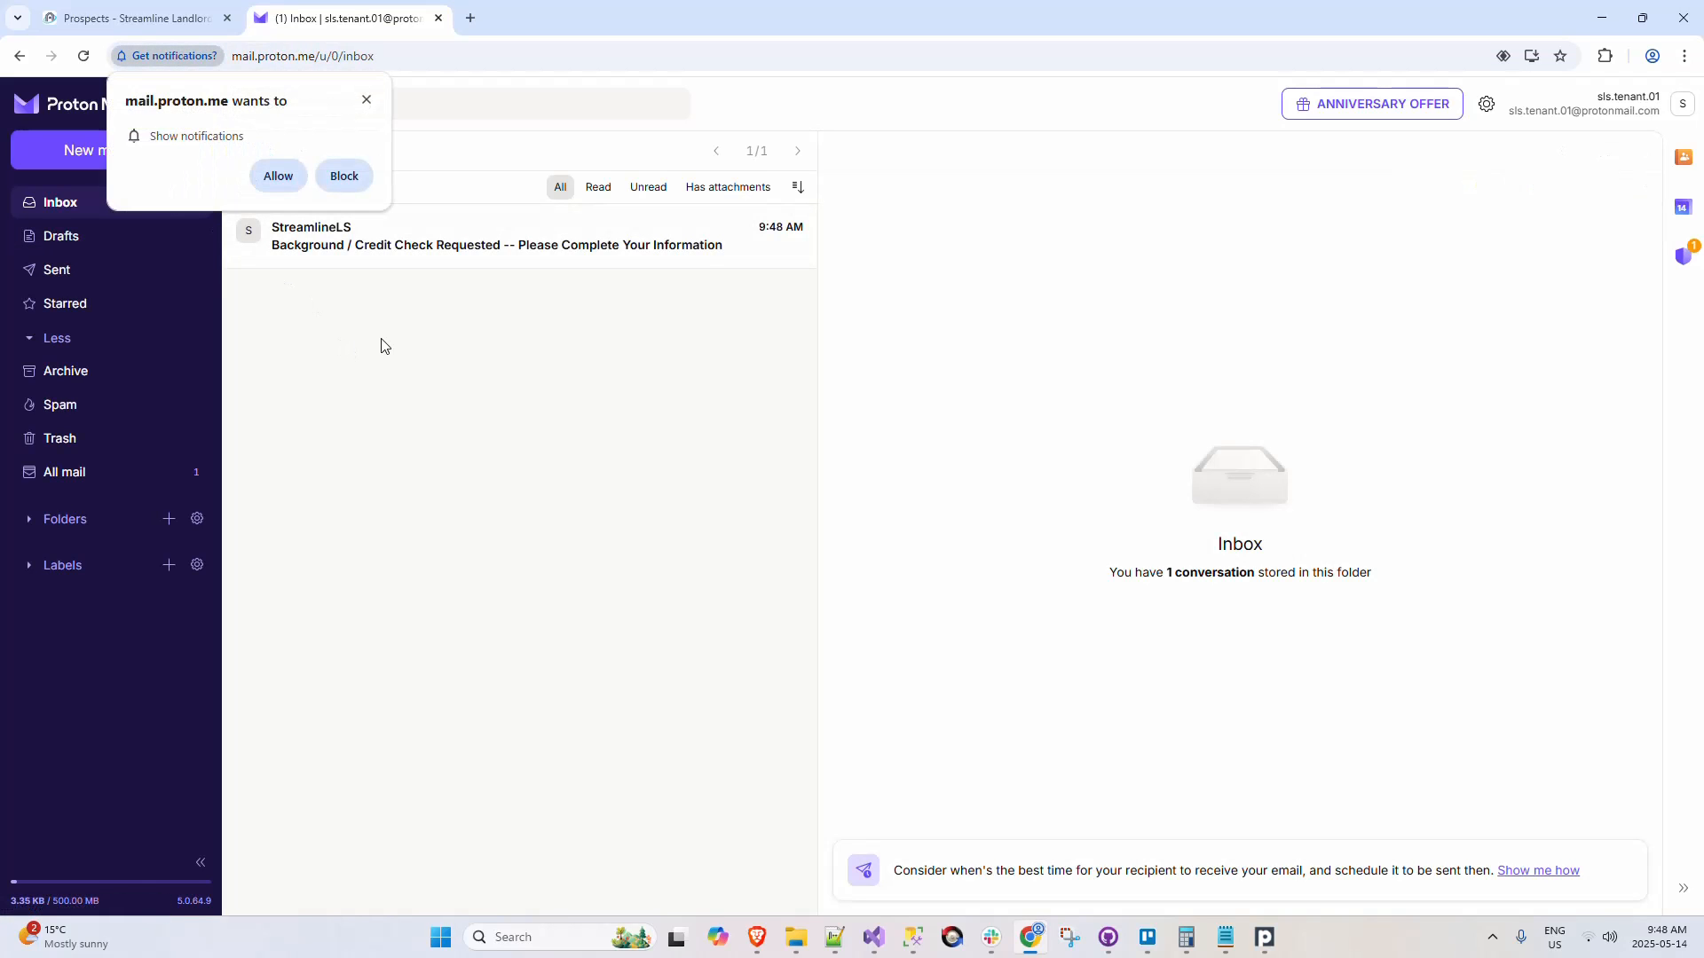
click(342, 175)
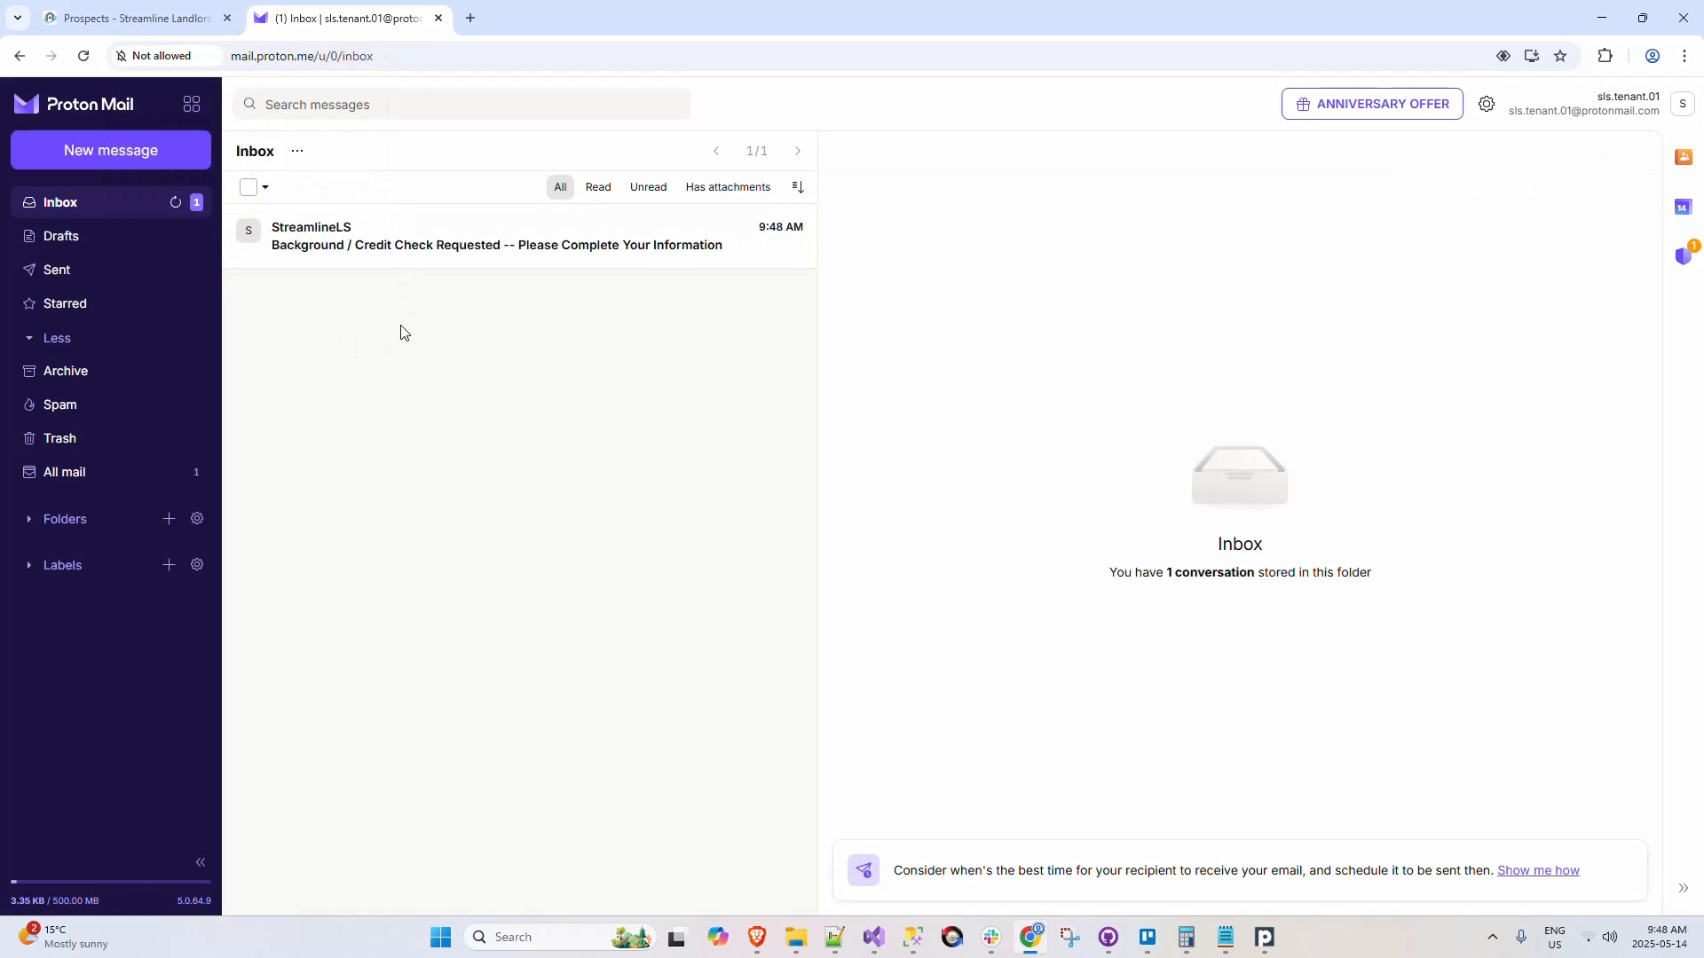
click(466, 242)
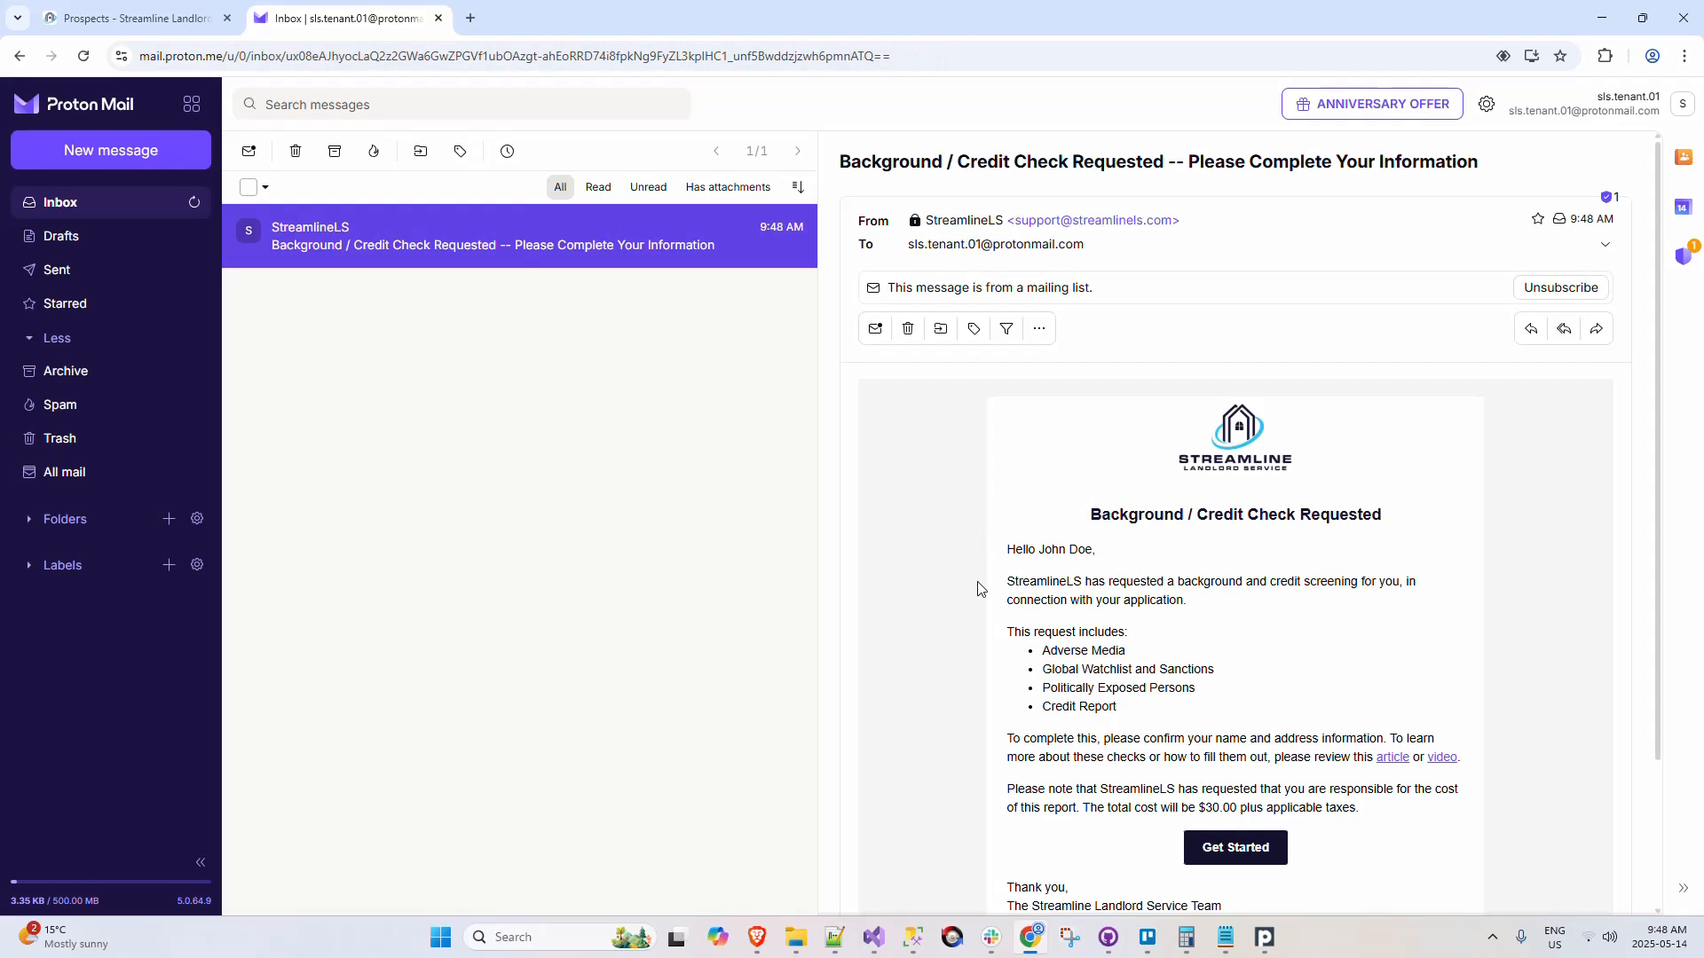
scroll(978, 581, down, 1)
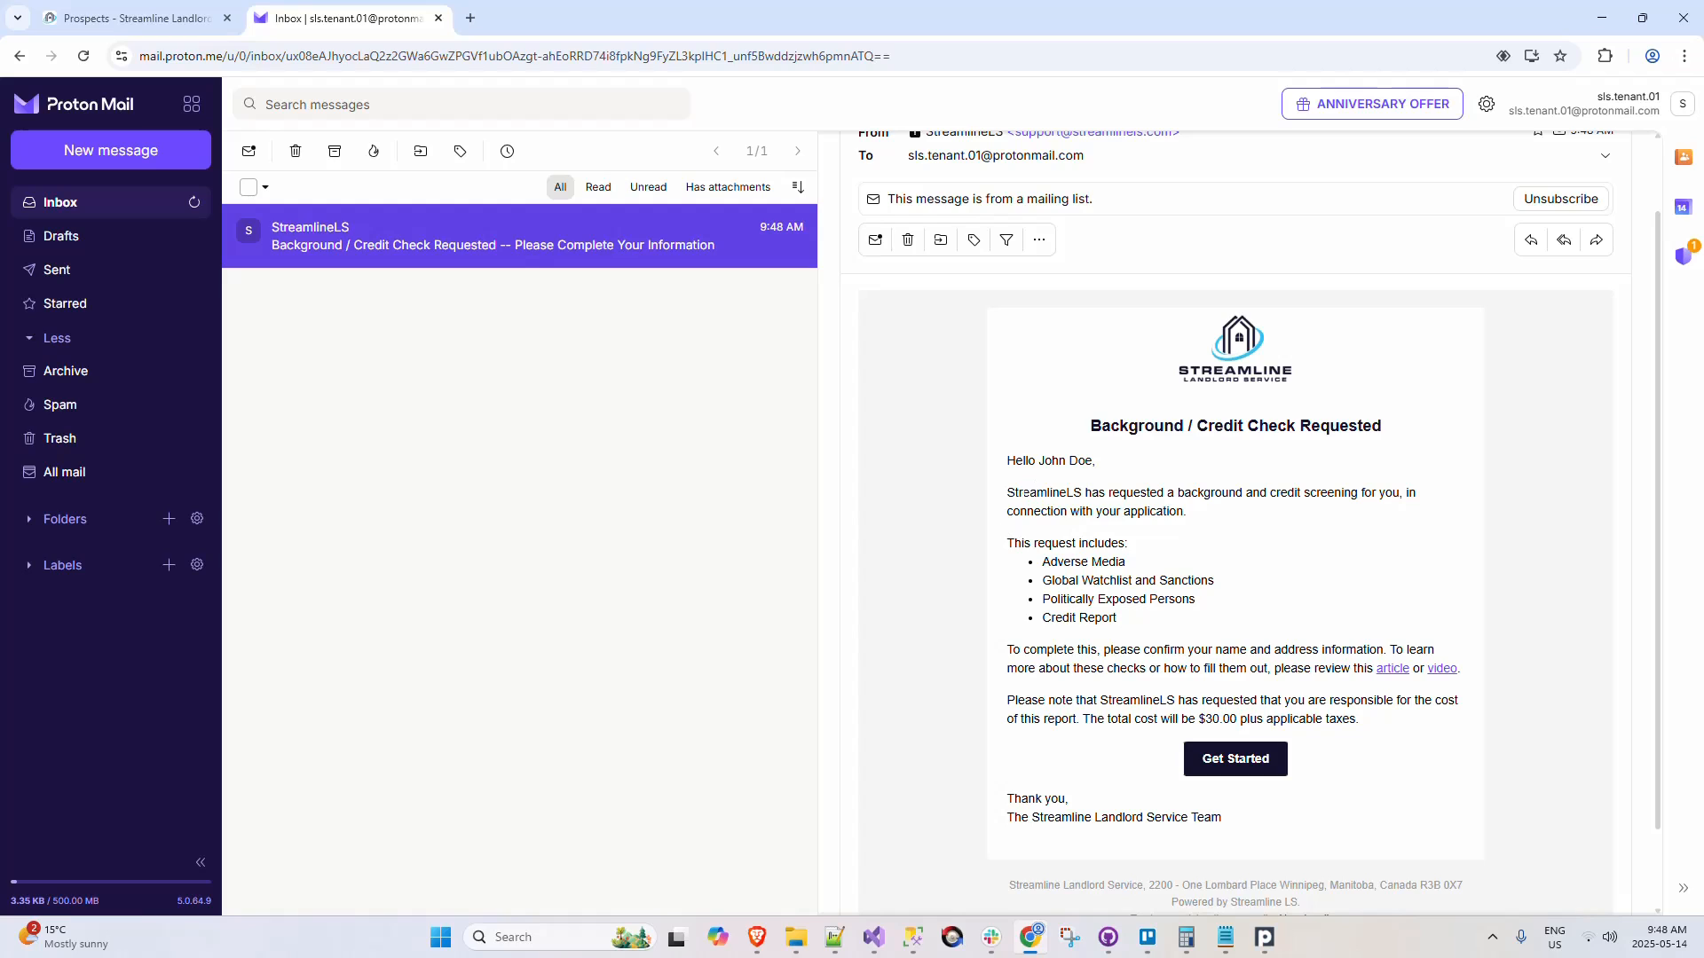
Step: Examine the request email's sender name, included checks and payment note, briefly referring back to the landlord's Prospects list
double_click(1046, 494)
click(951, 524)
click(88, 18)
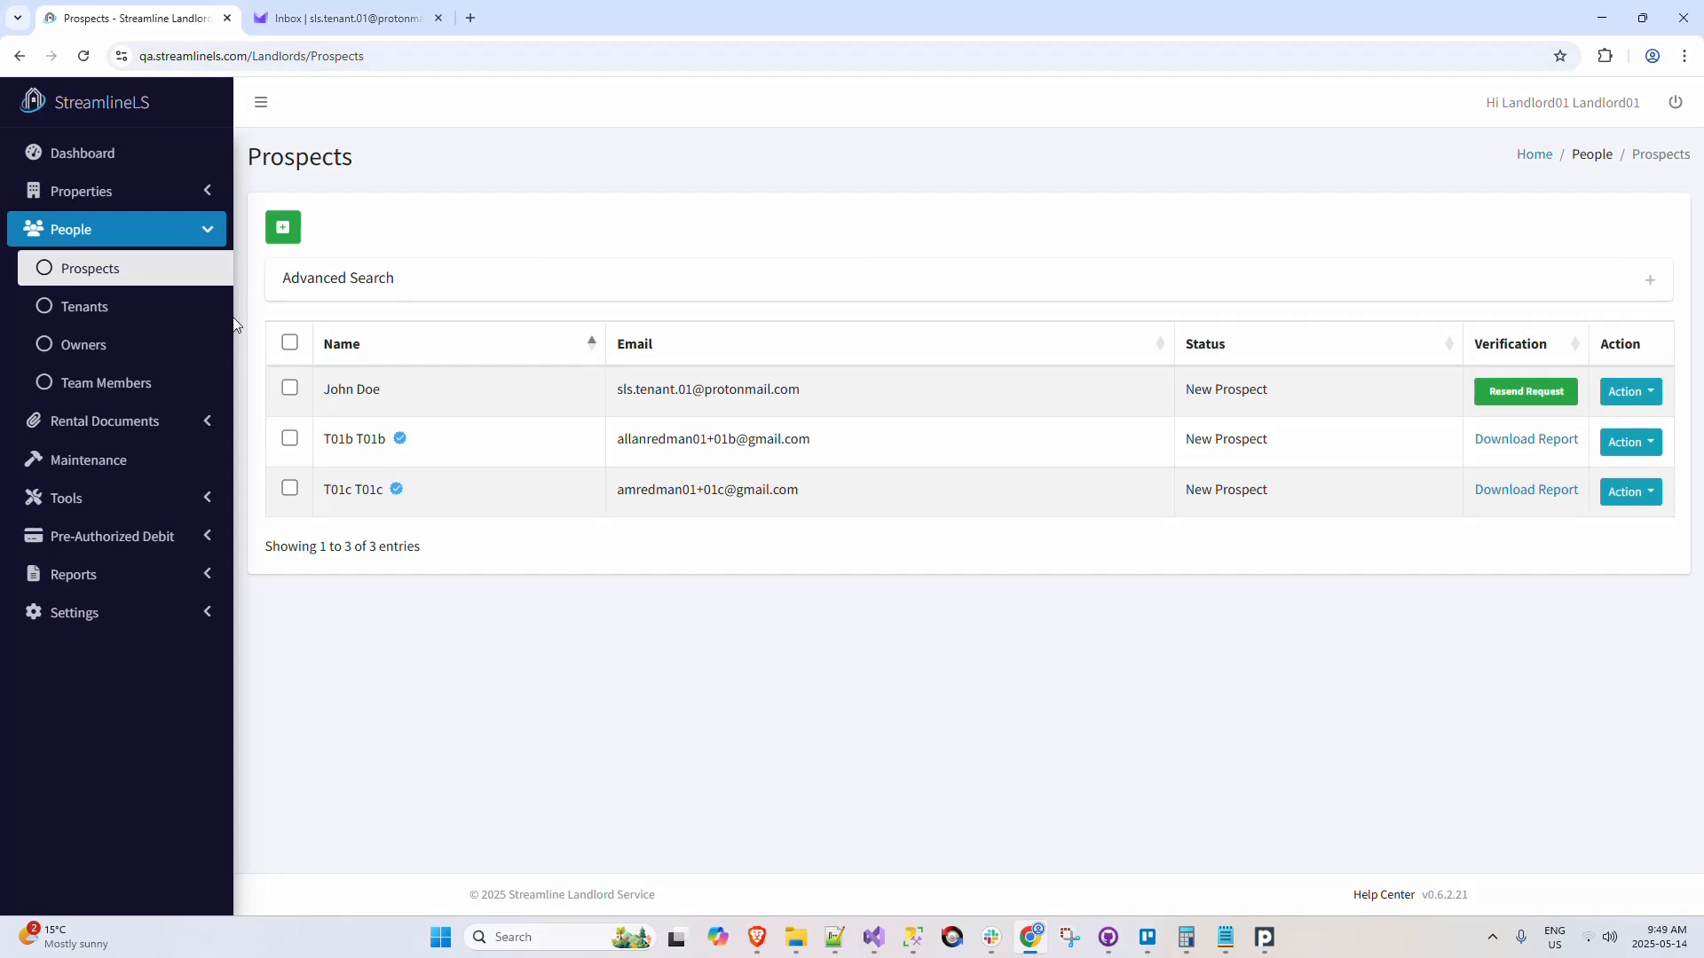
click(346, 18)
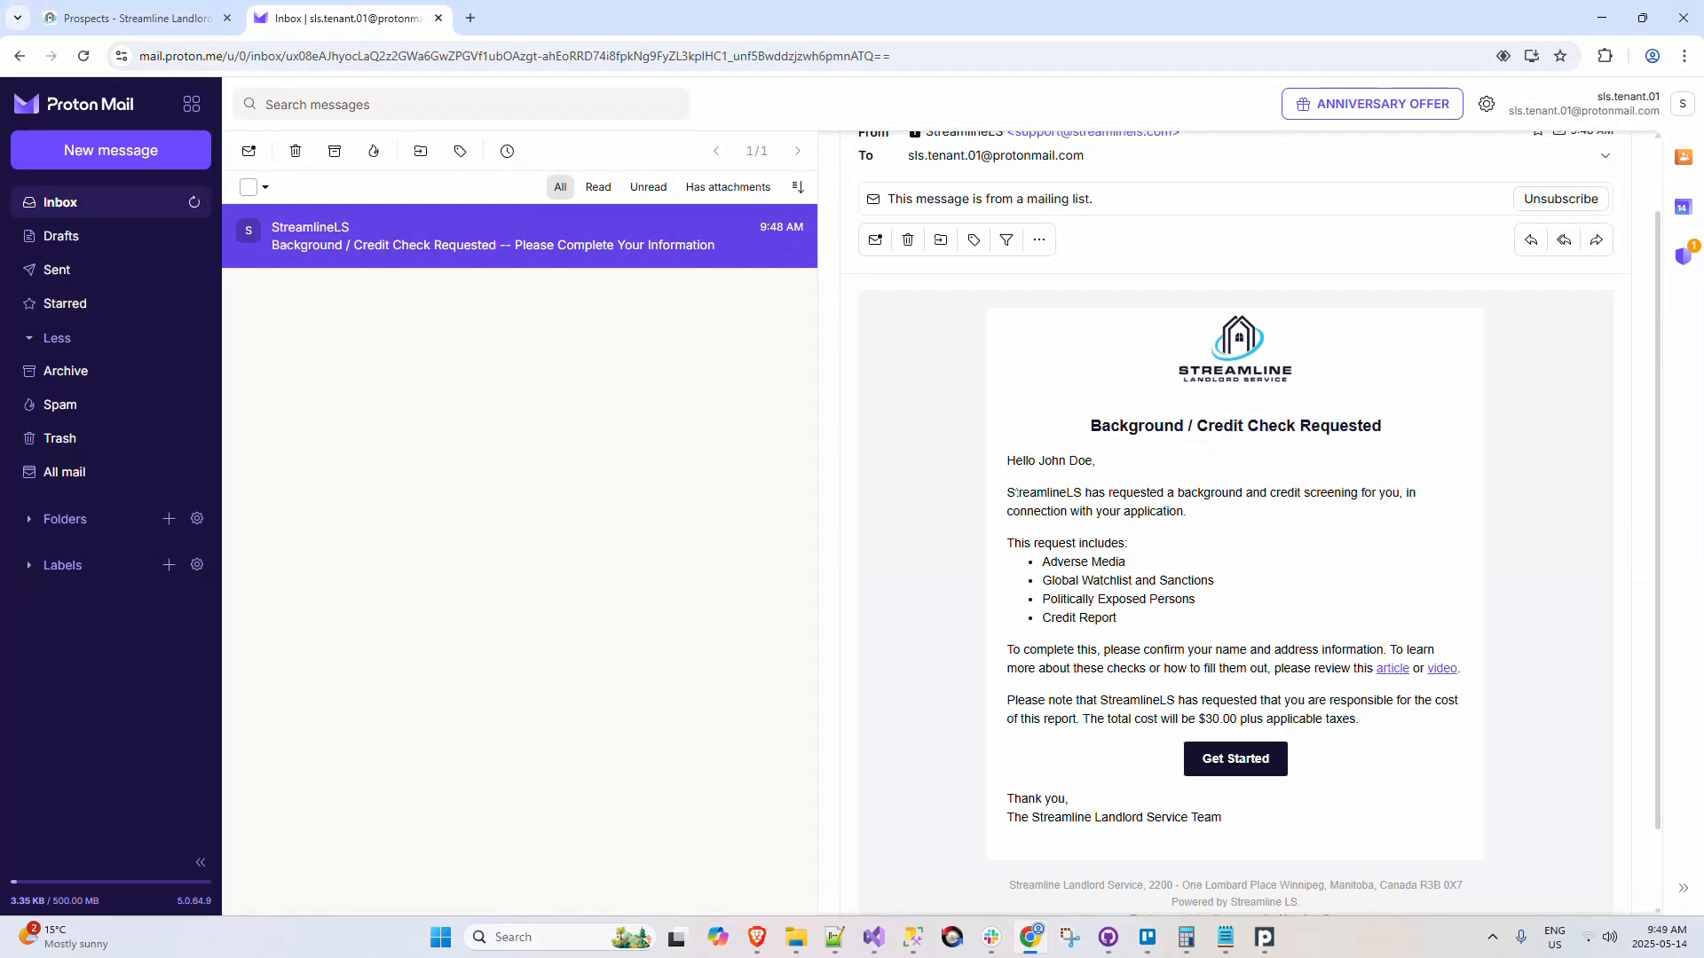
drag(1010, 493, 1099, 494)
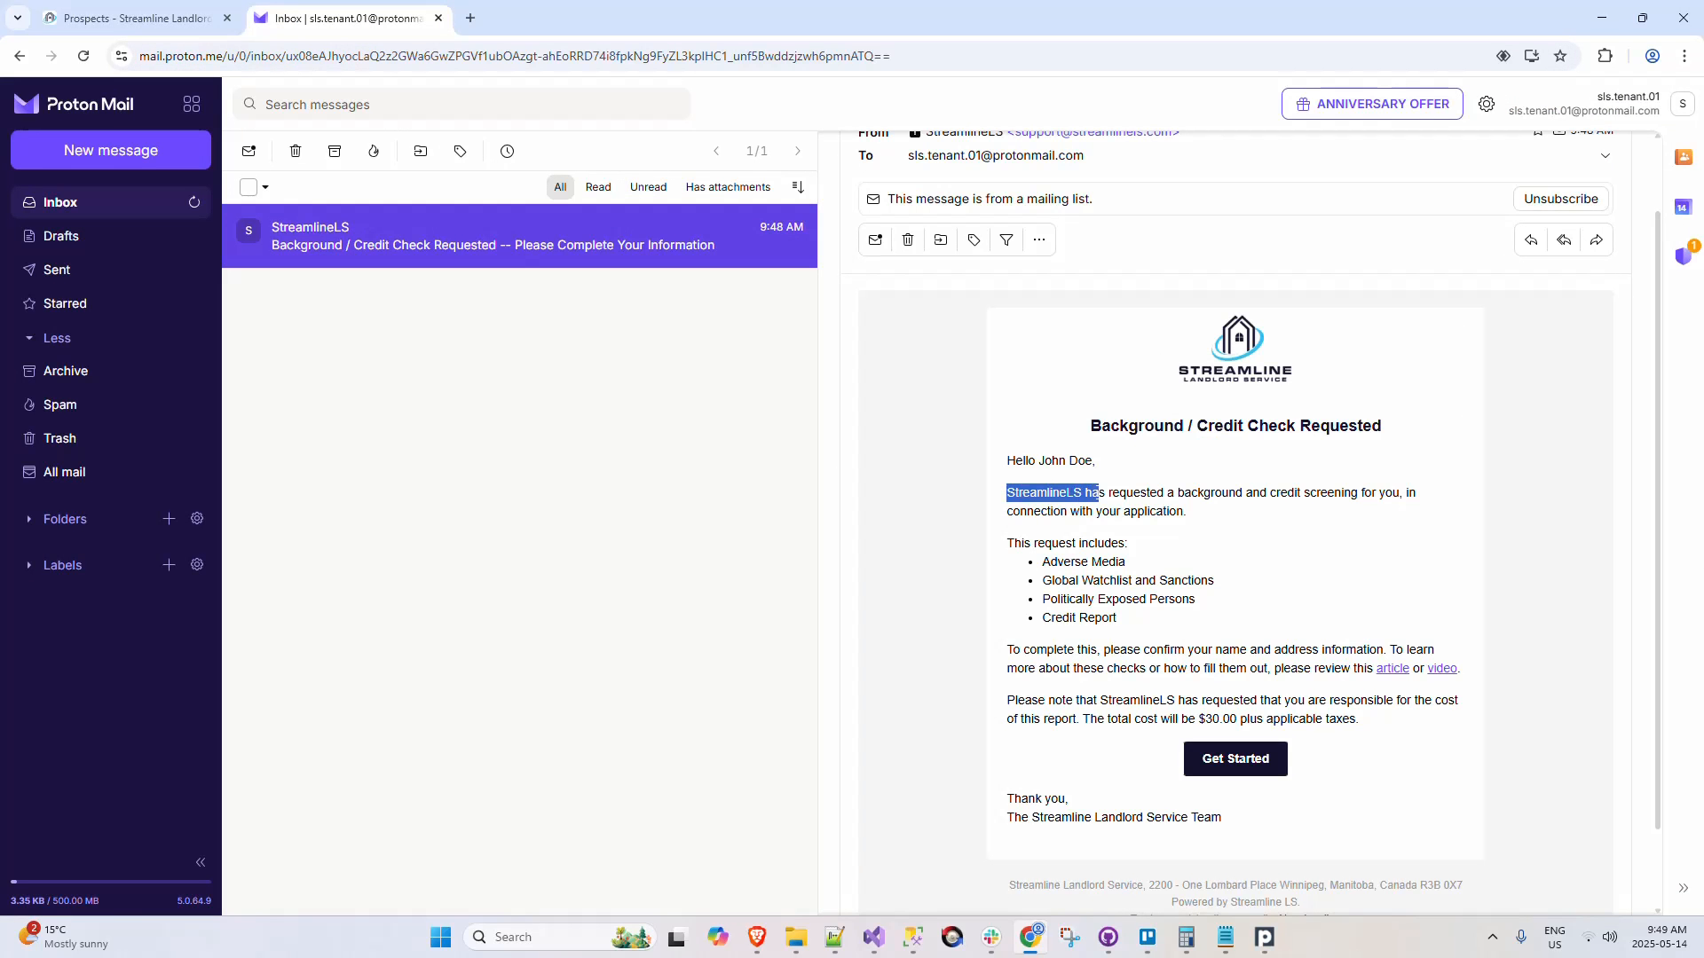
click(965, 517)
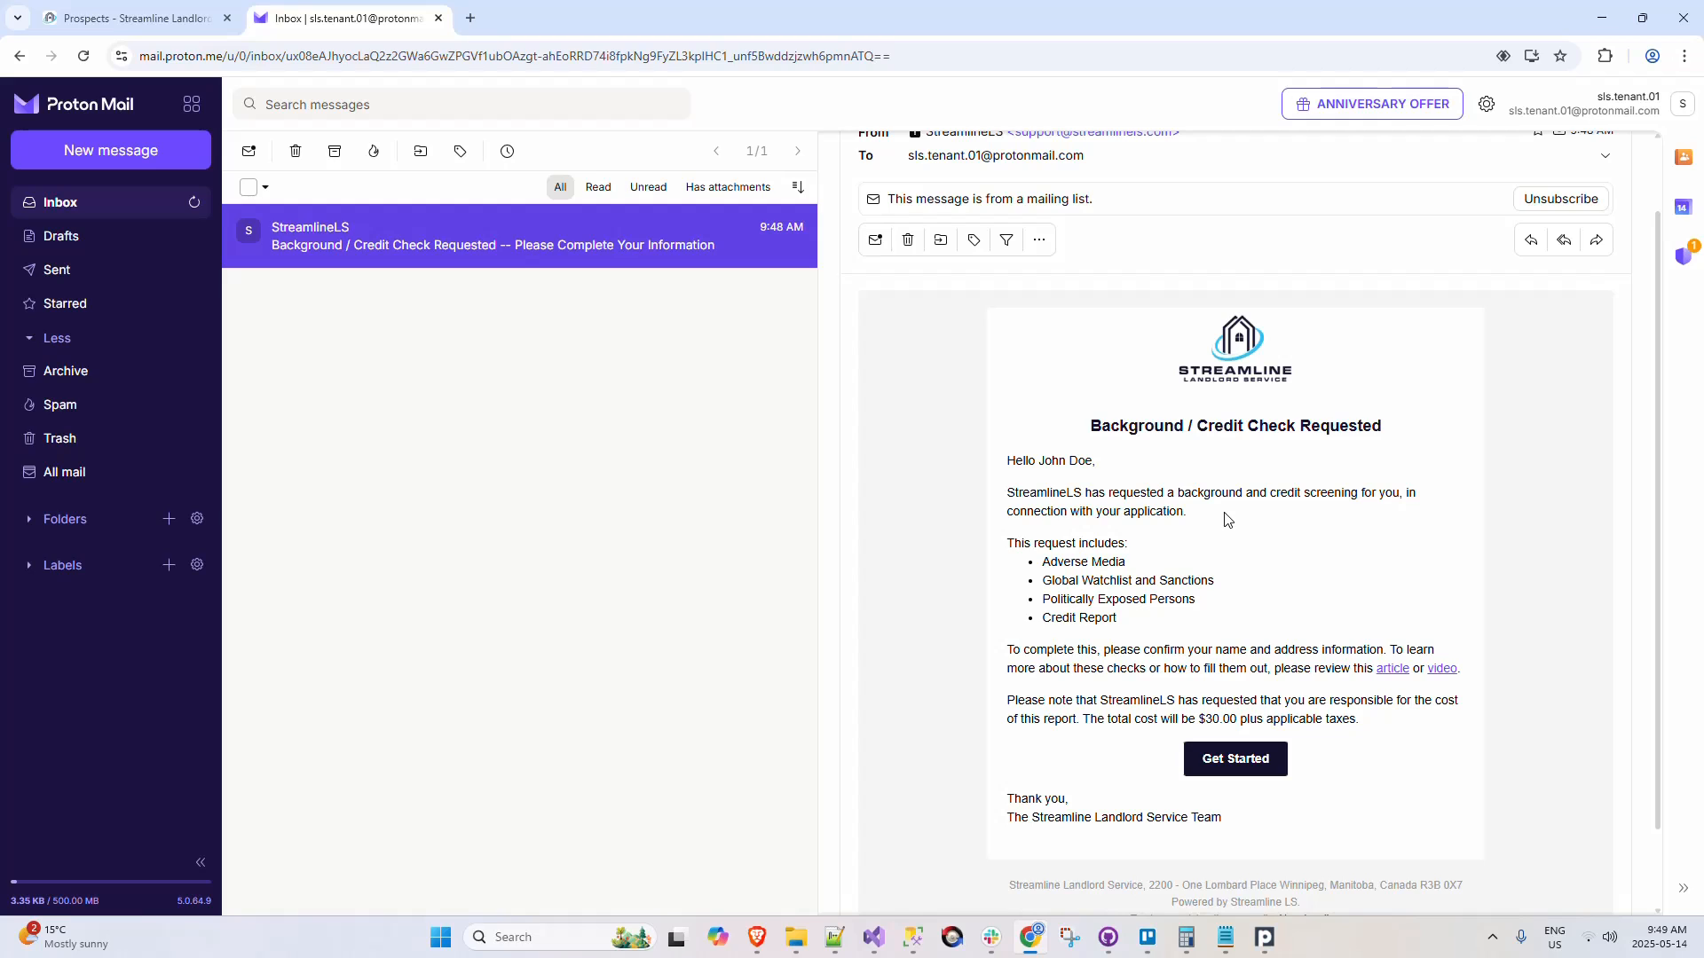
scroll(1251, 589, down, 1)
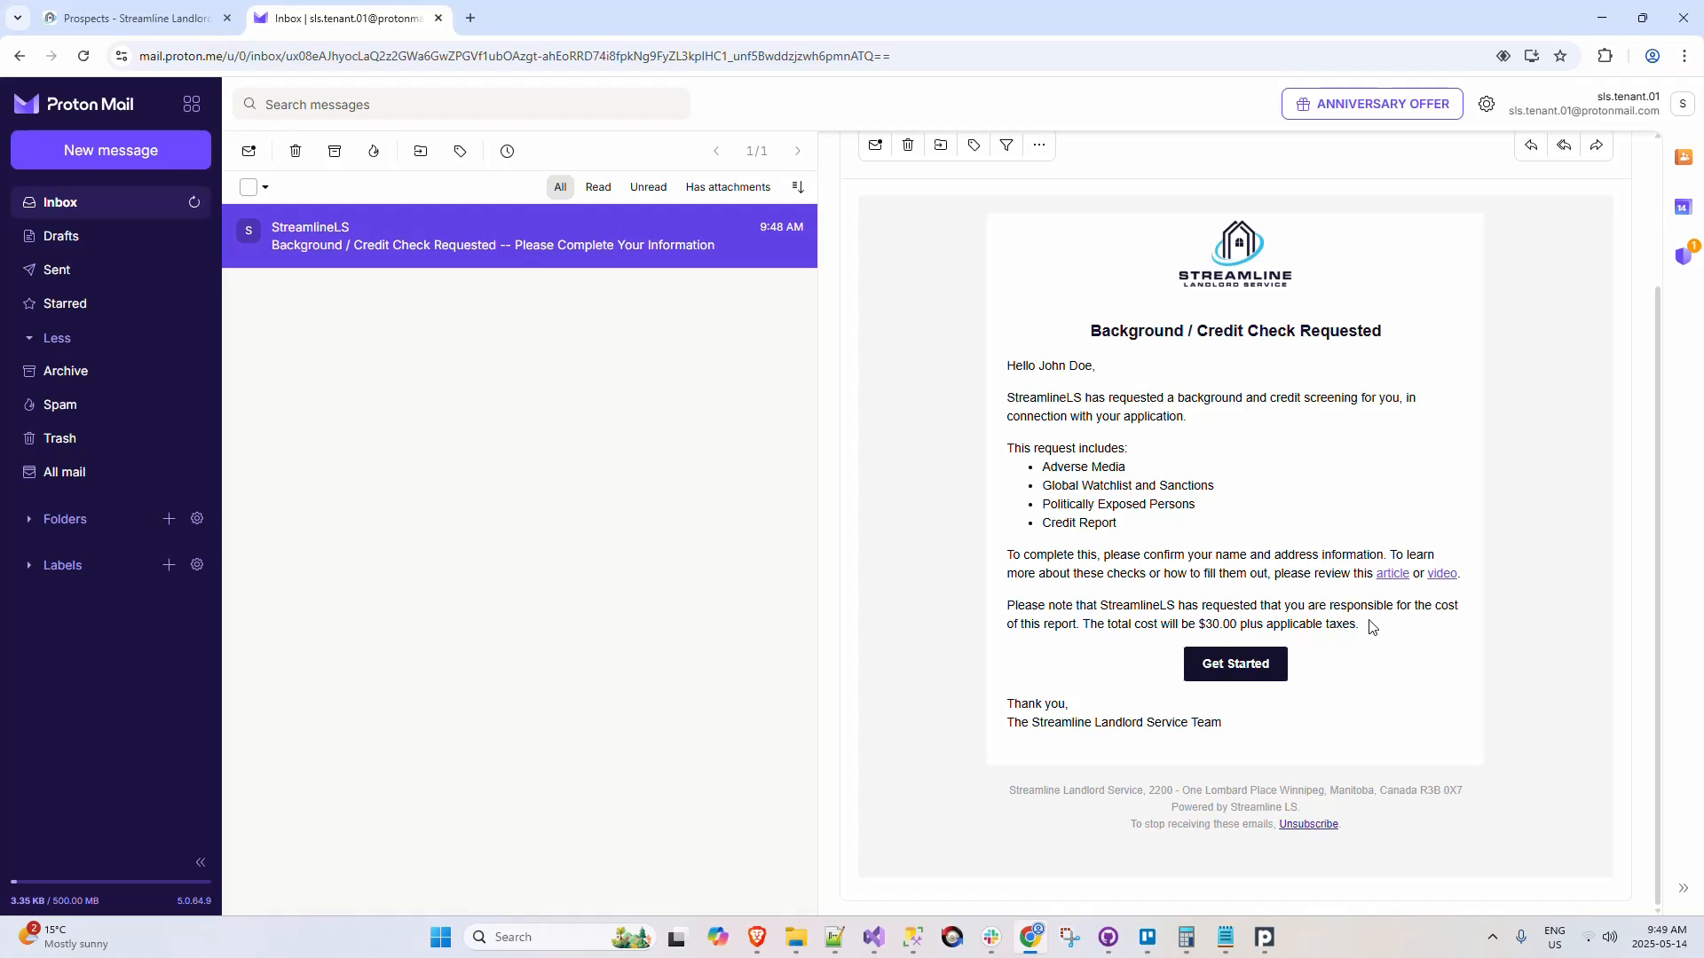
Step: Get started with the prospect information form from the email and set the address's move-in date to 2020-01-01
click(1240, 663)
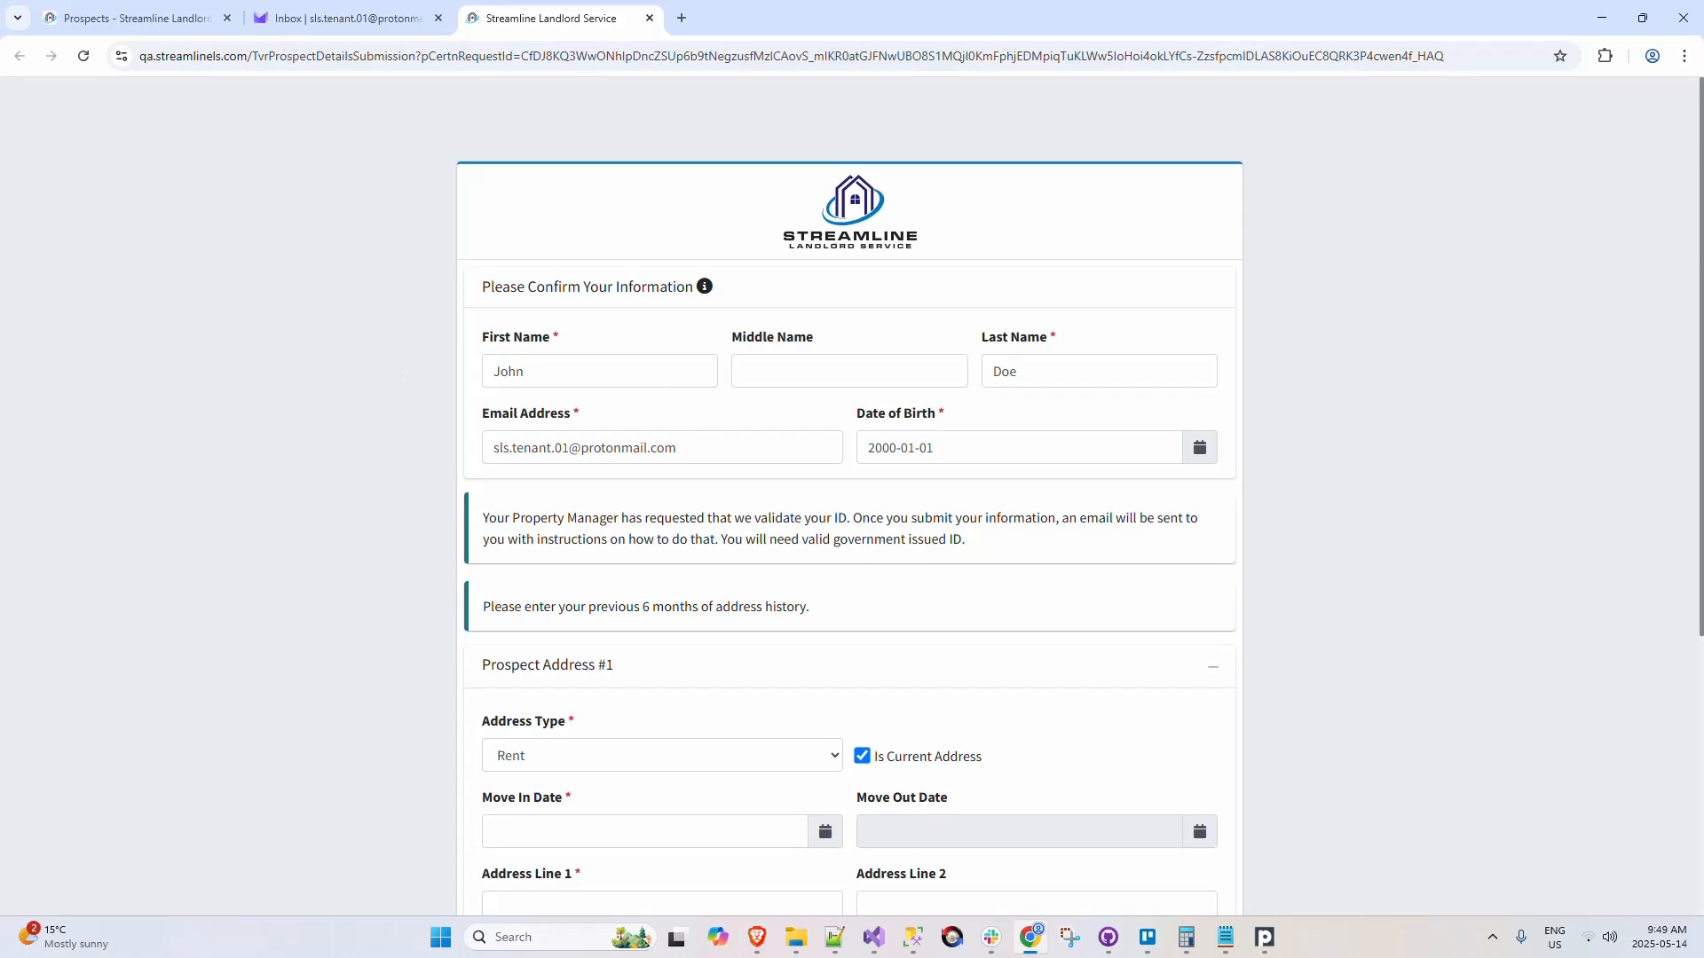
scroll(688, 396, down, 3)
scroll(689, 449, down, 2)
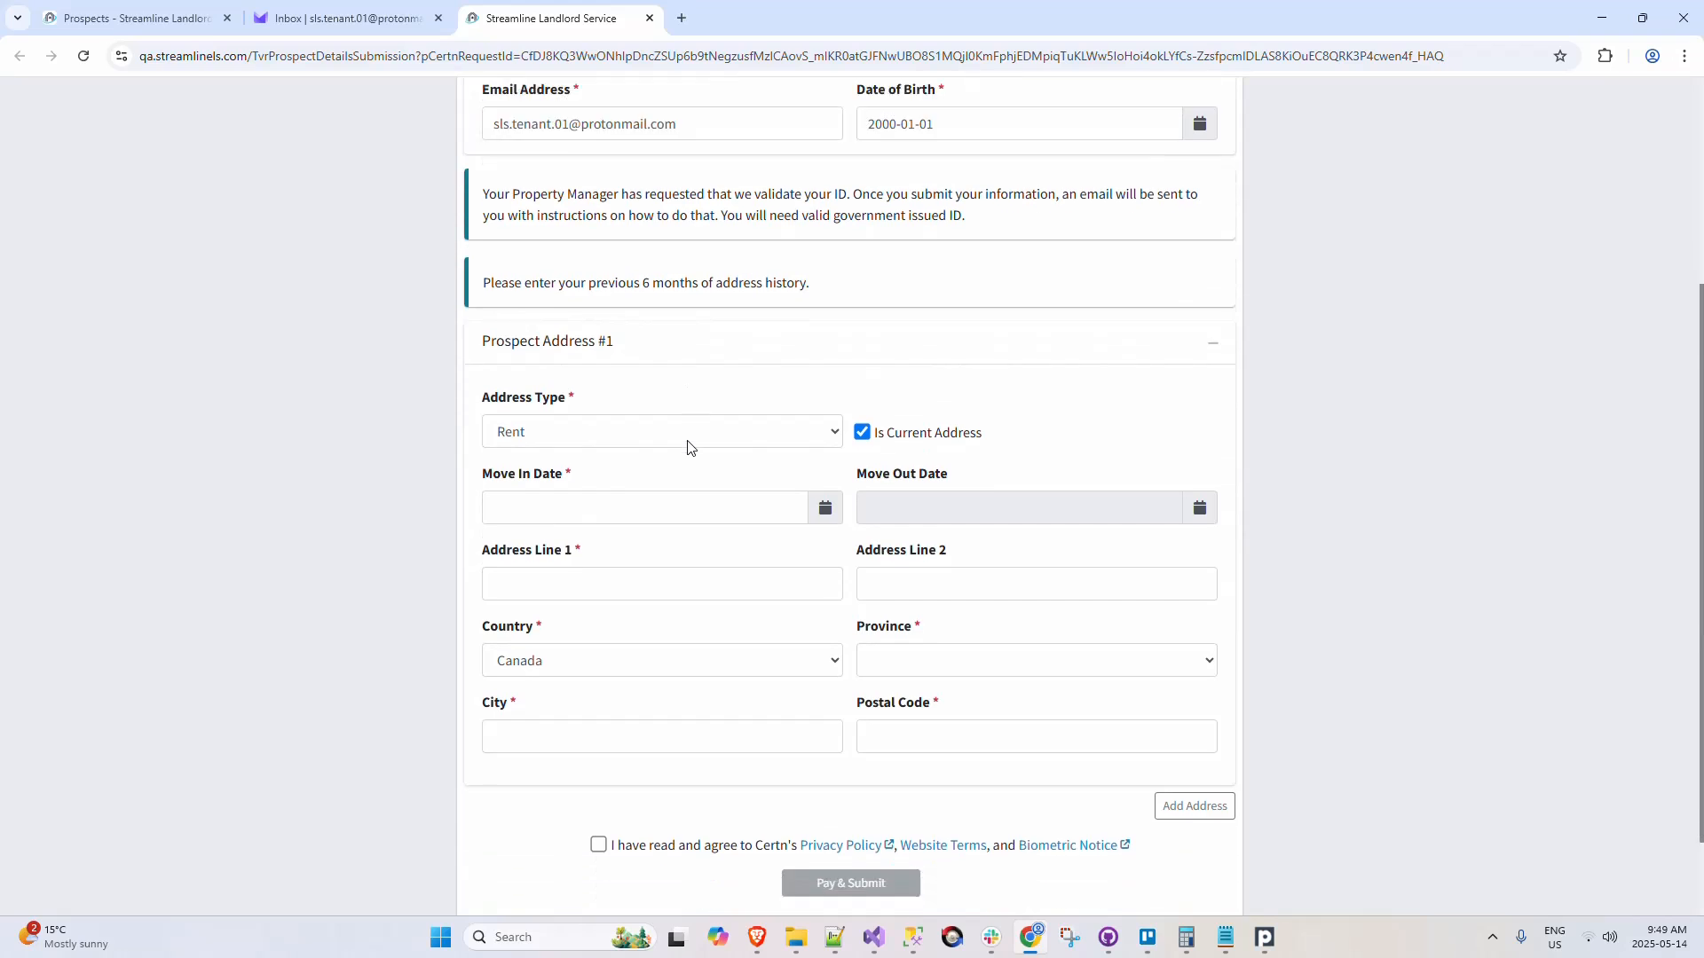
click(749, 568)
key(ctrl+a)
text(20200101)
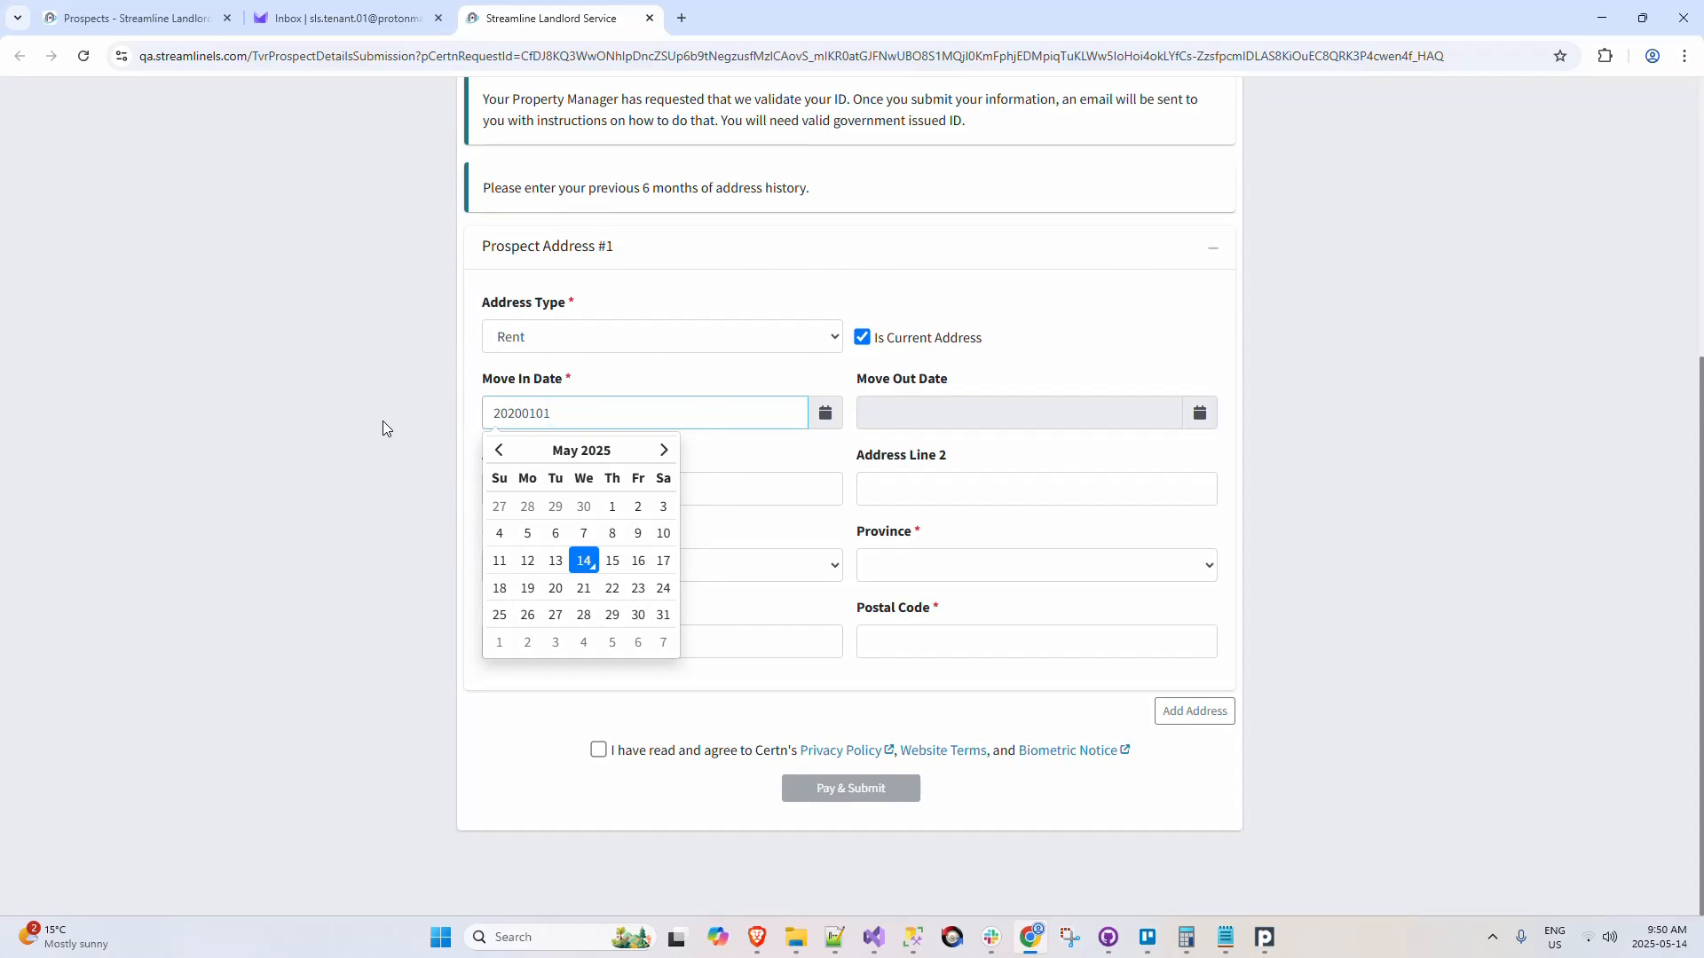
click(382, 421)
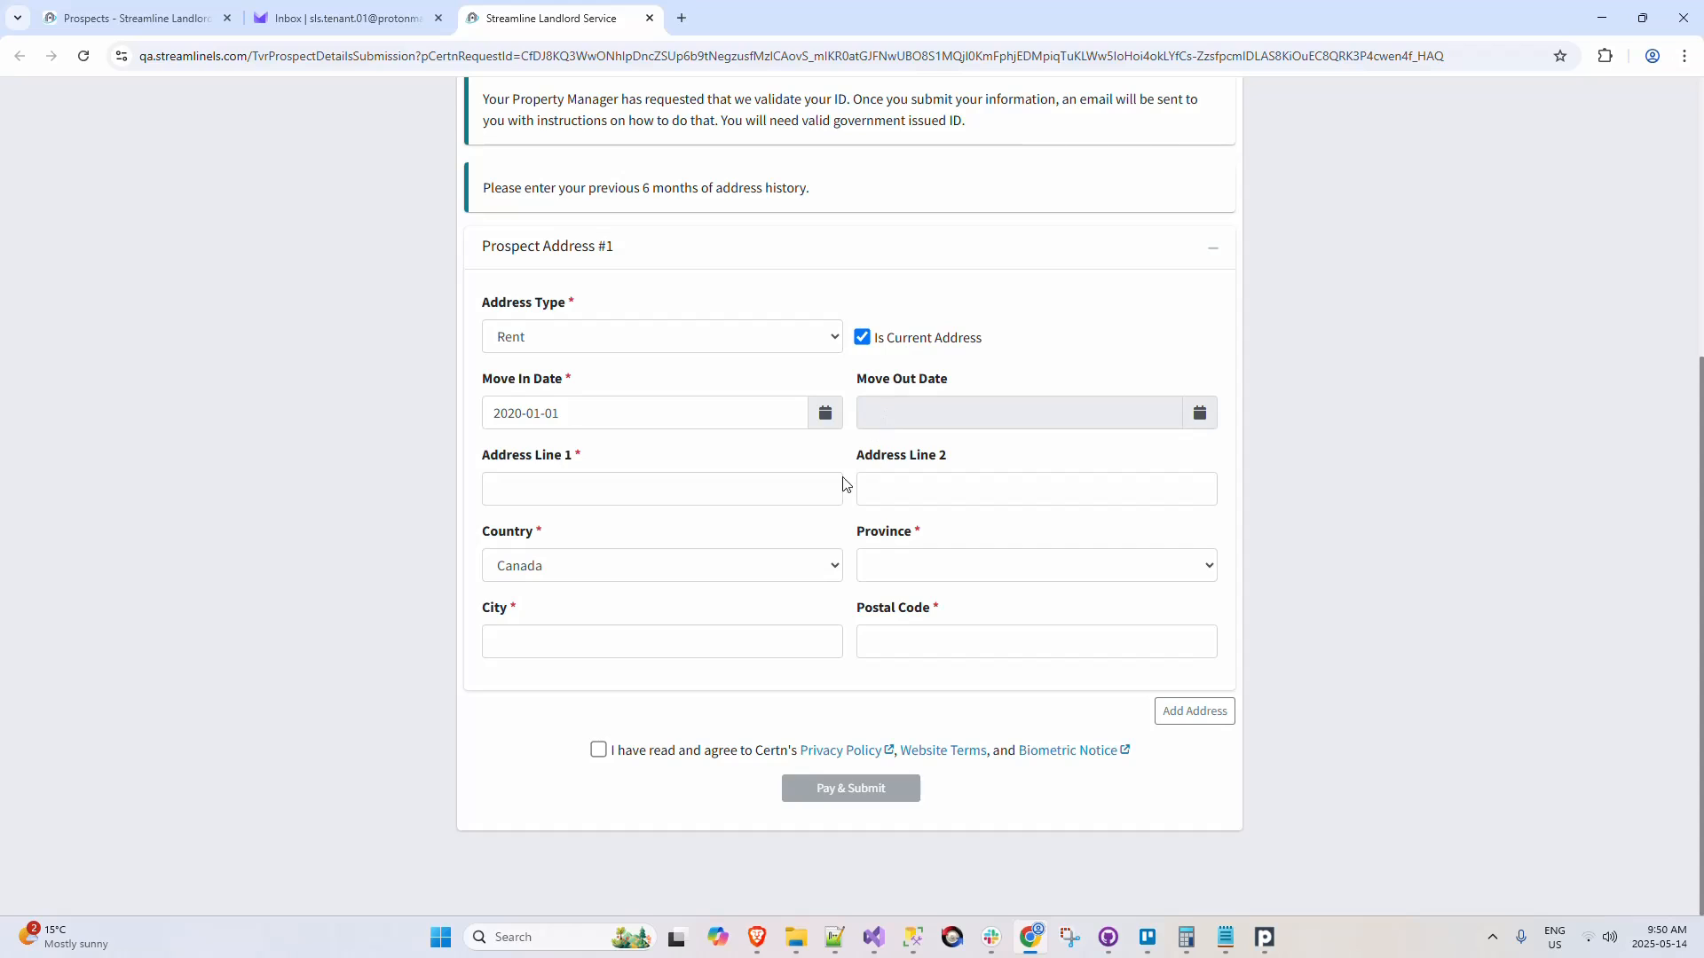
Step: For the current address, choose Ontario as the province, enter Toronto as the city and fill in the postal code
click(913, 566)
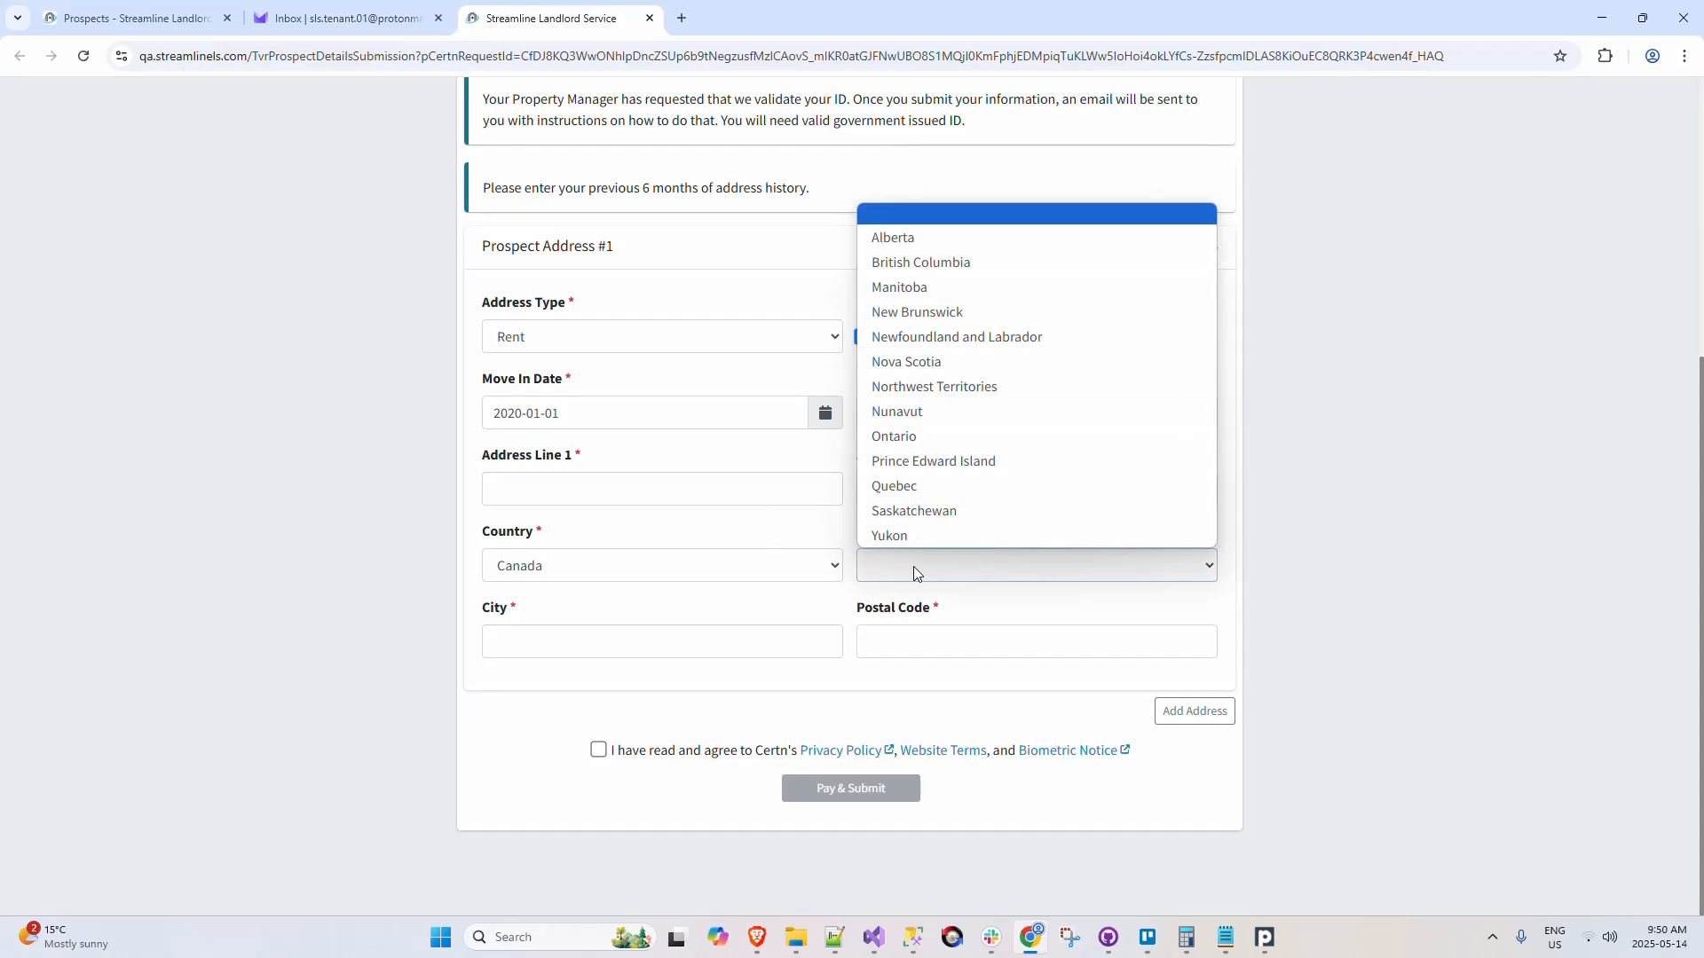
click(937, 435)
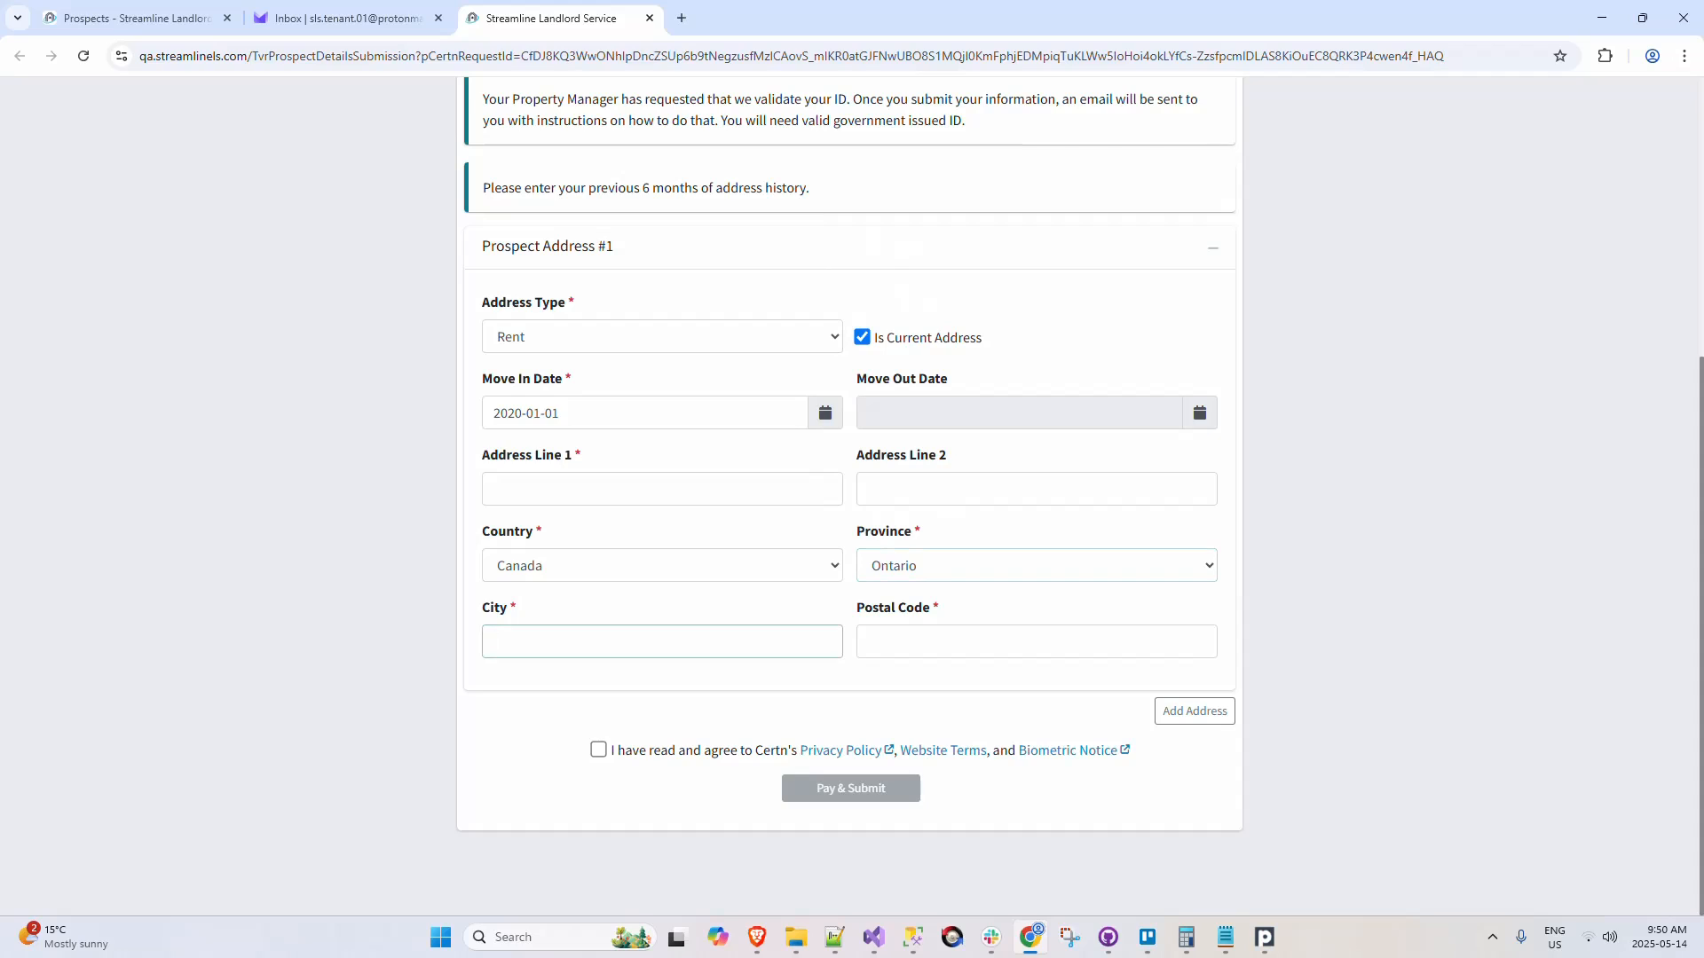
text(Toronto)
key(Tab)
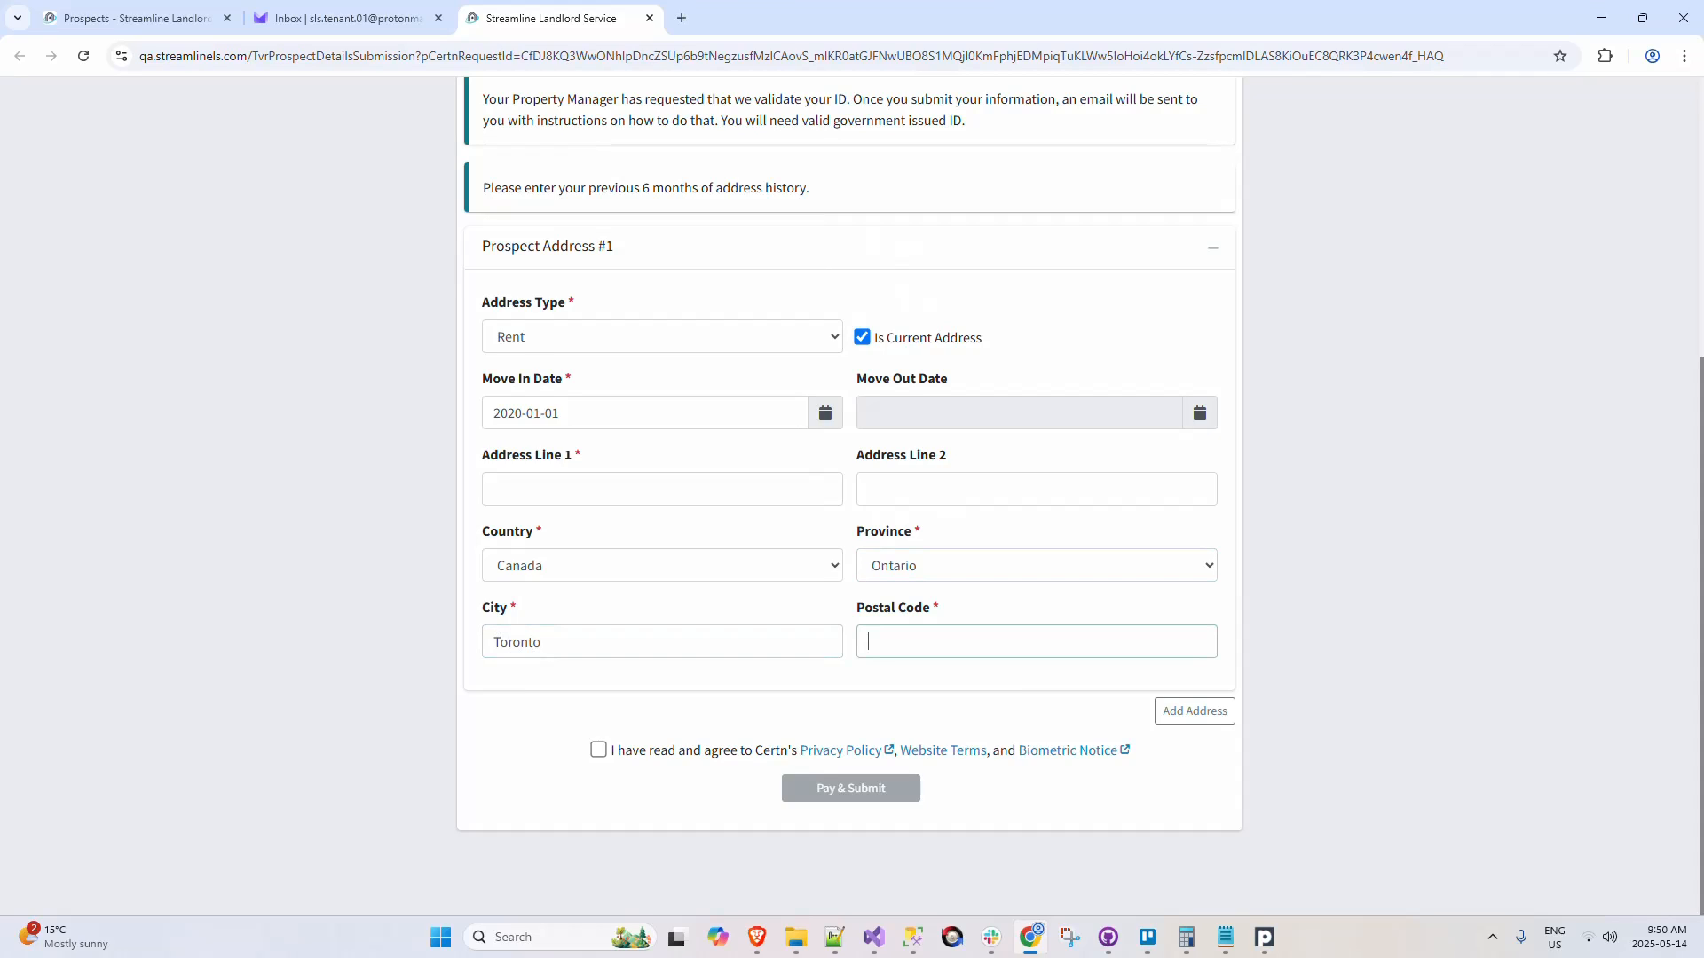
text(R2M1N1)
click(1421, 623)
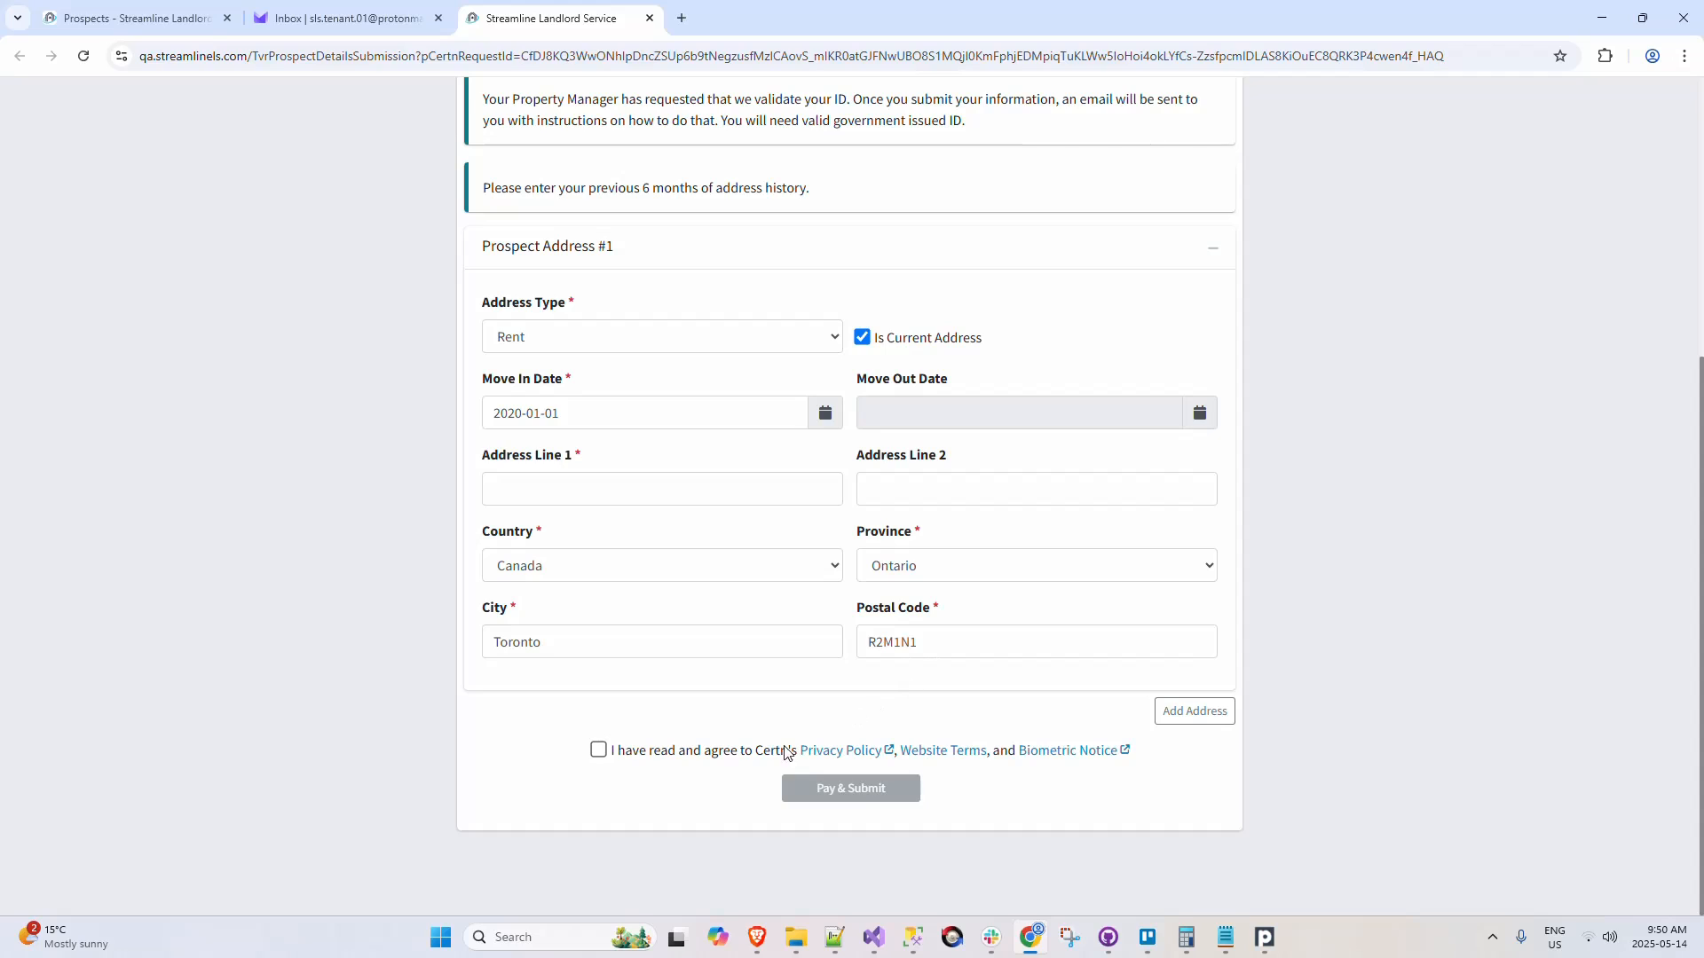
Step: Agree to Certn's terms, fill in the missing Address Line 1, and submit the form, confirming the name to proceed to payment
click(733, 759)
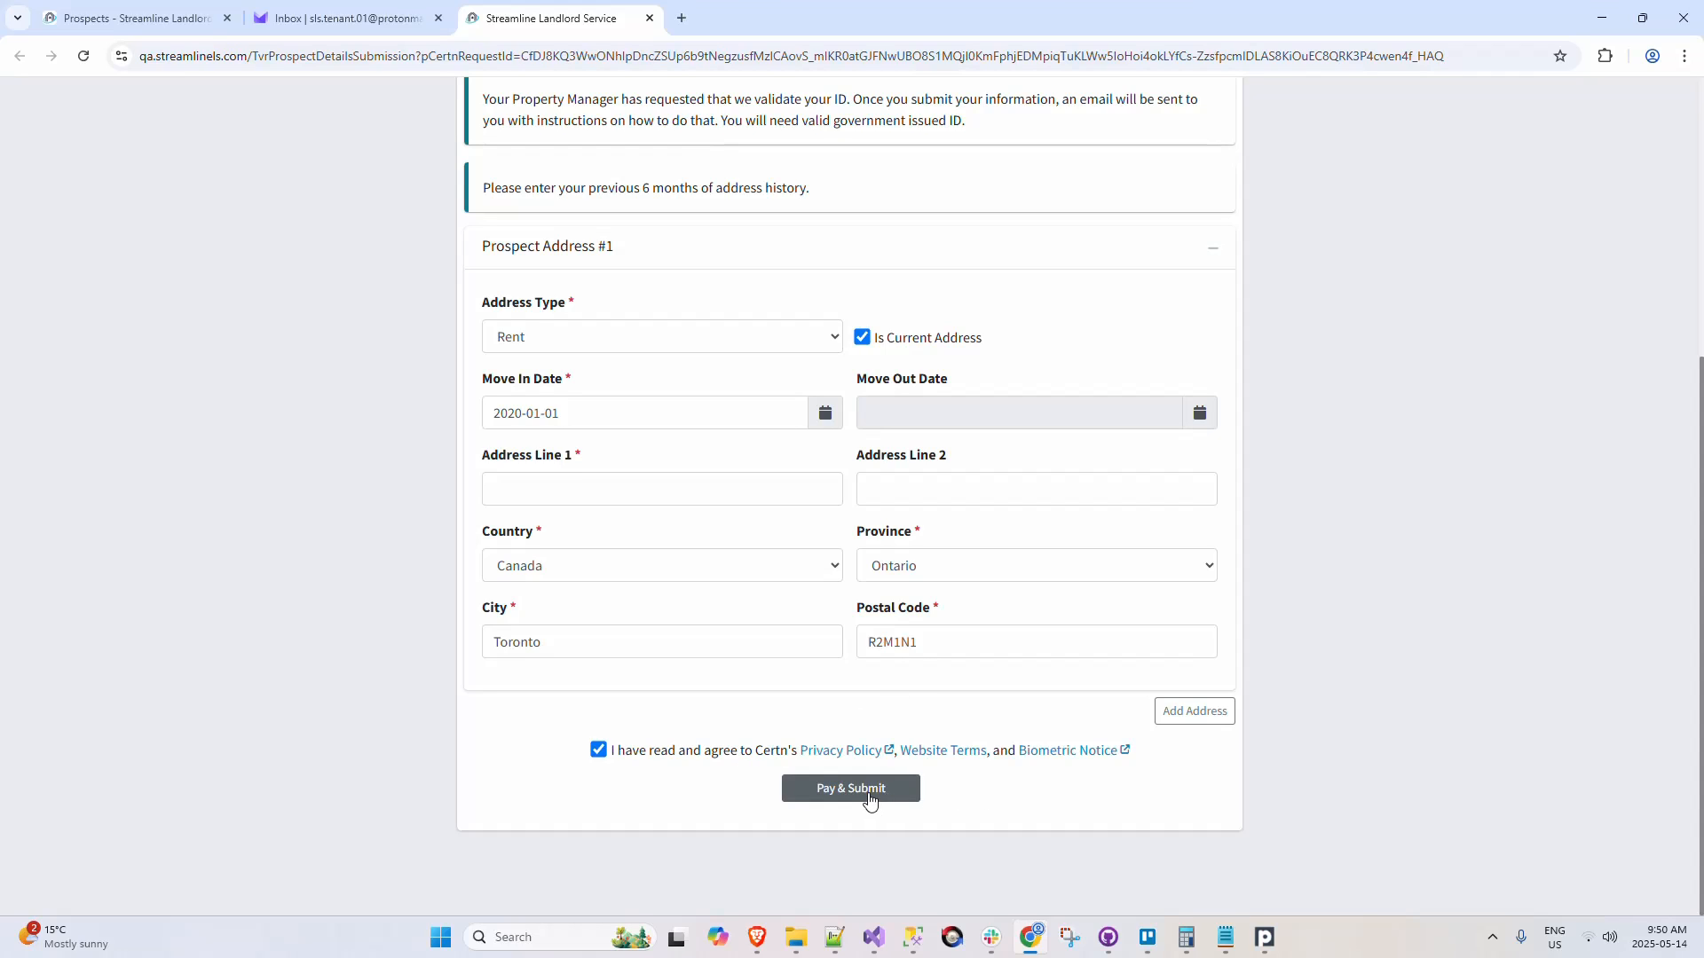
click(871, 801)
click(620, 496)
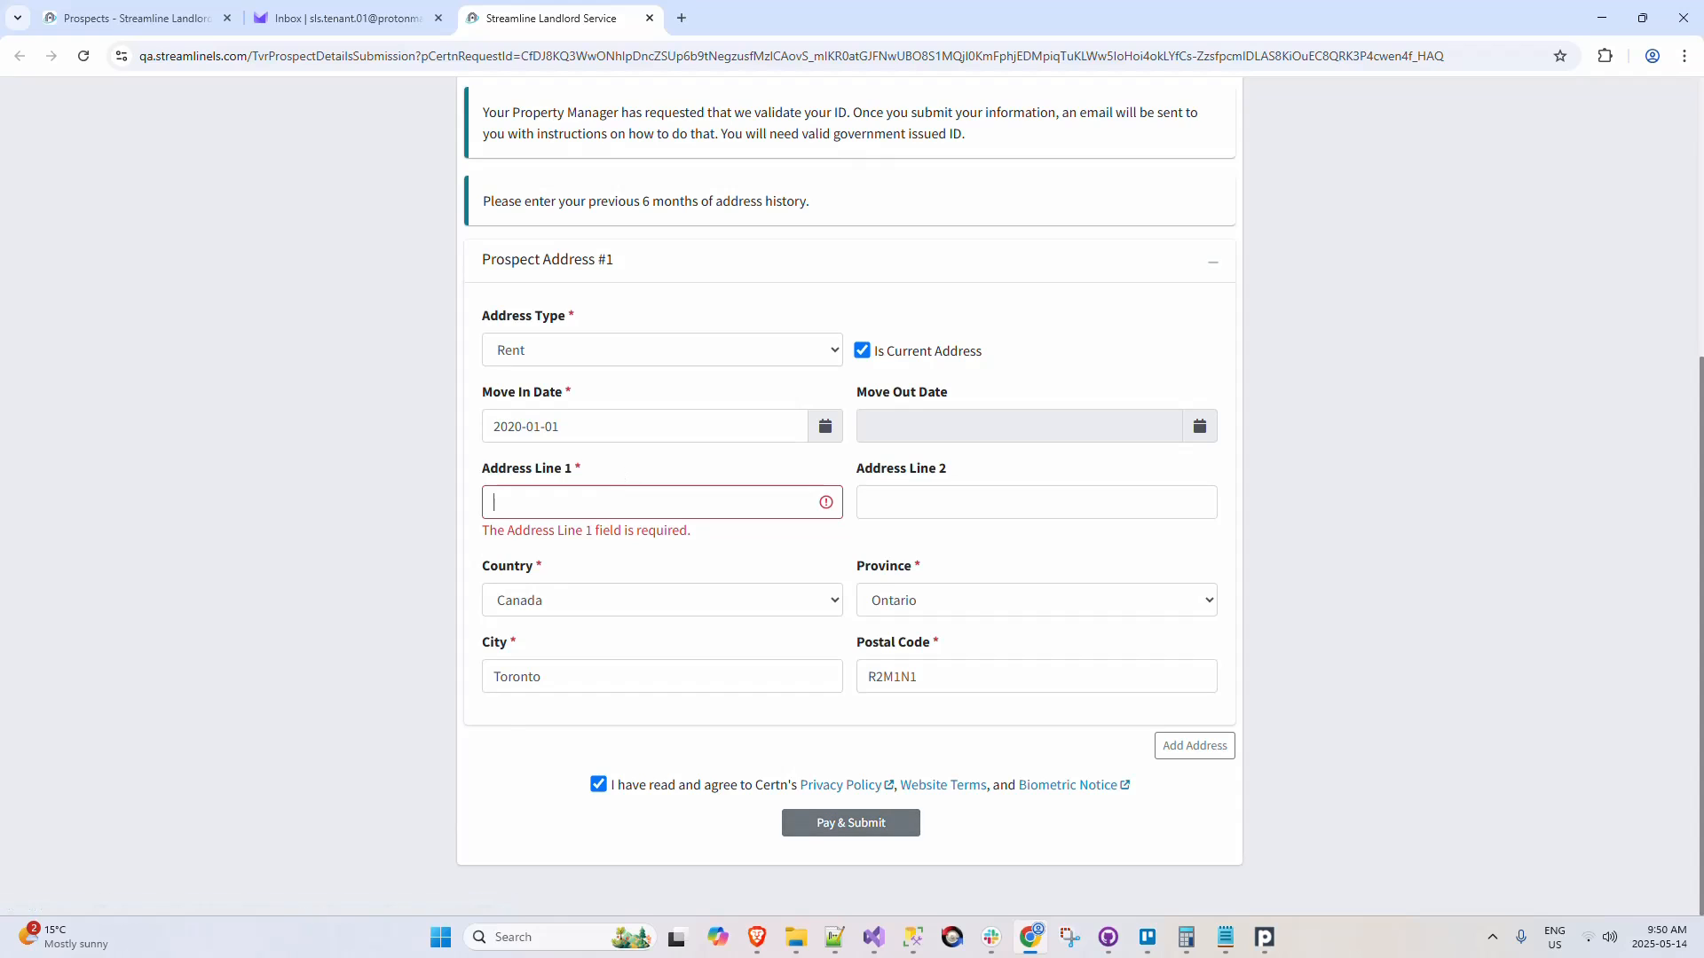
text(1 Main St)
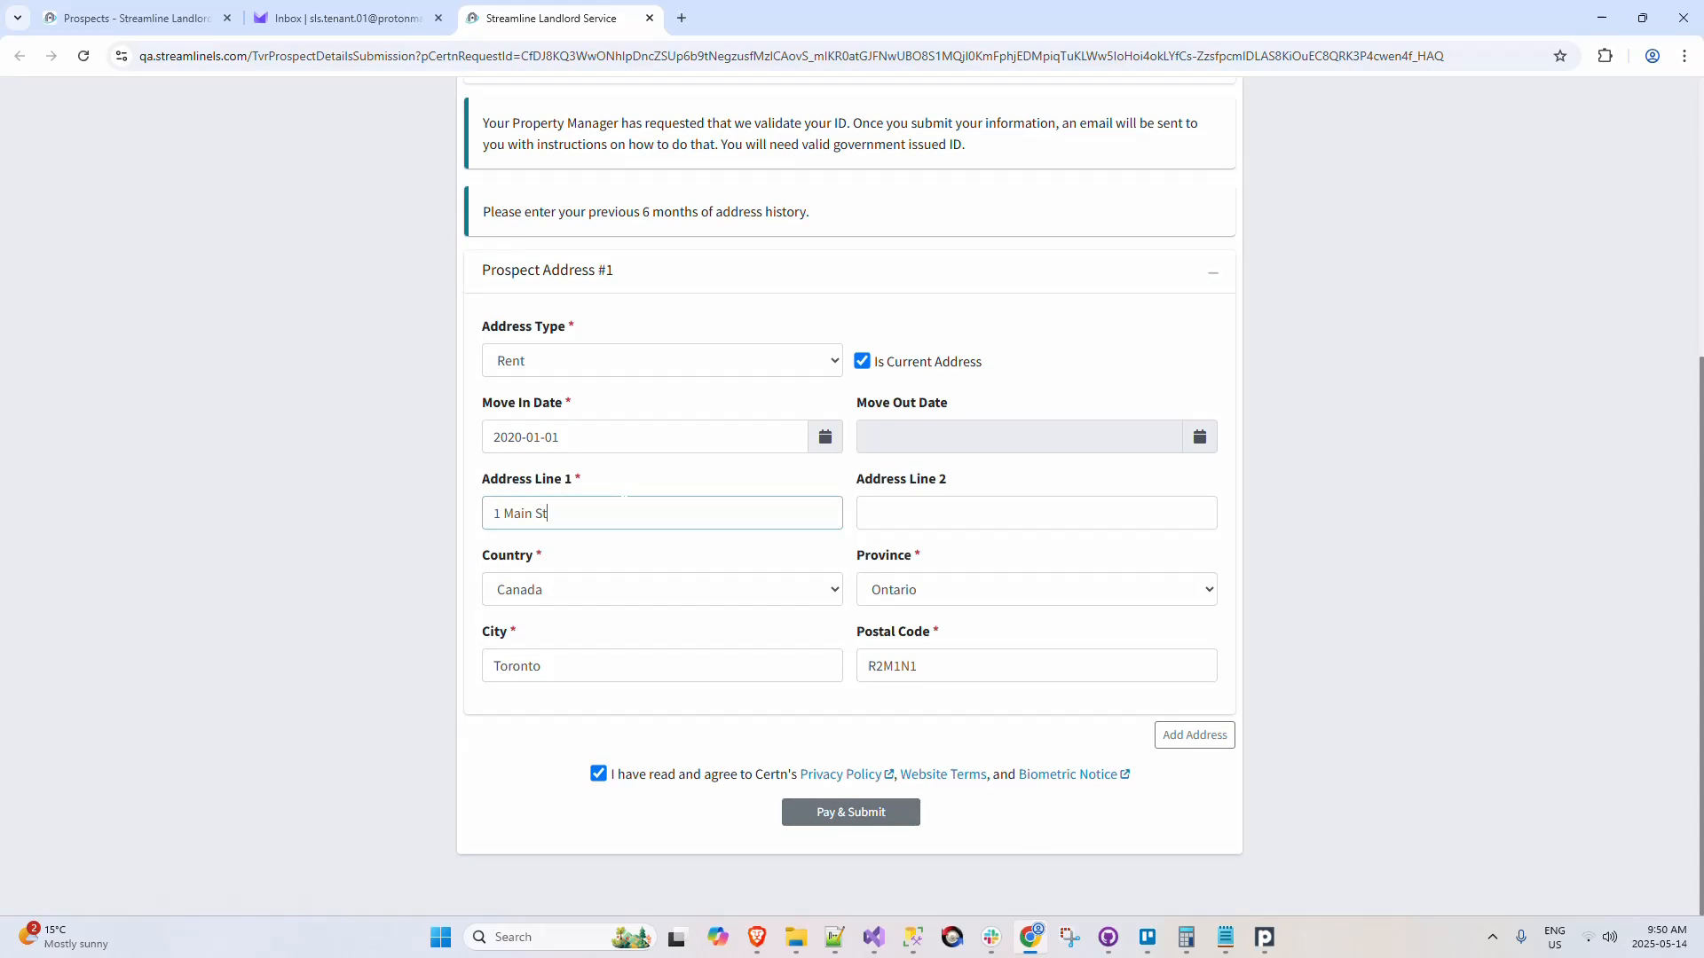
click(830, 812)
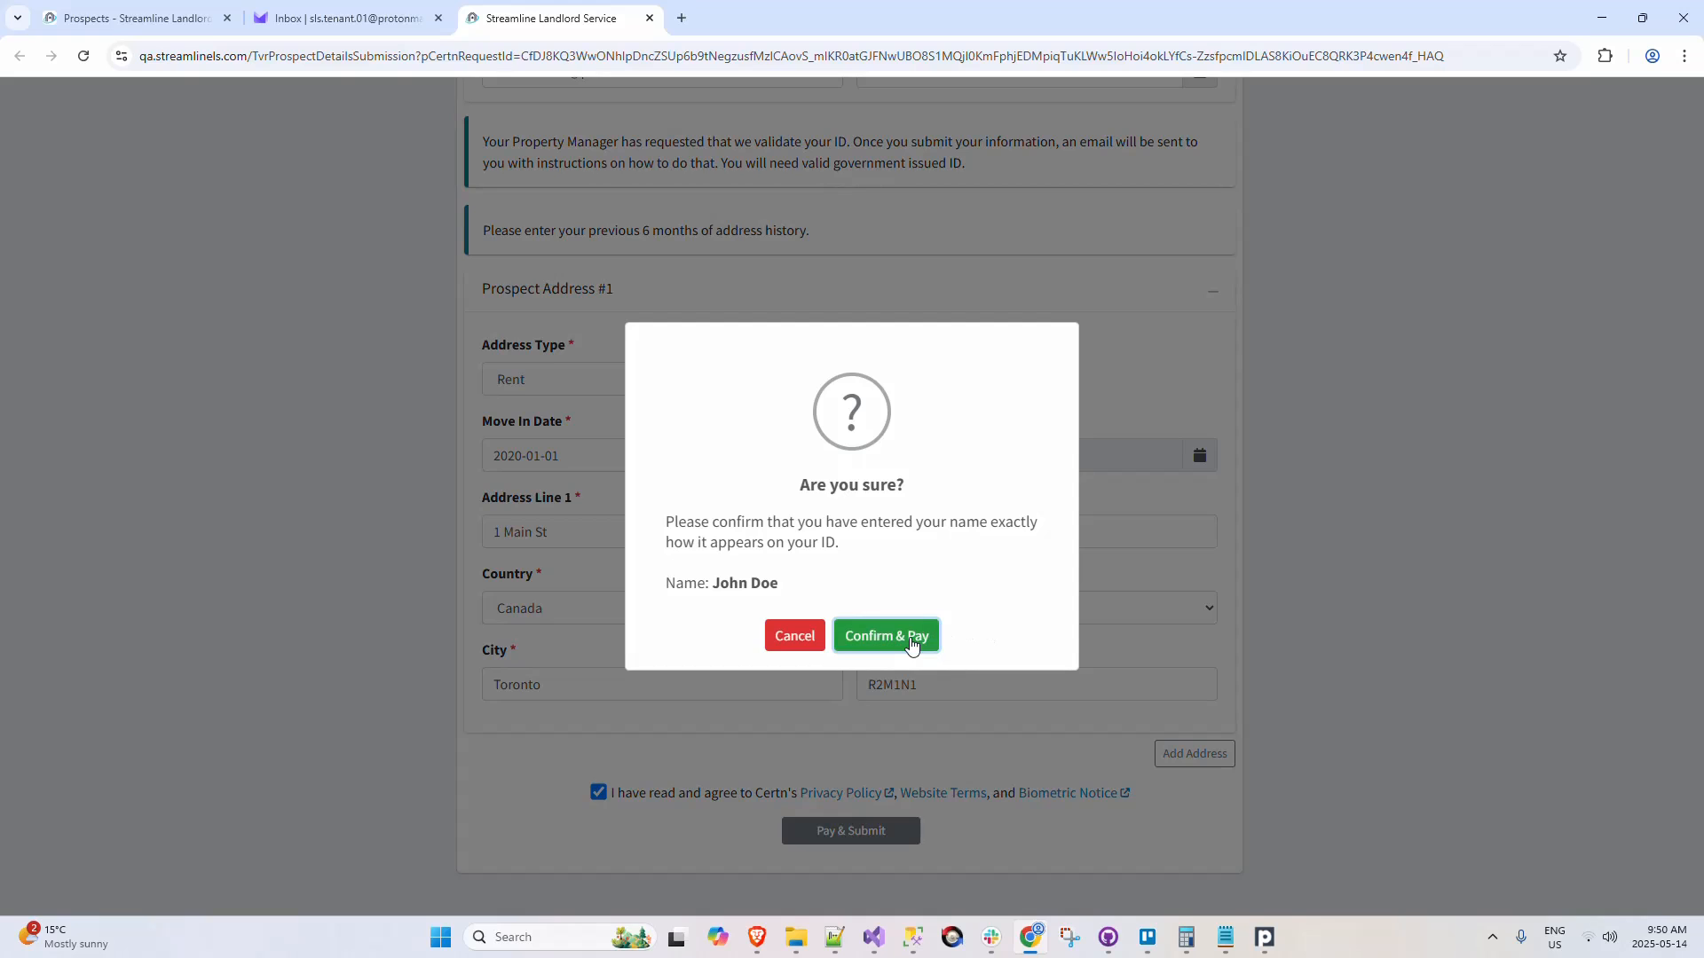
click(911, 645)
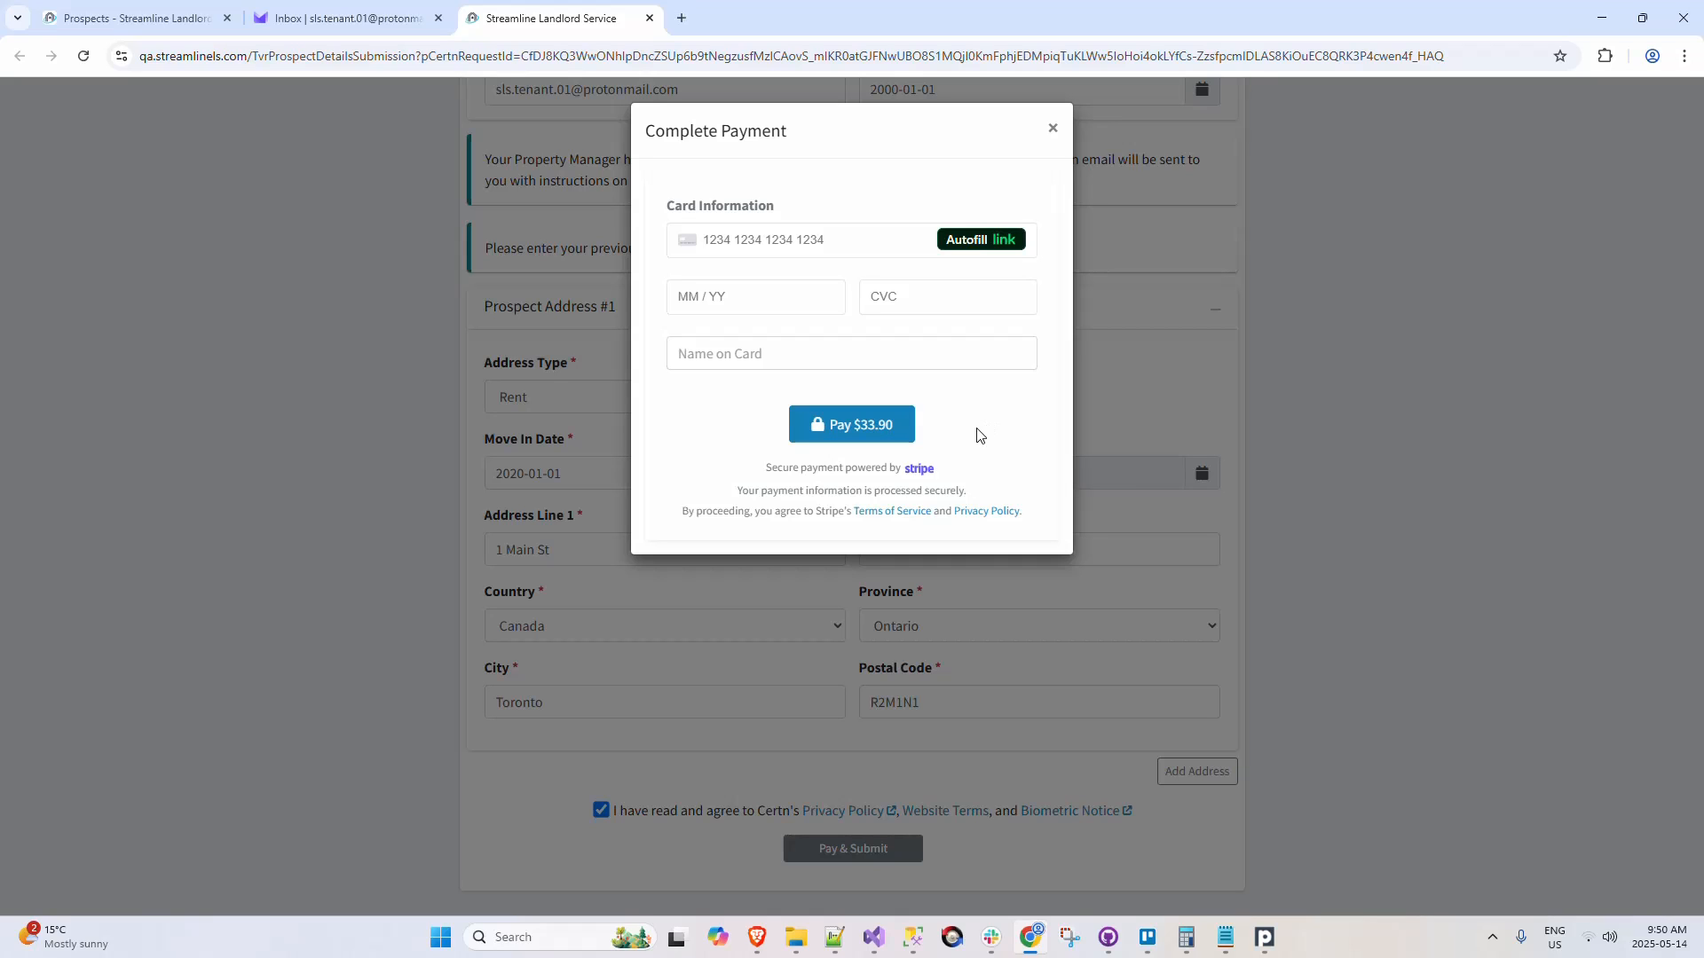
Step: Check the report's taxed price by calculating 30 × 1.13 in Calculator, and close Calculator
click(1185, 937)
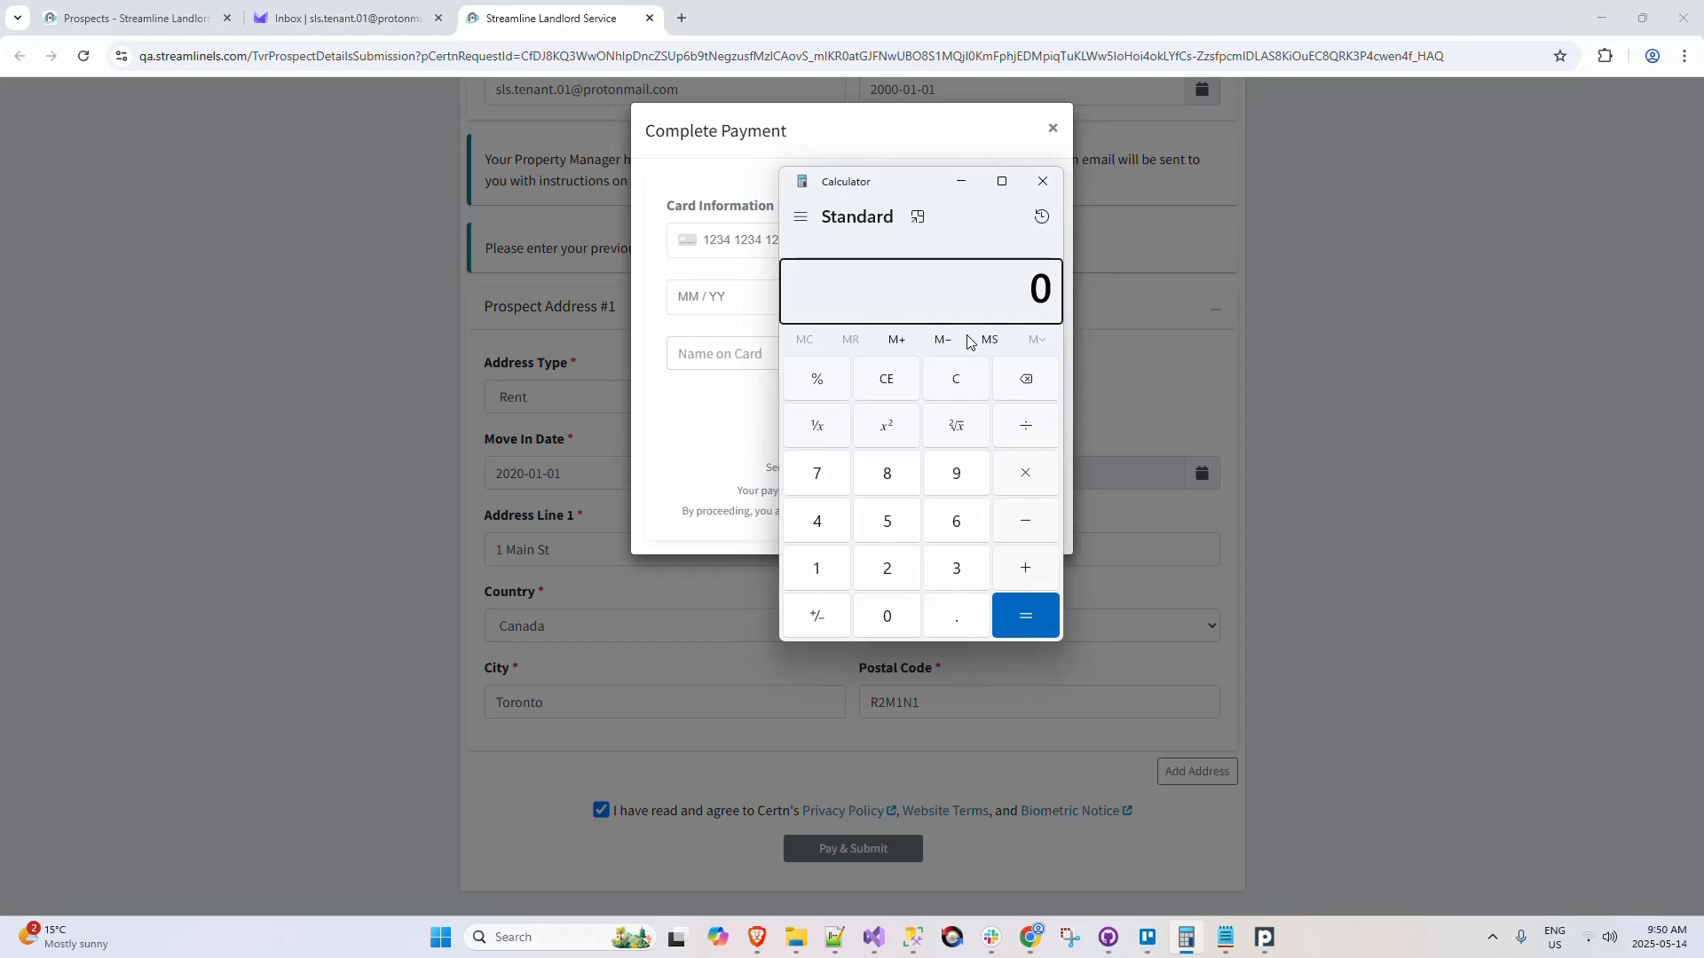
text(30*)
text(1.13)
key(Return)
click(1043, 181)
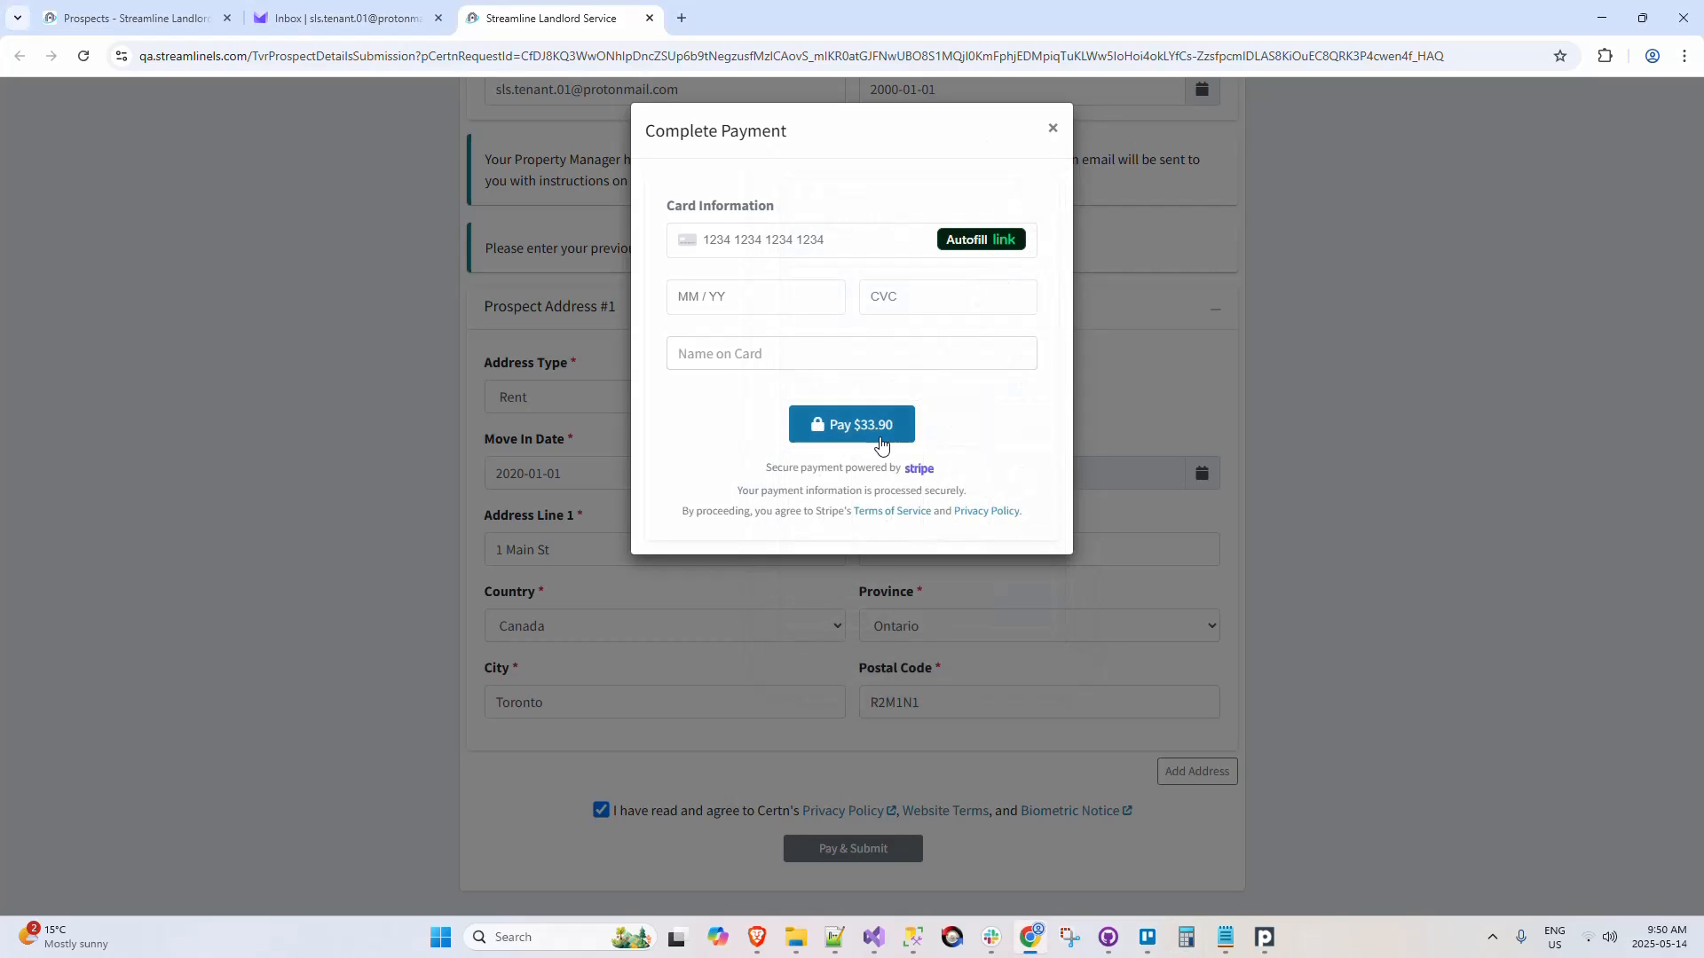
Step: Enter the card number, expiry date, CVC and name on card, and pay the $33.90 for the report
click(804, 240)
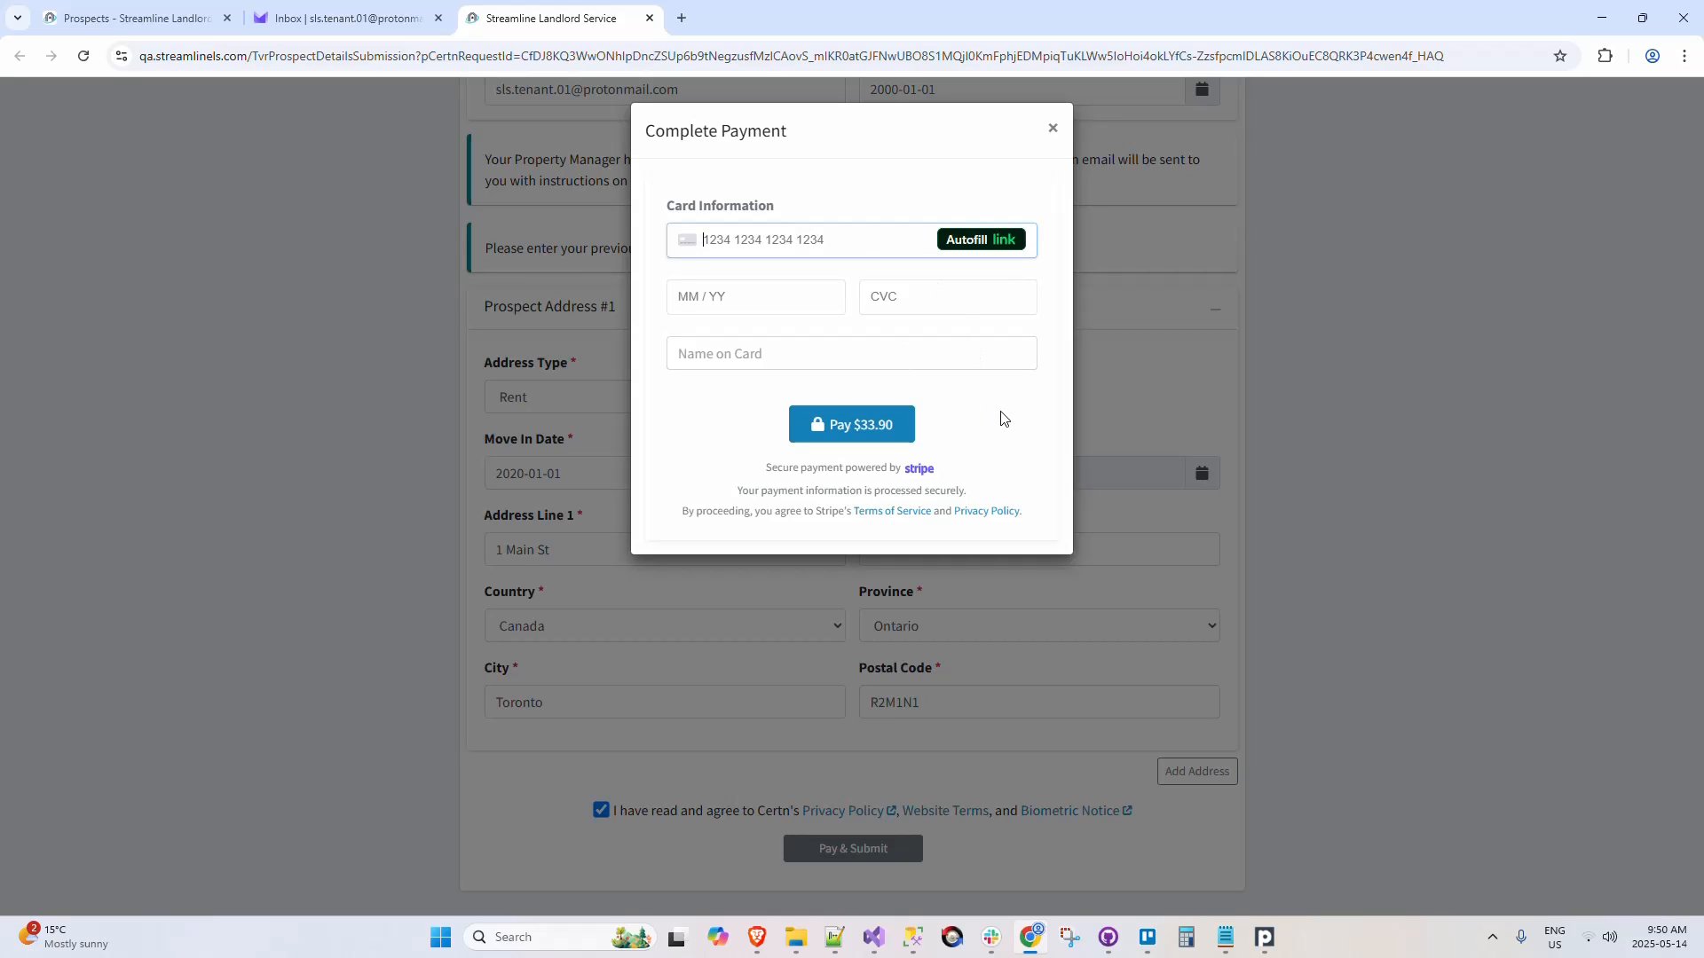
text(4242 4242 4242 4242)
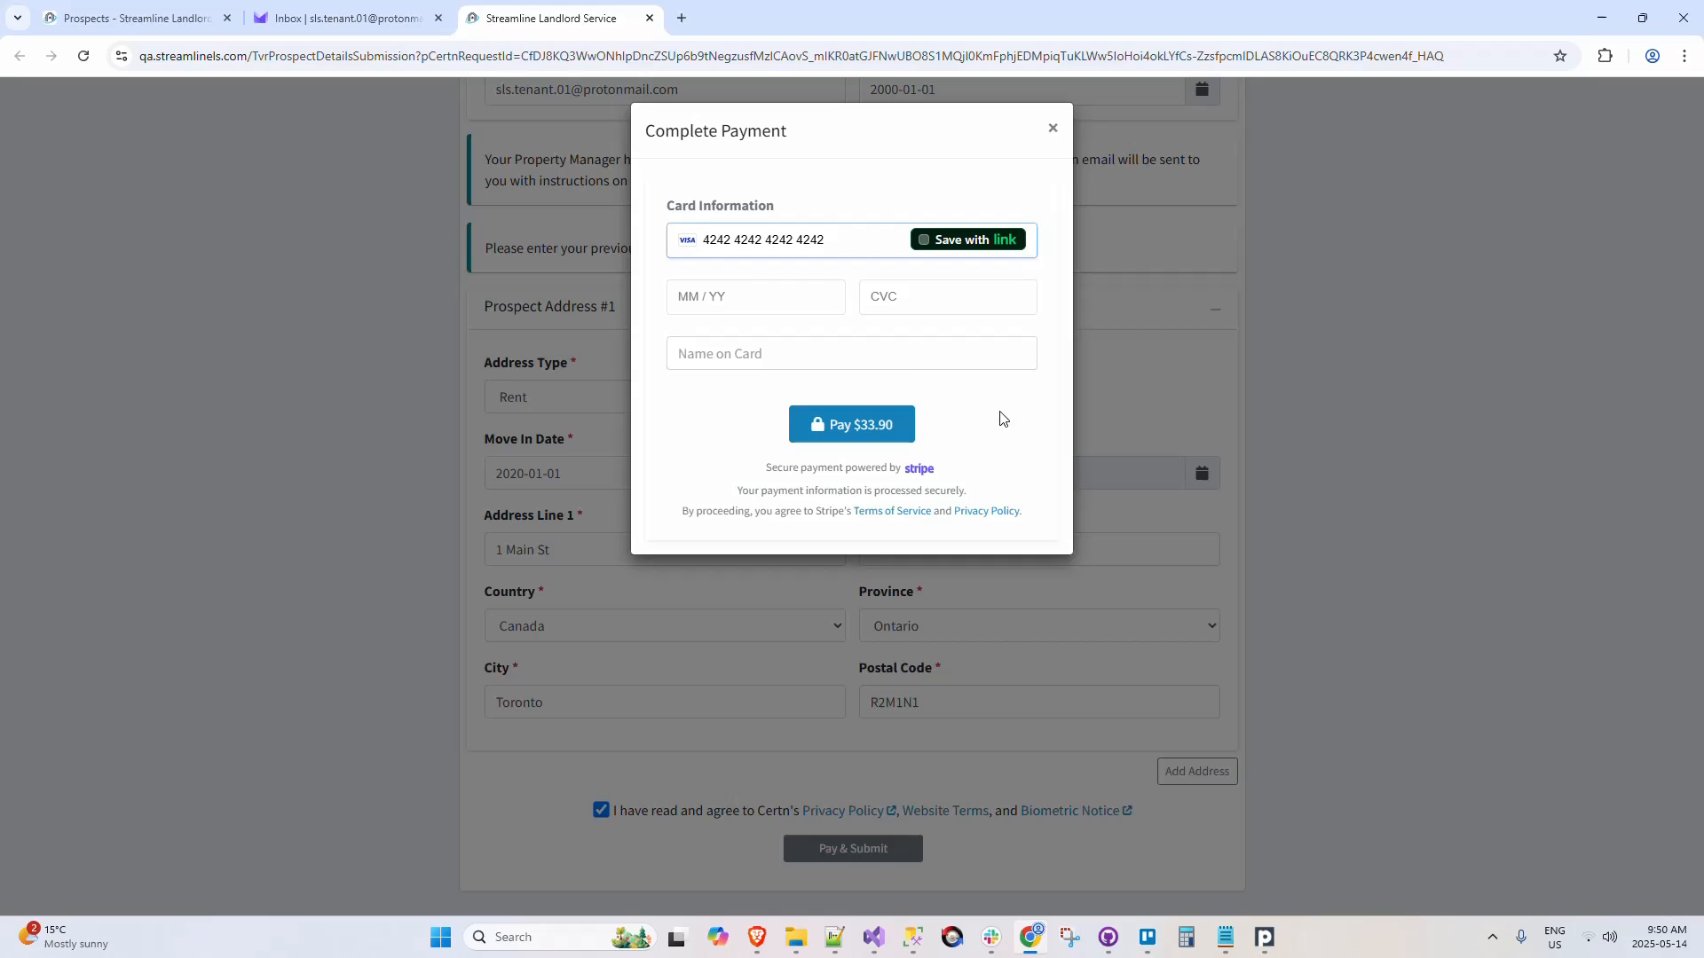
click(751, 296)
text(0326123)
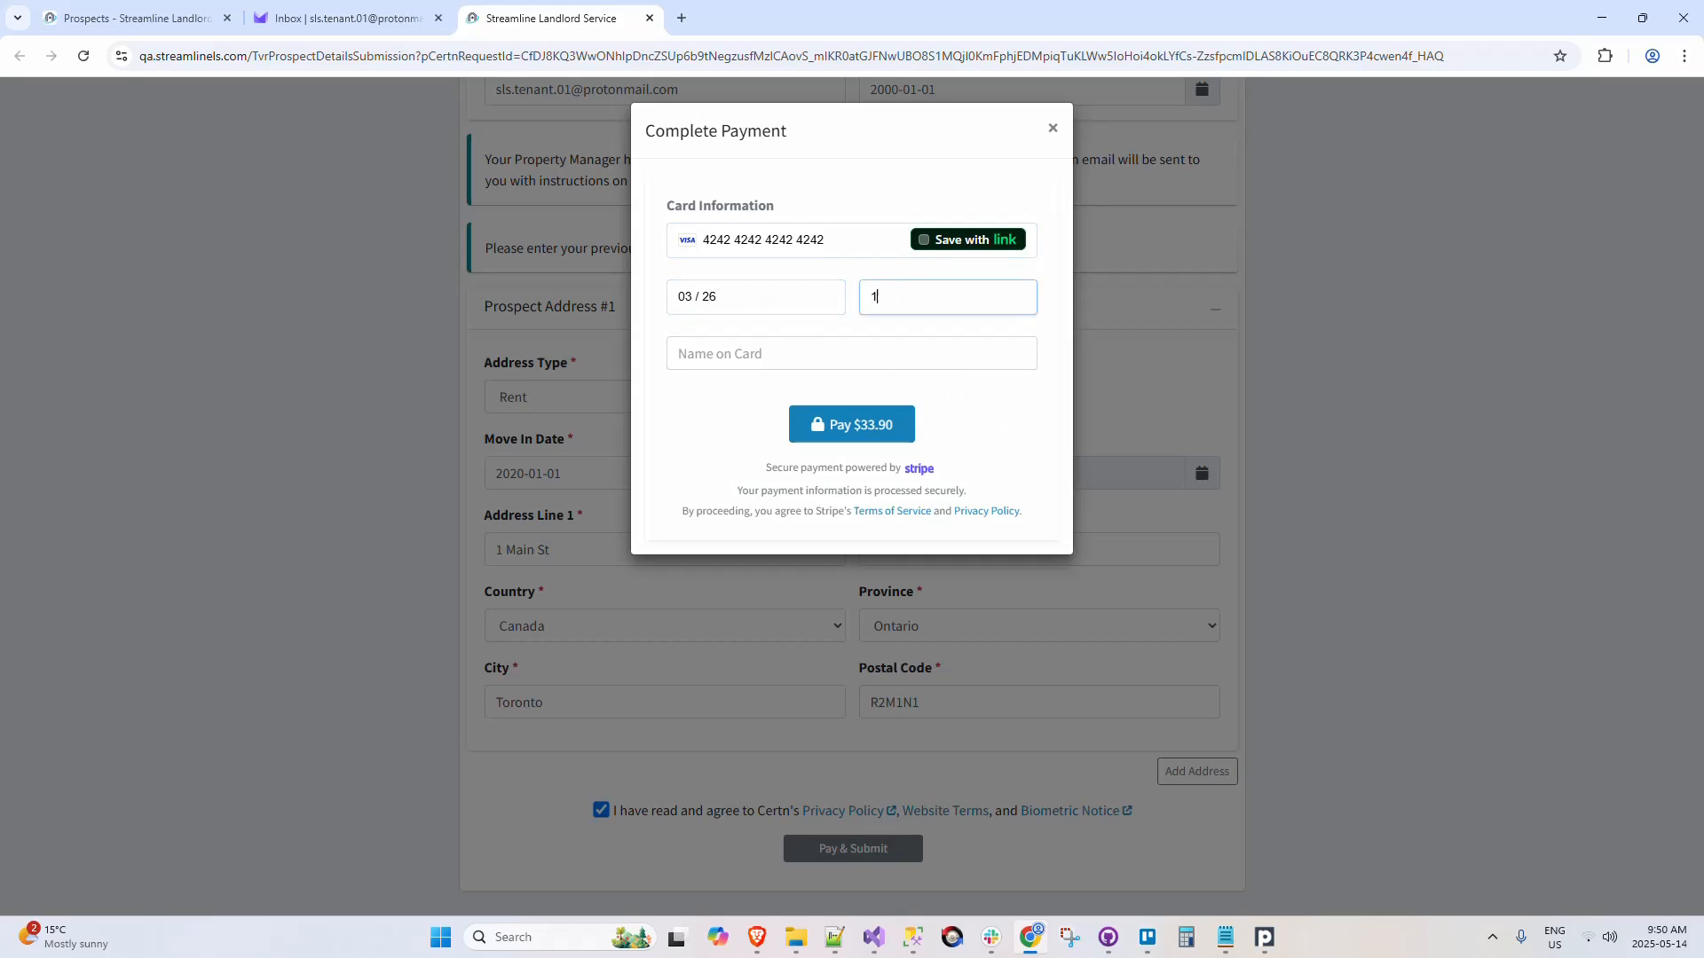
key(Tab)
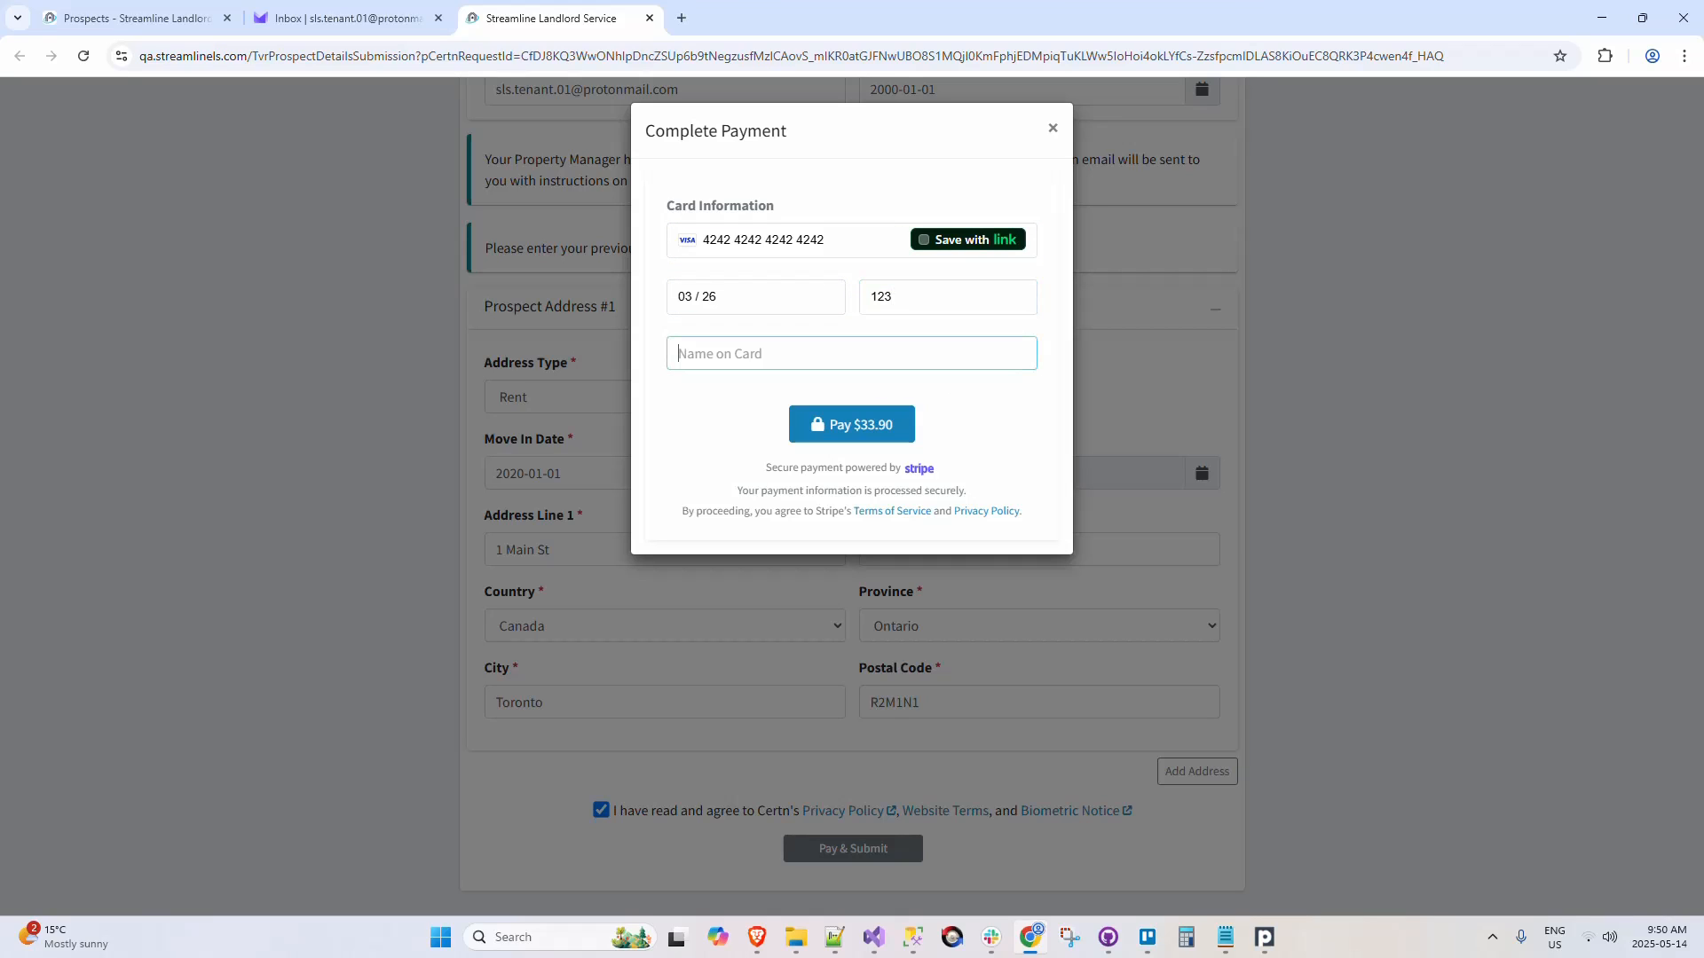
text(Allan R)
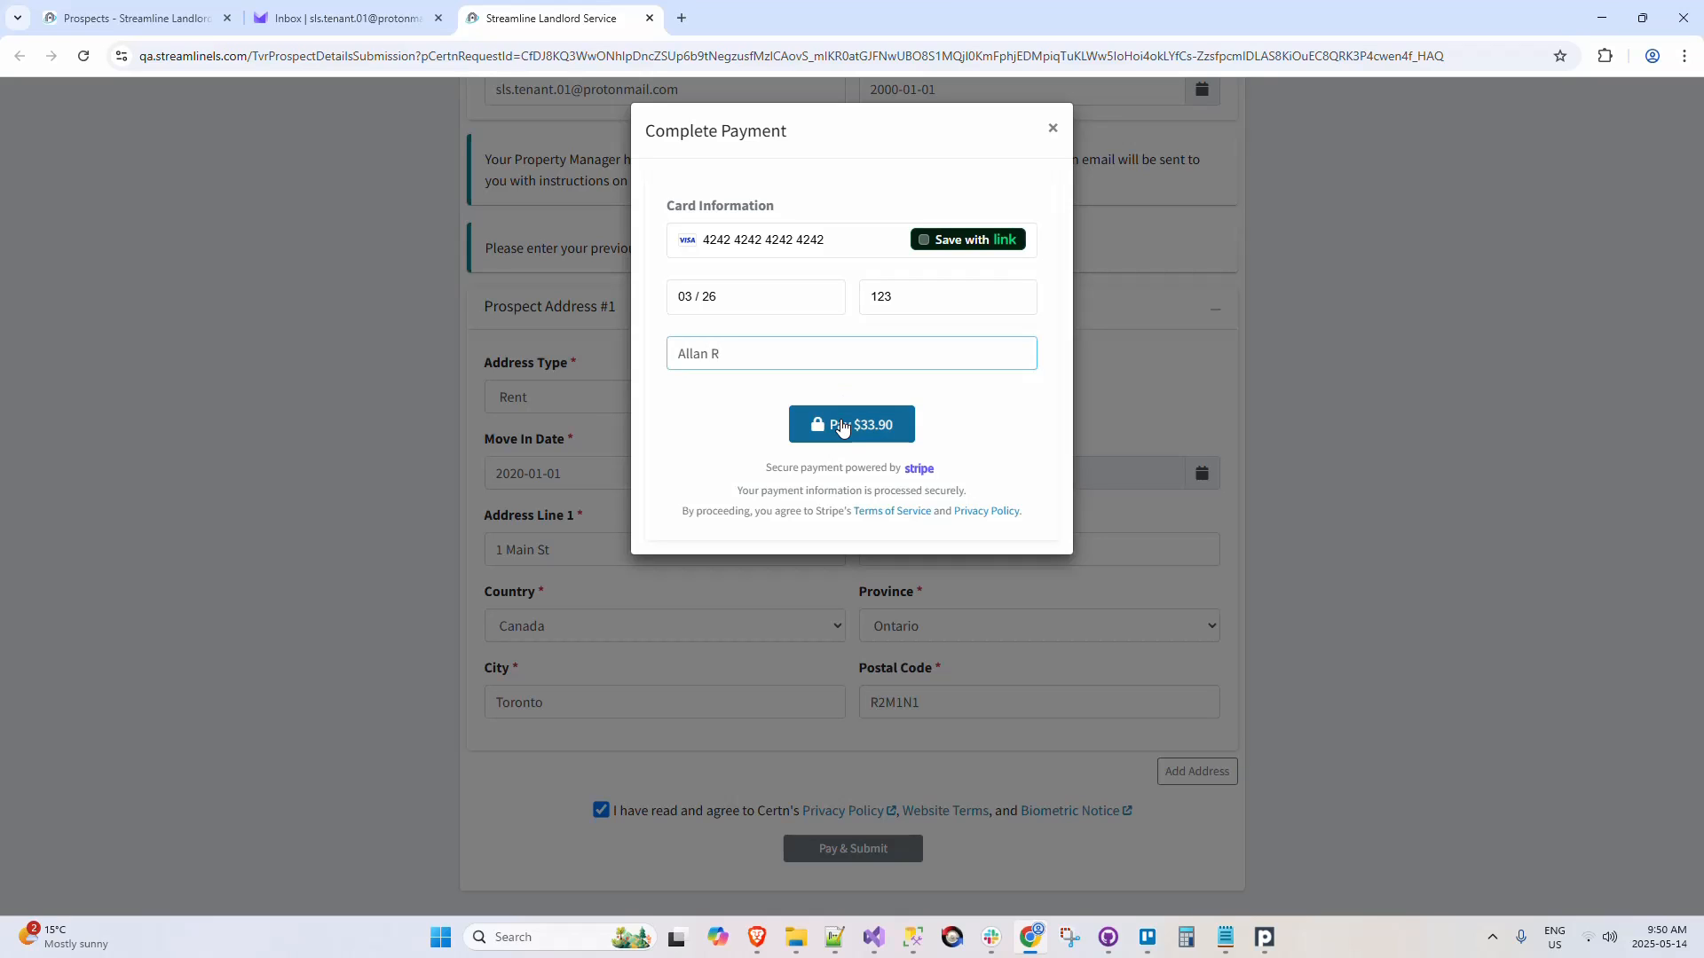
click(898, 419)
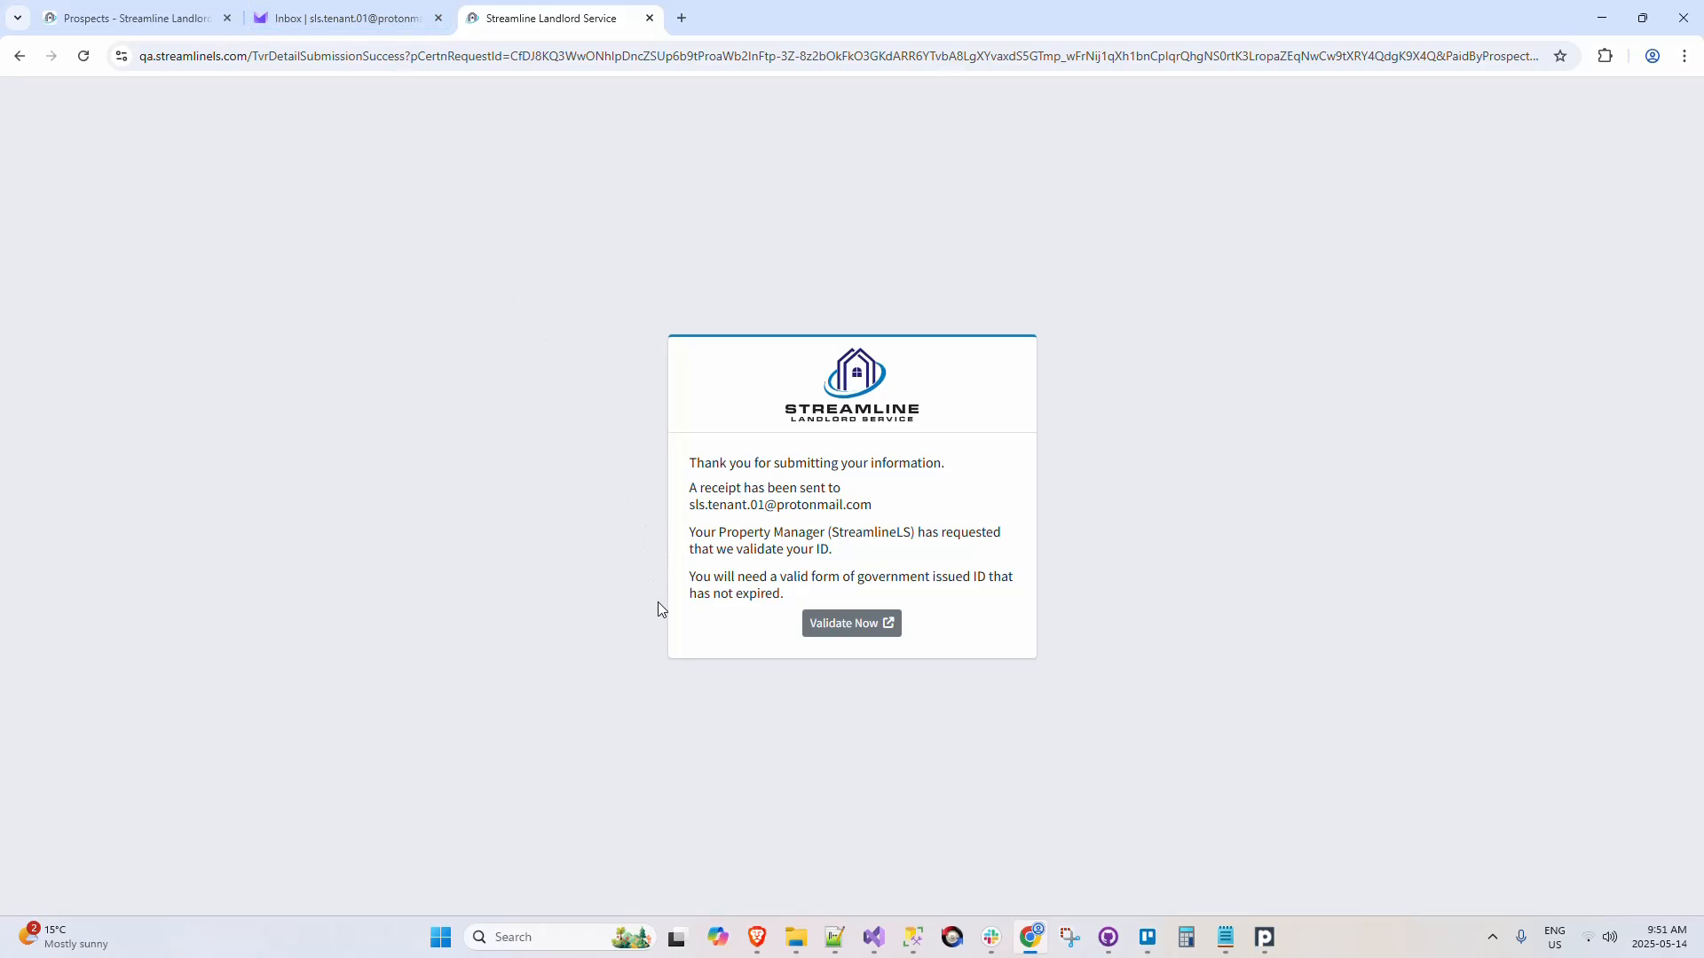
Step: View the ID validation page linked from the submission confirmation, and close it
click(867, 630)
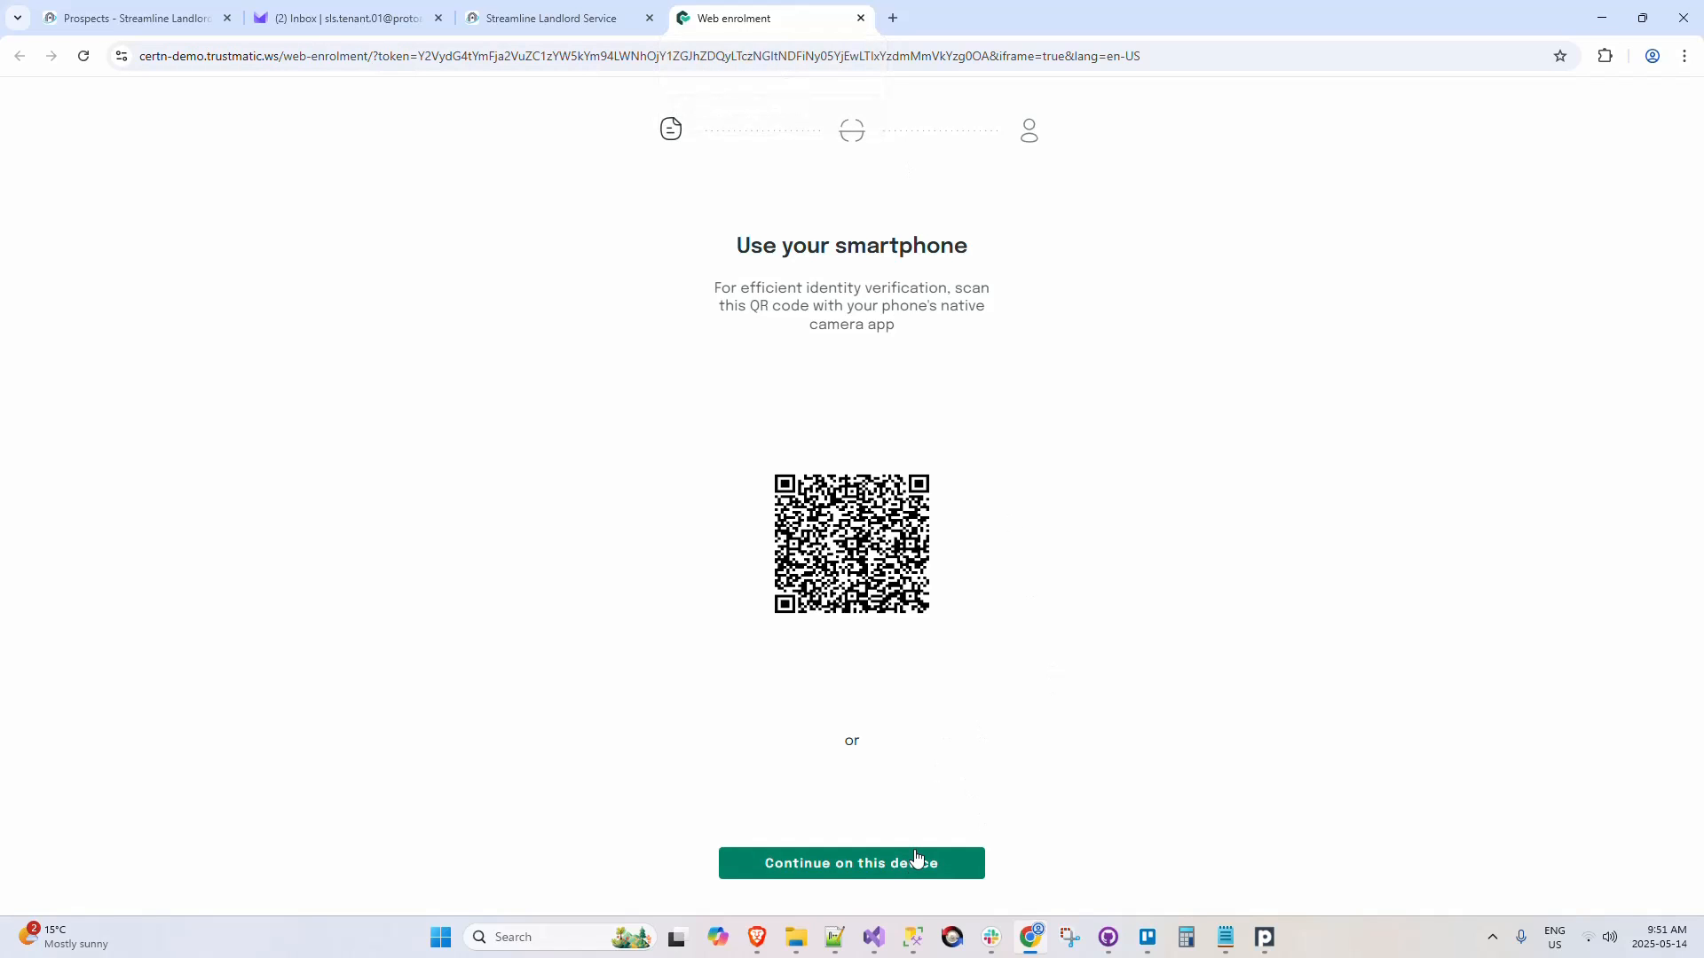
click(860, 19)
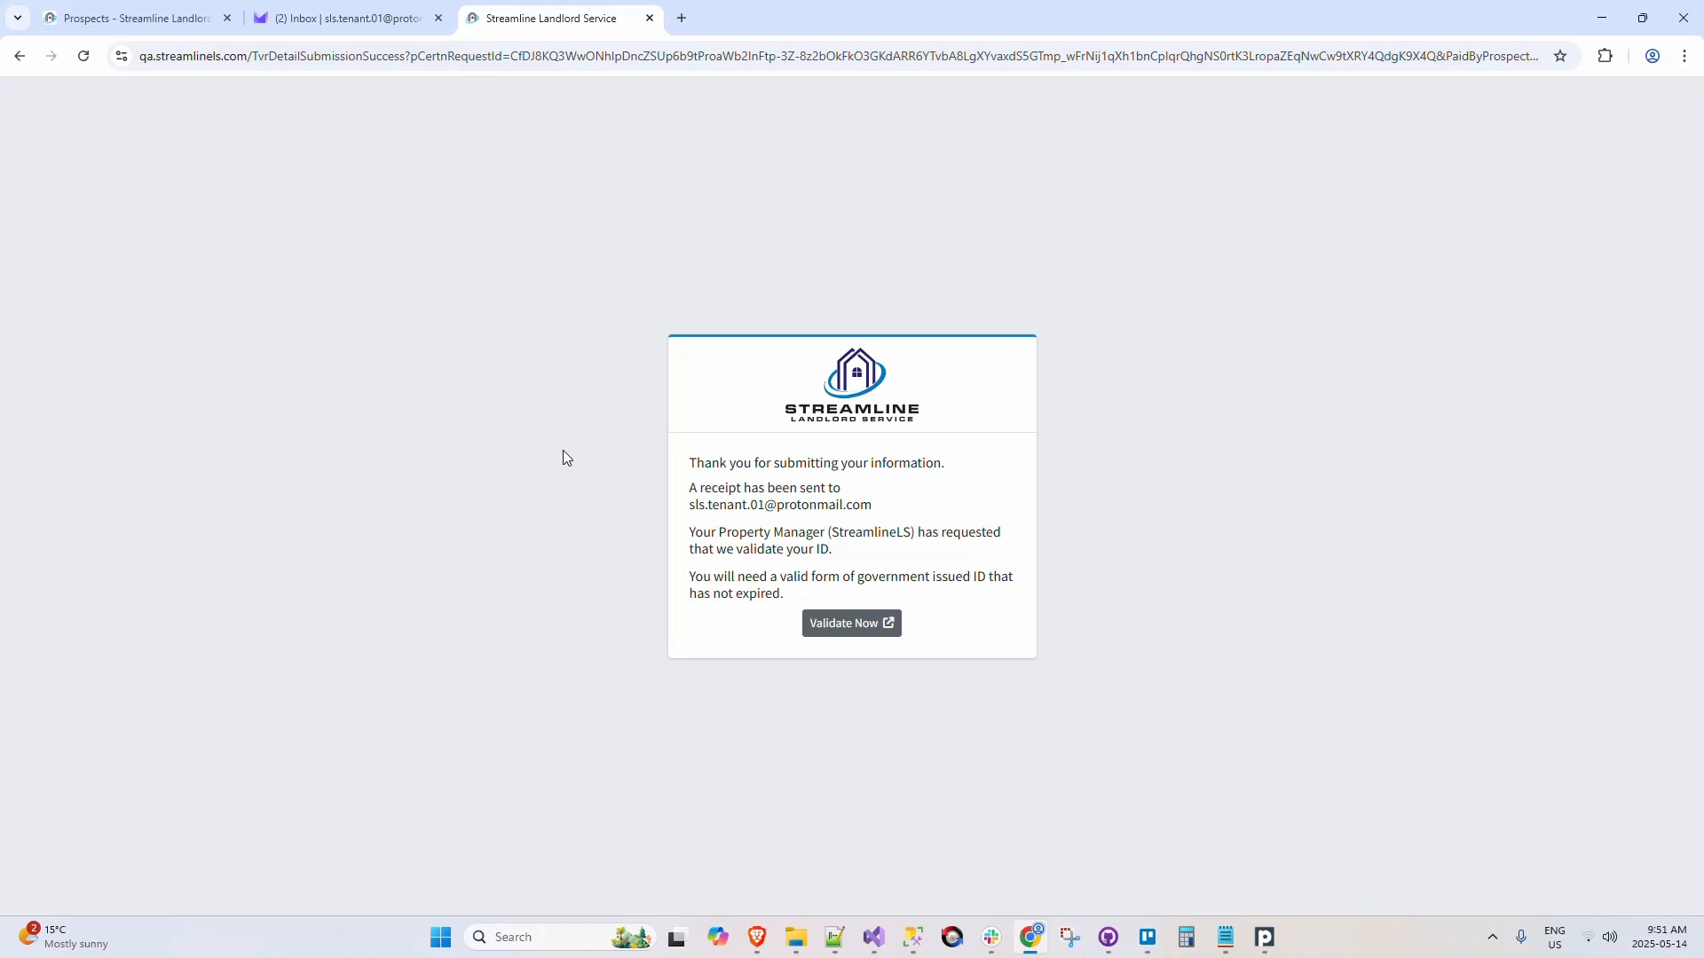
Step: Open the Tenant Verification Report Receipt email, view its payment receipt, and close the receipt
click(371, 21)
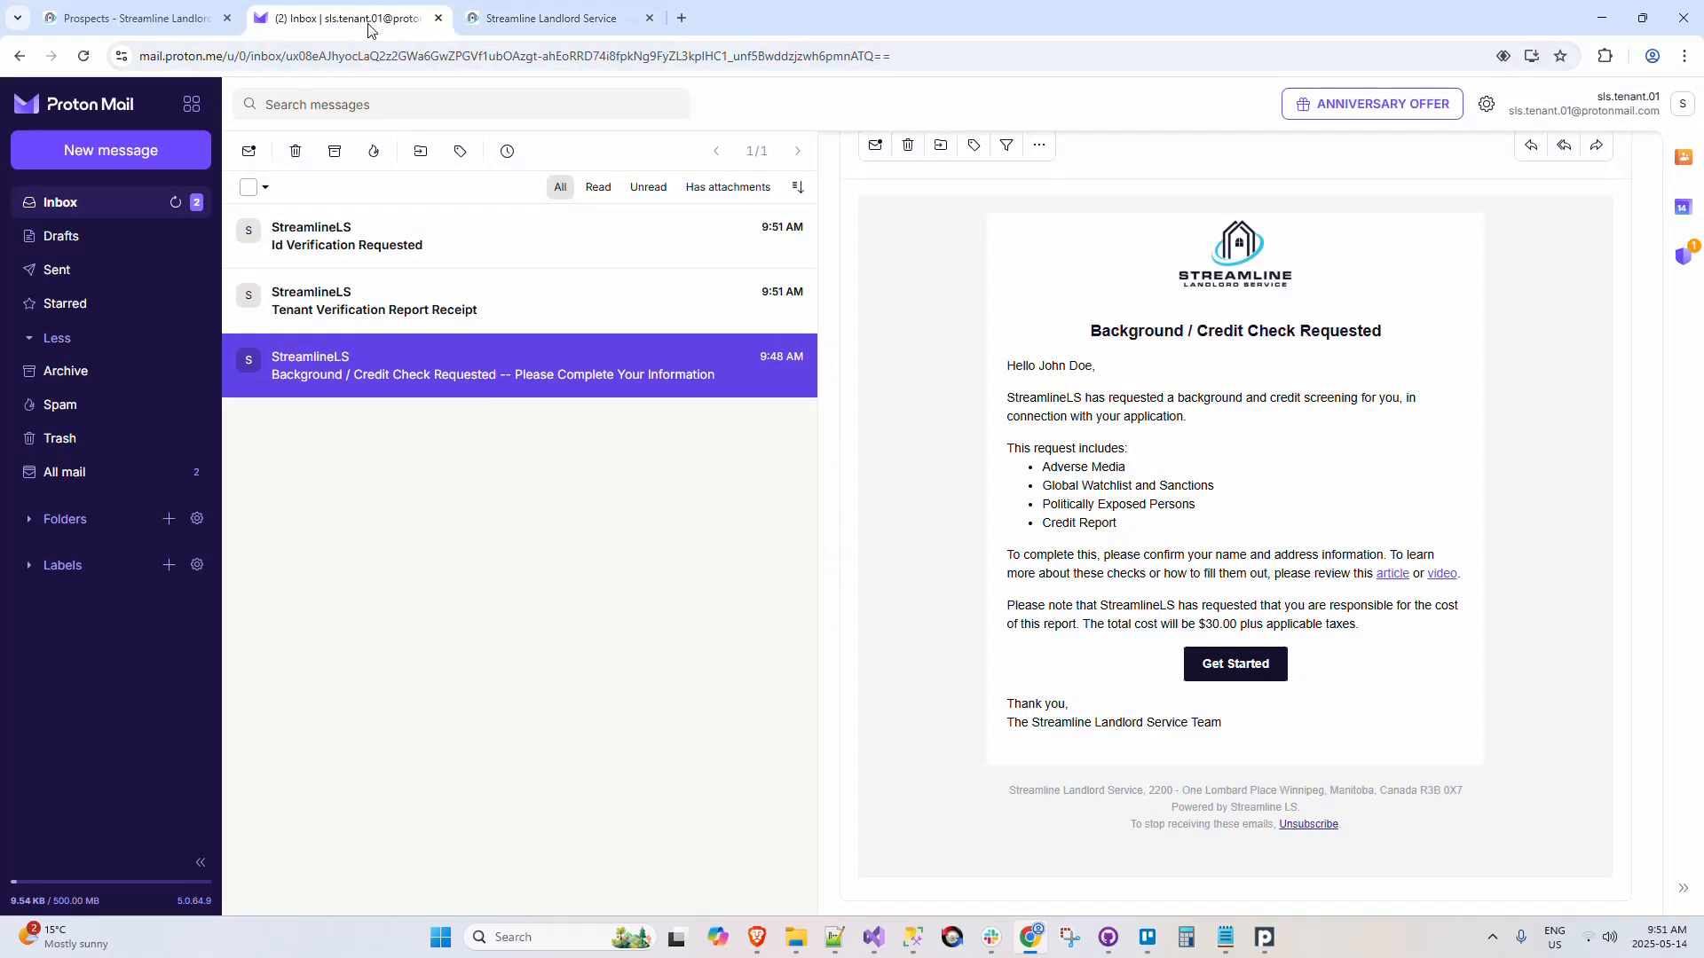
click(483, 300)
click(1240, 656)
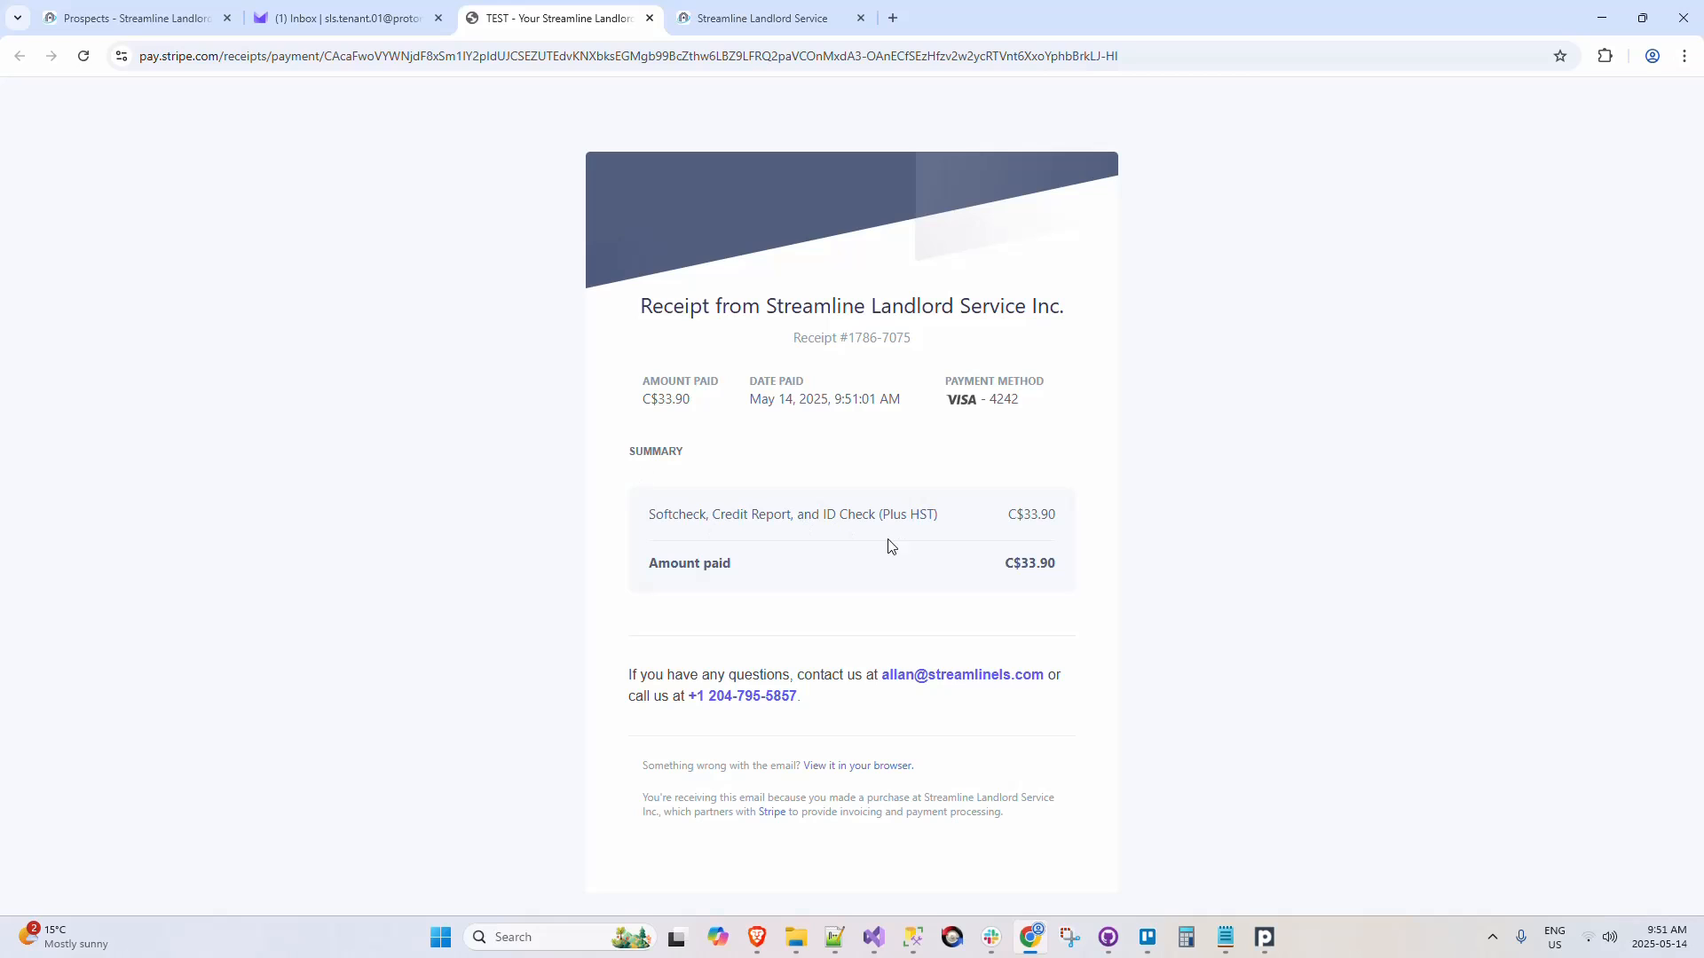
click(651, 19)
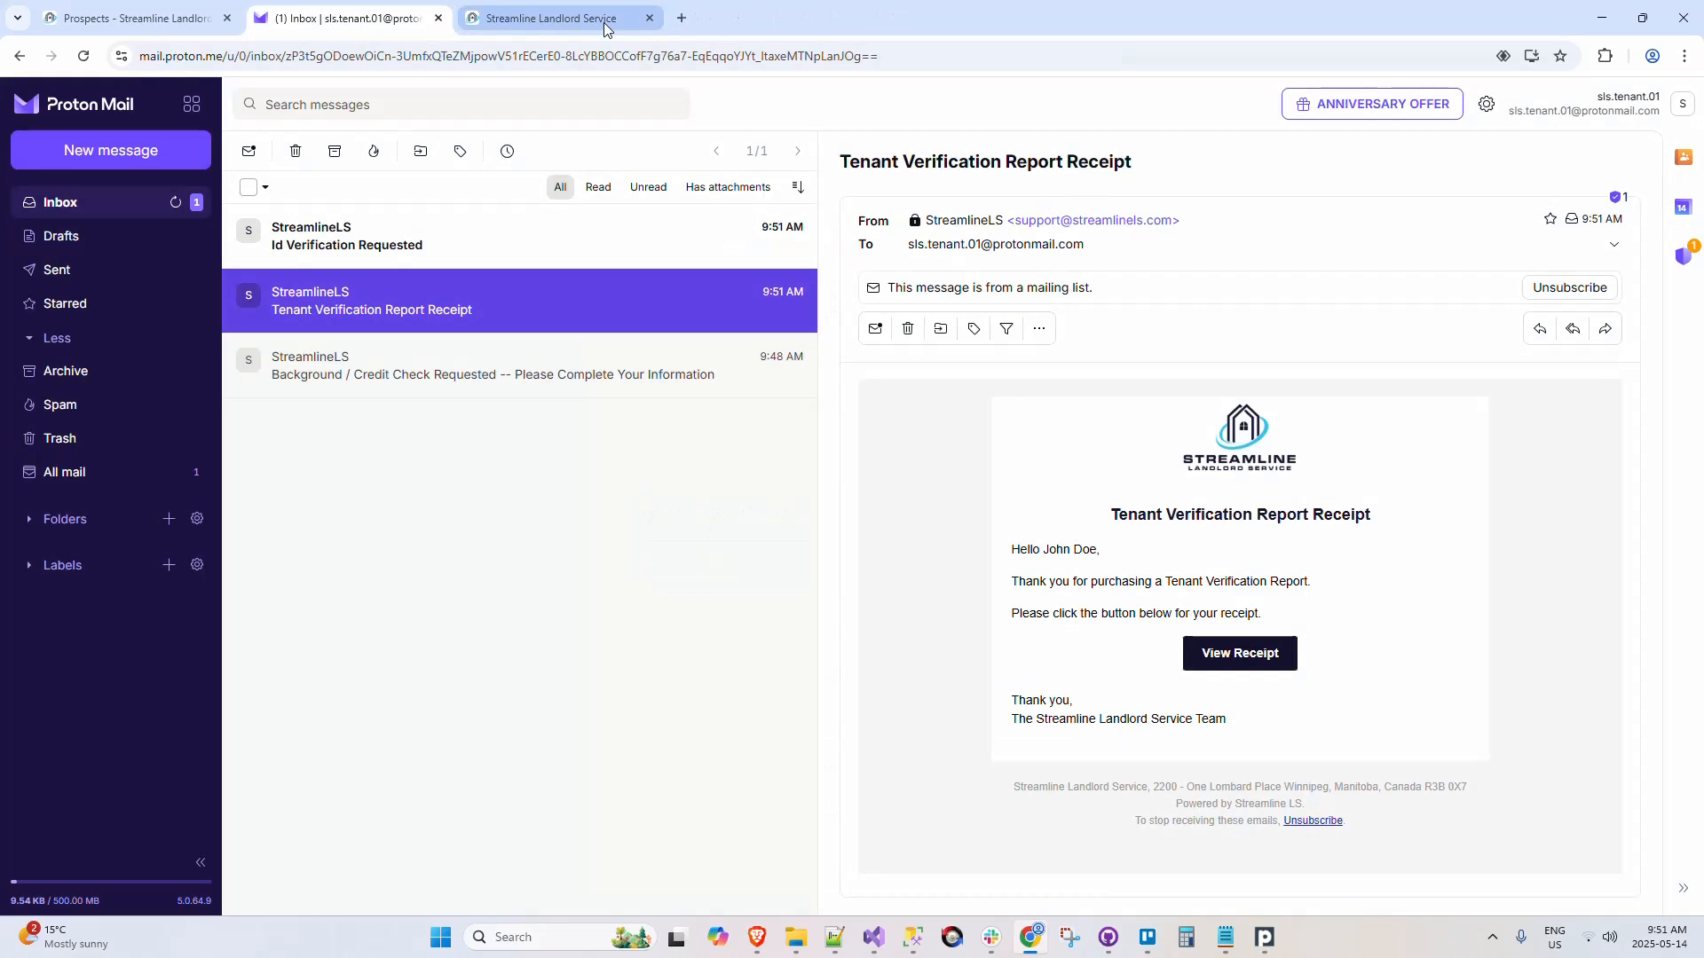
Step: Return to the StreamlineLS dashboard and look at what the Pre-Authorized Debit section offers
click(158, 18)
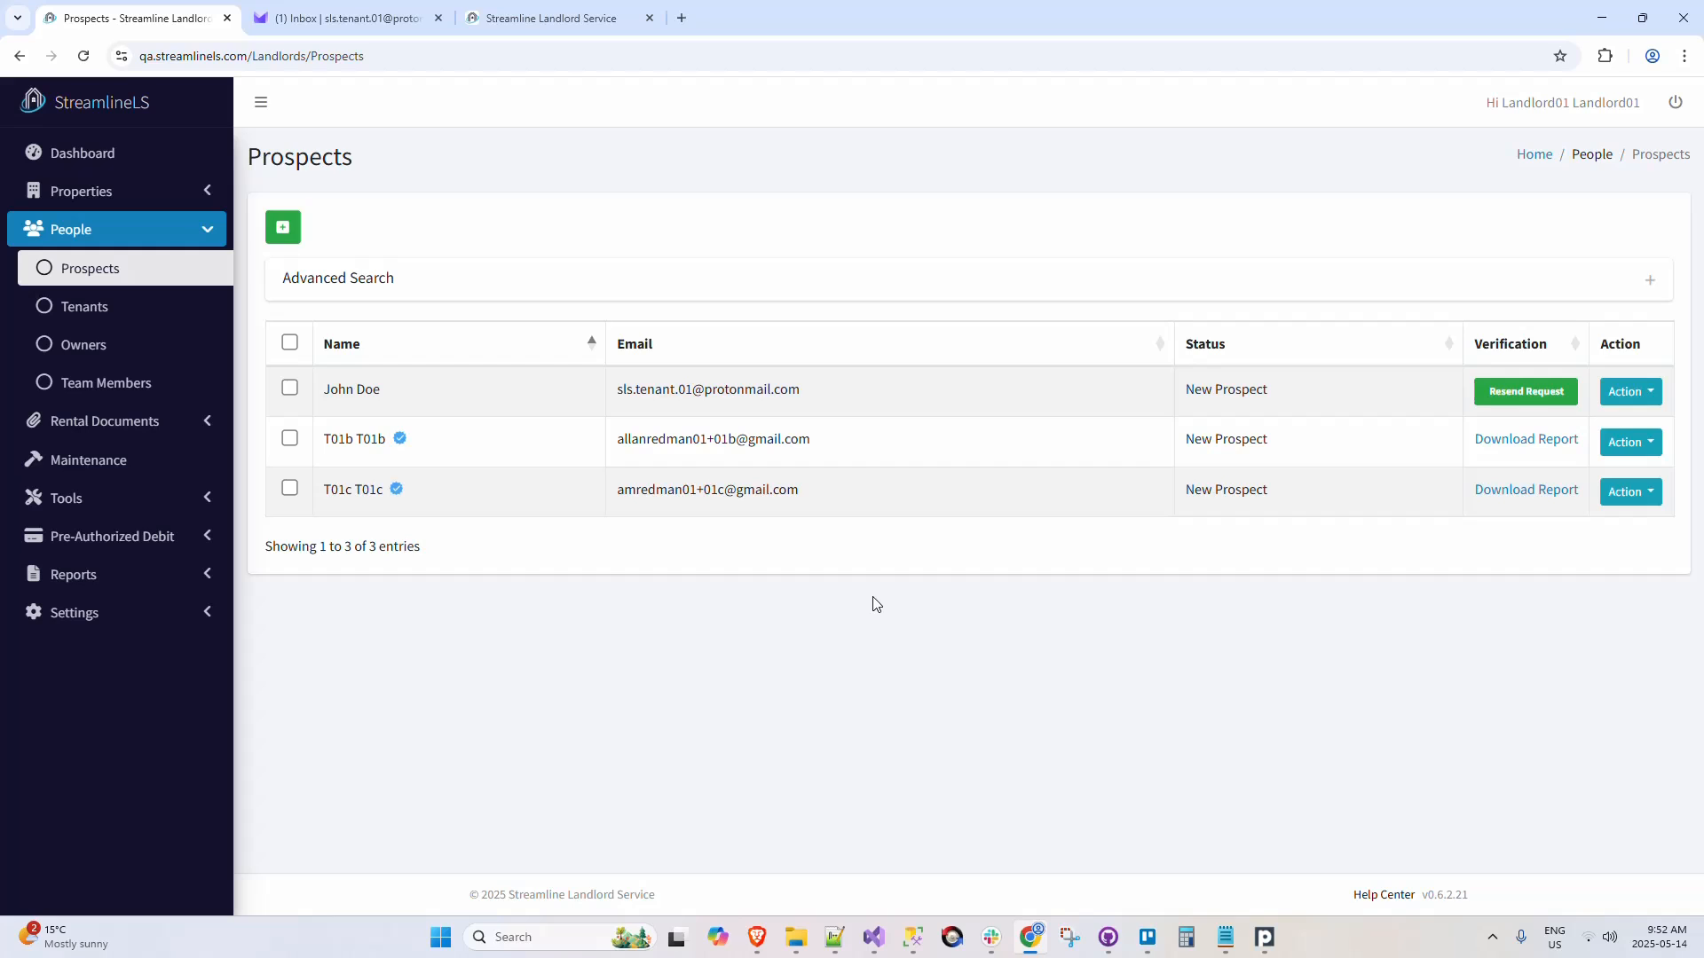
click(155, 152)
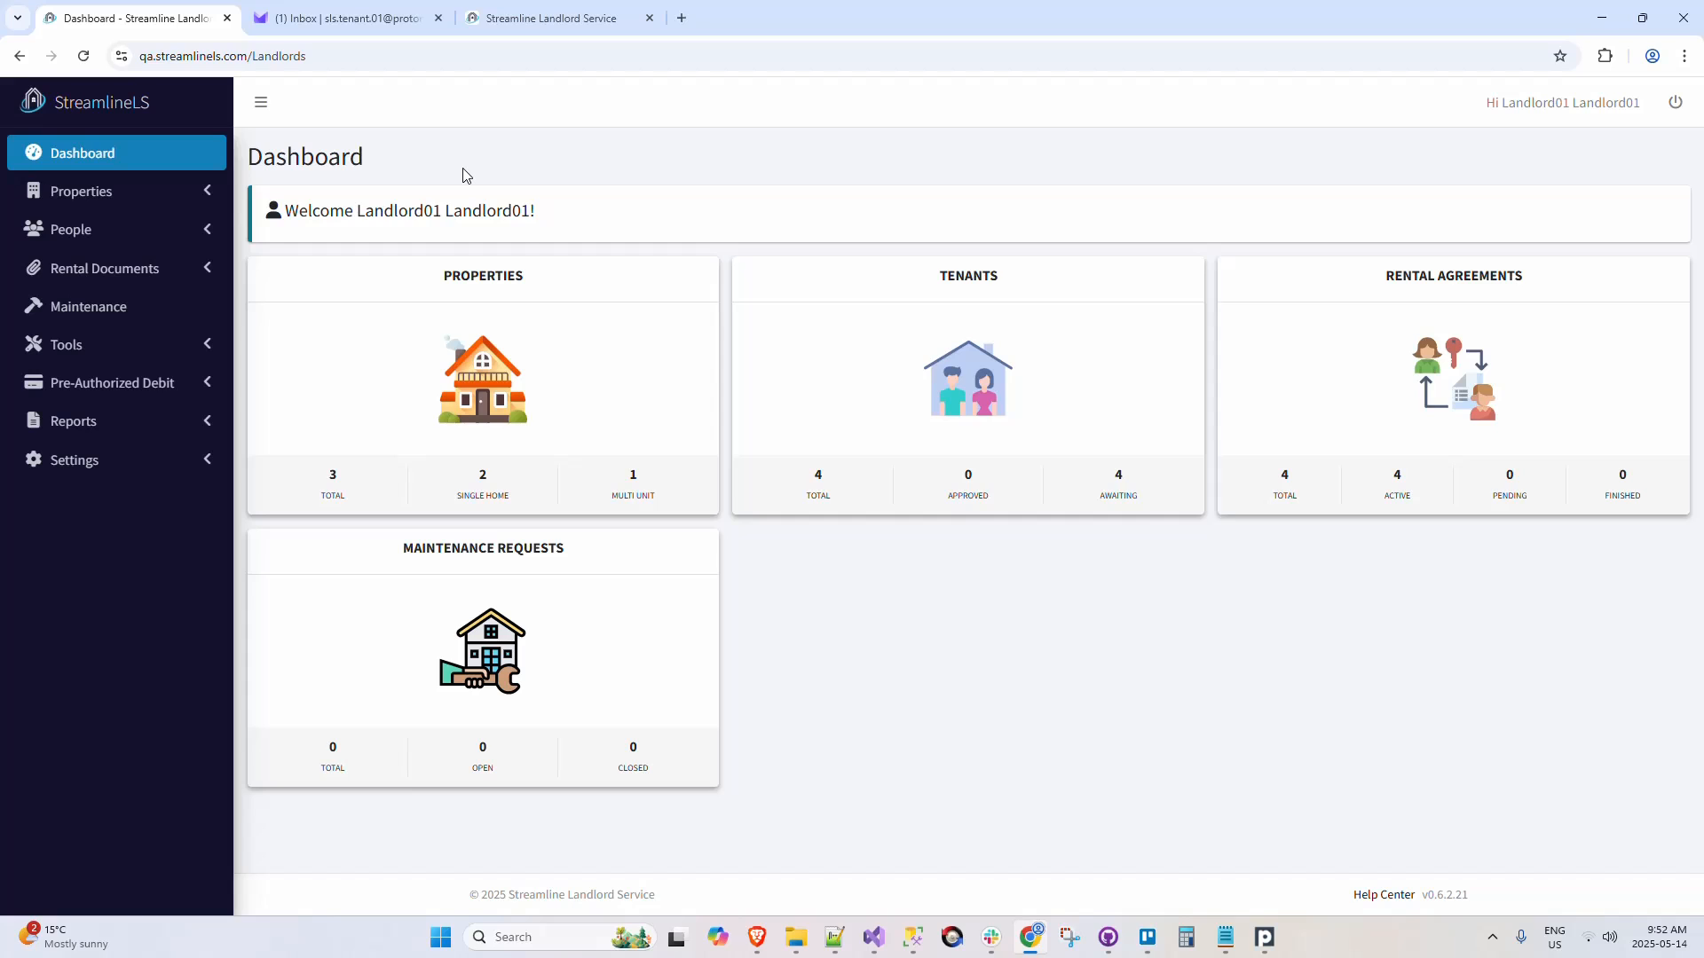
click(190, 384)
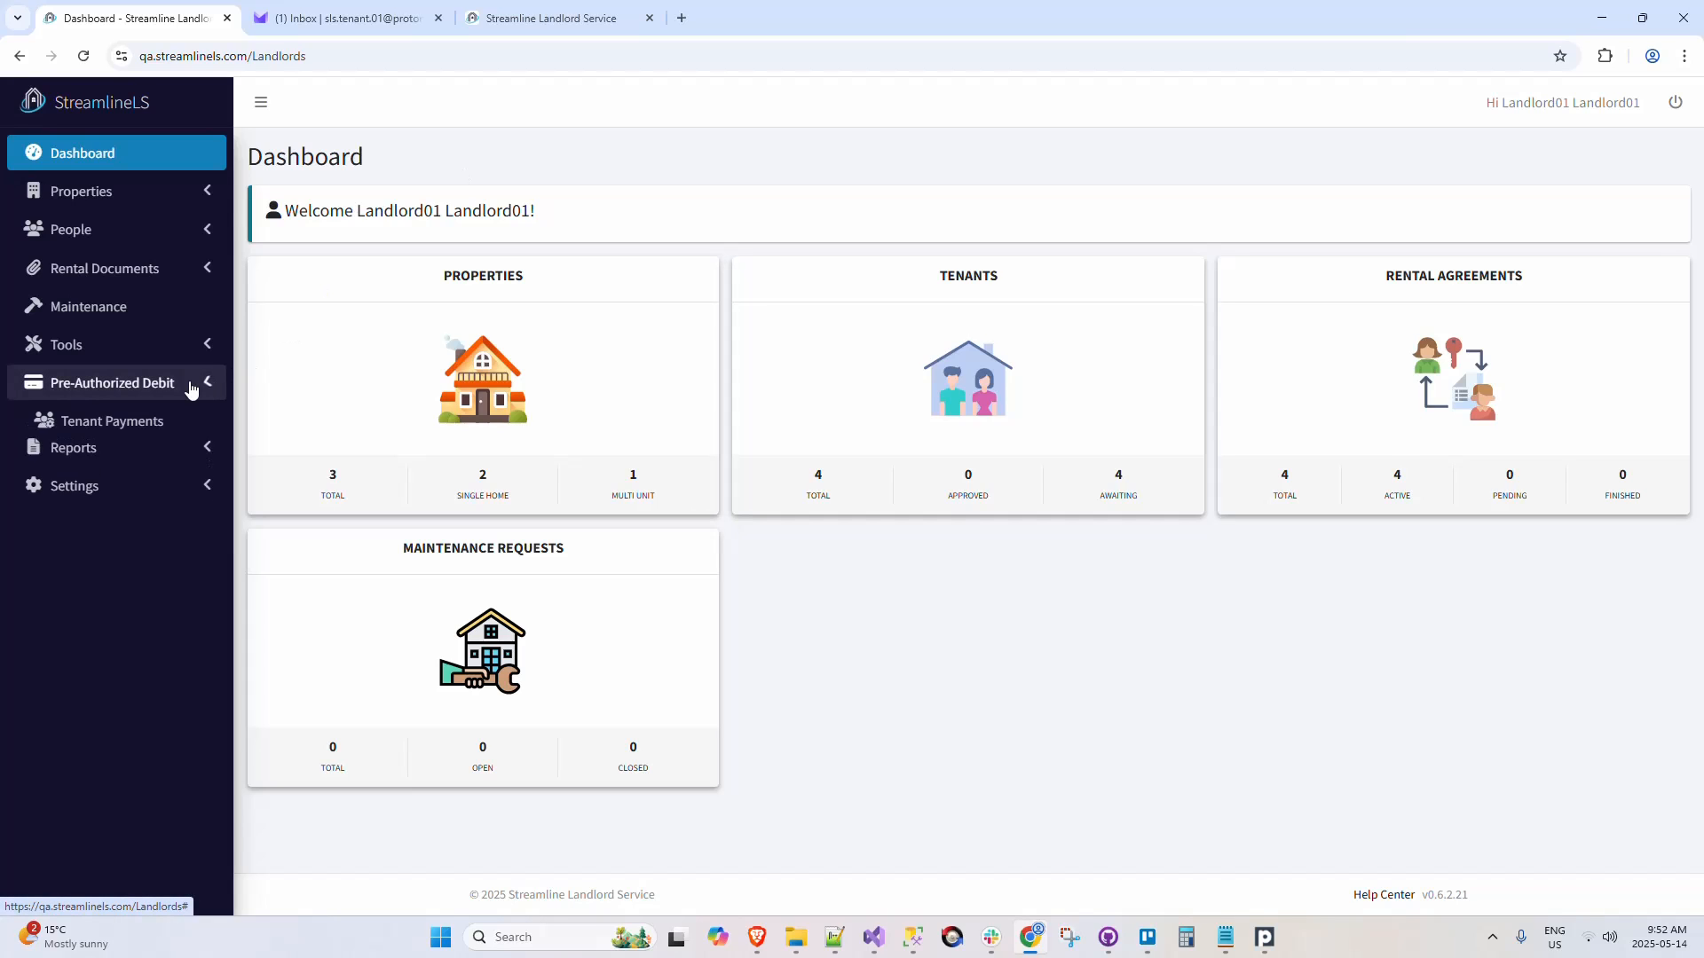
click(207, 383)
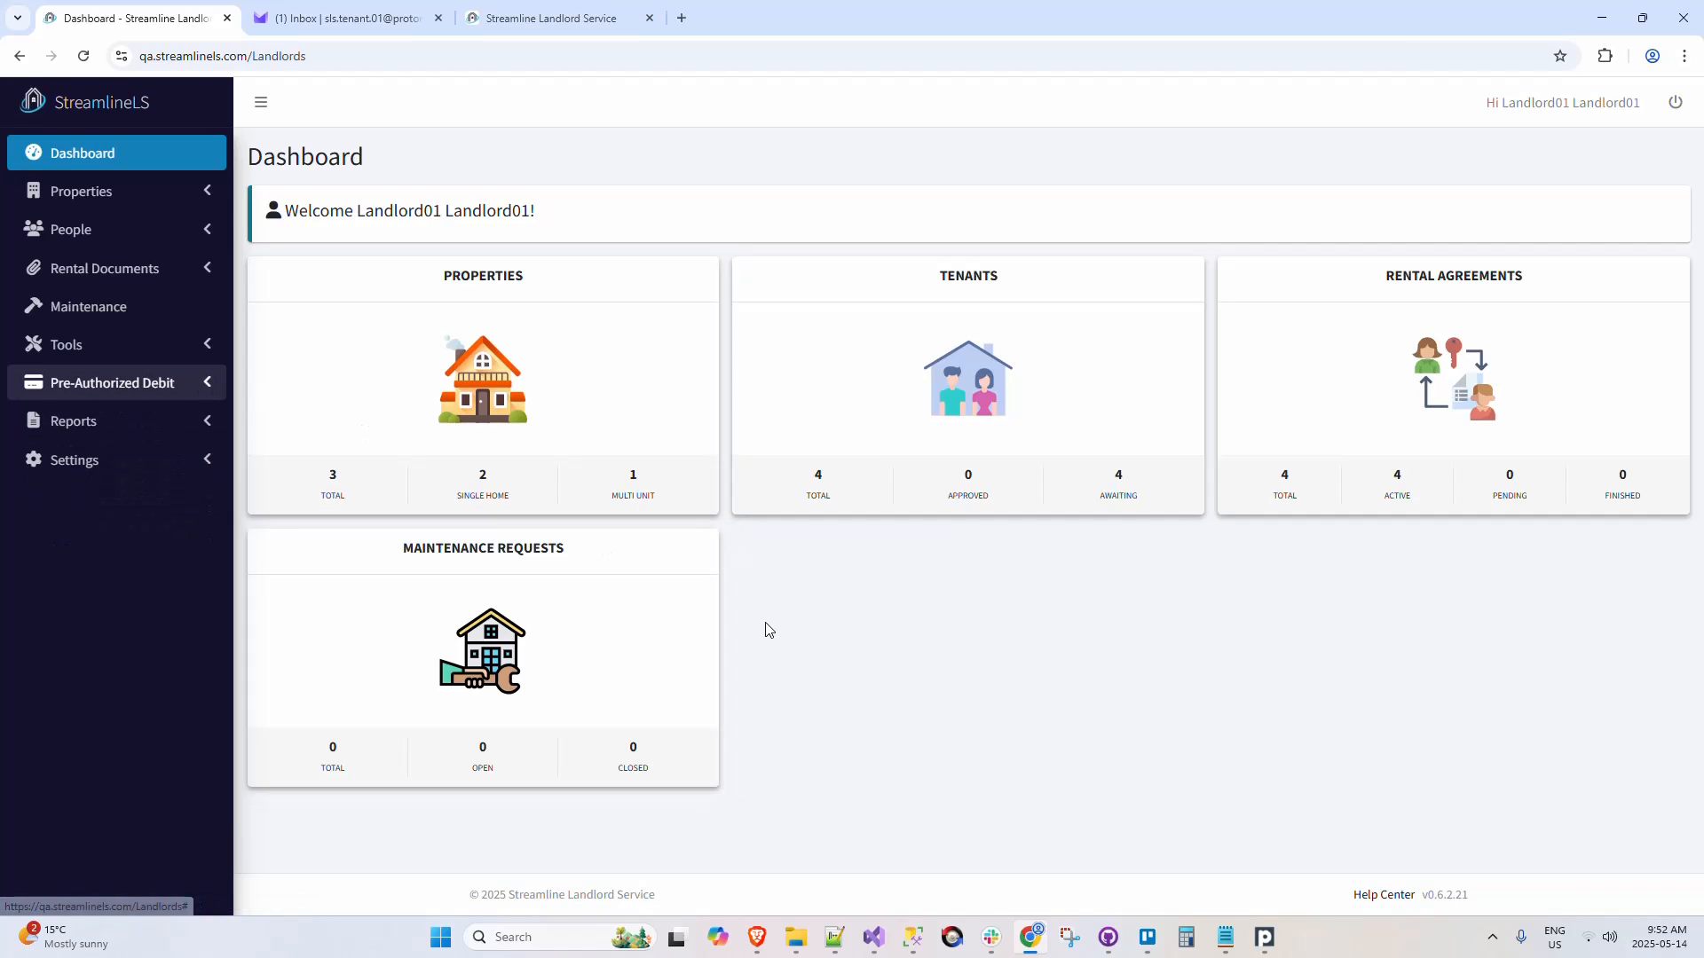